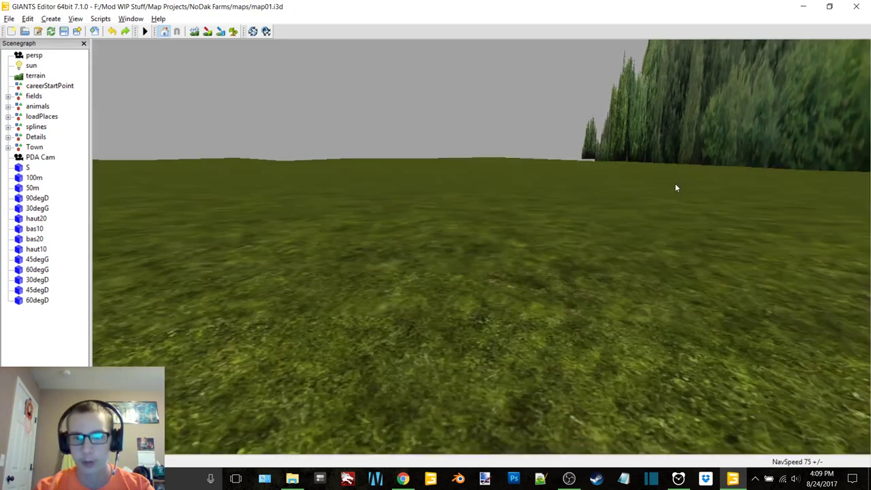
Minimize the editor, switch to File Explorer and open a second window on the NoDak Farms maps folder
{"action": "right_click_drag", "start_coordinate": [734, 167], "coordinate": [486, 215]}
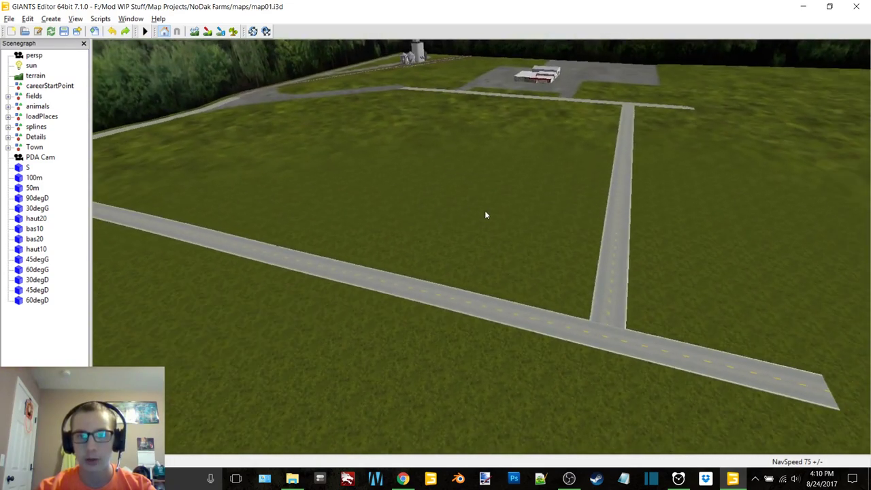
{"action": "left_click", "coordinate": [811, 6]}
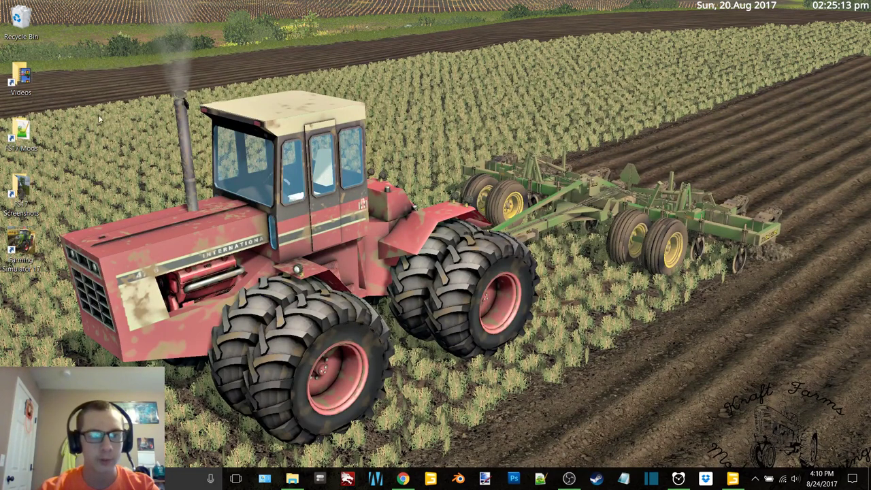
{"action": "left_click", "coordinate": [292, 478]}
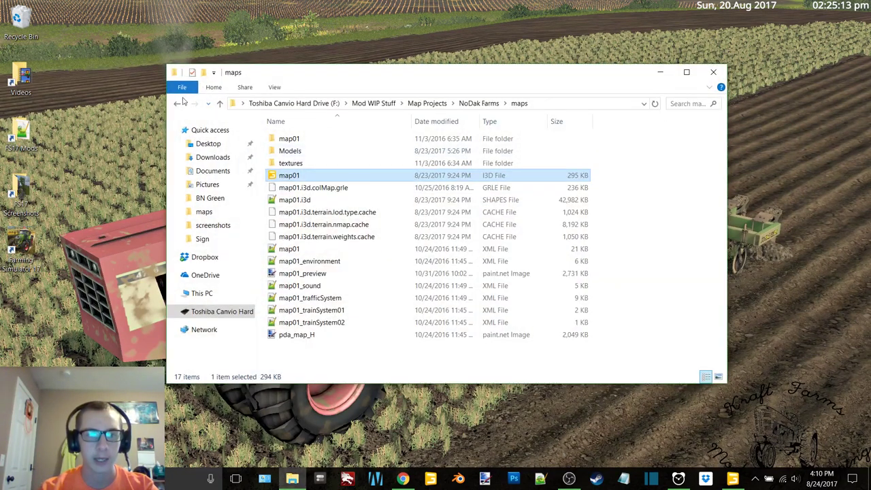
{"action": "left_click", "coordinate": [182, 87]}
{"action": "left_click", "coordinate": [216, 107]}
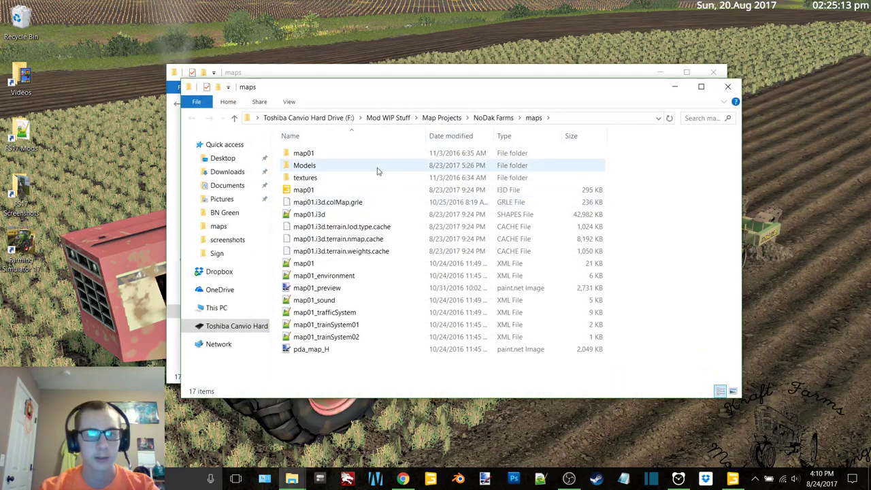
Browse the second window to the FS15_RedRiverValley folder under FS15 Items, 15 Maps on the F: drive
{"action": "left_click", "coordinate": [443, 118]}
{"action": "left_click", "coordinate": [388, 118]}
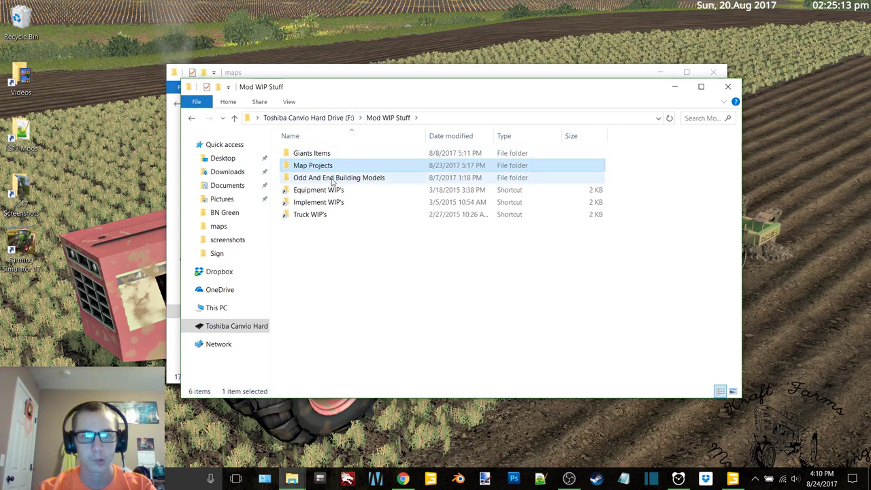
{"action": "left_click", "coordinate": [327, 117]}
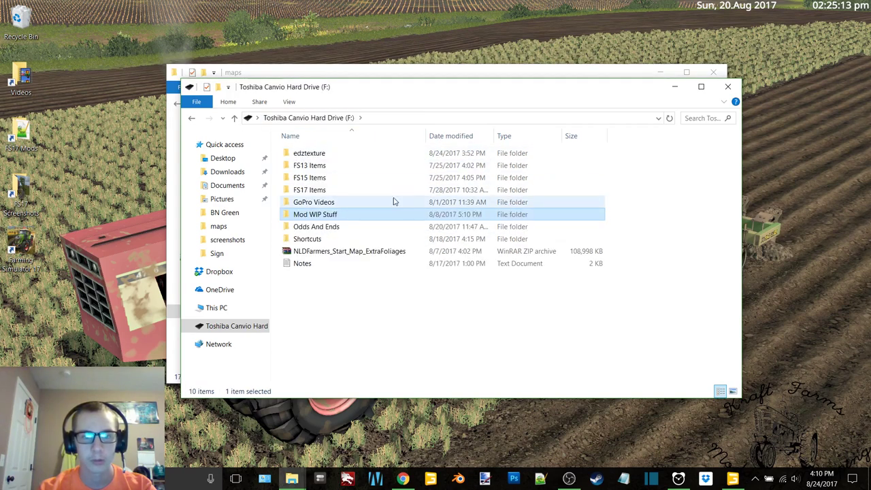
{"action": "double_click", "coordinate": [334, 228]}
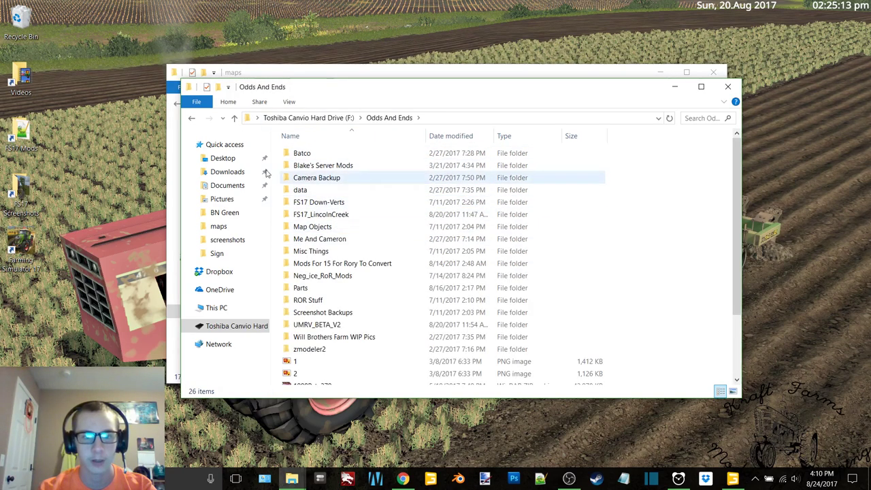
{"action": "left_click", "coordinate": [191, 118]}
{"action": "double_click", "coordinate": [380, 177]}
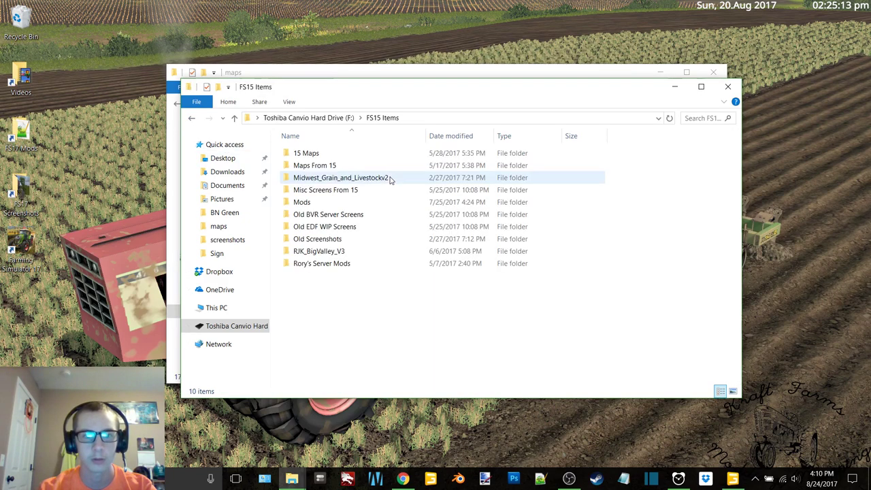
{"action": "double_click", "coordinate": [326, 154]}
{"action": "double_click", "coordinate": [326, 154]}
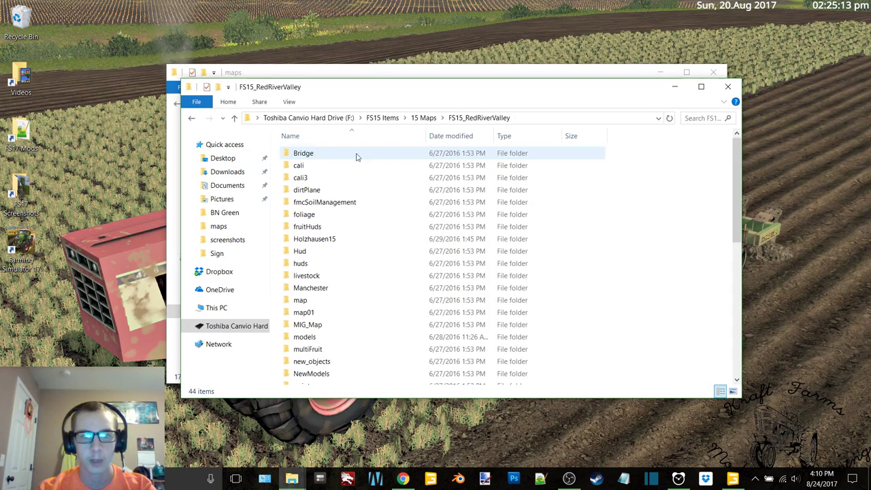
Open the Red River Valley map01 I3D file in GIANTS Editor 6.0.5 and minimize the editor while it loads
{"action": "scroll", "coordinate": [326, 196], "scroll_direction": "down", "scroll_amount": 8}
{"action": "double_click", "coordinate": [327, 197]}
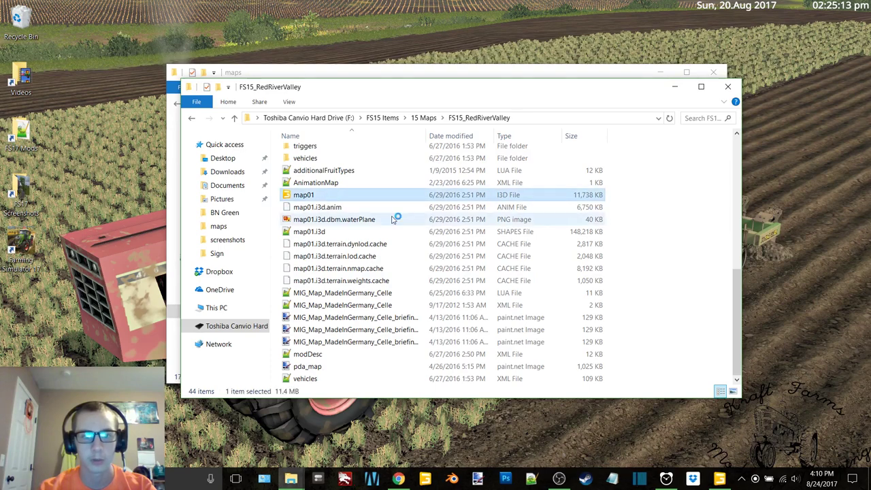
{"action": "double_click", "coordinate": [438, 233]}
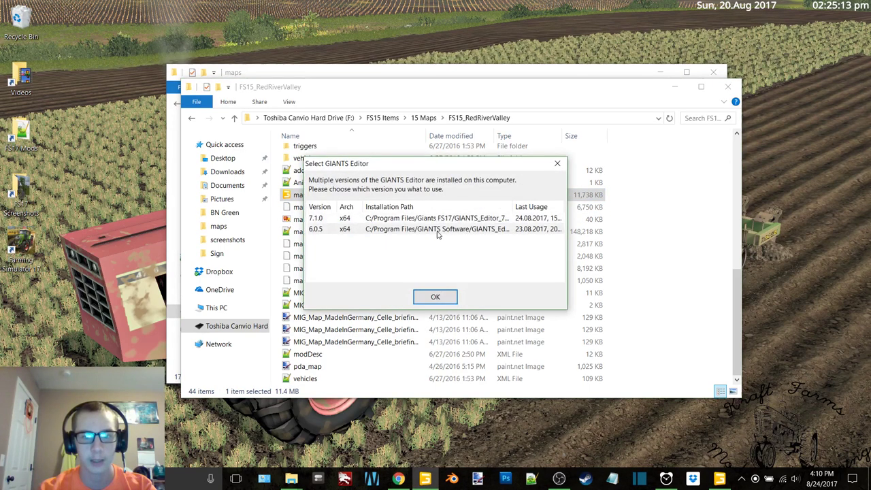
{"action": "left_click", "coordinate": [677, 88]}
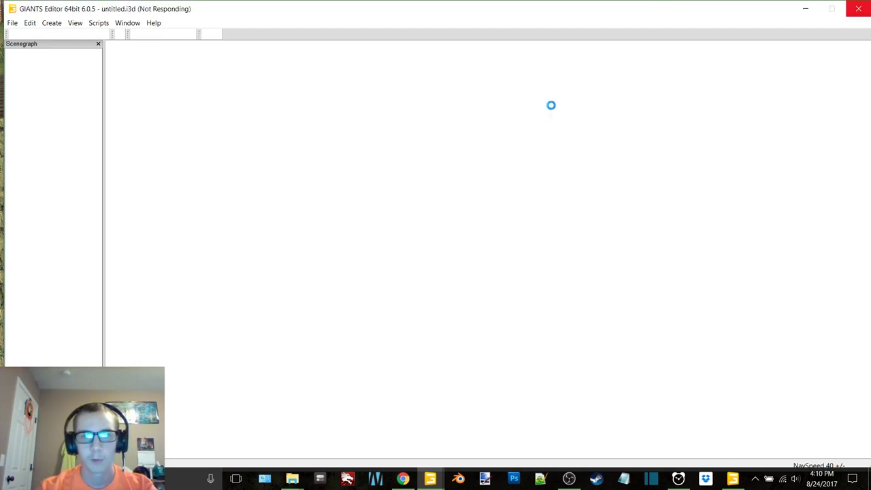
{"action": "left_click", "coordinate": [805, 7]}
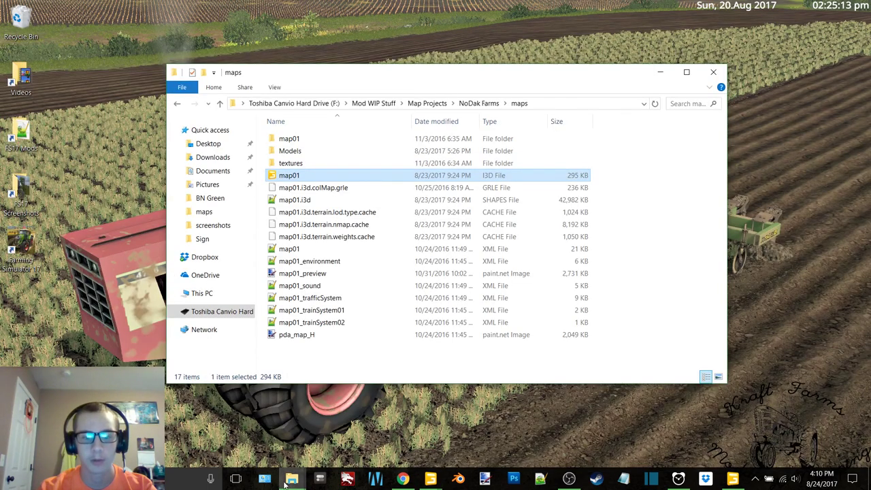
Bring back the second Explorer window and look through the map archives in the 15 Maps folder
{"action": "mouse_move", "coordinate": [287, 480]}
{"action": "left_click", "coordinate": [334, 427]}
{"action": "left_click", "coordinate": [192, 118]}
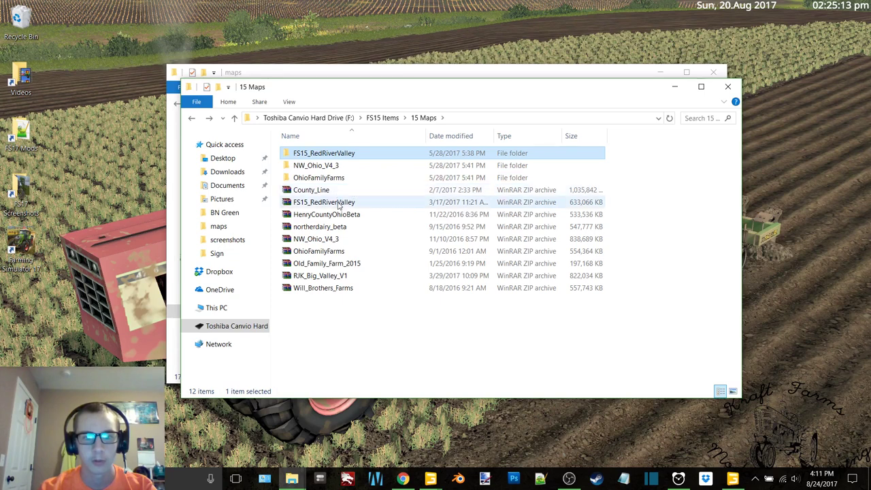
{"action": "left_click", "coordinate": [325, 276]}
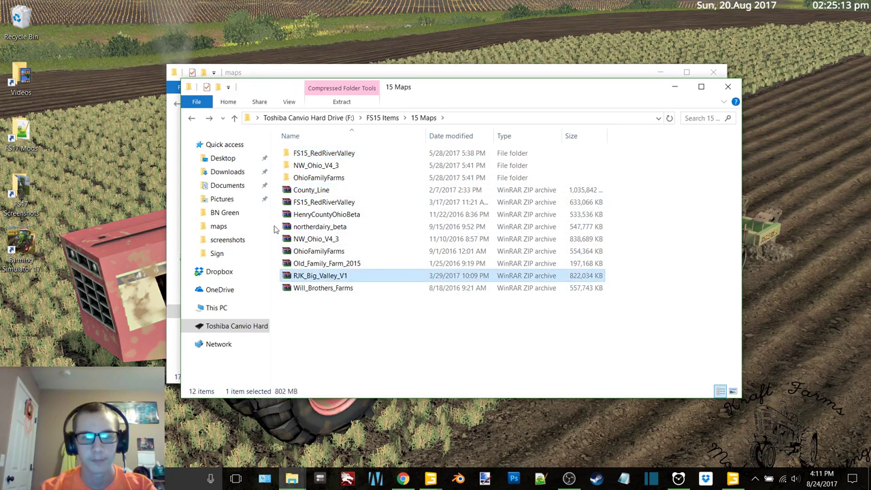
{"action": "key", "text": "Down"}
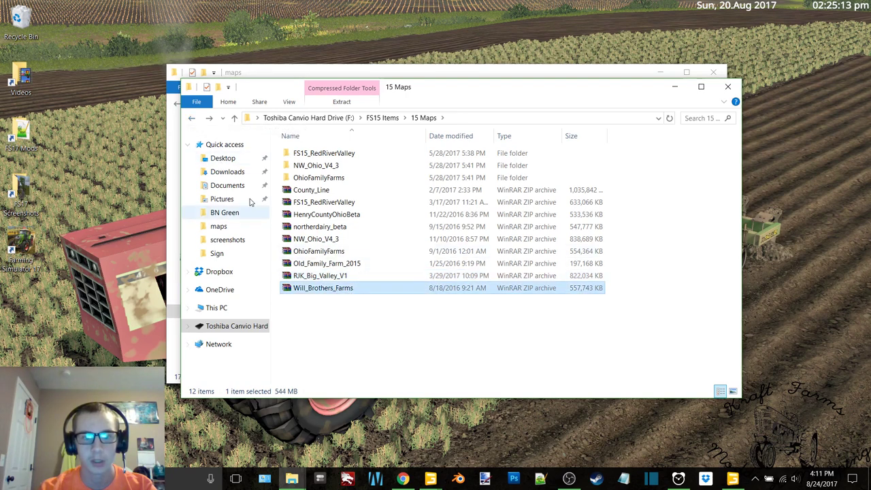
Look through the map archives in the Maps From 15 folder under FS15 Items
{"action": "left_click", "coordinate": [190, 118]}
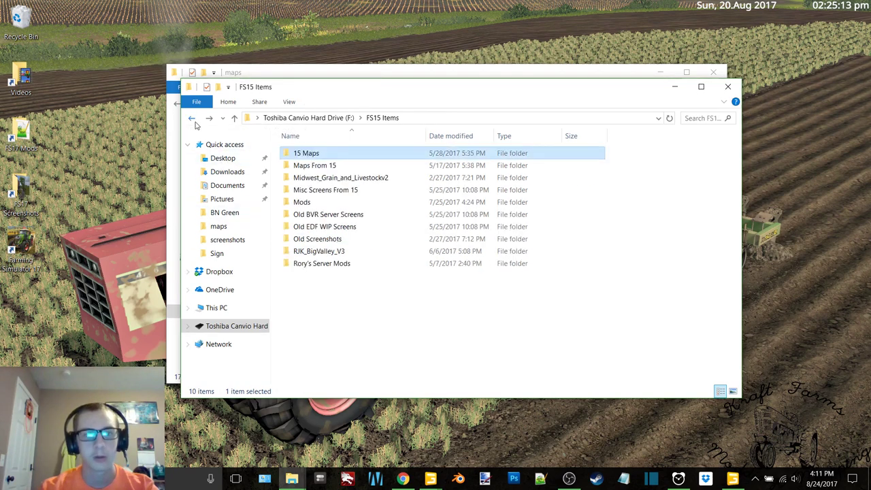
{"action": "double_click", "coordinate": [359, 166]}
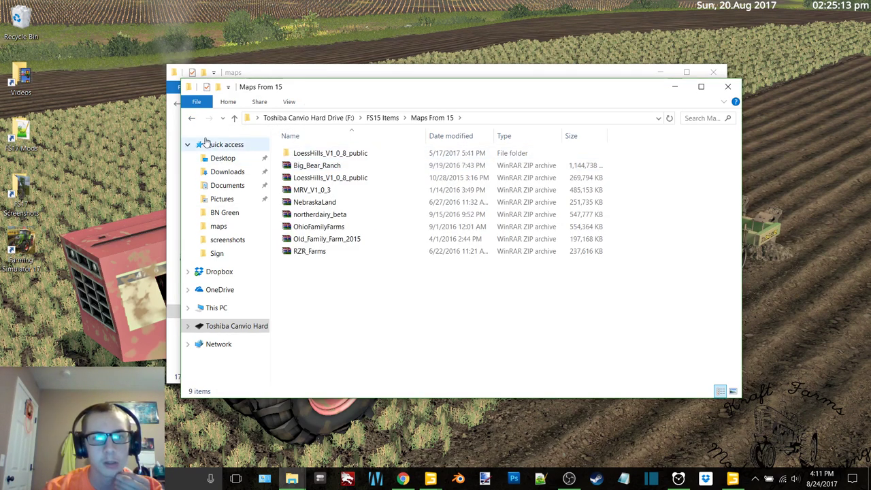
{"action": "left_click", "coordinate": [189, 118]}
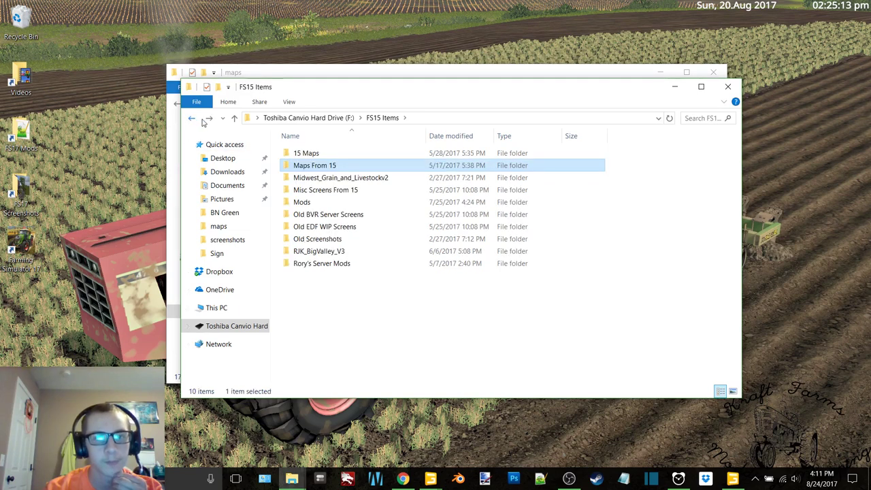
{"action": "left_click", "coordinate": [209, 119]}
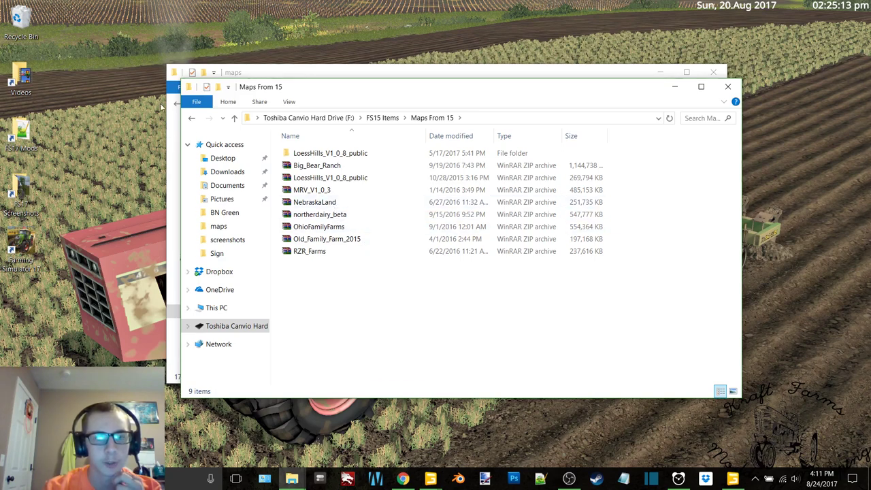
{"action": "left_click", "coordinate": [191, 119]}
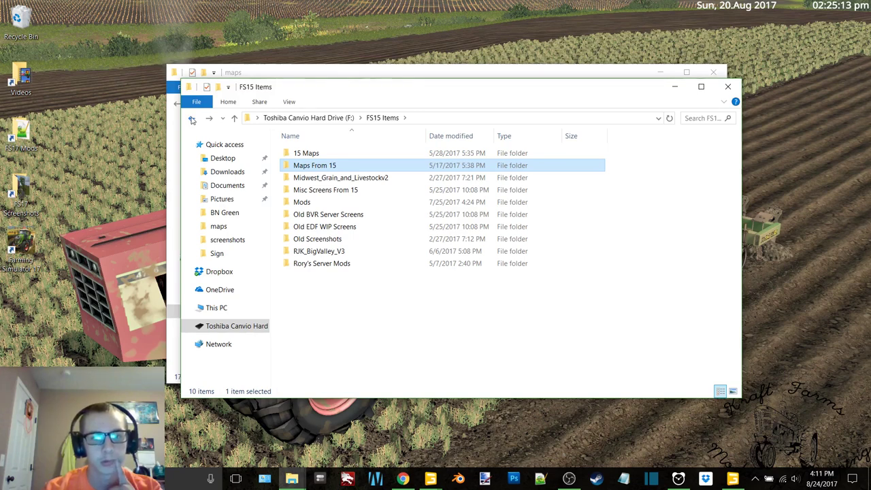
Check FS17 Items and the FarmingSimulator2017 mods Maps folder for the FS17_LincolnCreek_Season_Ready archive
{"action": "left_click", "coordinate": [191, 118]}
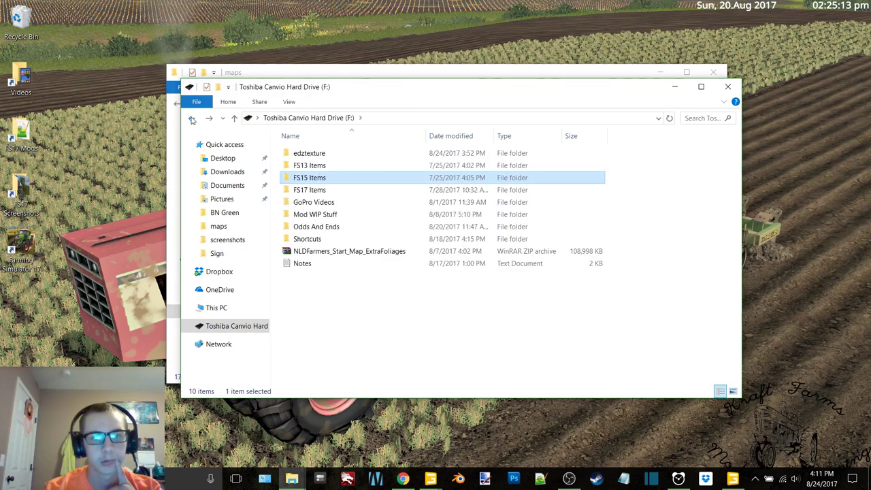
{"action": "double_click", "coordinate": [336, 190]}
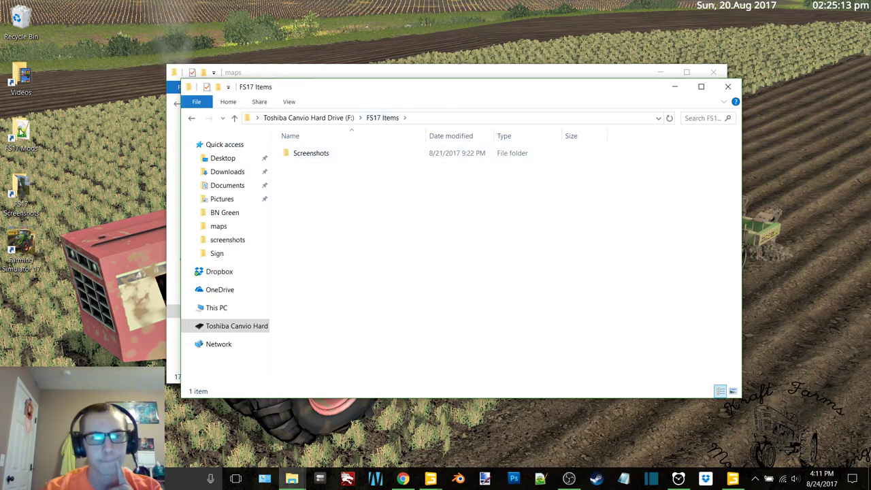
{"action": "double_click", "coordinate": [21, 133]}
{"action": "double_click", "coordinate": [340, 180]}
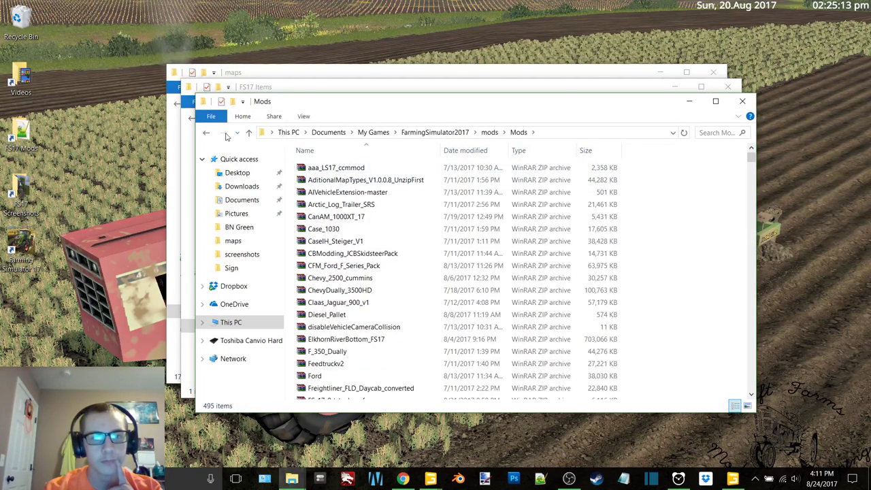
{"action": "left_click", "coordinate": [206, 133]}
{"action": "double_click", "coordinate": [324, 168]}
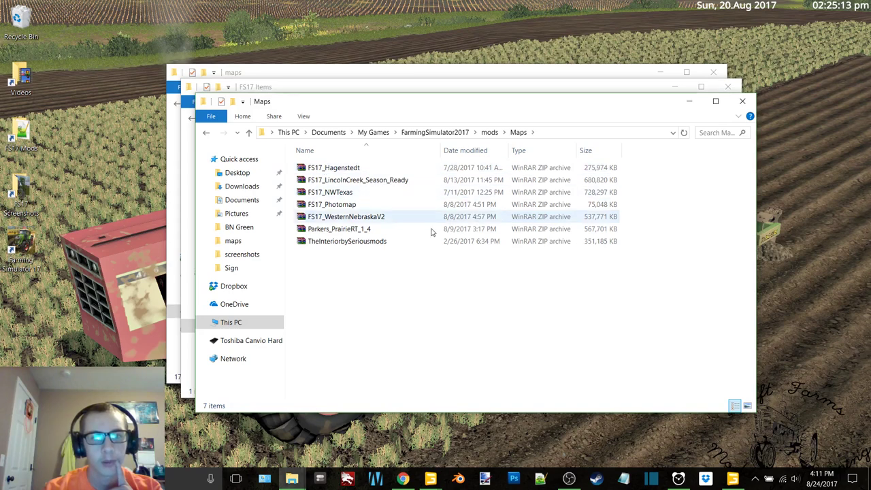
{"action": "left_click", "coordinate": [362, 181]}
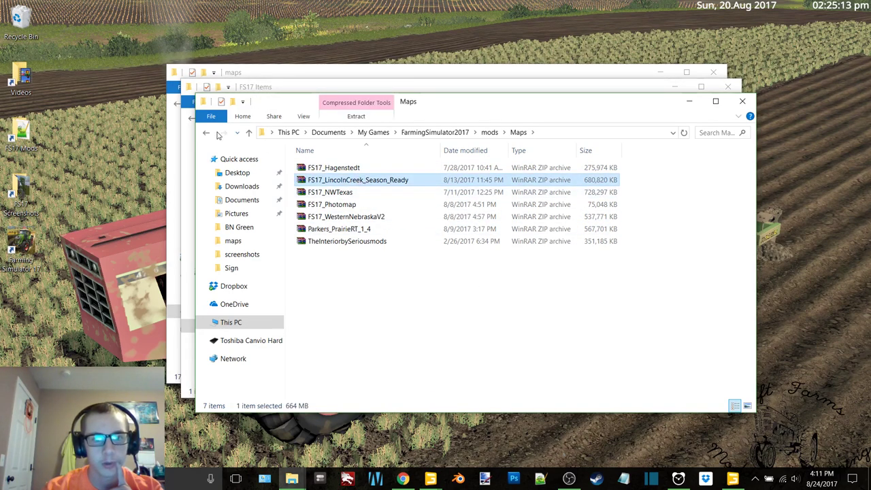
Return the FS17 Items window to the root of the Toshiba Canvio Hard Drive (F:)
{"action": "left_click", "coordinate": [364, 87]}
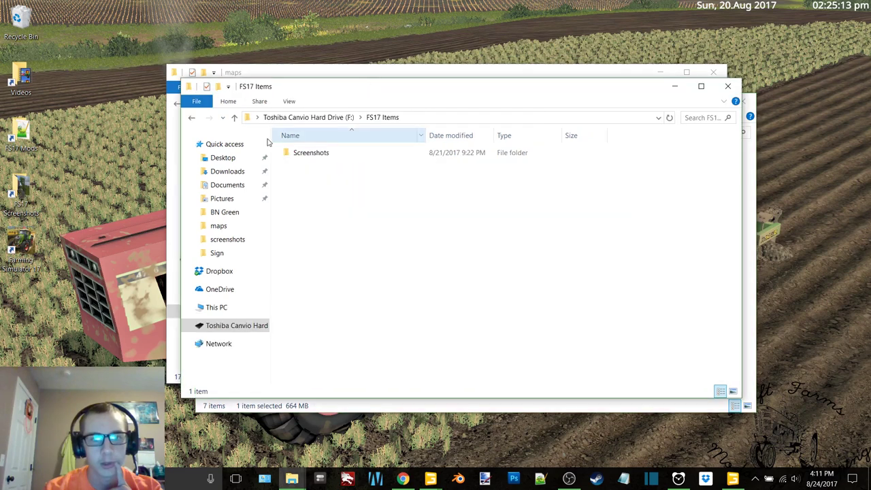
{"action": "left_click", "coordinate": [192, 119]}
{"action": "left_click", "coordinate": [189, 123]}
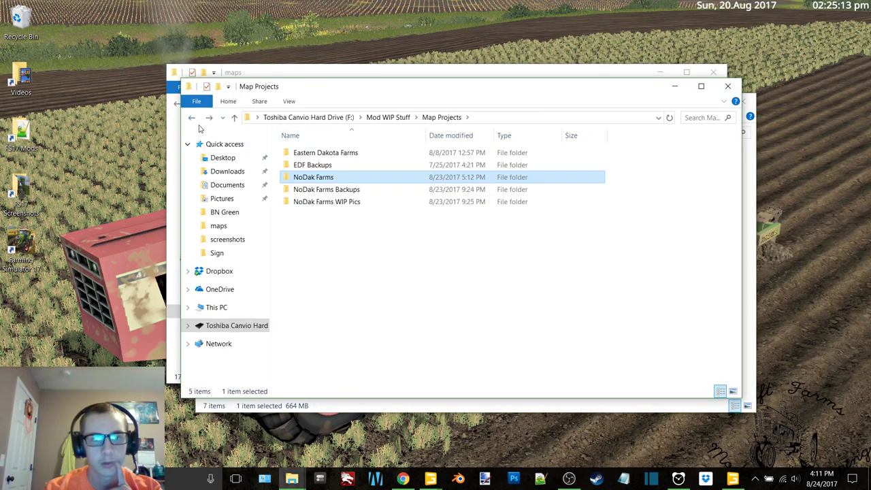
{"action": "left_click", "coordinate": [192, 120]}
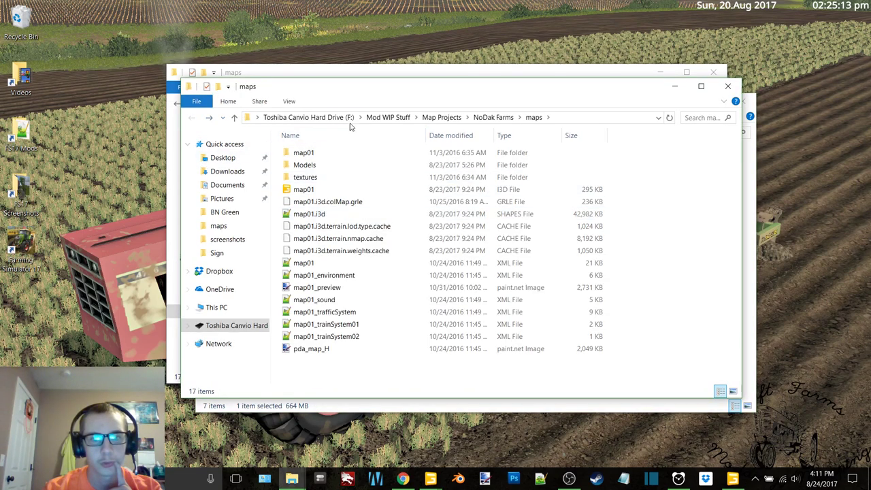
{"action": "left_click", "coordinate": [307, 119]}
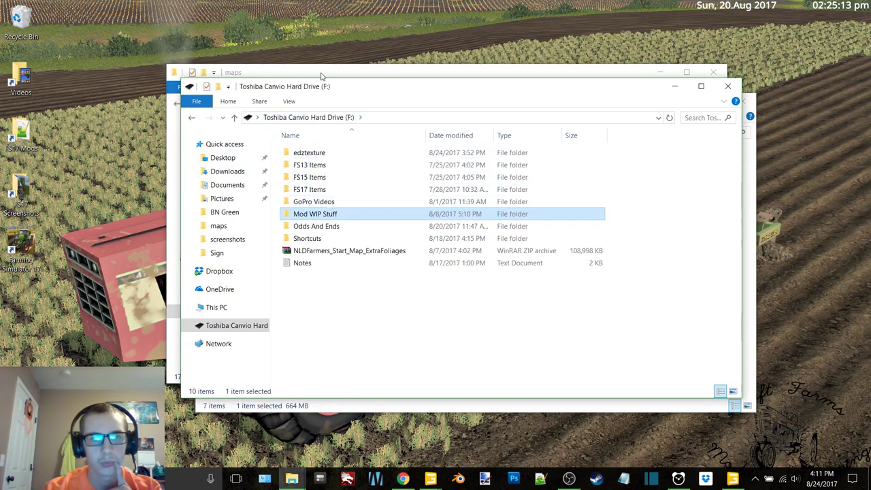
Minimize all open File Explorer windows to clear the desktop
{"action": "left_click", "coordinate": [670, 87]}
{"action": "left_click", "coordinate": [356, 77]}
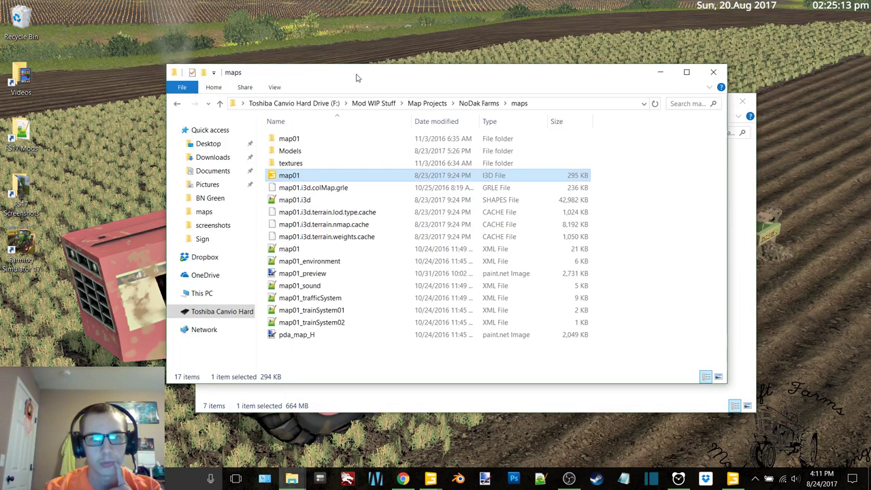
{"action": "left_click", "coordinate": [658, 72]}
{"action": "left_click", "coordinate": [688, 101]}
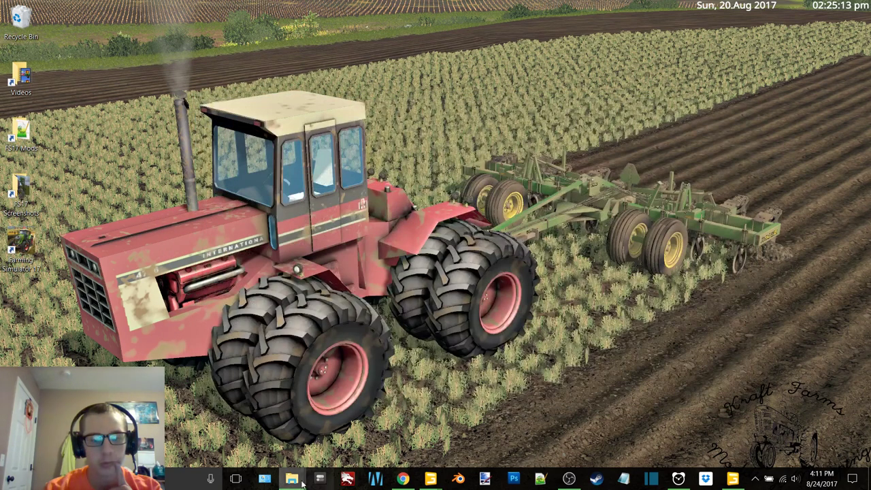
Restore the F: drive window and open the maps folder of FS17_LincolnCreek inside Odds And Ends
{"action": "mouse_move", "coordinate": [293, 478]}
{"action": "left_click", "coordinate": [345, 439]}
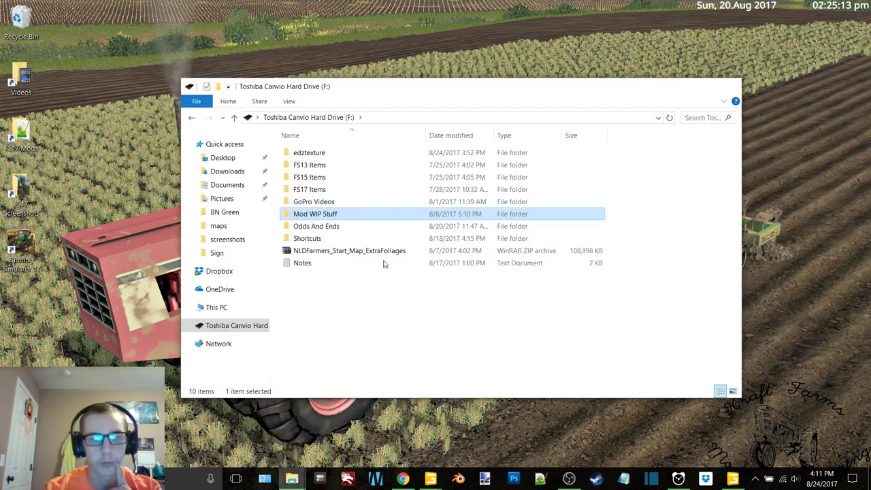
{"action": "double_click", "coordinate": [341, 227]}
{"action": "double_click", "coordinate": [324, 214]}
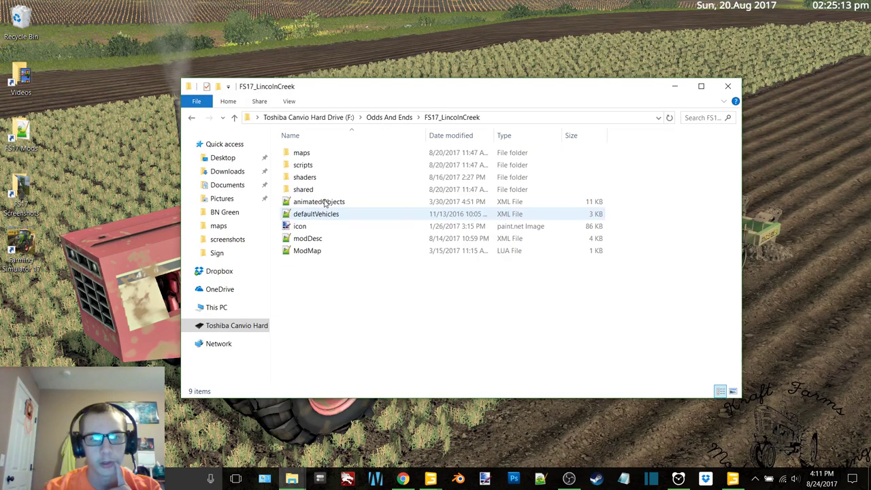
{"action": "double_click", "coordinate": [313, 153]}
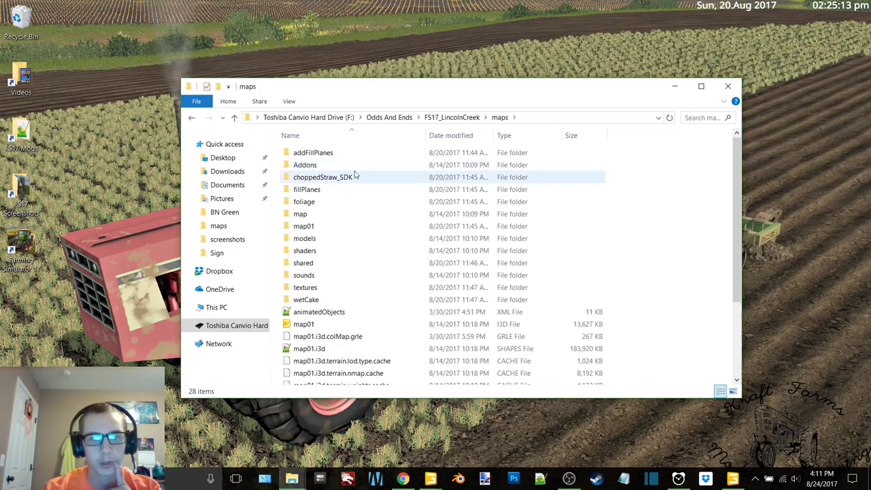
Open the Lincoln Creek map01 I3D file in GIANTS Editor 7.1.0 and minimize File Explorer and the loading editor window
{"action": "double_click", "coordinate": [317, 326]}
{"action": "double_click", "coordinate": [434, 229]}
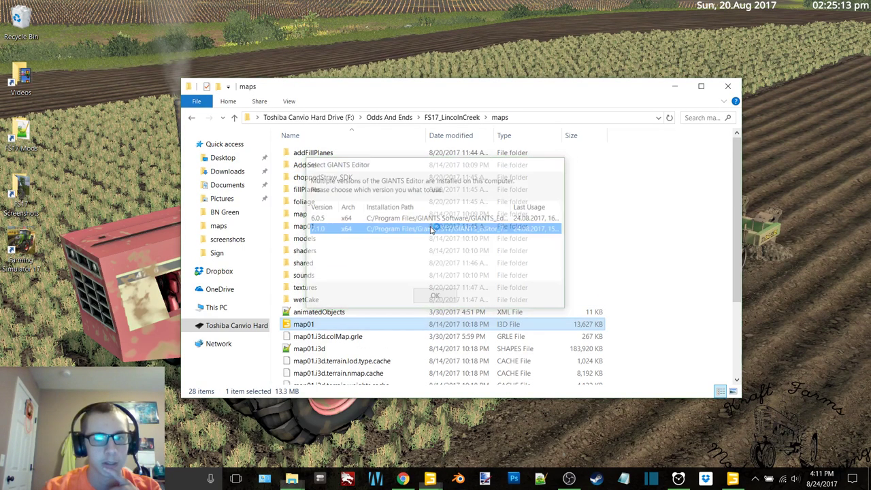
{"action": "left_click", "coordinate": [672, 87]}
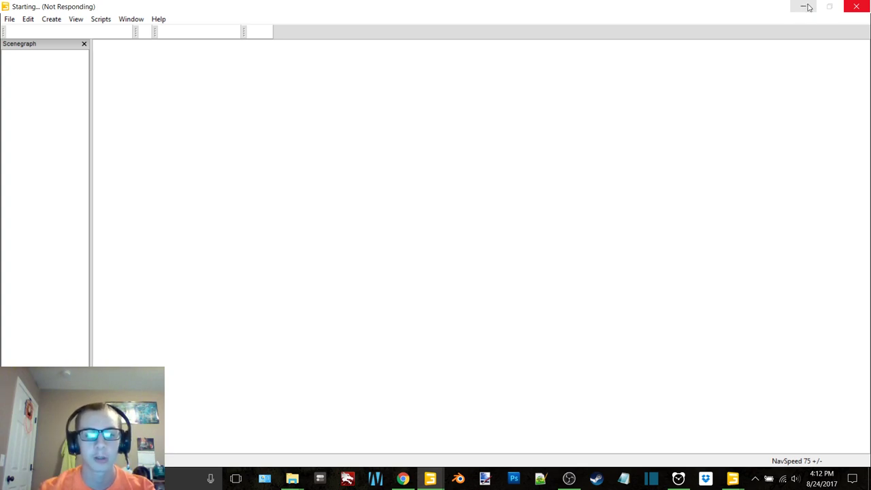
{"action": "left_click", "coordinate": [809, 6]}
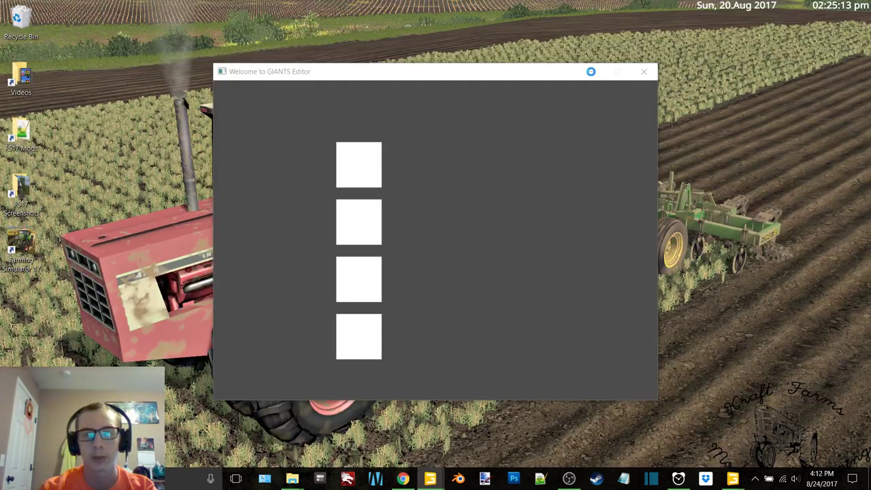
Switch to the GIANTS Editor 6.0.5 window holding FS15_RedRiverValley, close its welcome dialog and maximize the window
{"action": "mouse_move", "coordinate": [430, 479]}
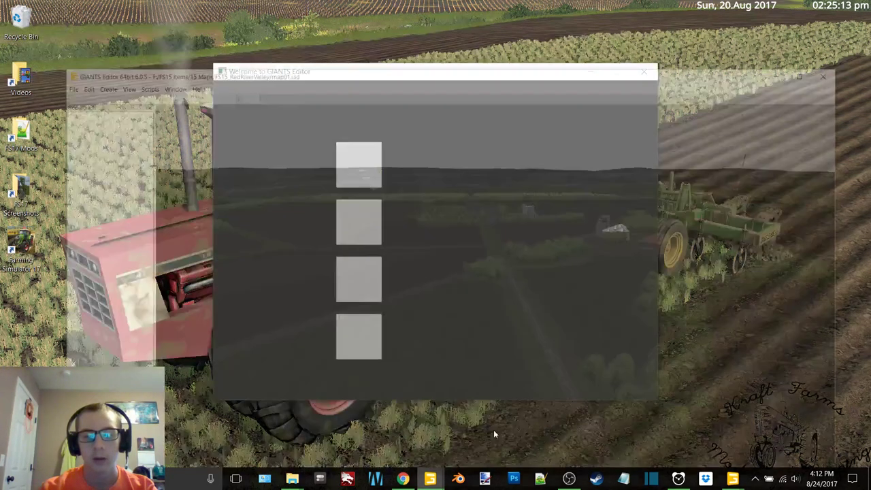
{"action": "left_click", "coordinate": [493, 429]}
{"action": "left_click", "coordinate": [409, 425]}
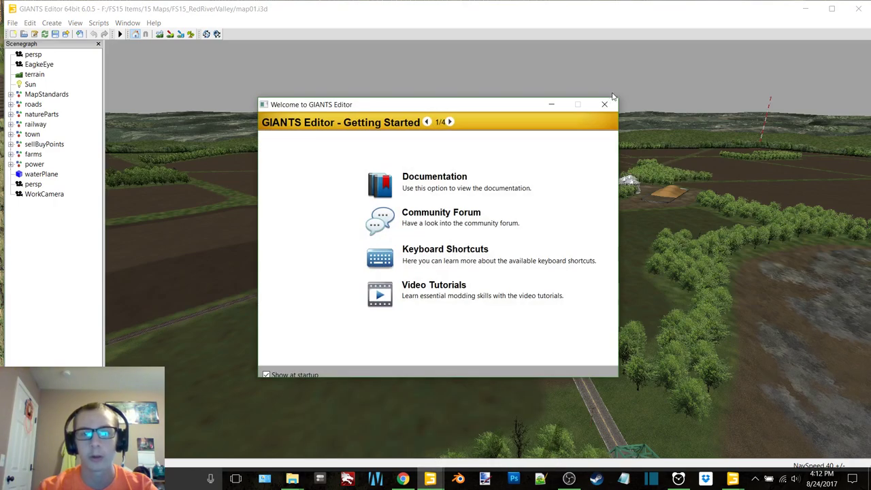
{"action": "left_click", "coordinate": [610, 100]}
{"action": "left_click", "coordinate": [839, 4]}
Find the white single-storey house with the columned porch beside the purple house in town and select it
{"action": "middle_click_drag", "start_coordinate": [392, 140], "coordinate": [342, 350], "text": "alt"}
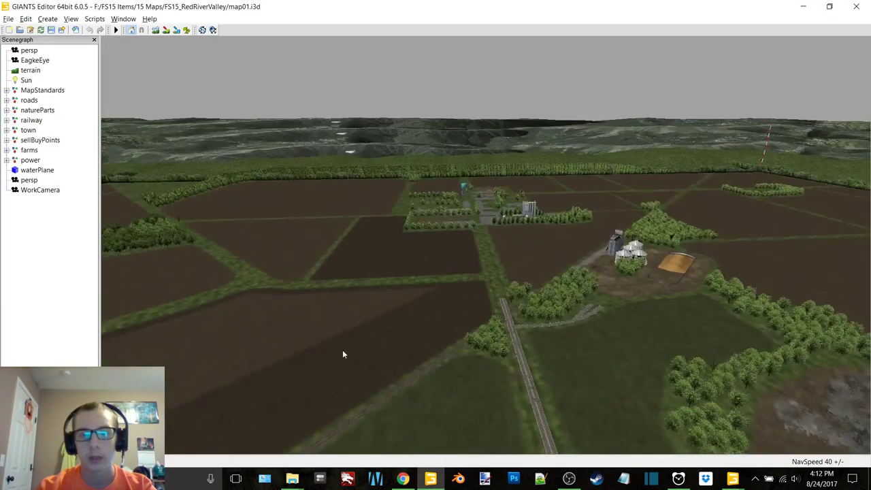
{"action": "right_click_drag", "start_coordinate": [463, 245], "coordinate": [803, 87], "text": "alt"}
{"action": "right_click_drag", "start_coordinate": [466, 189], "coordinate": [597, 130], "text": "alt"}
{"action": "middle_click_drag", "start_coordinate": [435, 102], "coordinate": [475, 334], "text": "alt"}
{"action": "right_click_drag", "start_coordinate": [422, 272], "coordinate": [549, 181], "text": "alt"}
{"action": "middle_click_drag", "start_coordinate": [437, 220], "coordinate": [468, 282], "text": "alt"}
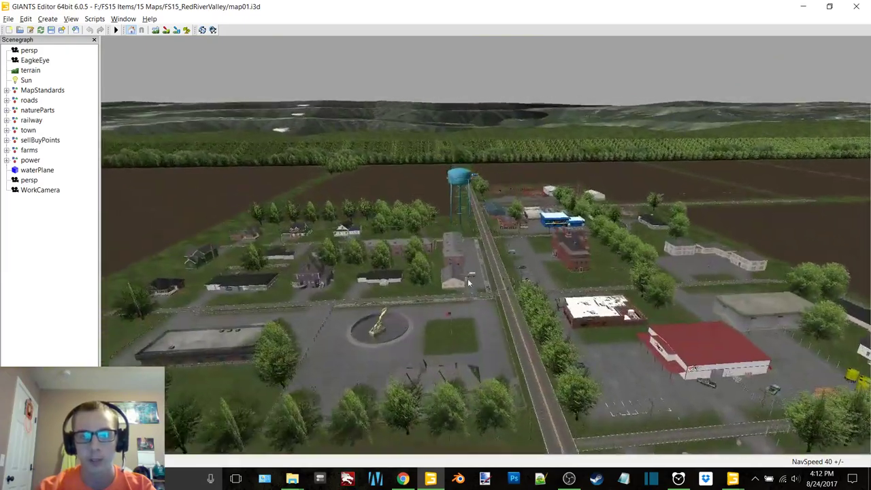
{"action": "right_click_drag", "start_coordinate": [468, 282], "coordinate": [524, 238], "text": "alt"}
{"action": "left_click_drag", "start_coordinate": [435, 225], "coordinate": [488, 209], "text": "alt"}
{"action": "scroll", "coordinate": [488, 207], "scroll_direction": "up", "scroll_amount": 10}
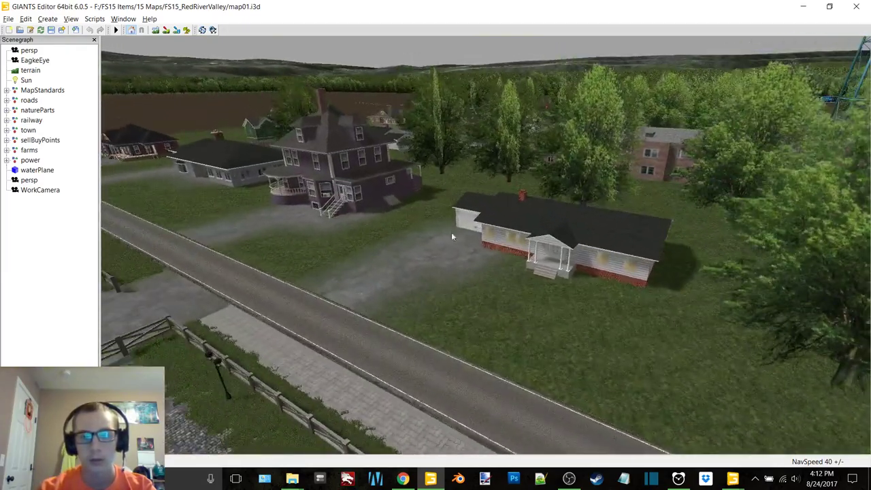
{"action": "right_click_drag", "start_coordinate": [451, 232], "coordinate": [481, 223], "text": "alt"}
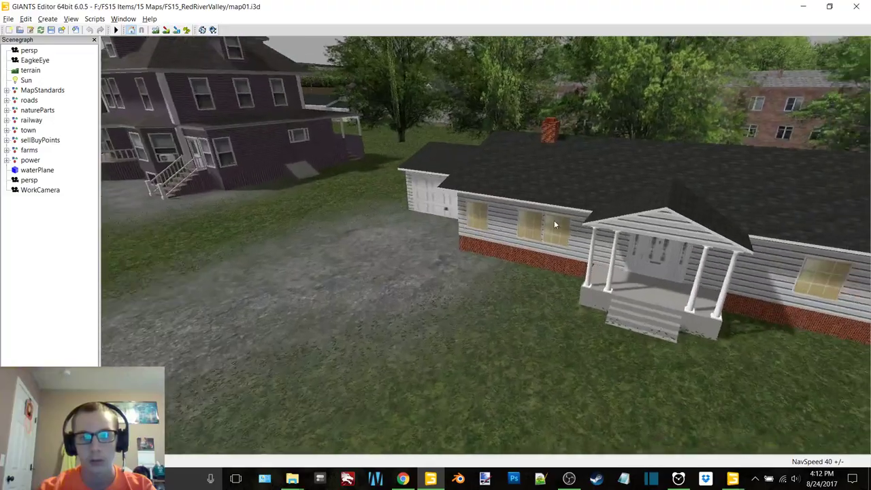
{"action": "left_click_drag", "start_coordinate": [554, 219], "coordinate": [570, 230], "text": "alt"}
{"action": "right_click_drag", "start_coordinate": [570, 230], "coordinate": [561, 228], "text": "alt"}
{"action": "middle_click_drag", "start_coordinate": [562, 229], "coordinate": [745, 235], "text": "alt"}
{"action": "right_click_drag", "start_coordinate": [746, 238], "coordinate": [438, 231]}
{"action": "left_click", "coordinate": [438, 231]}
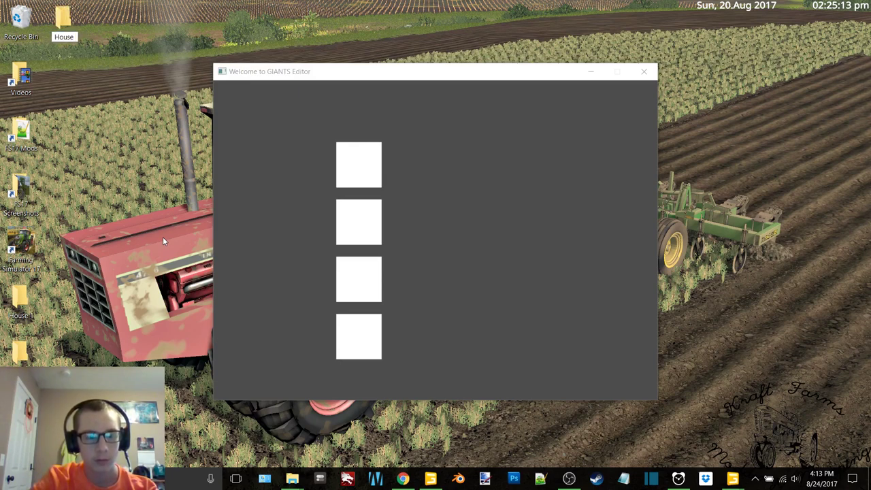
Complete the set of numbered desktop folders by adding House 4, House 5, House 6 and House 7
{"action": "key", "text": "ctrl+shift+n"}
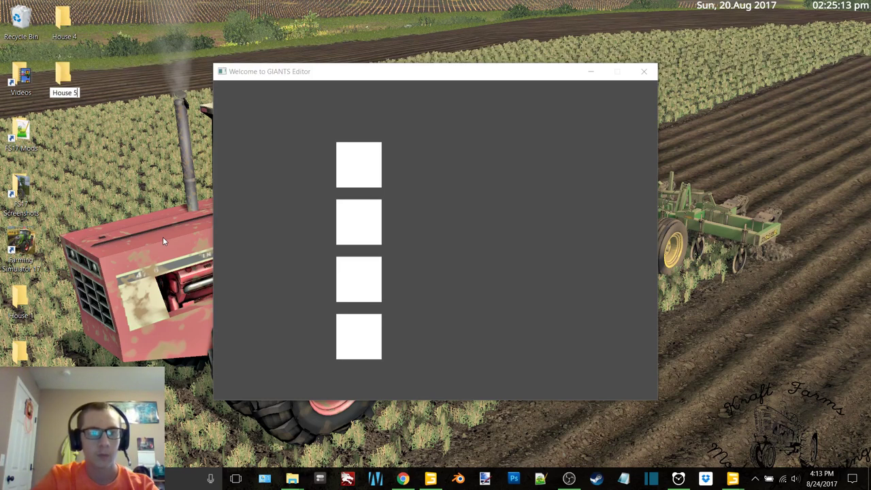
{"action": "key", "text": "ctrl+shift+n"}
{"action": "type", "text": "House 6"}
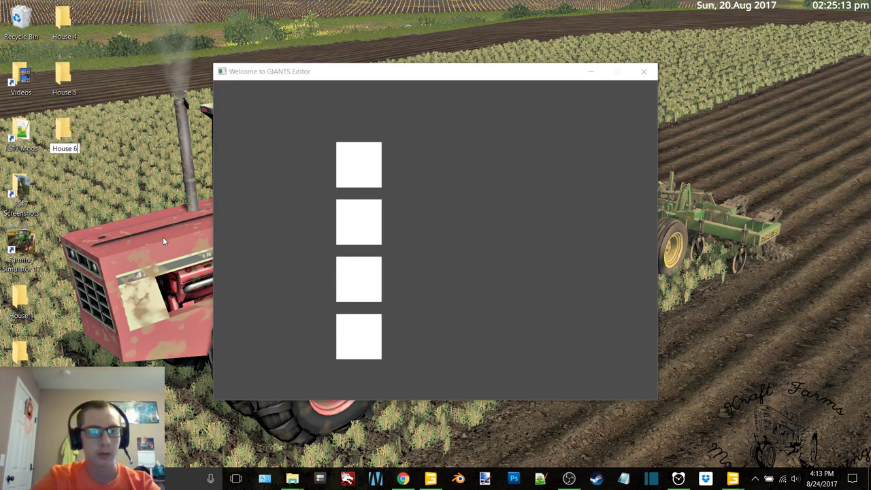
{"action": "key", "text": "Return"}
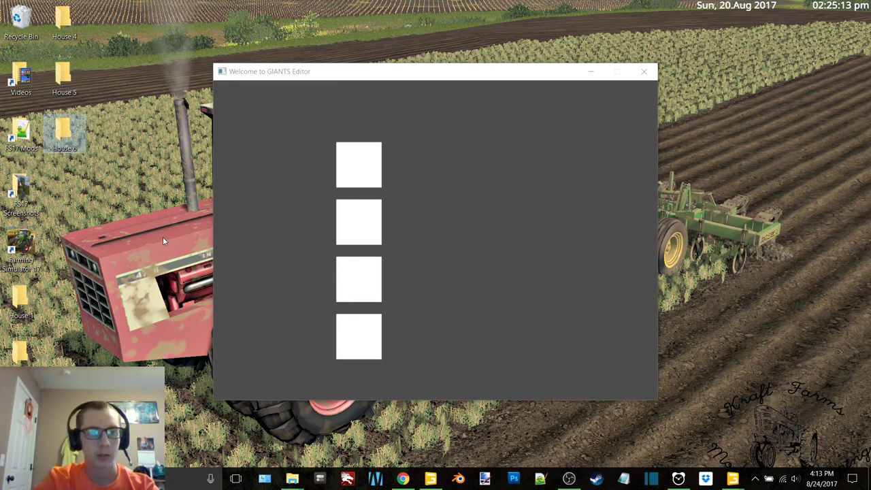
{"action": "key", "text": "ctrl+shift+n"}
{"action": "type", "text": "House 7"}
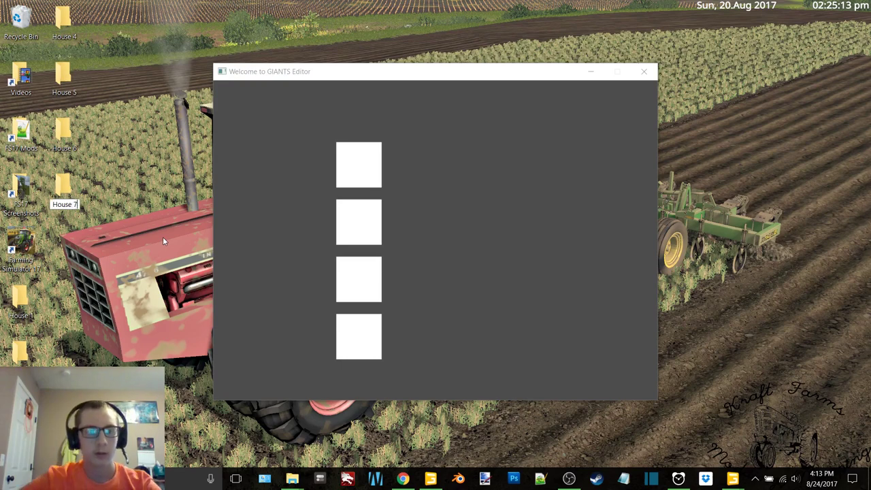
{"action": "key", "text": "Return"}
Return to the Red River Valley editor and export the selected white house with its files as house1 into the desktop folder House 1
{"action": "left_click", "coordinate": [569, 479]}
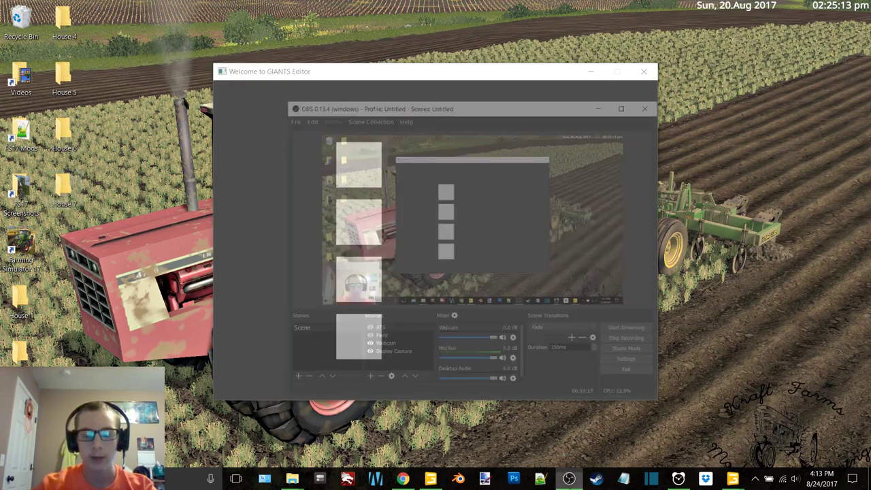
{"action": "left_click", "coordinate": [589, 46]}
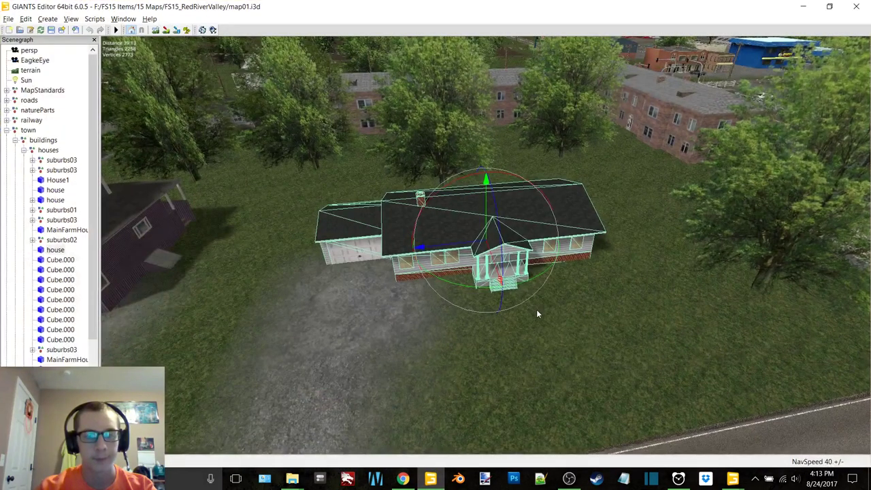
{"action": "left_click", "coordinate": [8, 18]}
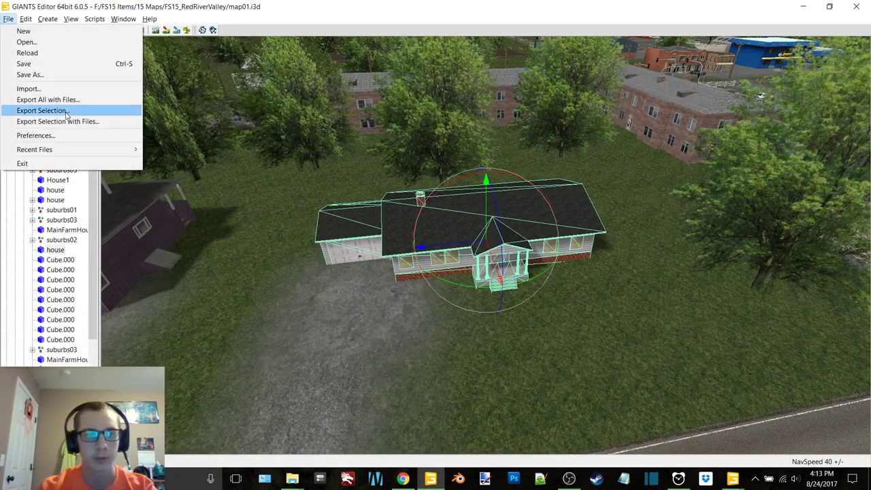
{"action": "left_click", "coordinate": [75, 122]}
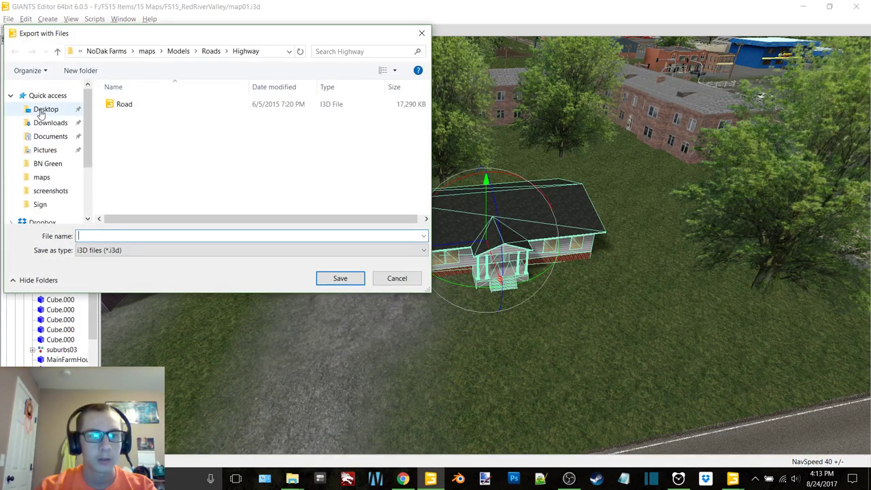
{"action": "left_click", "coordinate": [43, 110]}
{"action": "double_click", "coordinate": [140, 103]}
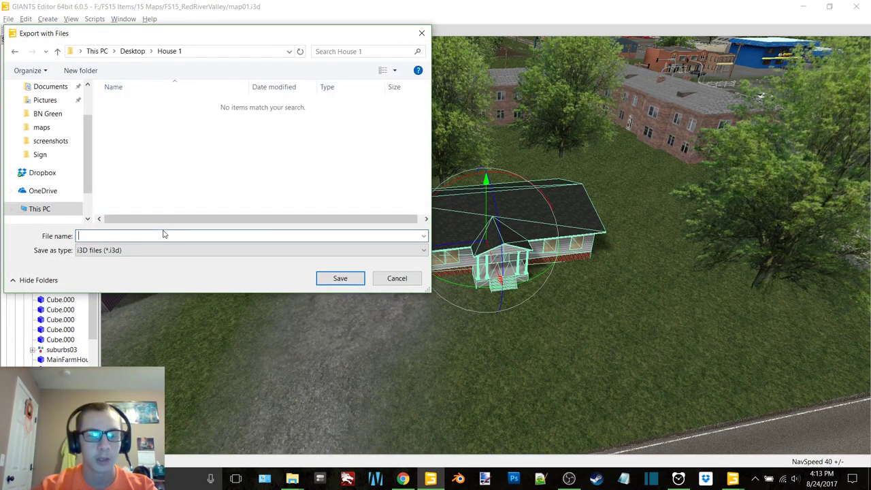
{"action": "key", "text": "Return"}
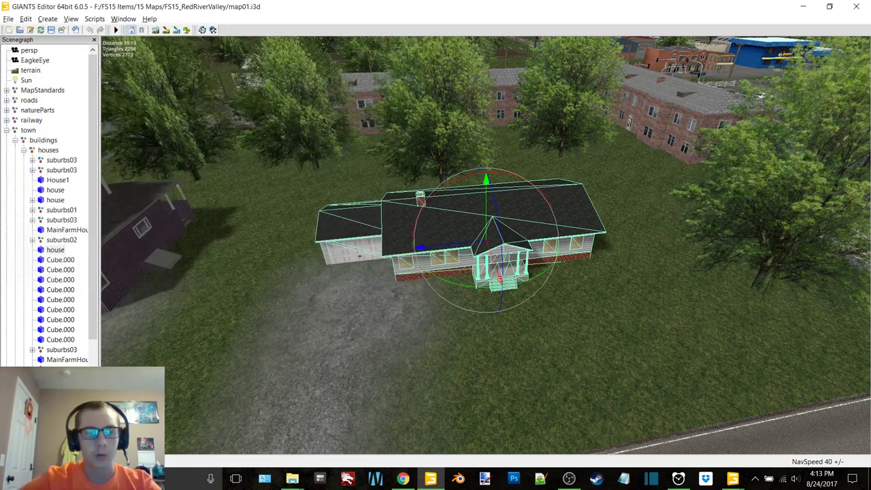
Select the purple two-storey house next door and export it with its files as house2 into the desktop folder House 2
{"action": "scroll", "coordinate": [437, 204], "scroll_direction": "down", "scroll_amount": 5}
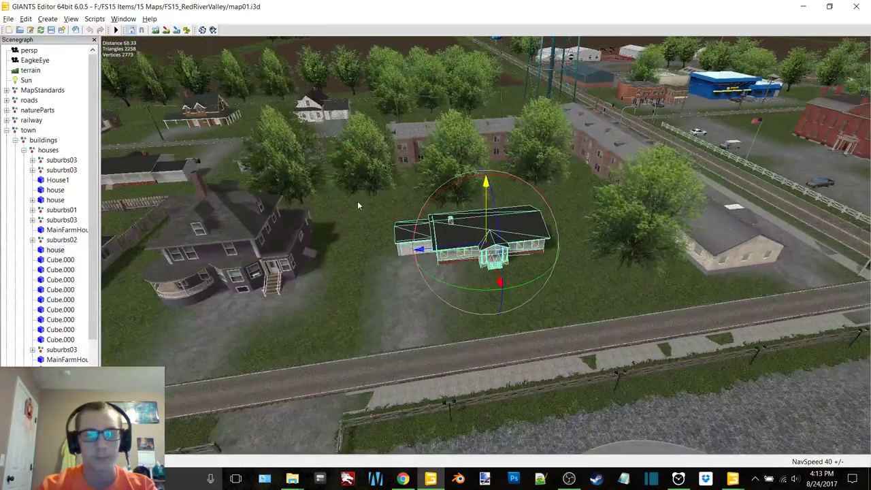
{"action": "middle_click_drag", "start_coordinate": [357, 201], "coordinate": [480, 197], "text": "alt"}
{"action": "scroll", "coordinate": [377, 220], "scroll_direction": "up", "scroll_amount": 4}
{"action": "left_click_drag", "start_coordinate": [404, 209], "coordinate": [446, 212], "text": "alt"}
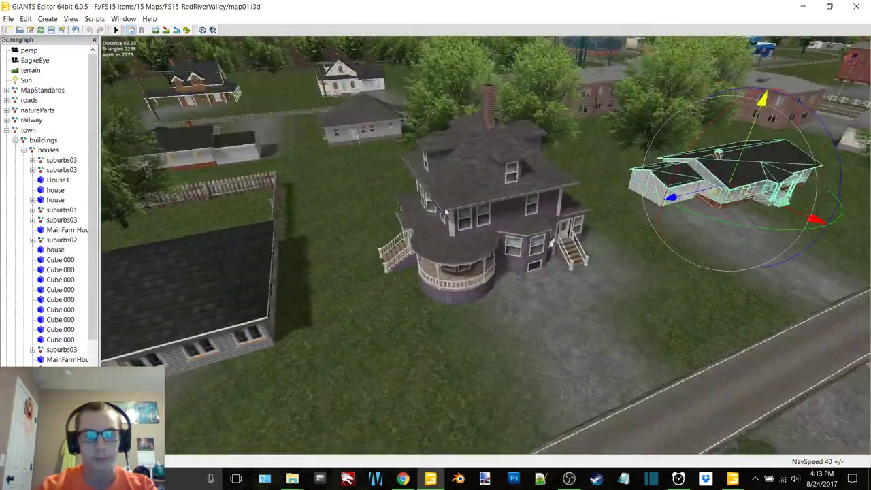
{"action": "left_click", "coordinate": [488, 153]}
{"action": "left_click", "coordinate": [8, 19]}
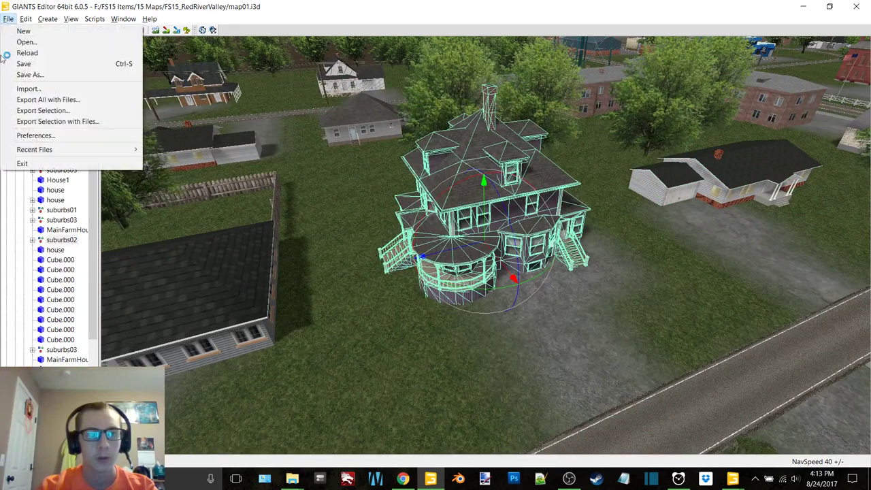
{"action": "left_click", "coordinate": [68, 121]}
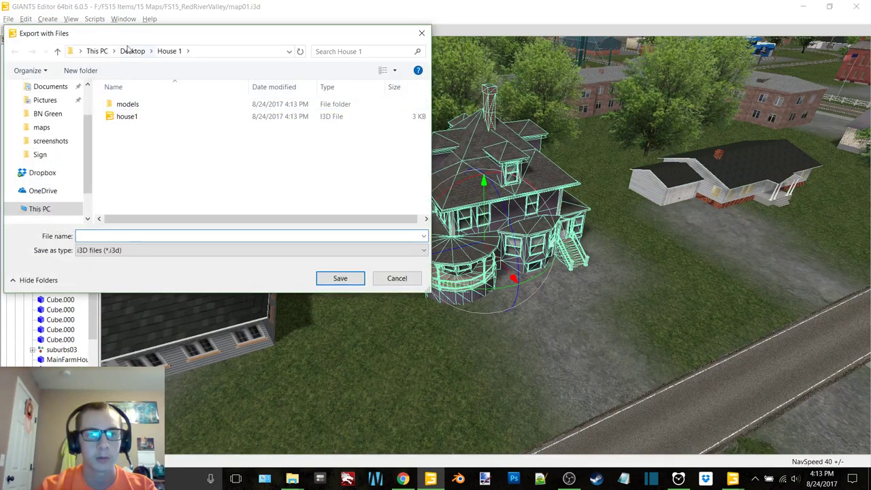
{"action": "left_click", "coordinate": [132, 51]}
{"action": "double_click", "coordinate": [139, 116]}
{"action": "left_click", "coordinate": [170, 235]}
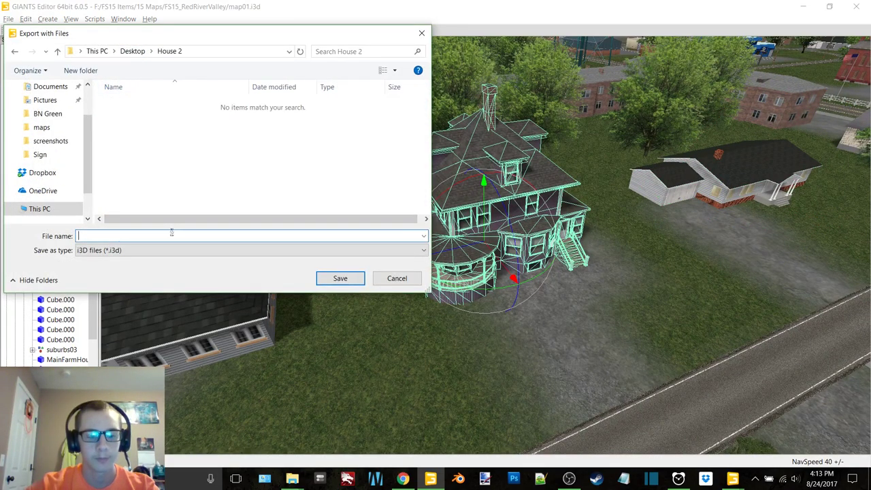
{"action": "key", "text": "Return"}
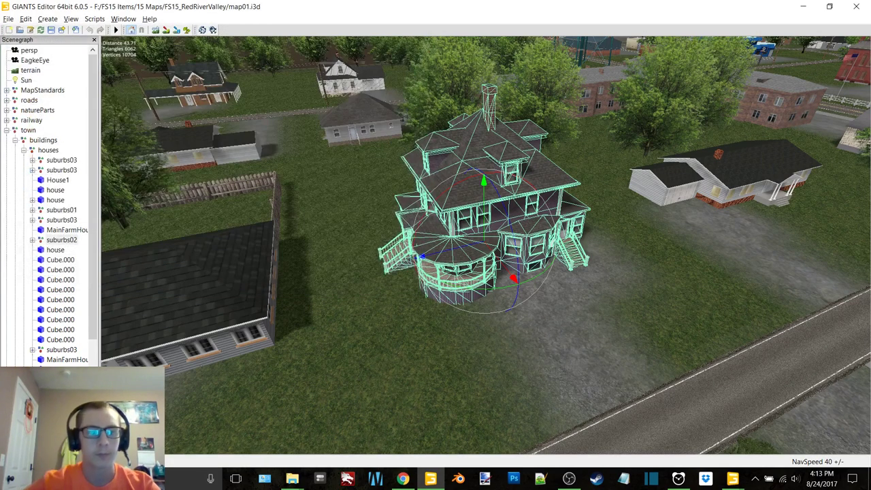
Select the long grey house with the dark shingle roof and export it with its files as house3 into the House 3 folder
{"action": "left_click_drag", "start_coordinate": [450, 248], "coordinate": [533, 223], "text": "alt"}
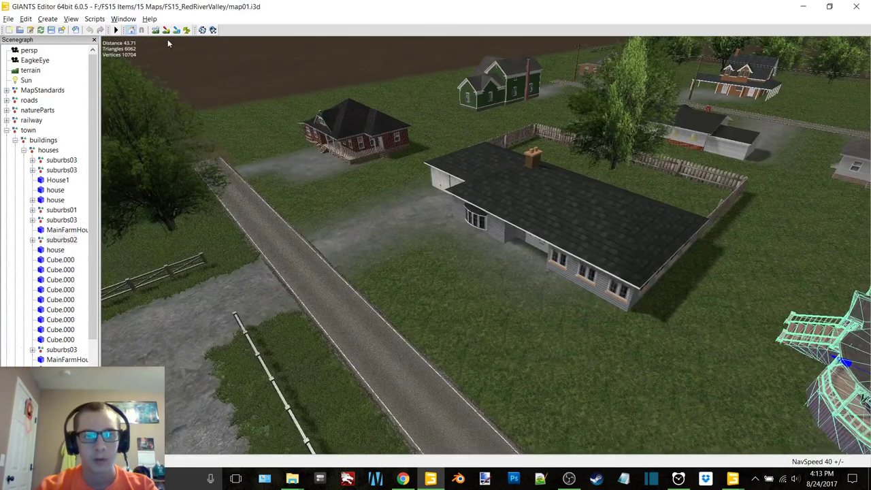
{"action": "left_click", "coordinate": [565, 218]}
{"action": "left_click", "coordinate": [8, 18]}
{"action": "left_click", "coordinate": [58, 120]}
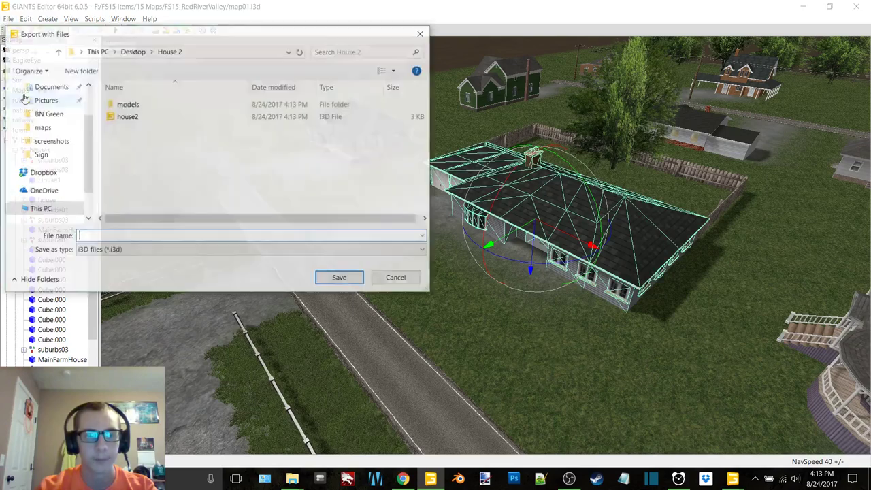
{"action": "left_click", "coordinate": [130, 51]}
{"action": "double_click", "coordinate": [155, 130]}
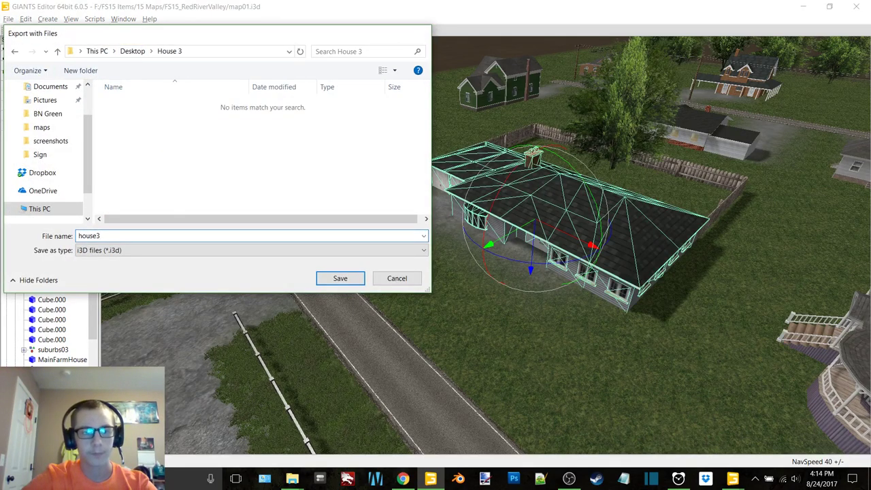
{"action": "key", "text": "Return"}
Select the red brick house at the end of the road and export it with its files as house4 into the House 4 folder
{"action": "left_click", "coordinate": [380, 123]}
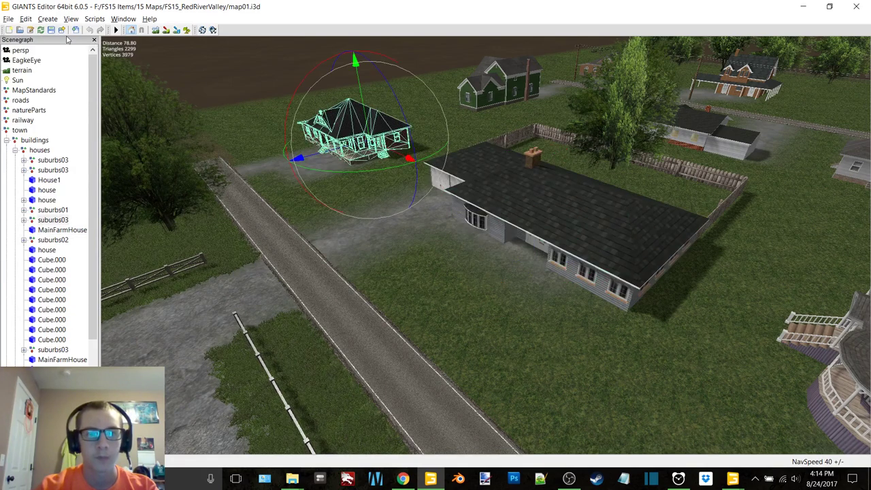
{"action": "left_click", "coordinate": [9, 19]}
{"action": "left_click", "coordinate": [61, 120]}
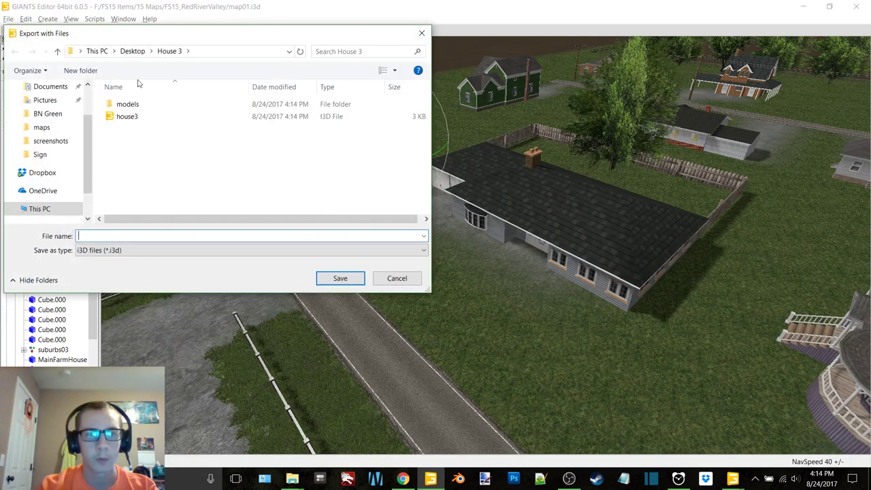
{"action": "double_click", "coordinate": [138, 141]}
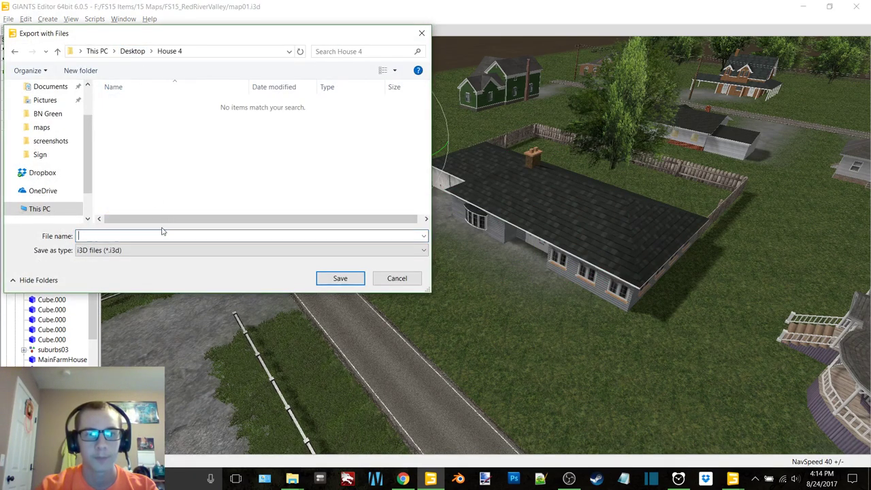
{"action": "type", "text": "house4"}
{"action": "key", "text": "Return"}
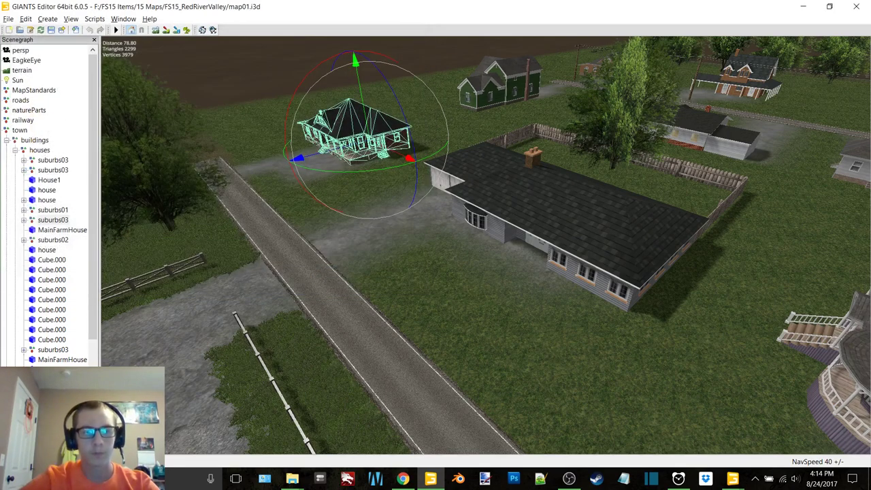
Select the green two-storey house beyond the brick one and export it with its files as house5 into the desktop folder House 5
{"action": "middle_click_drag", "start_coordinate": [400, 154], "coordinate": [354, 239], "text": "alt"}
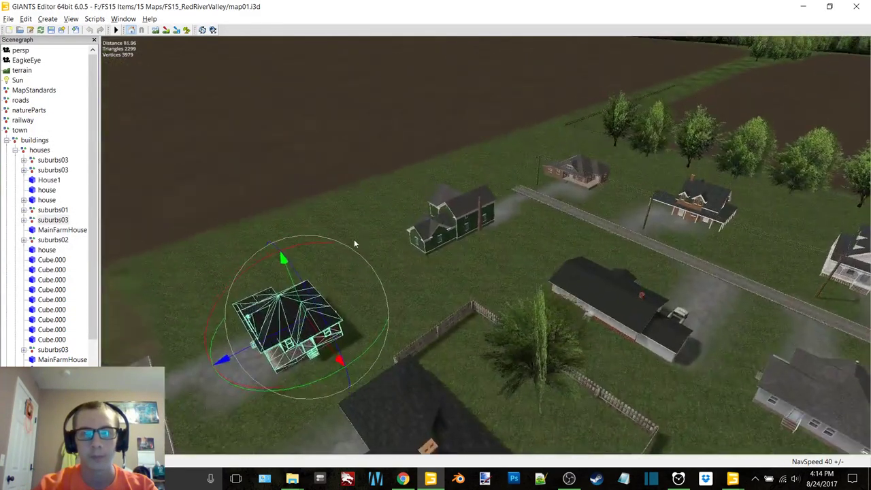
{"action": "right_click_drag", "start_coordinate": [353, 239], "coordinate": [400, 207], "text": "alt"}
{"action": "middle_click_drag", "start_coordinate": [401, 211], "coordinate": [497, 181], "text": "alt"}
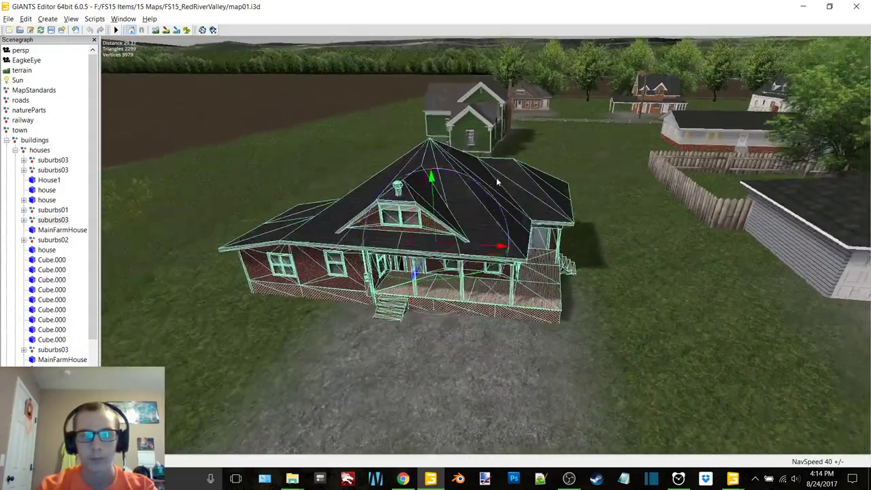
{"action": "right_click_drag", "start_coordinate": [497, 181], "coordinate": [545, 231], "text": "alt"}
{"action": "right_click_drag", "start_coordinate": [367, 204], "coordinate": [415, 192], "text": "alt"}
{"action": "middle_click_drag", "start_coordinate": [414, 192], "coordinate": [623, 194]}
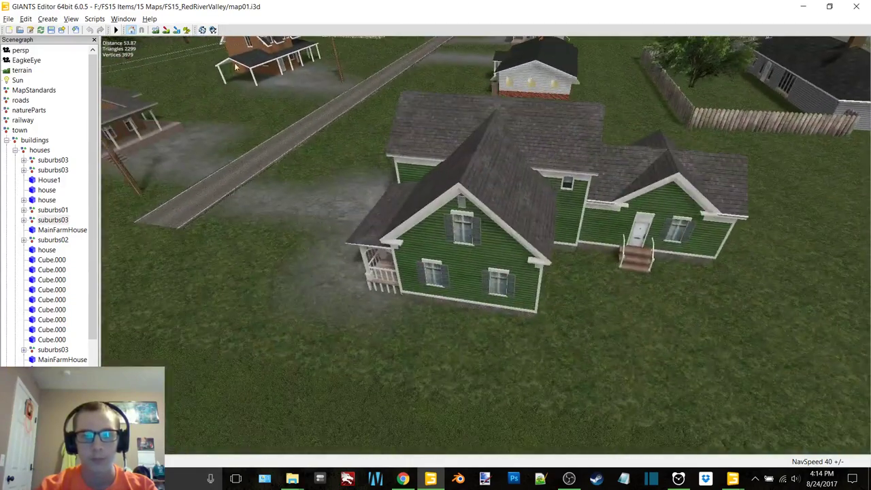
{"action": "left_click", "coordinate": [470, 231]}
{"action": "left_click", "coordinate": [8, 18]}
{"action": "left_click", "coordinate": [48, 121]}
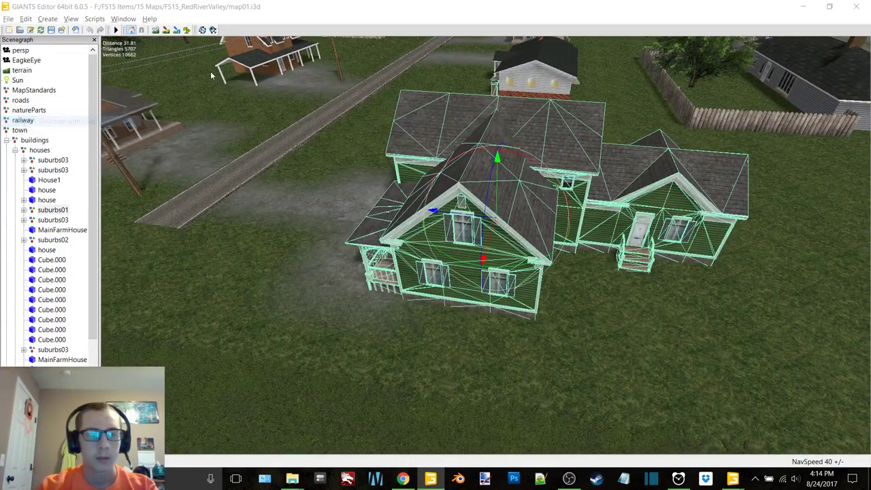
{"action": "left_click", "coordinate": [139, 52]}
{"action": "left_click", "coordinate": [152, 154]}
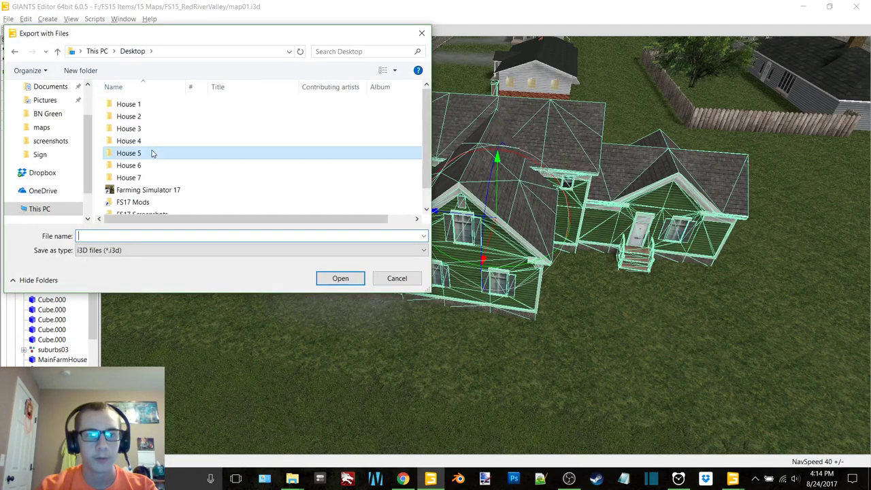
{"action": "double_click", "coordinate": [153, 153]}
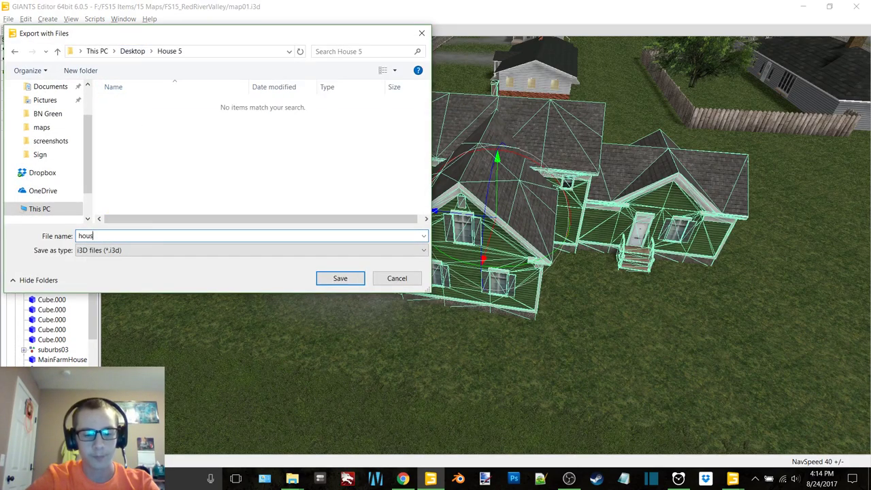
{"action": "key", "text": "Return"}
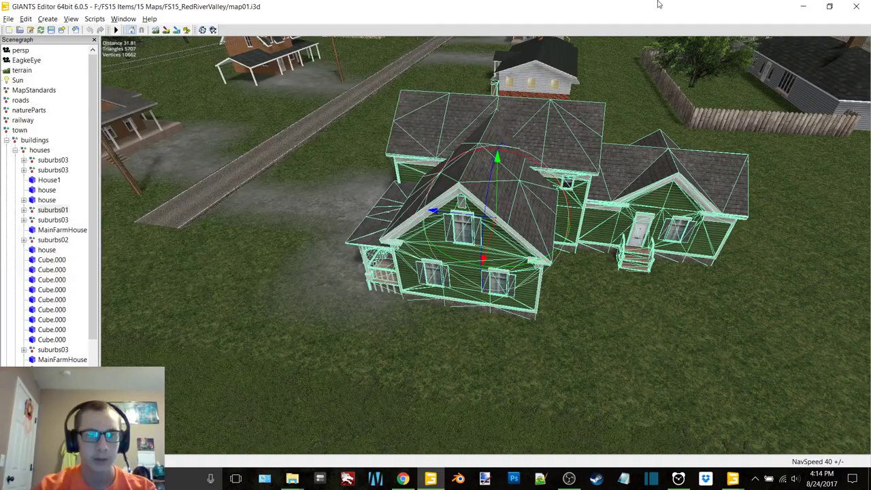
Select the white porch house with the attached garage across the road and export it with its files as house6 into the House 6 folder
{"action": "middle_click_drag", "start_coordinate": [387, 224], "coordinate": [387, 303], "text": "alt"}
{"action": "scroll", "coordinate": [433, 294], "scroll_direction": "up", "scroll_amount": 2}
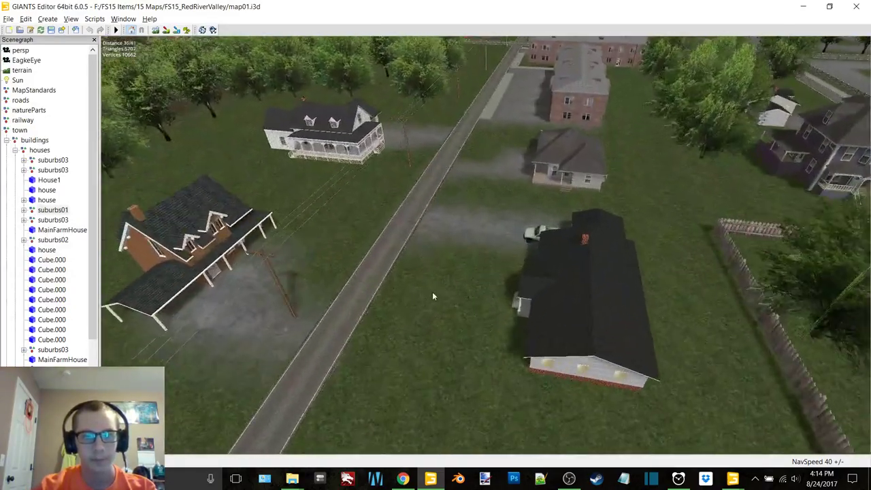
{"action": "right_click_drag", "start_coordinate": [432, 296], "coordinate": [426, 240]}
{"action": "left_click", "coordinate": [425, 240]}
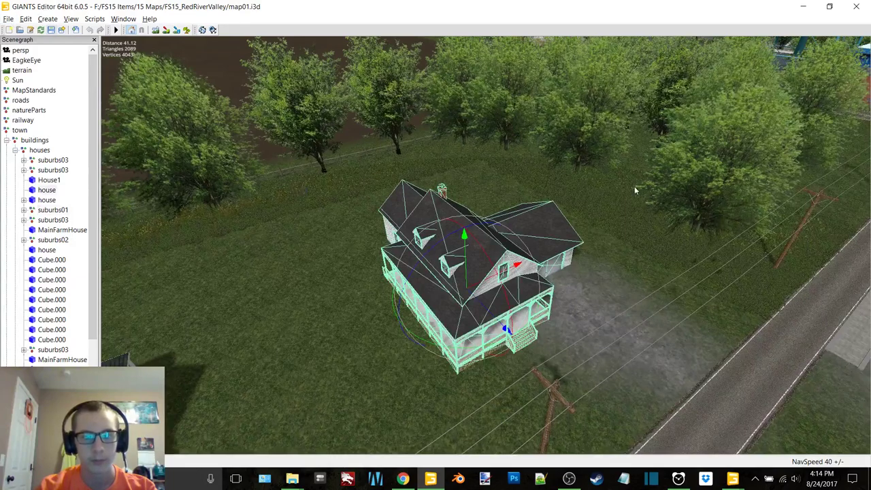
{"action": "right_click_drag", "start_coordinate": [634, 190], "coordinate": [443, 151]}
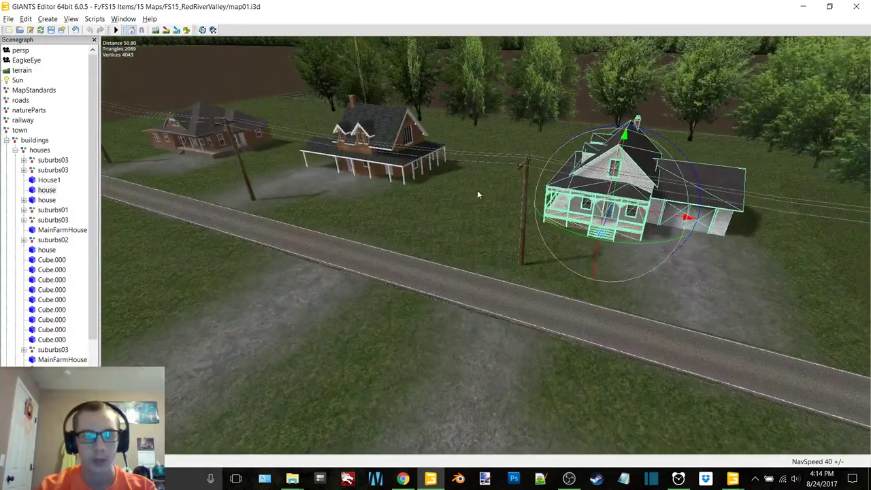
{"action": "left_click", "coordinate": [9, 18]}
{"action": "left_click", "coordinate": [75, 121]}
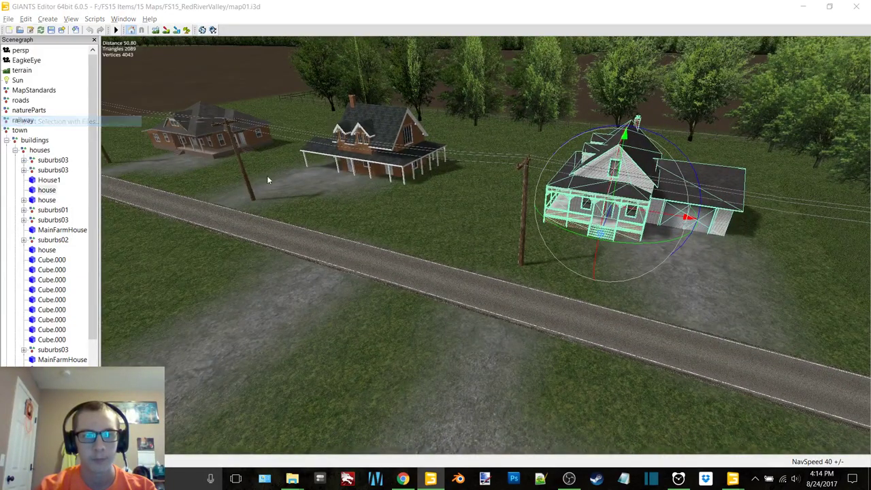
{"action": "type", "text": "house6"}
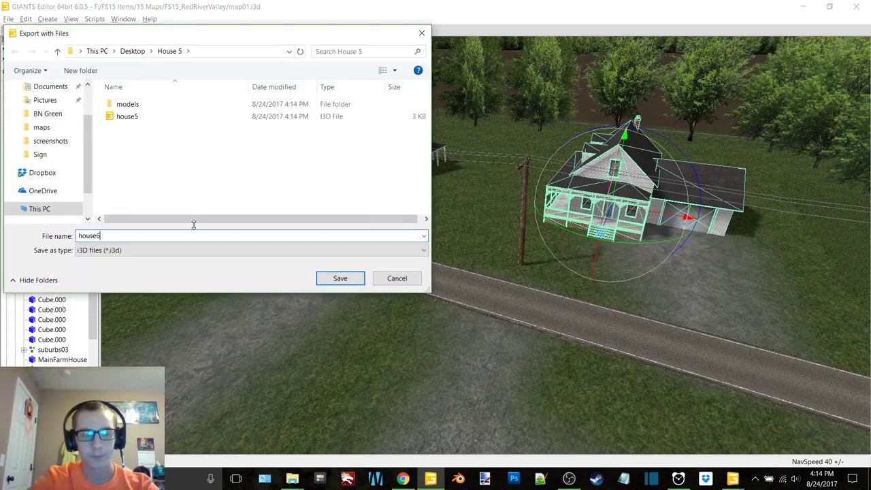
{"action": "left_click", "coordinate": [134, 51]}
{"action": "double_click", "coordinate": [146, 167]}
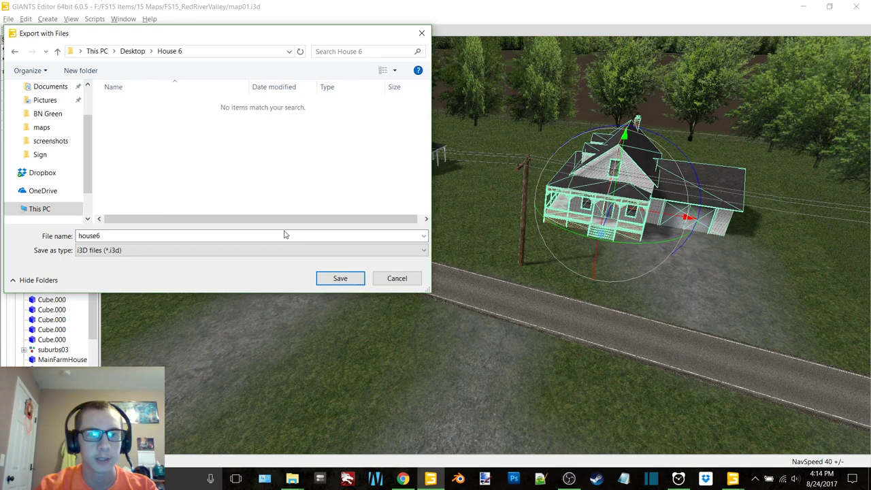
{"action": "left_click", "coordinate": [340, 278]}
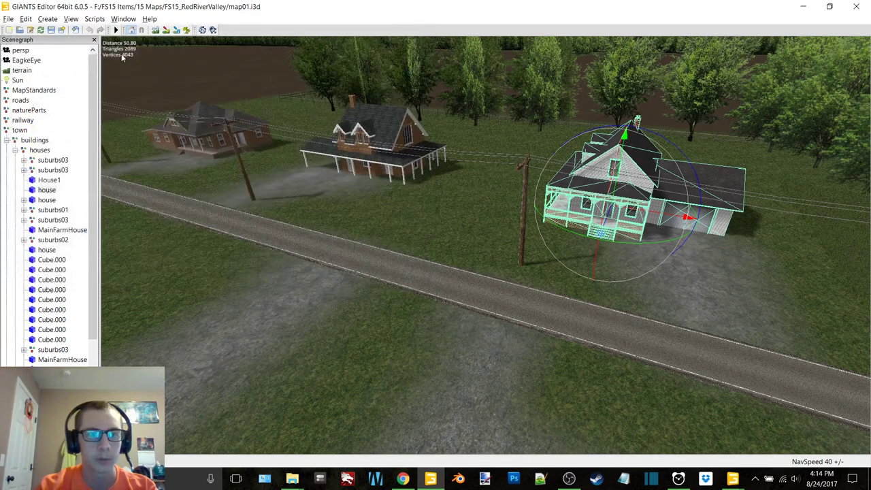
Select the brick house with the wraparound porch beside the white one and export it with its files into the desktop folder House 7
{"action": "left_click", "coordinate": [396, 168]}
{"action": "left_click", "coordinate": [8, 18]}
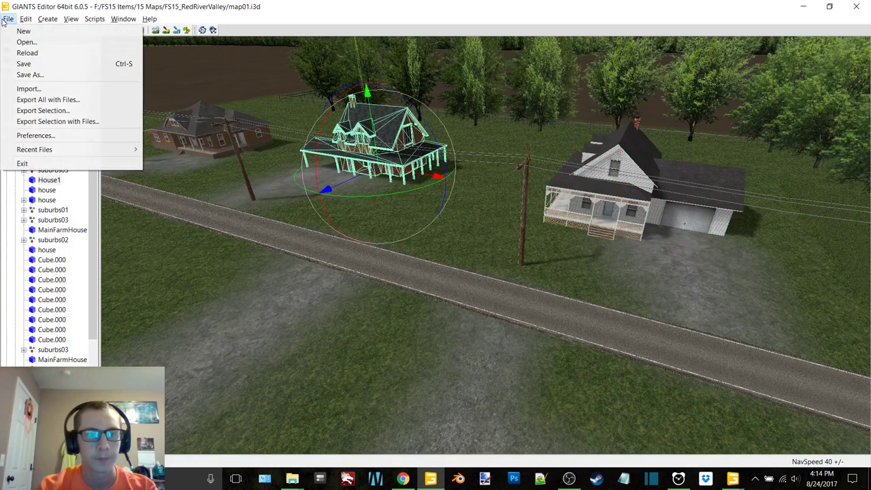
{"action": "left_click", "coordinate": [55, 120]}
{"action": "left_click", "coordinate": [132, 51]}
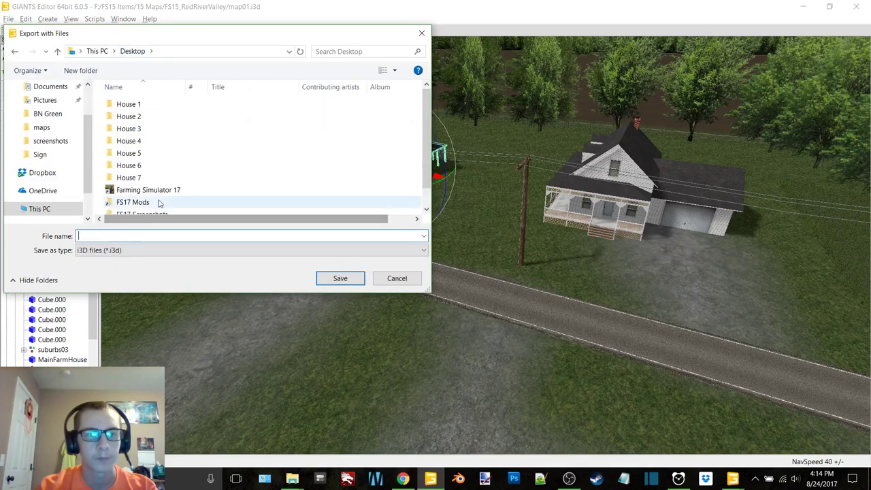
{"action": "double_click", "coordinate": [156, 178]}
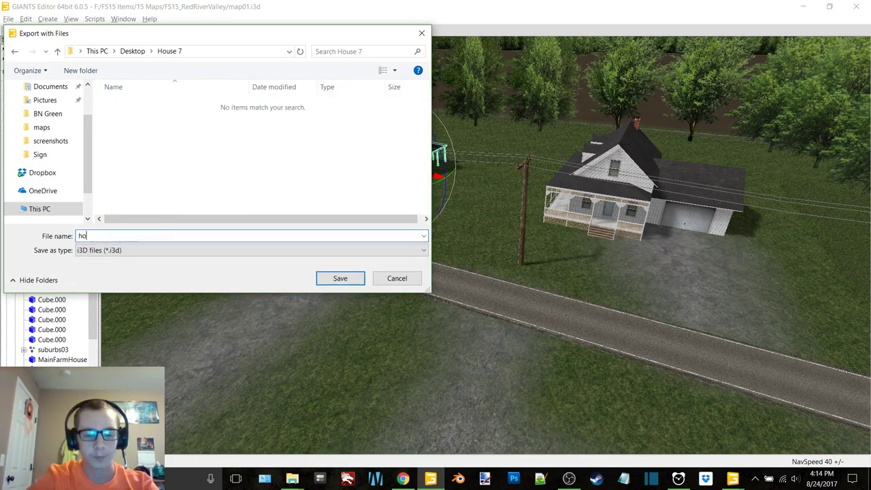
{"action": "key", "text": "Return"}
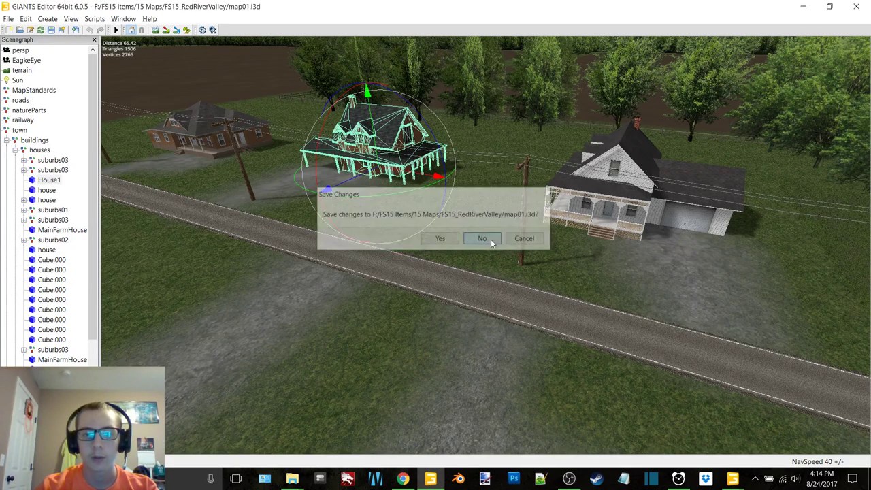
Close the Red River Valley map without saving, switch to the FS17_LincolnCreek map in GIANTS Editor 7.1.0 and dismiss its welcome window
{"action": "left_click", "coordinate": [491, 239]}
{"action": "left_click", "coordinate": [735, 479]}
{"action": "left_click", "coordinate": [770, 440]}
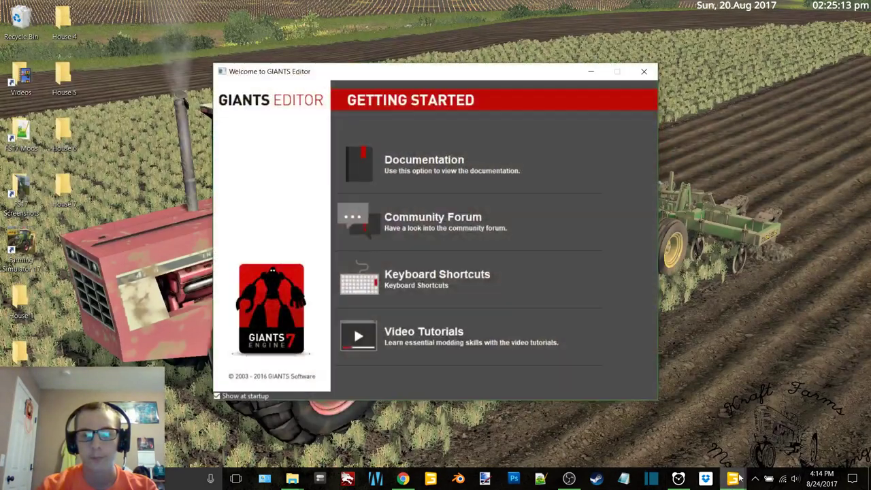
{"action": "left_click", "coordinate": [590, 73]}
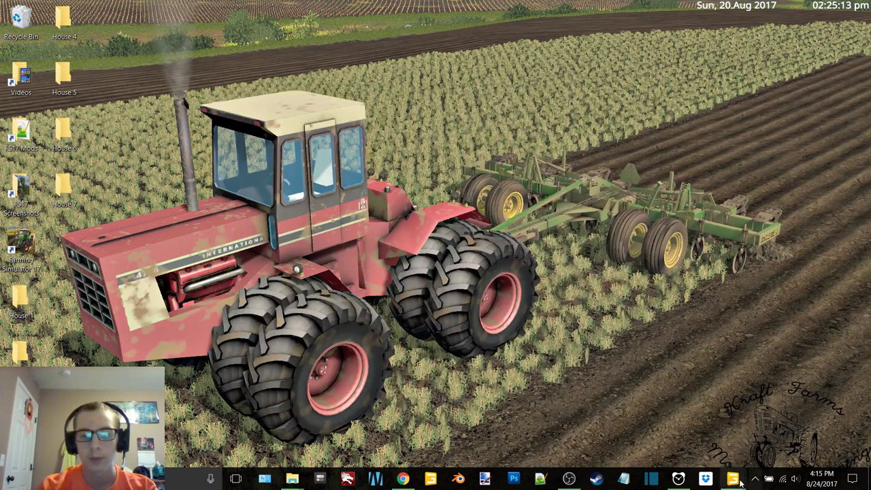
{"action": "mouse_move", "coordinate": [735, 480]}
{"action": "left_click", "coordinate": [714, 425]}
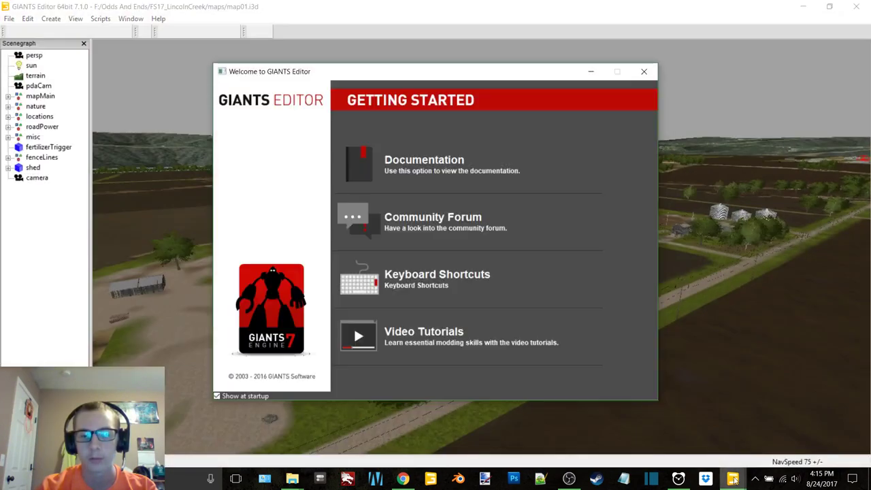
{"action": "left_click", "coordinate": [645, 72]}
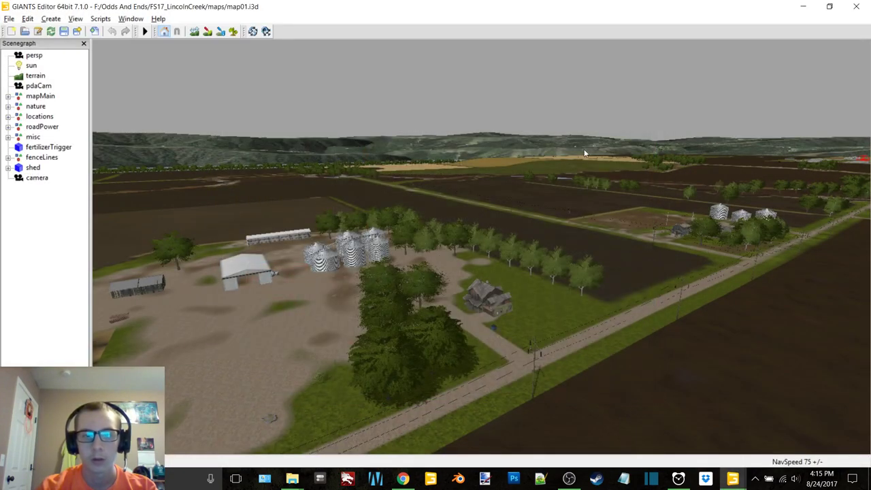
Look over the farmyards, fields and creek of the Lincoln Creek map, and minimize the editor
{"action": "left_click_drag", "start_coordinate": [382, 175], "coordinate": [467, 118], "text": "alt"}
{"action": "middle_click_drag", "start_coordinate": [467, 119], "coordinate": [483, 426], "text": "alt"}
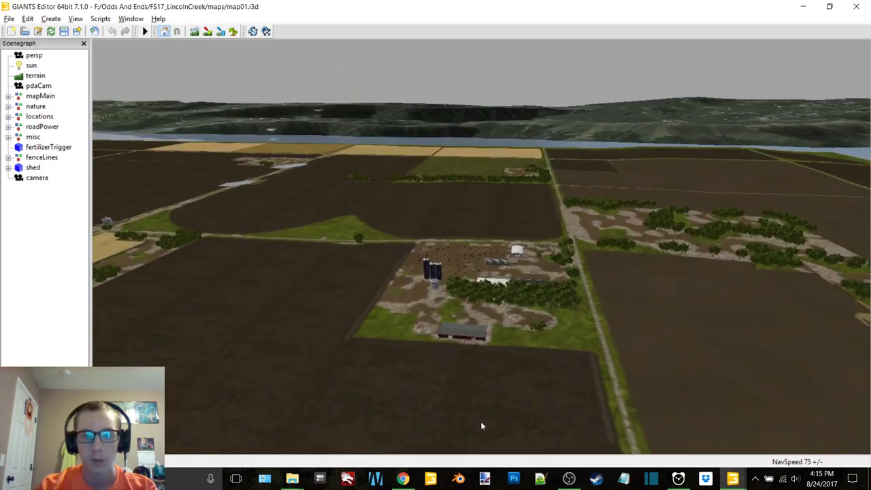
{"action": "right_click_drag", "start_coordinate": [483, 426], "coordinate": [755, 153], "text": "alt"}
{"action": "middle_click_drag", "start_coordinate": [586, 288], "coordinate": [416, 283], "text": "alt"}
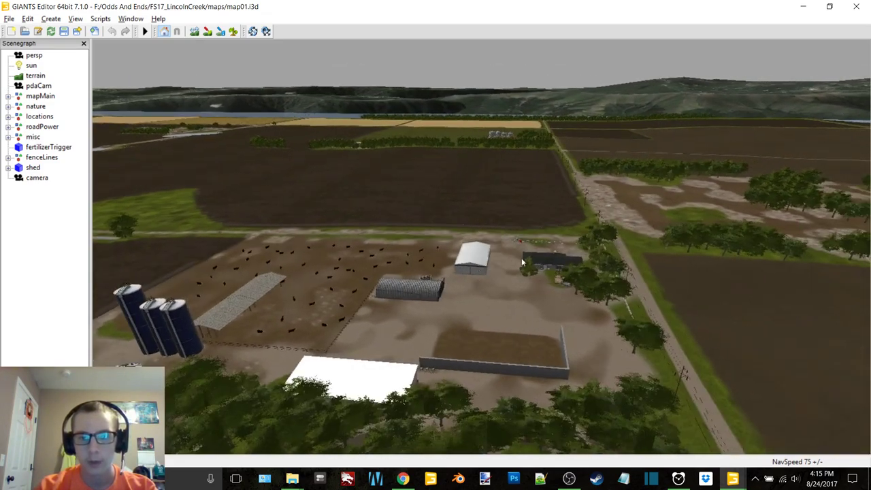
{"action": "right_click_drag", "start_coordinate": [415, 283], "coordinate": [762, 37], "text": "alt"}
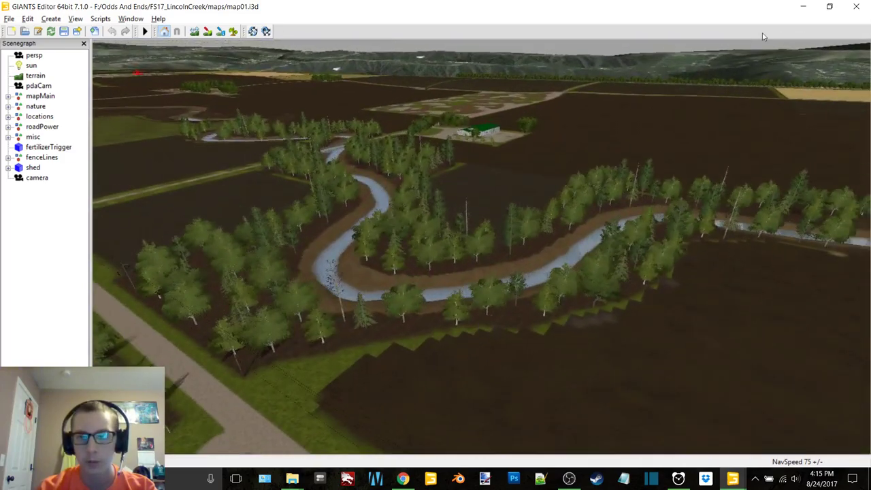
{"action": "left_click", "coordinate": [803, 6]}
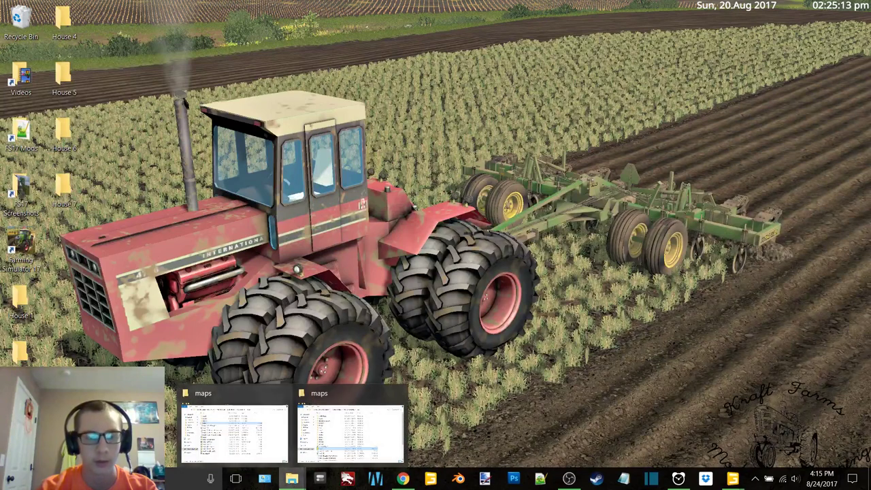
Open MAFM_V4_5_SOILMODREADY_UNZIP from the mafm search results in Downloads and extract MAFM_V4_5_SOILMODREADY.zip from it to the desktop
{"action": "double_click", "coordinate": [16, 301]}
{"action": "left_click", "coordinate": [253, 187]}
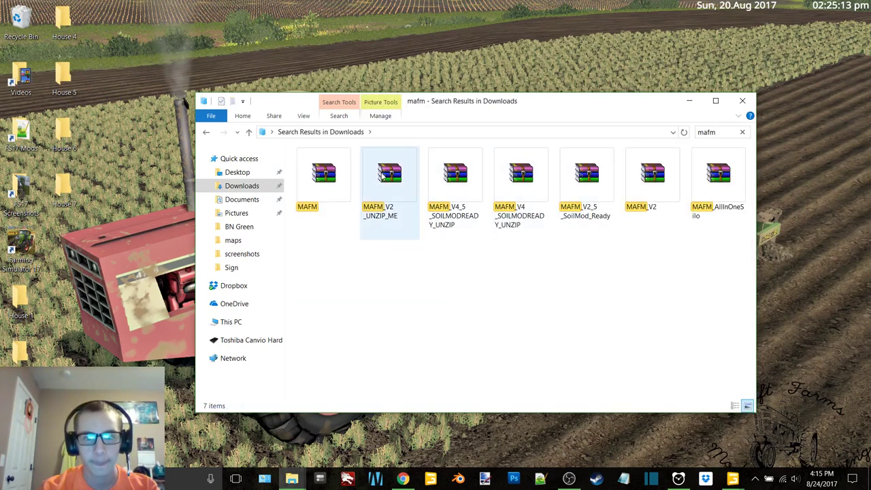
{"action": "left_click", "coordinate": [458, 218]}
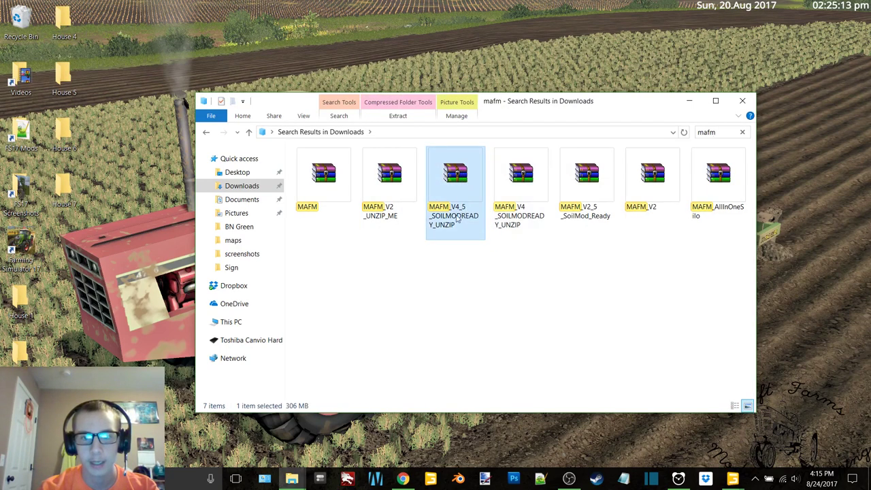
{"action": "double_click", "coordinate": [453, 187]}
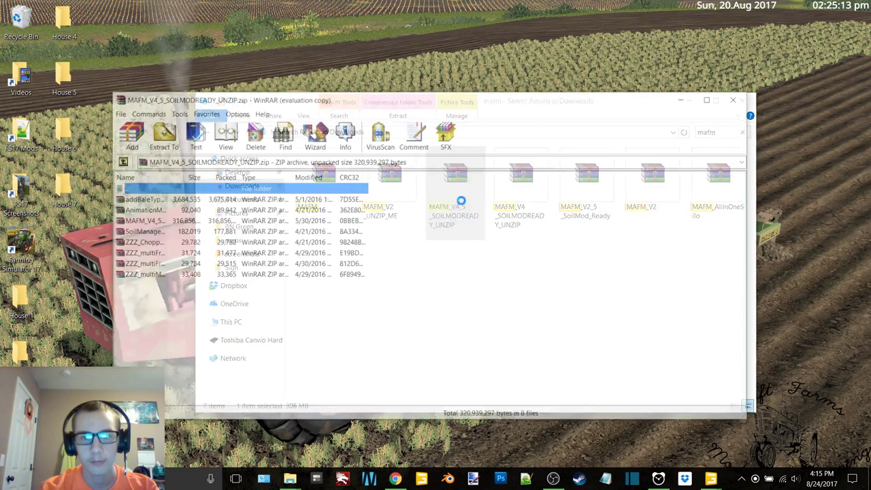
{"action": "left_click", "coordinate": [133, 222]}
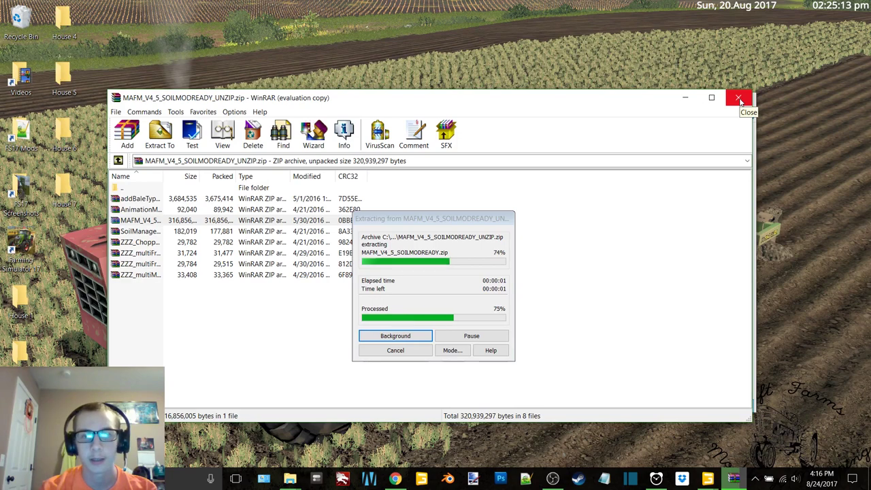
{"action": "left_click", "coordinate": [741, 100]}
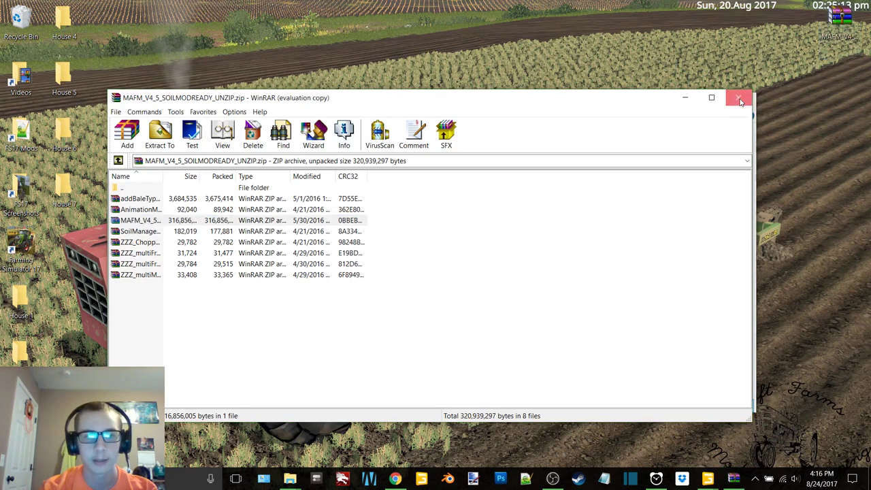
Close the Lincoln Creek map without saving, and close the Downloads search window
{"action": "left_click", "coordinate": [733, 478]}
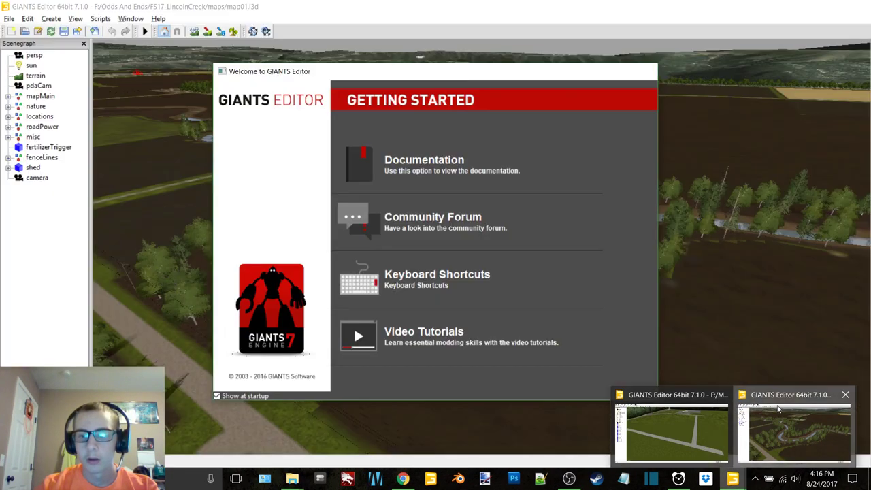
{"action": "left_click", "coordinate": [784, 423]}
{"action": "left_click", "coordinate": [858, 6]}
{"action": "left_click", "coordinate": [493, 240]}
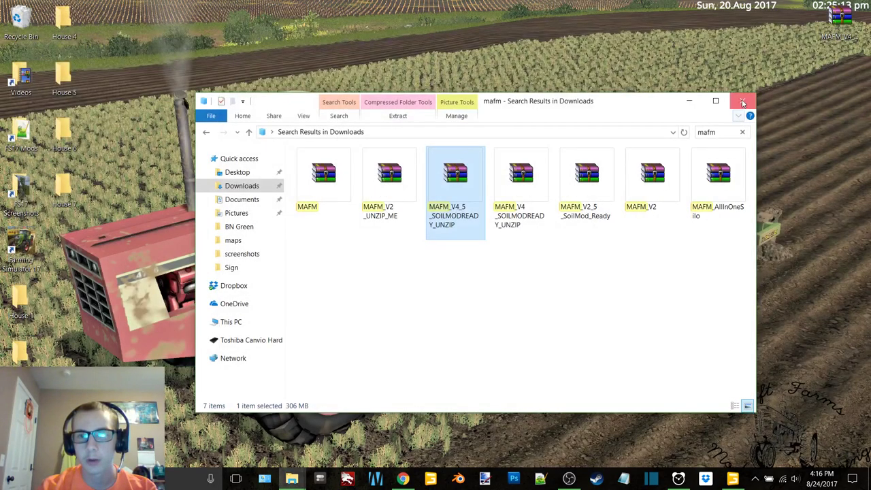
{"action": "left_click", "coordinate": [743, 102]}
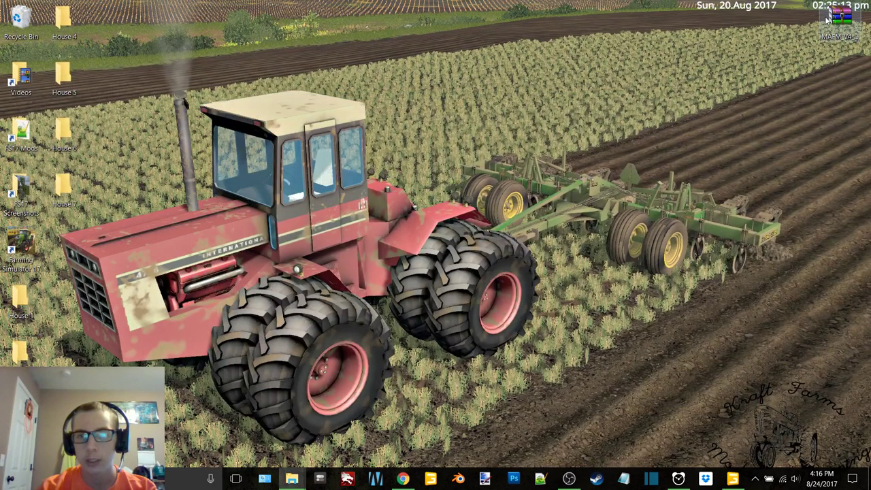
Extract the MAFM_V4_5_SOILMODREADY archive on the desktop into its own folder
{"action": "right_click", "coordinate": [841, 17]}
{"action": "left_click", "coordinate": [783, 80]}
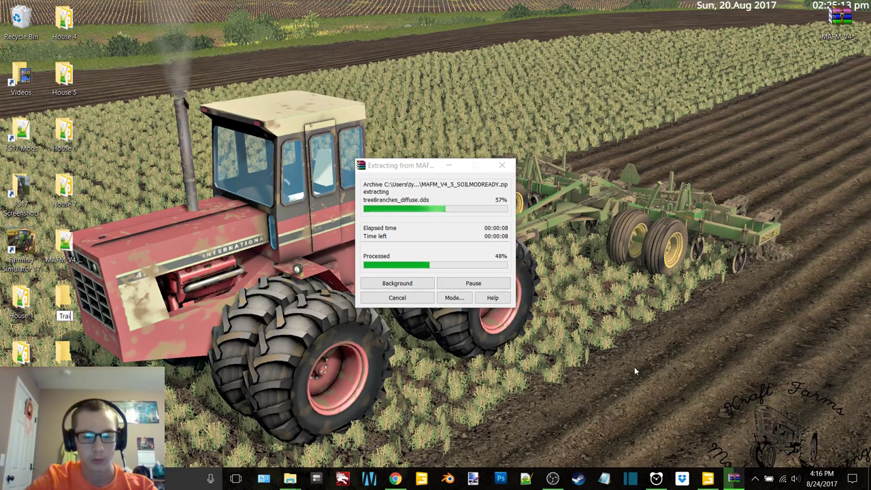
Name the new desktop folder Trailer 2
{"action": "key", "text": "Return"}
{"action": "key", "text": "Return"}
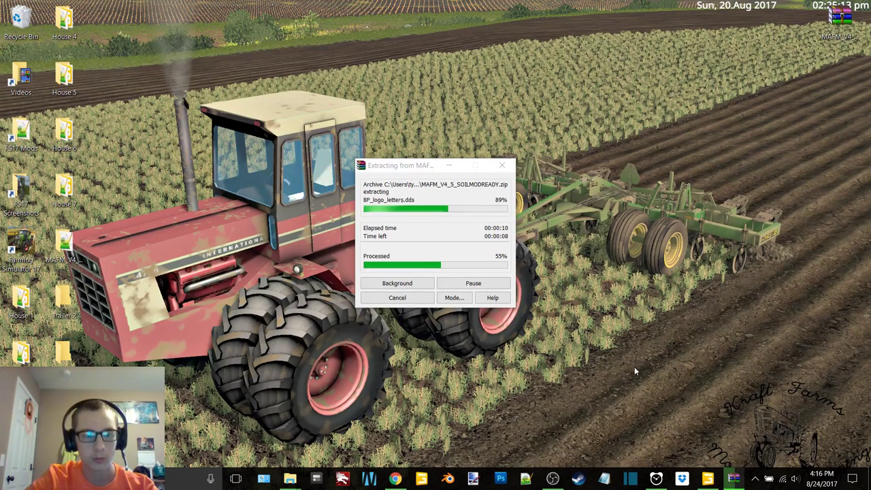
{"action": "key", "text": "ctrl+shift+n"}
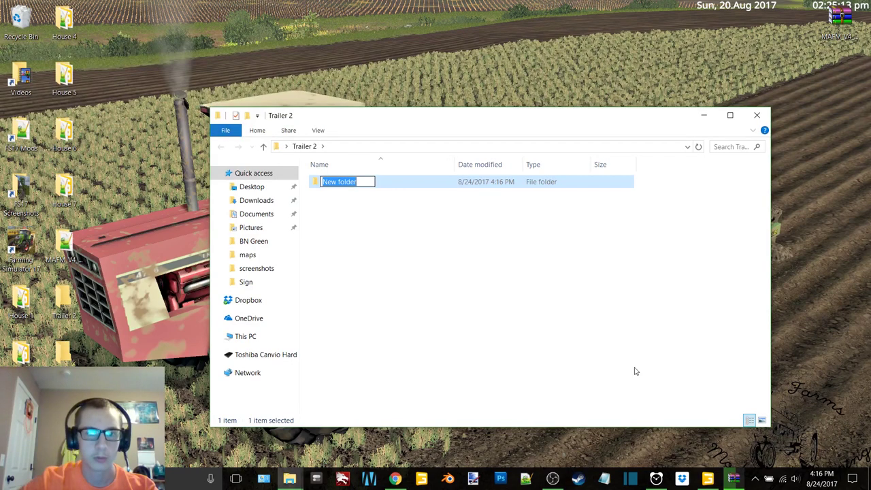
{"action": "key", "text": "Return"}
{"action": "left_click_drag", "start_coordinate": [395, 183], "coordinate": [23, 31]}
{"action": "left_click", "coordinate": [758, 117]}
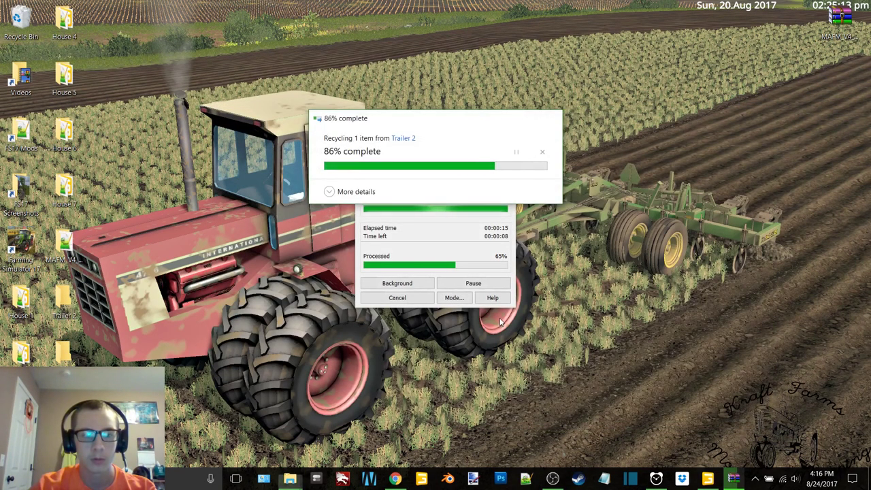
Create another folder on the desktop and name it Trailer3
{"action": "key", "text": "ctrl+shift+n"}
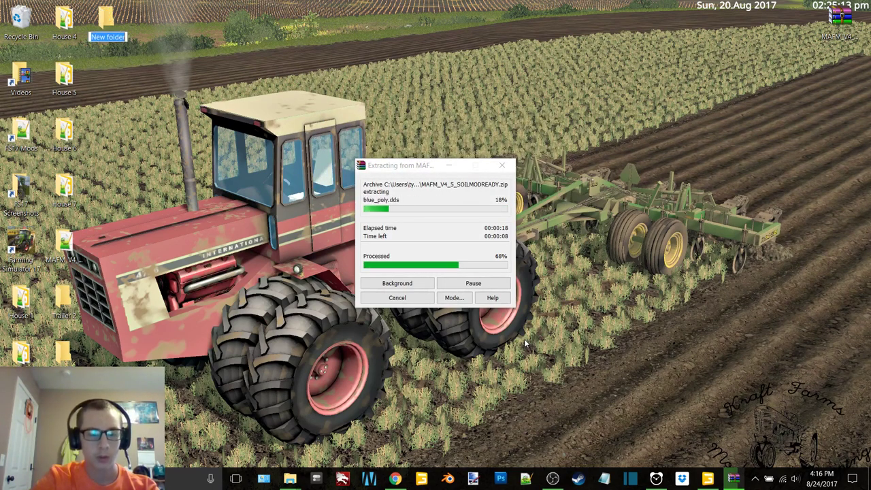
{"action": "type", "text": "Trailer3"}
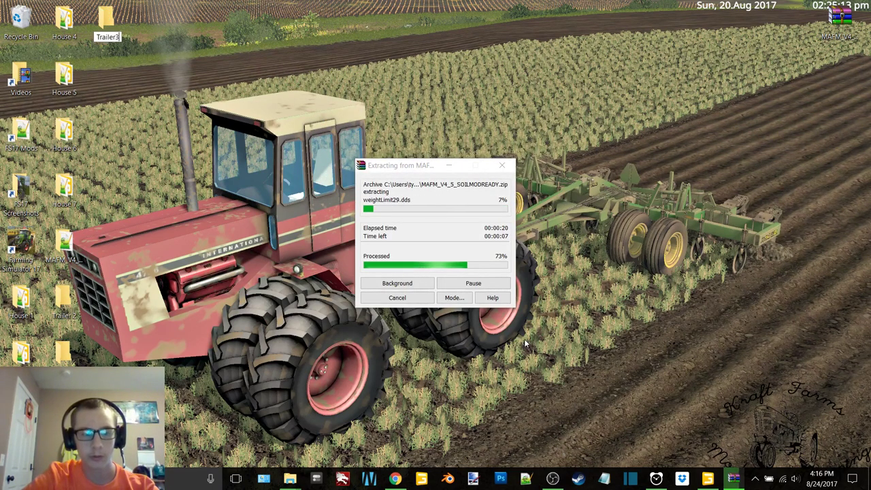
{"action": "key", "text": "Return"}
Place the Trailer 1 folder ahead of Trailer 2, and move the MAFM_V4_5_SOILMODREADY folder out to open desktop space beside the icon columns
{"action": "left_click", "coordinate": [66, 308]}
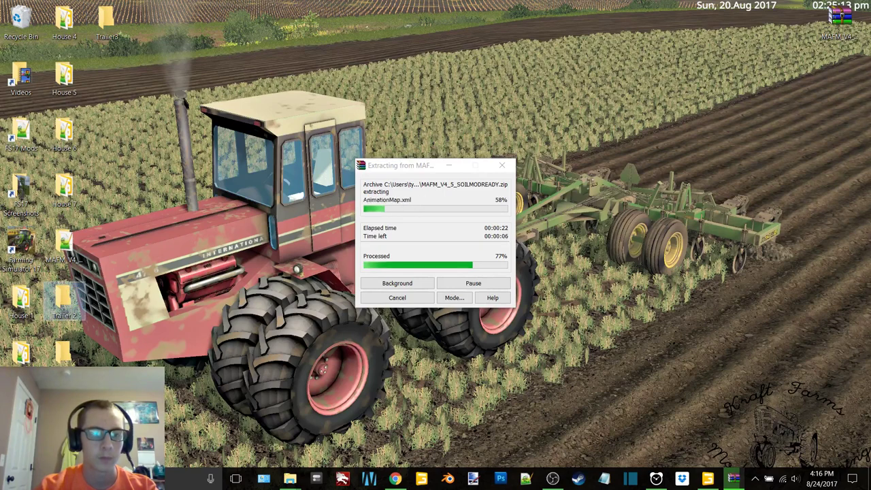
{"action": "left_click_drag", "start_coordinate": [66, 307], "coordinate": [65, 408]}
{"action": "left_click_drag", "start_coordinate": [63, 354], "coordinate": [62, 297]}
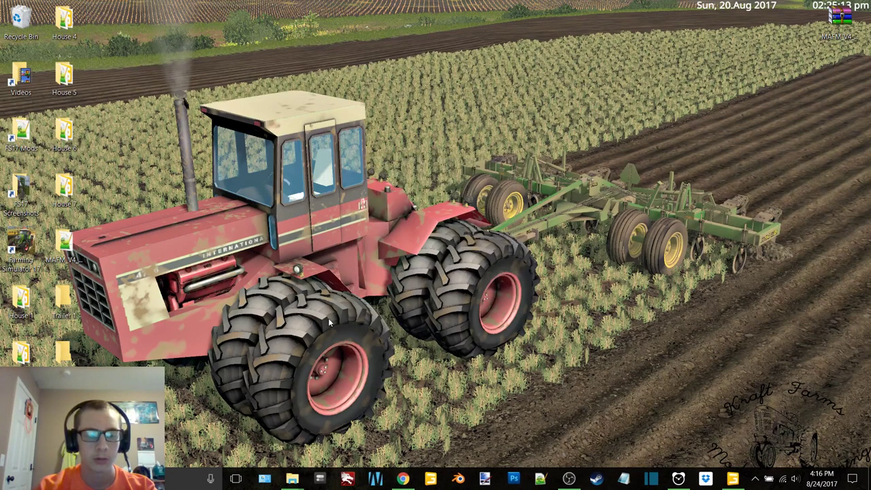
{"action": "left_click_drag", "start_coordinate": [66, 244], "coordinate": [279, 247]}
Try to open MAFM_V3 from the MAFM map folder in GIANTS Editor 7.1.0, and minimize the folder window
{"action": "double_click", "coordinate": [378, 220]}
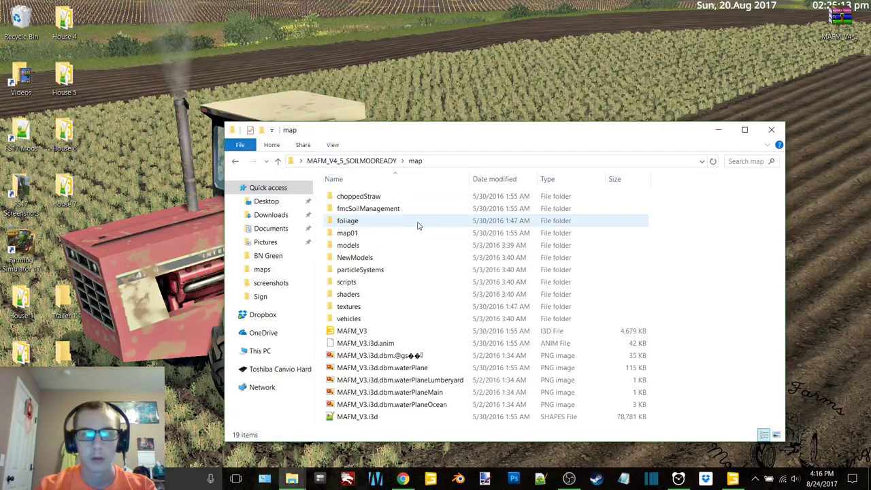
{"action": "double_click", "coordinate": [371, 330]}
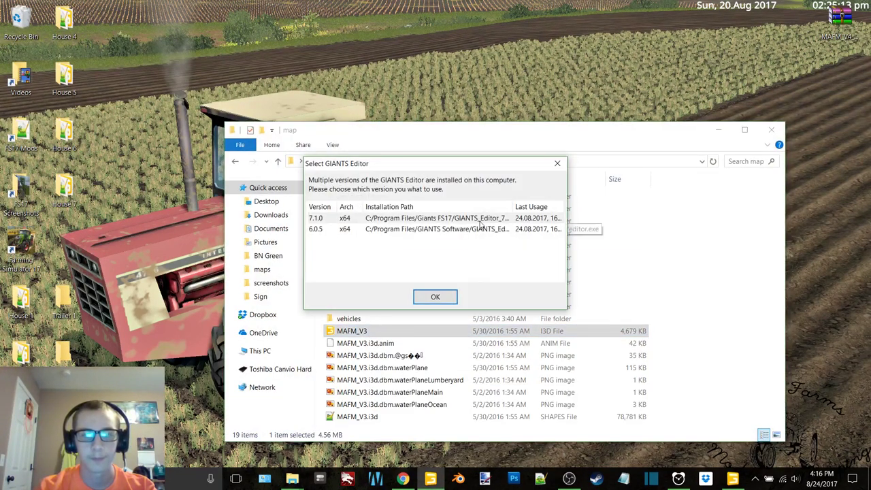
{"action": "double_click", "coordinate": [479, 219]}
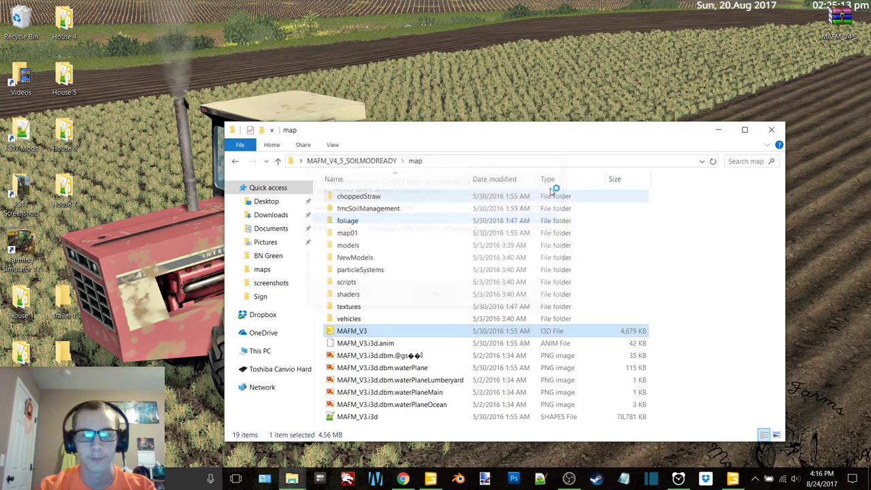
{"action": "left_click", "coordinate": [719, 130]}
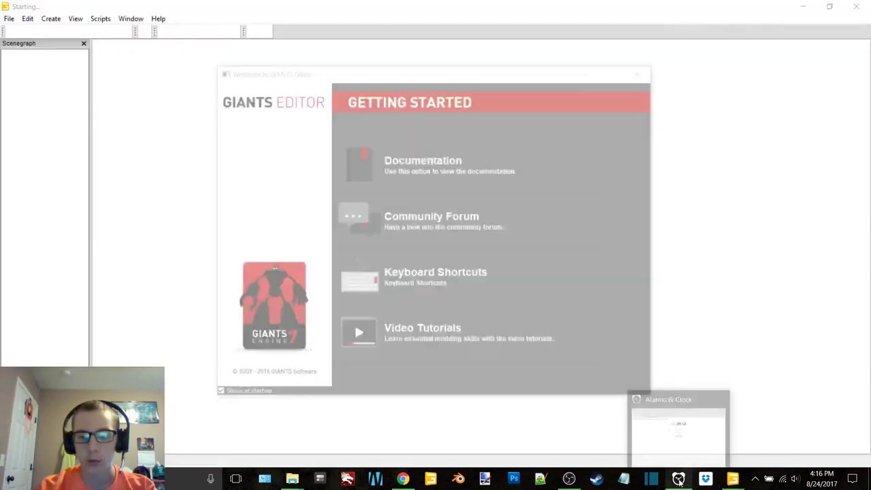
Check the countdown timer in Alarms & Clock, and minimize it along with the loading GIANTS Editor windows
{"action": "left_click", "coordinate": [679, 480]}
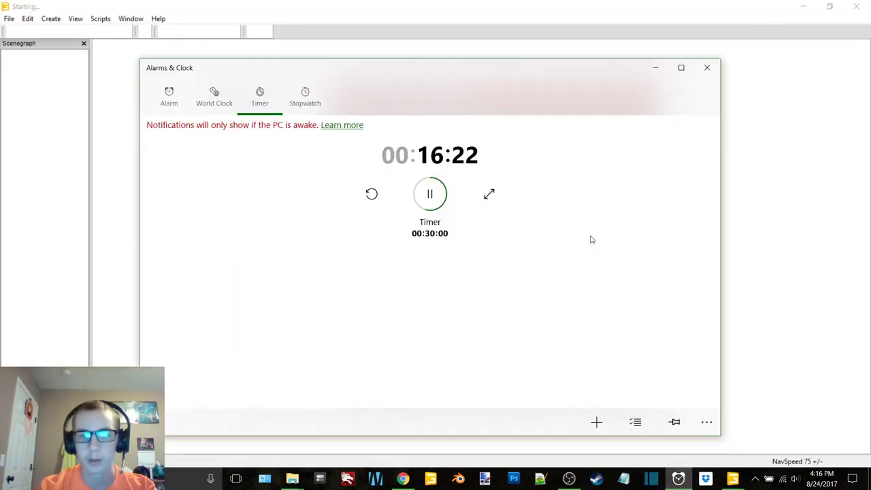
{"action": "left_click", "coordinate": [655, 67]}
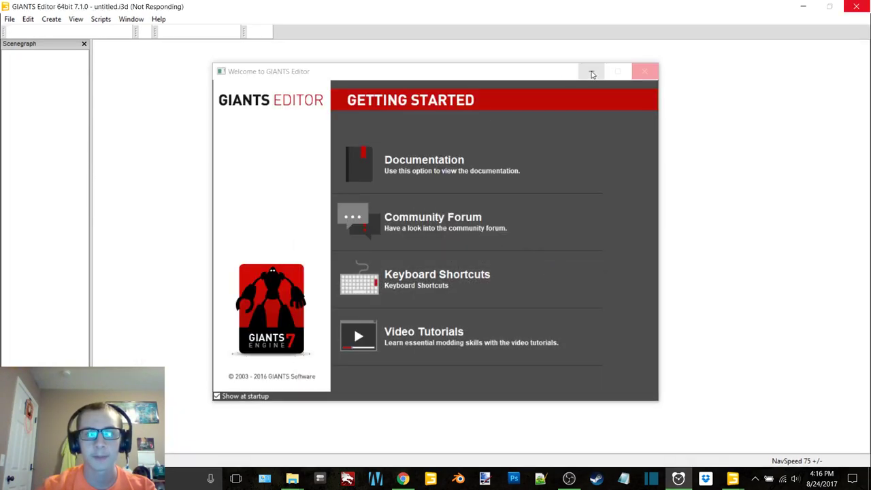
{"action": "left_click", "coordinate": [592, 73]}
{"action": "left_click", "coordinate": [809, 10]}
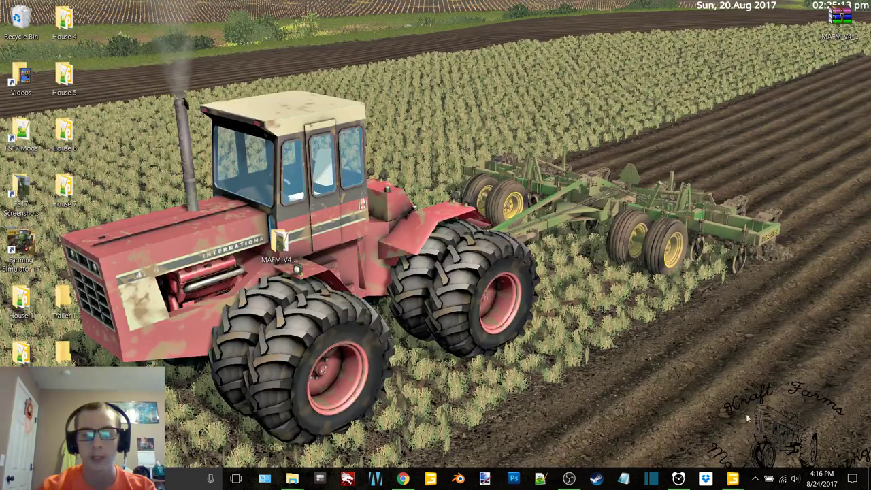
Switch to the NoDak Farms map in GIANTS Editor and look over its roads and farmyard
{"action": "mouse_move", "coordinate": [733, 479]}
{"action": "left_click", "coordinate": [561, 436]}
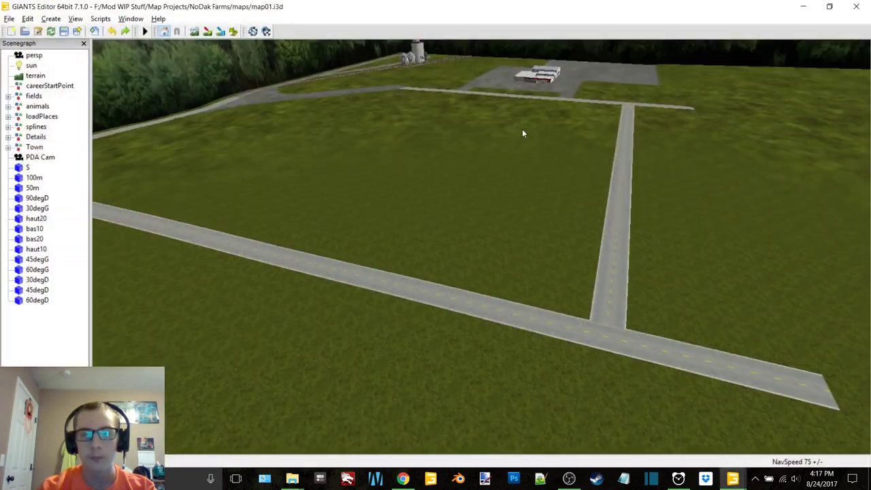
{"action": "mouse_move", "coordinate": [618, 121]}
{"action": "left_mouse_down", "text": "alt"}
{"action": "mouse_move", "coordinate": [701, 124]}
{"action": "mouse_move", "coordinate": [631, 124]}
{"action": "left_mouse_up", "text": "alt"}
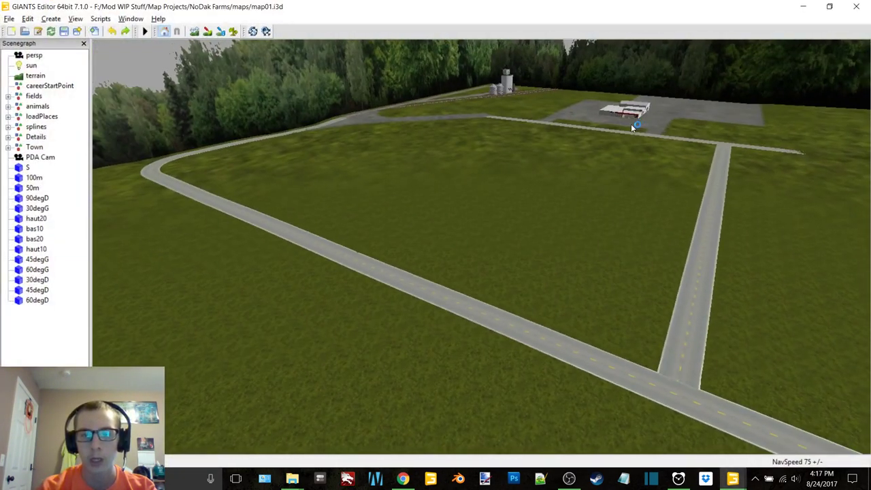
{"action": "middle_click_drag", "start_coordinate": [631, 123], "coordinate": [438, 244], "text": "alt"}
{"action": "right_click_drag", "start_coordinate": [439, 247], "coordinate": [632, 438]}
Reset the 30-minute timer in Alarms & Clock and close the clock
{"action": "left_click", "coordinate": [678, 479]}
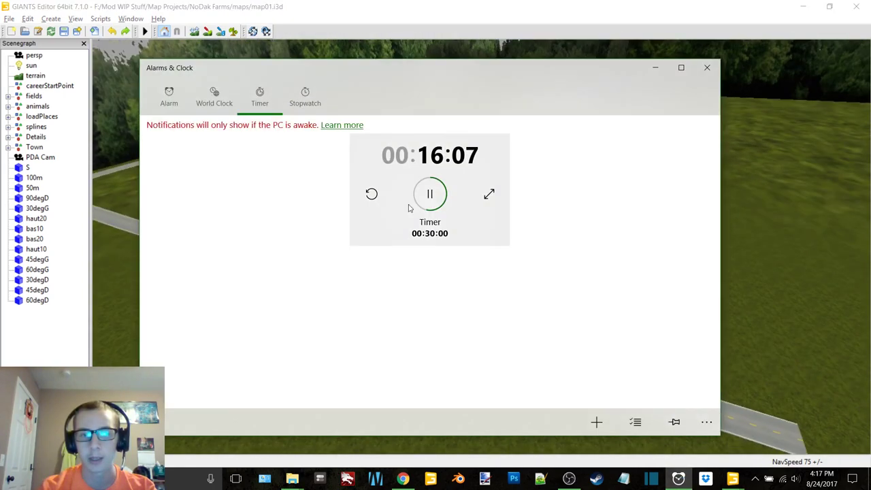
{"action": "left_click", "coordinate": [371, 194]}
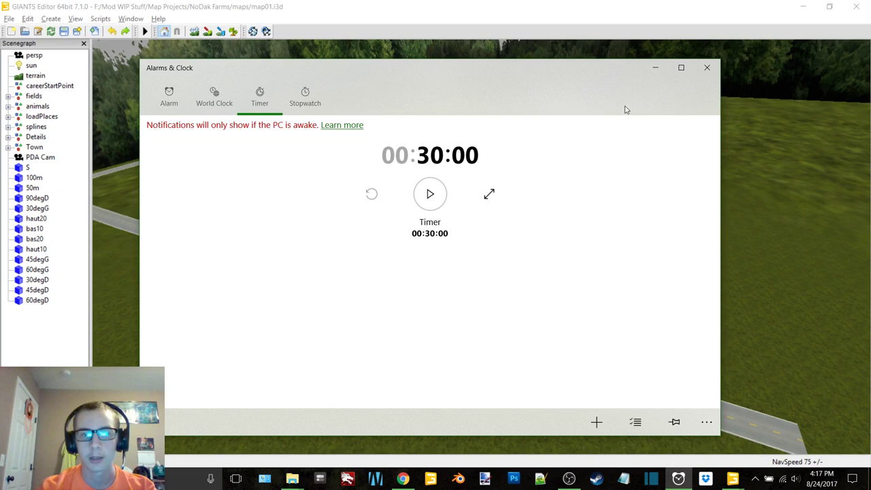
{"action": "left_click", "coordinate": [705, 69]}
Bring up the unresponsive GIANTS Editor 7.1.0 window and cancel the Windows check for a solution
{"action": "left_click", "coordinate": [733, 479]}
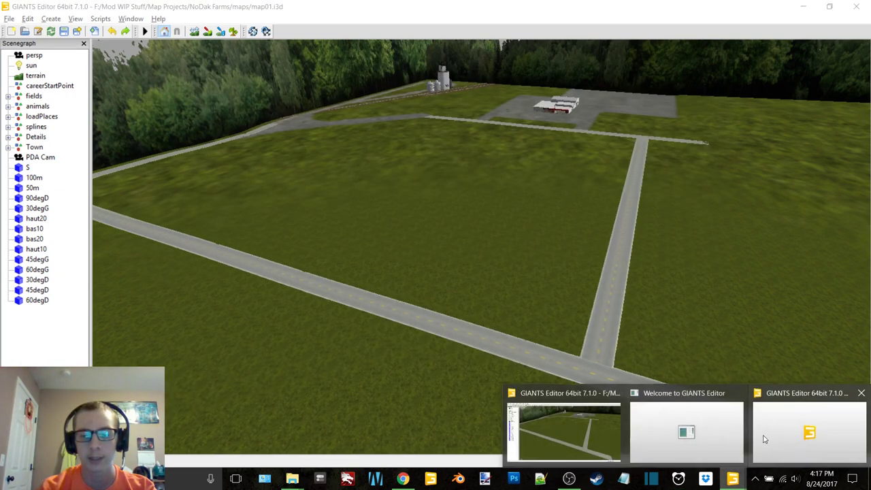
{"action": "left_click", "coordinate": [764, 439]}
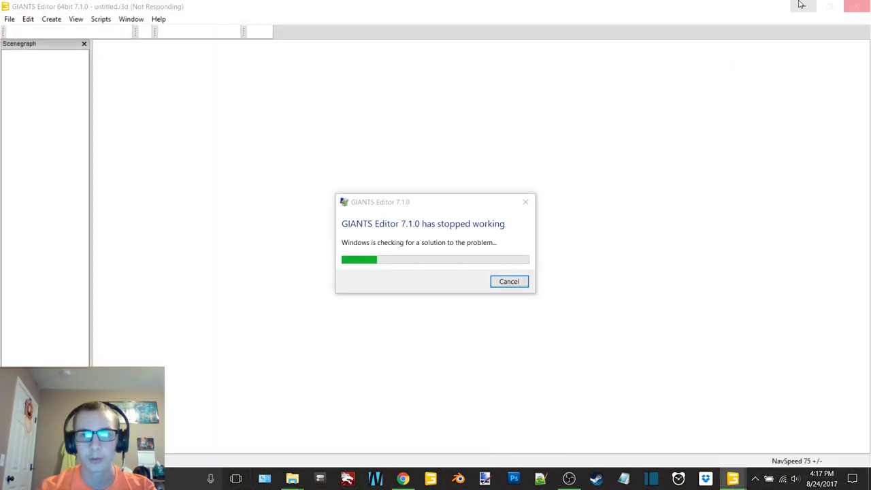
{"action": "left_click", "coordinate": [514, 282]}
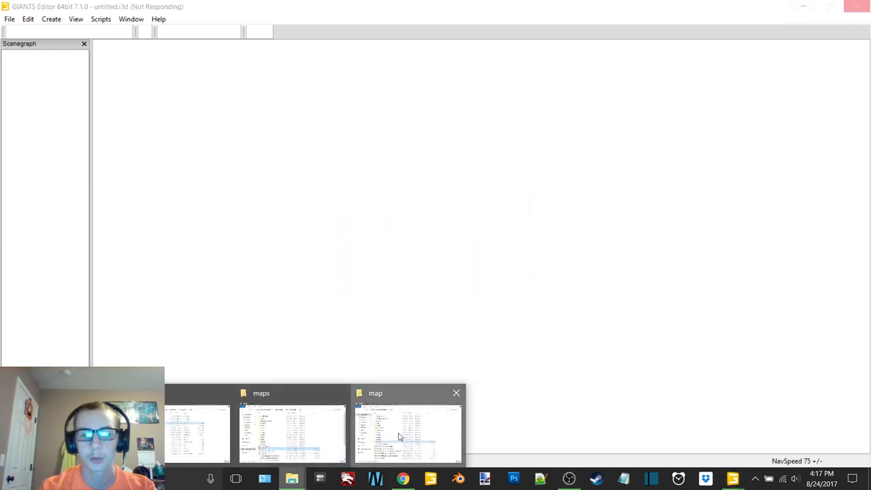
Close the MAFM map folder window and minimize the NoDak Farms map
{"action": "left_click", "coordinate": [406, 426]}
{"action": "left_click", "coordinate": [775, 130]}
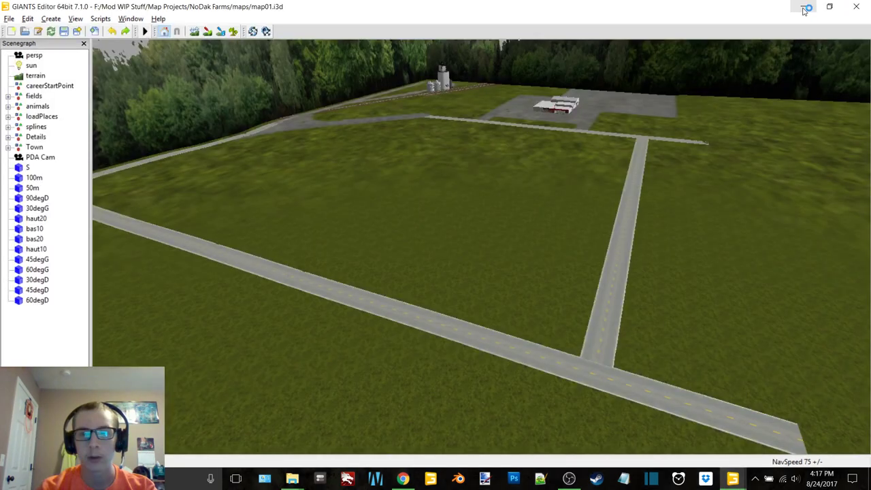
{"action": "left_click", "coordinate": [804, 7]}
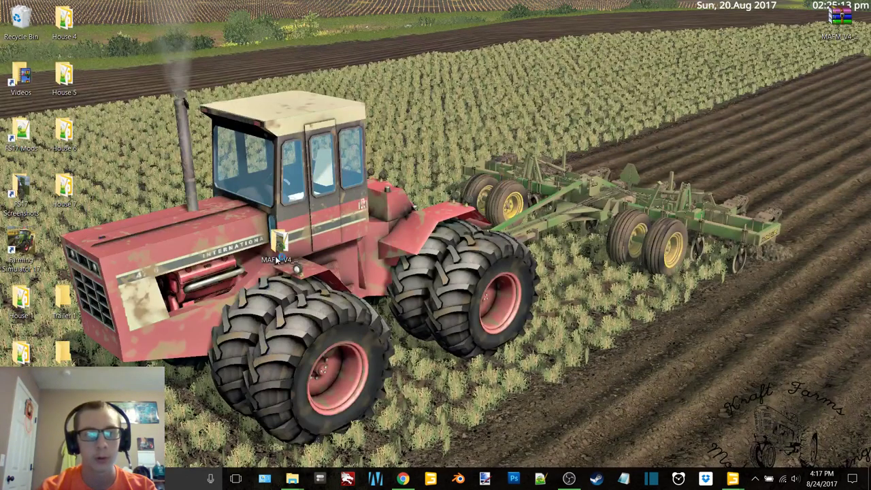
Try to delete the MAFM_V4_5_SOILMODREADY folder from the desktop
{"action": "left_click_drag", "start_coordinate": [278, 247], "coordinate": [20, 20]}
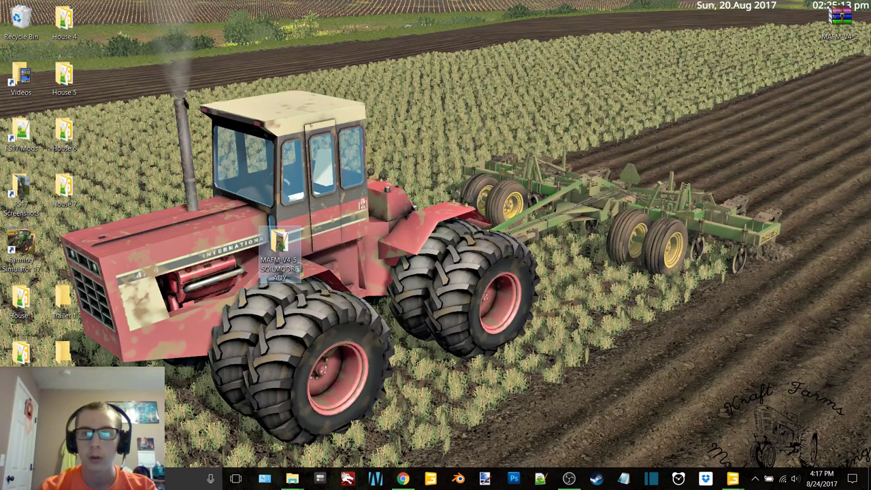
{"action": "key", "text": "Delete"}
{"action": "left_click", "coordinate": [522, 214]}
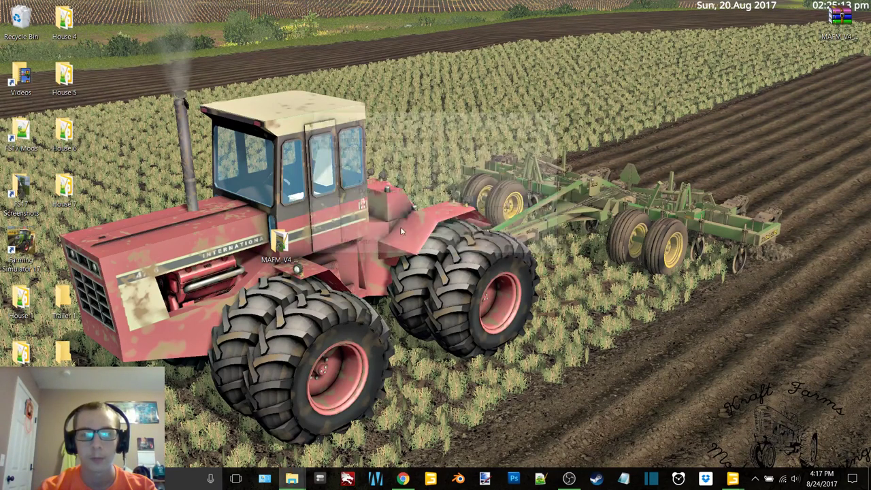
Shut down the hung, untitled GIANTS Editor 7.1.0 session, leaving the NoDak Farms map open
{"action": "left_click", "coordinate": [735, 481]}
{"action": "left_click", "coordinate": [776, 446]}
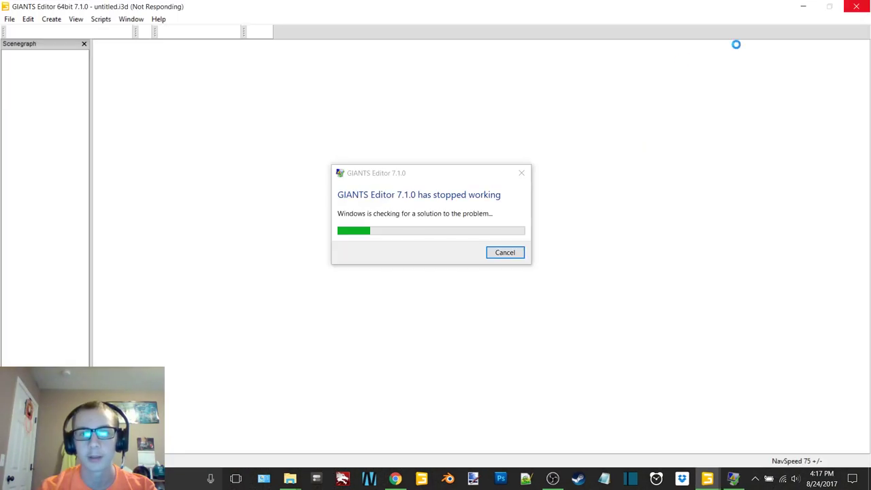
{"action": "left_click", "coordinate": [498, 253]}
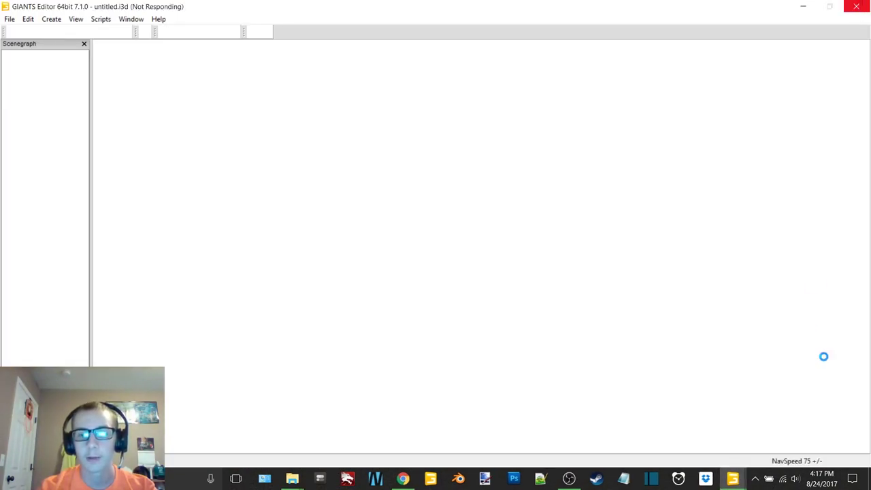
{"action": "mouse_move", "coordinate": [733, 479]}
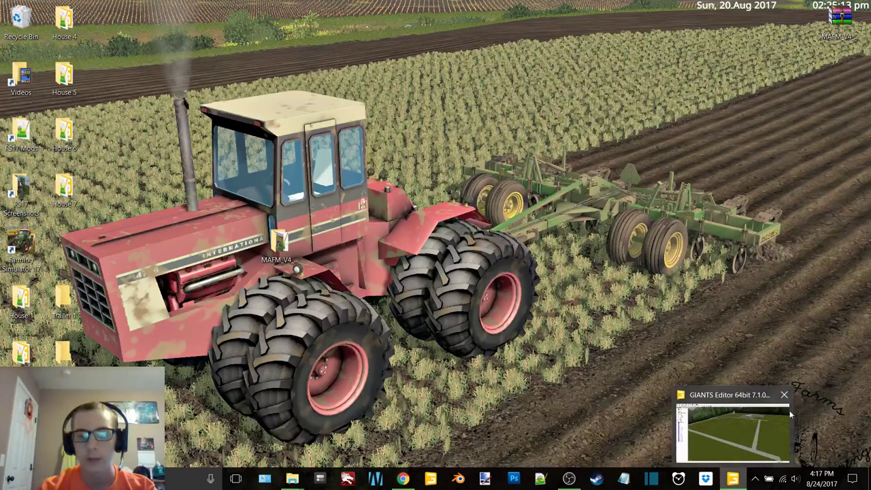
Open MAFM_V3 from the map folder of MAFM_V4_5_SOILMODREADY in GIANTS Editor 6.0.5, and close the folder window
{"action": "double_click", "coordinate": [275, 245]}
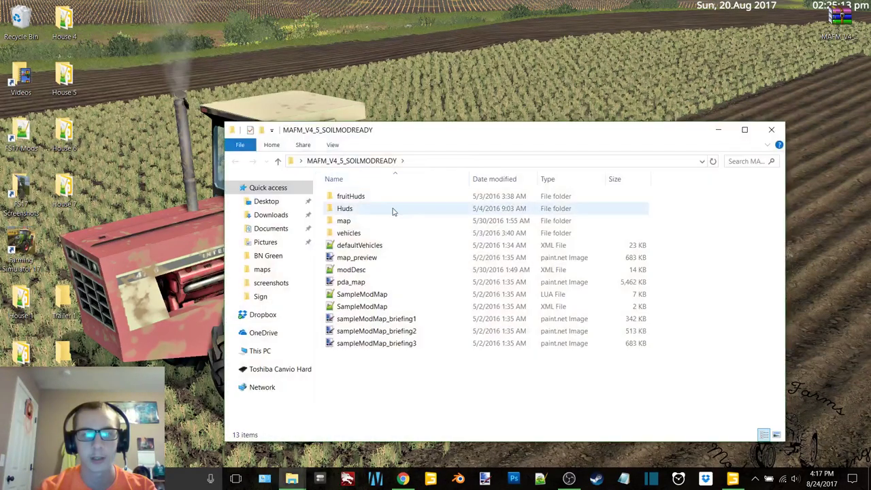
{"action": "double_click", "coordinate": [365, 220]}
{"action": "double_click", "coordinate": [379, 331]}
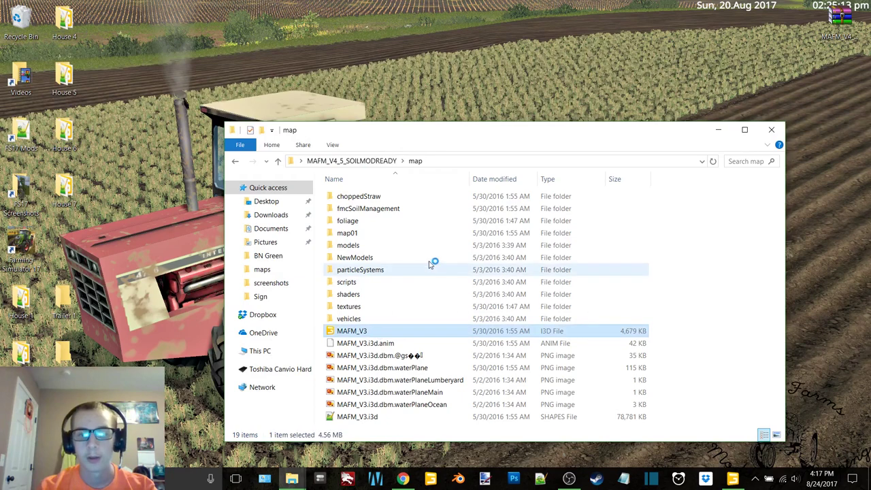
{"action": "double_click", "coordinate": [443, 233]}
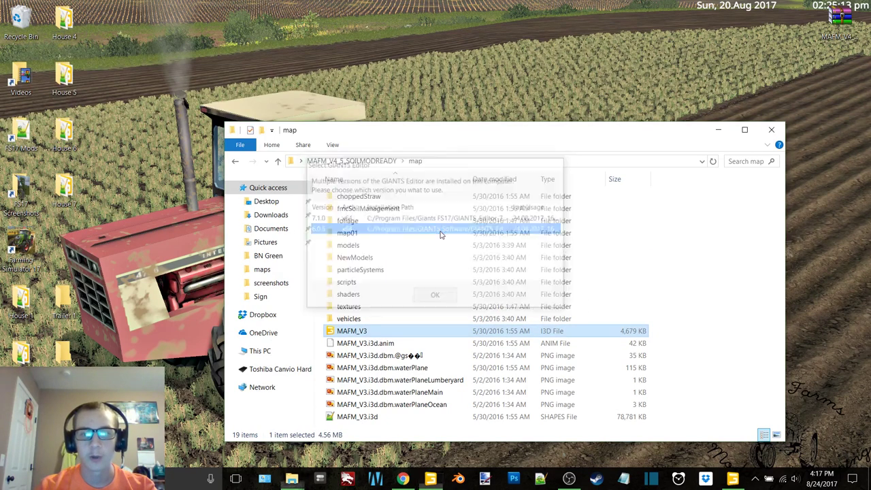
{"action": "left_click", "coordinate": [773, 131]}
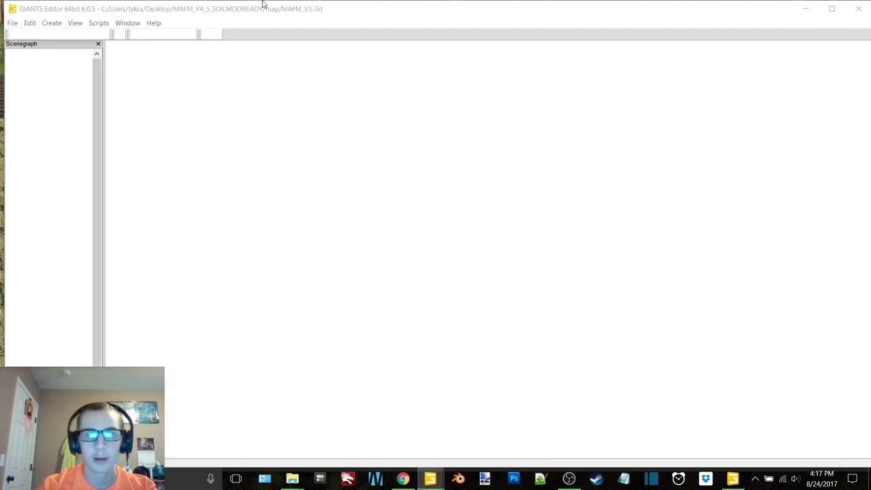
Bring up the Welcome to GIANTS Editor window over the MAFM_V3 map and close it
{"action": "mouse_move", "coordinate": [437, 481]}
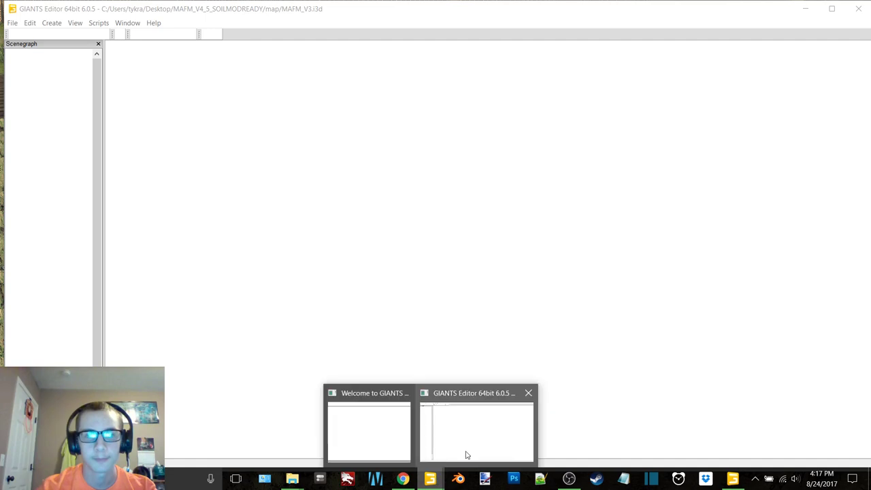
{"action": "left_click", "coordinate": [383, 426]}
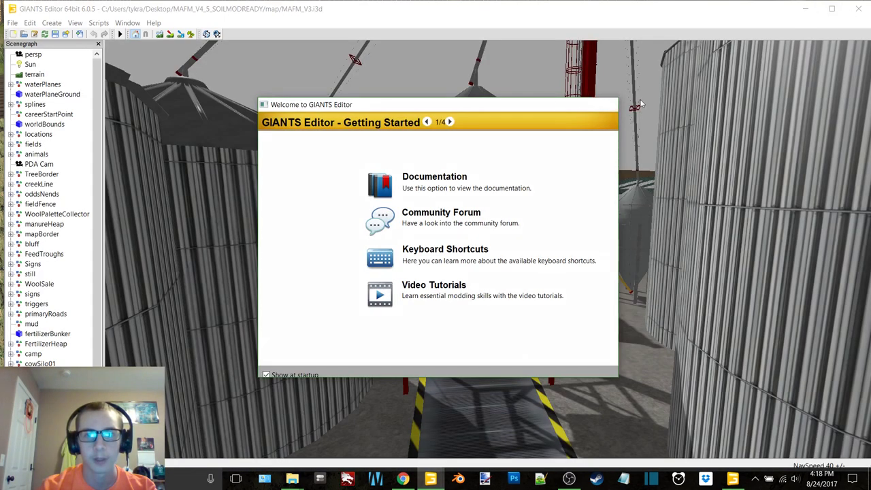
{"action": "left_click", "coordinate": [640, 101]}
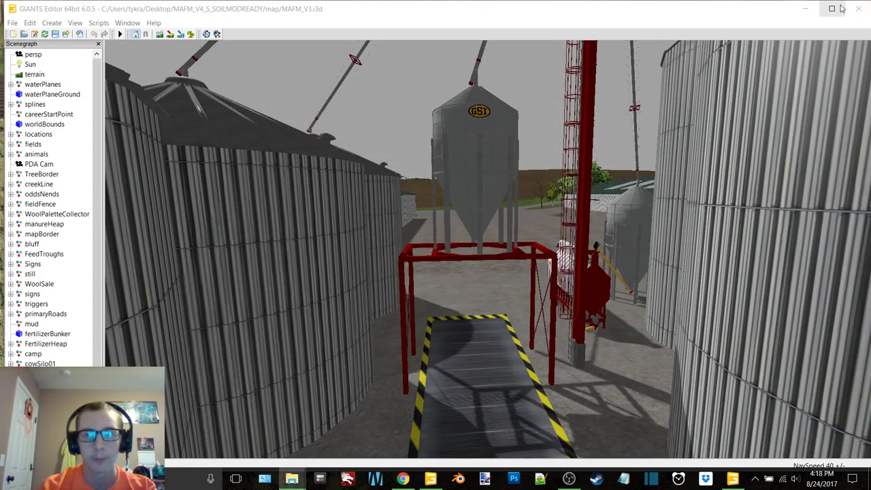
Find the grey mobile home at the sheep farm and select its main_body under sheepFarmHouse
{"action": "left_click", "coordinate": [832, 9]}
{"action": "left_click_drag", "start_coordinate": [610, 131], "coordinate": [418, 350], "text": "alt"}
{"action": "right_click_drag", "start_coordinate": [418, 350], "coordinate": [695, 69], "text": "alt"}
{"action": "right_click_drag", "start_coordinate": [382, 286], "coordinate": [749, 219], "text": "alt"}
{"action": "left_click", "coordinate": [749, 222]}
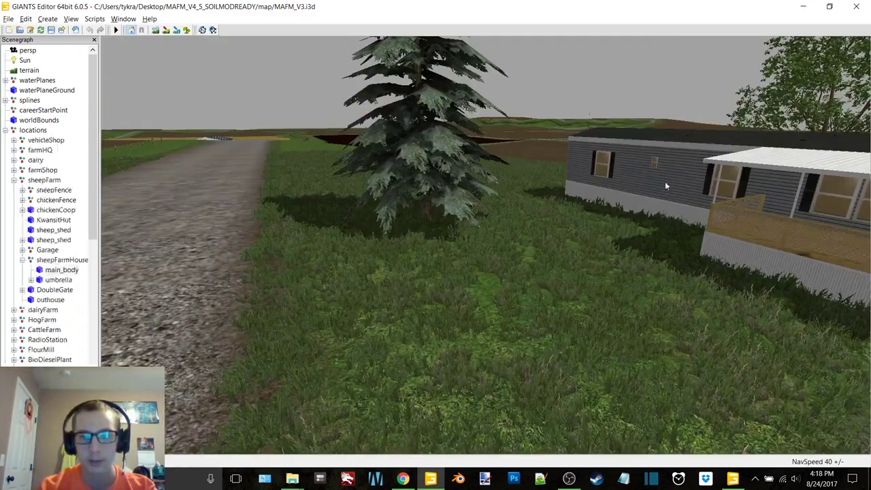
{"action": "right_click_drag", "start_coordinate": [665, 181], "coordinate": [619, 195]}
Export the selected mobile home with its files into the desktop's Trailer 1 folder as trailer1
{"action": "left_click", "coordinate": [9, 18]}
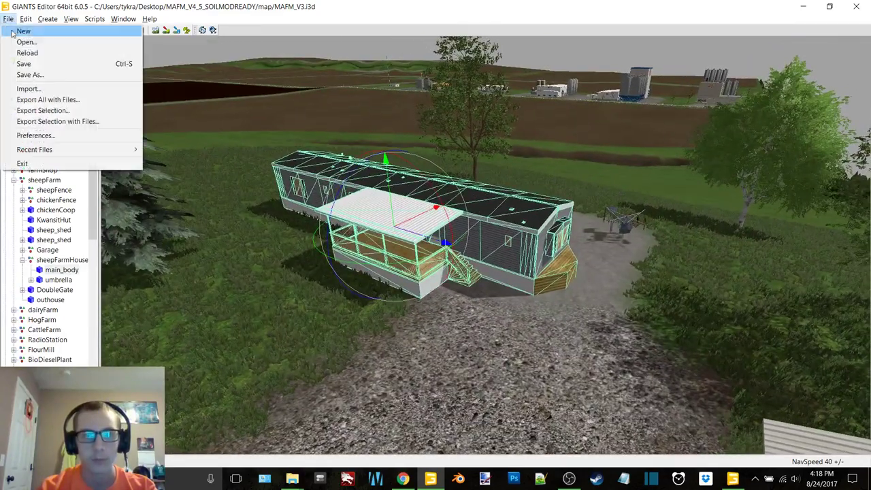
{"action": "left_click", "coordinate": [64, 121]}
{"action": "left_click", "coordinate": [133, 52]}
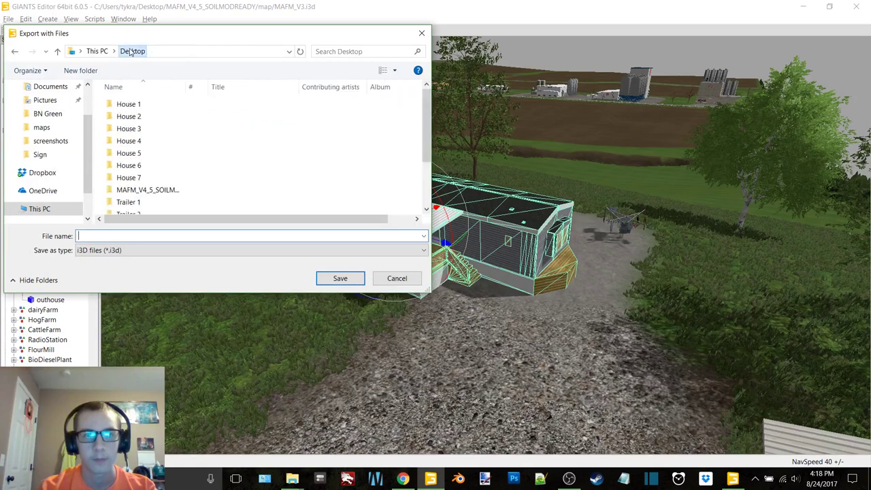
{"action": "scroll", "coordinate": [153, 184], "scroll_direction": "down", "scroll_amount": 1}
{"action": "scroll", "coordinate": [154, 184], "scroll_direction": "down", "scroll_amount": 1}
{"action": "double_click", "coordinate": [138, 145]}
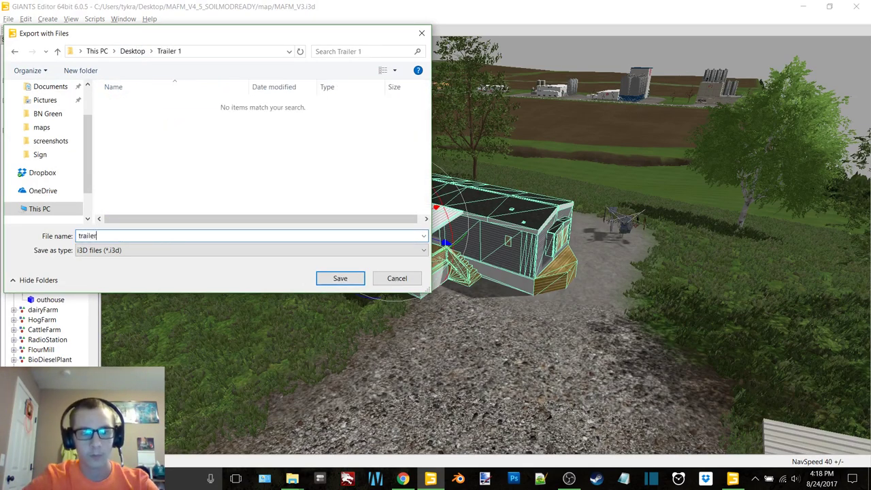
{"action": "key", "text": "Return"}
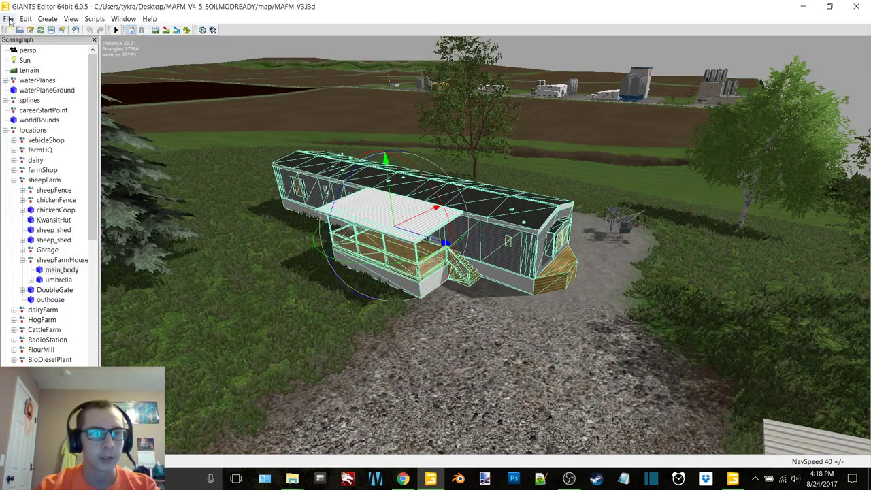
Export the same selection with its files into the desktop's Trailer 2 folder as trailer2
{"action": "left_click", "coordinate": [10, 23]}
{"action": "left_click", "coordinate": [48, 120]}
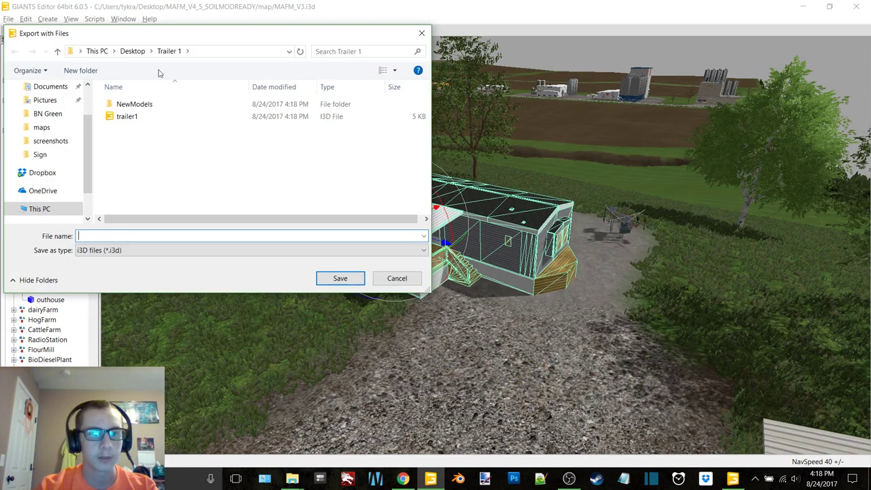
{"action": "left_click", "coordinate": [128, 54]}
{"action": "scroll", "coordinate": [117, 197], "scroll_direction": "down", "scroll_amount": 2}
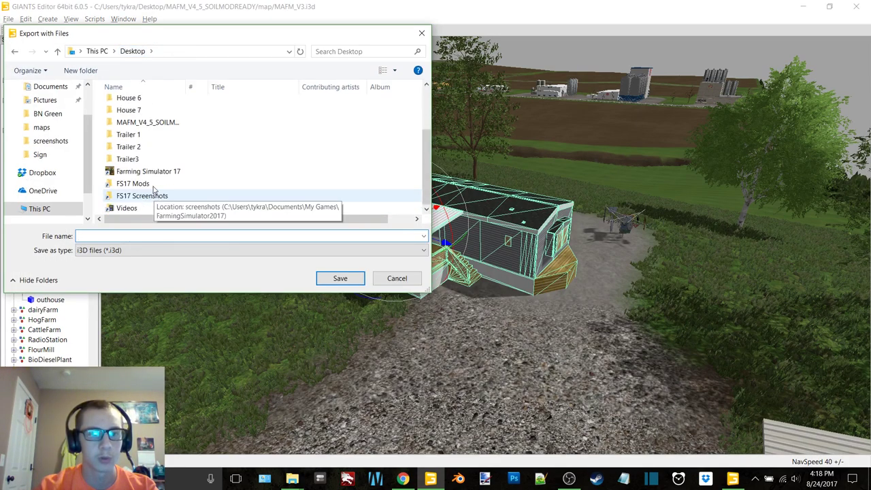
{"action": "double_click", "coordinate": [124, 145]}
{"action": "left_click", "coordinate": [149, 234]}
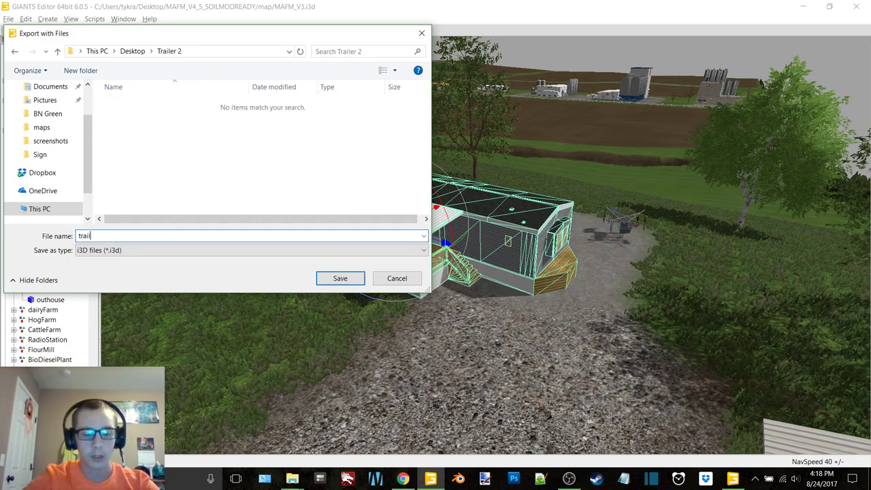
{"action": "key", "text": "Return"}
Export the selection with its files into the desktop's Trailer3 folder, and close the MAFM_V3 map without saving
{"action": "left_click", "coordinate": [8, 18]}
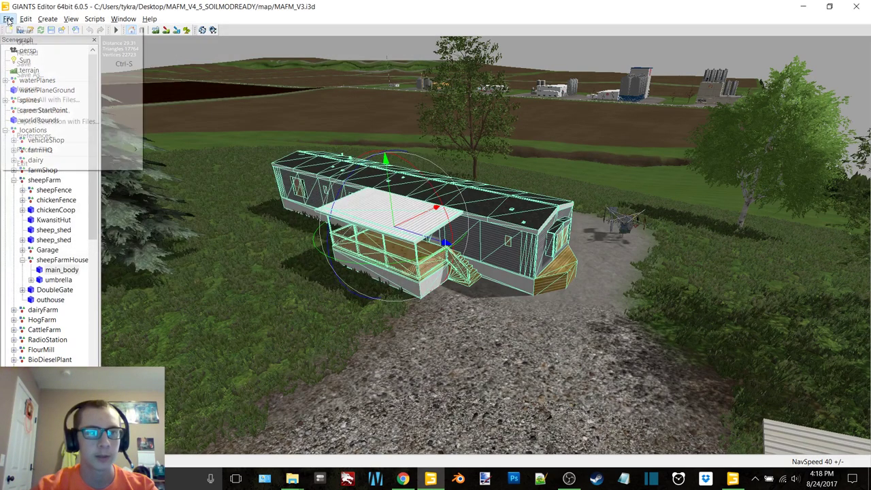
{"action": "left_click", "coordinate": [41, 120]}
{"action": "left_click", "coordinate": [130, 53]}
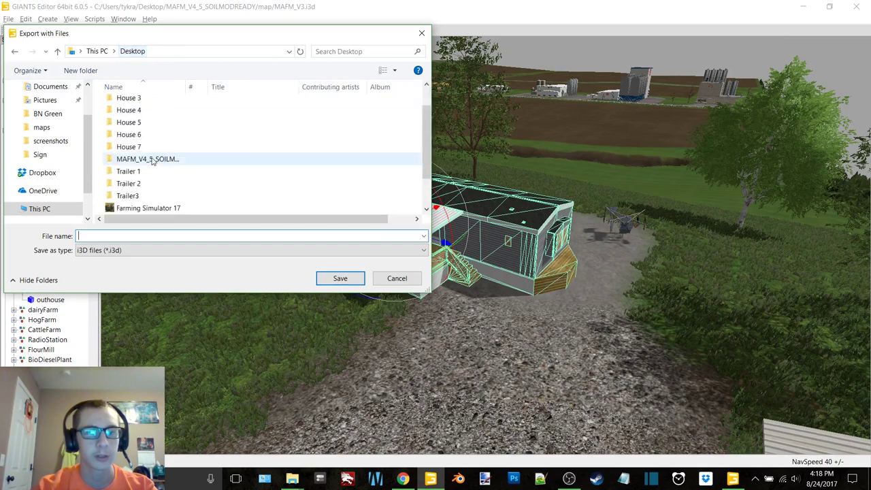
{"action": "double_click", "coordinate": [160, 165]}
{"action": "left_click", "coordinate": [166, 236]}
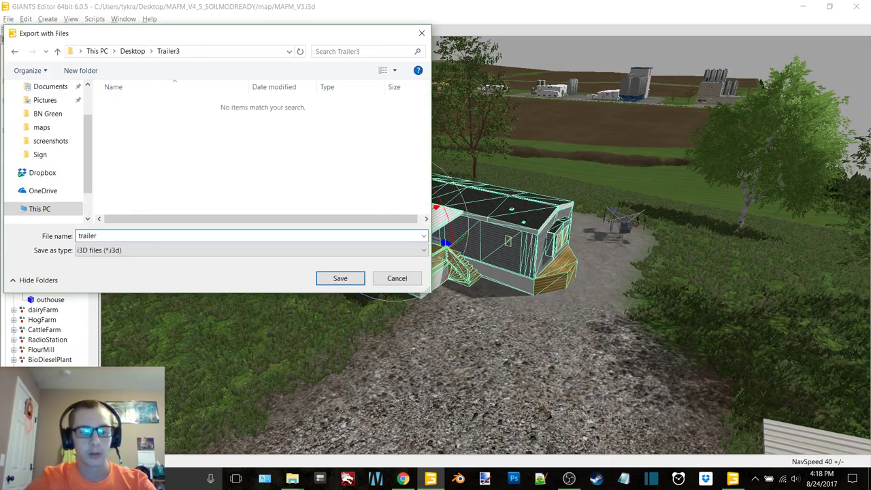
{"action": "key", "text": "Return"}
{"action": "left_click", "coordinate": [857, 7]}
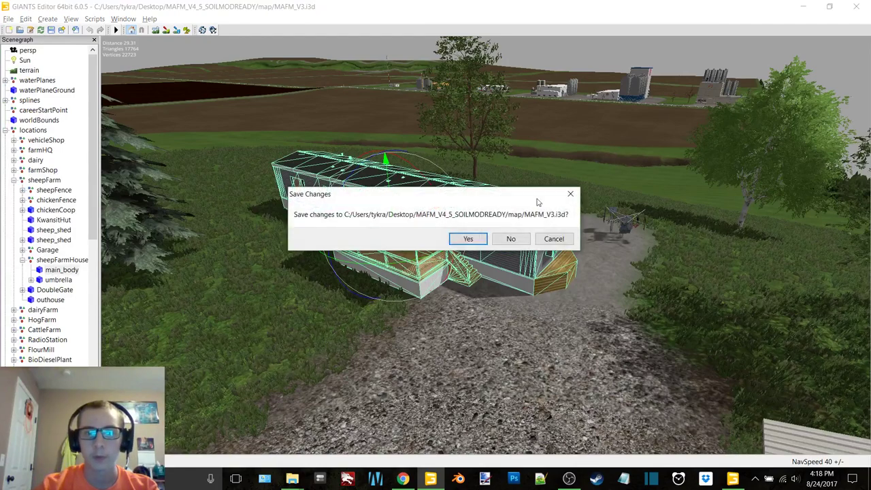
{"action": "left_click", "coordinate": [511, 240]}
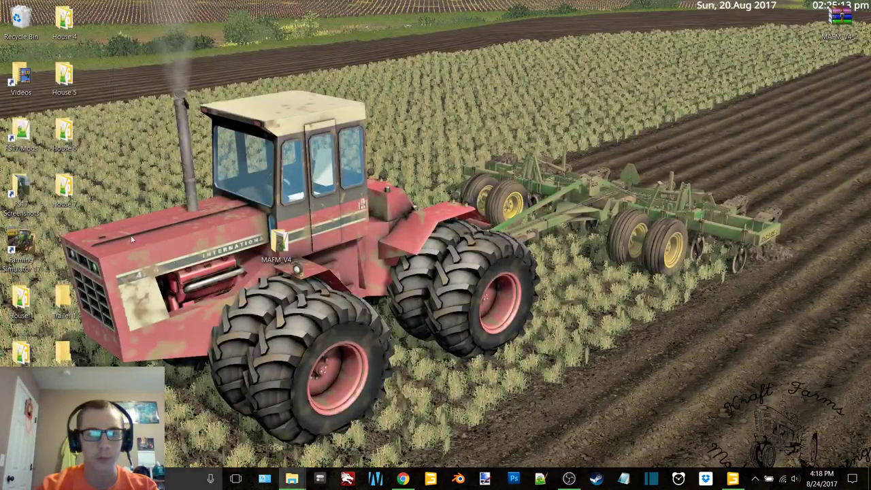
Move the MAFM_V4_5_SOILMODREADY folder and its archive to the Recycle Bin, and shift the trailer folders up below House 7
{"action": "left_click_drag", "start_coordinate": [283, 251], "coordinate": [20, 25]}
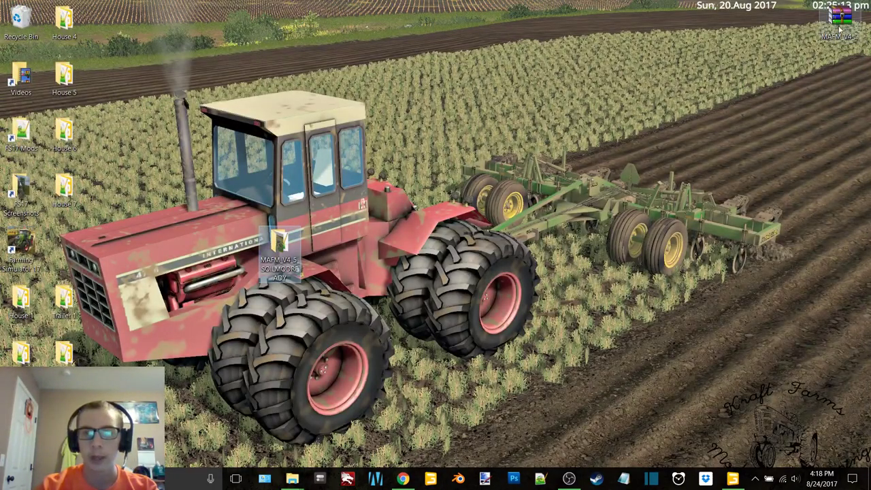
{"action": "left_click_drag", "start_coordinate": [86, 32], "coordinate": [24, 22]}
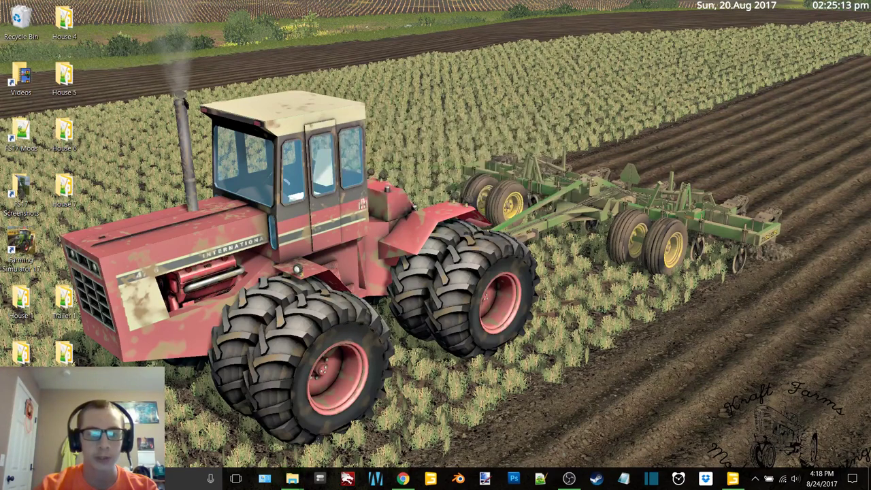
{"action": "left_click_drag", "start_coordinate": [100, 383], "coordinate": [55, 294]}
{"action": "left_click_drag", "start_coordinate": [58, 298], "coordinate": [56, 239]}
Browse to NewModels/HogFarm inside the Trailer 2 folder, open the frame texture in paint.net and close it
{"action": "double_click", "coordinate": [54, 298]}
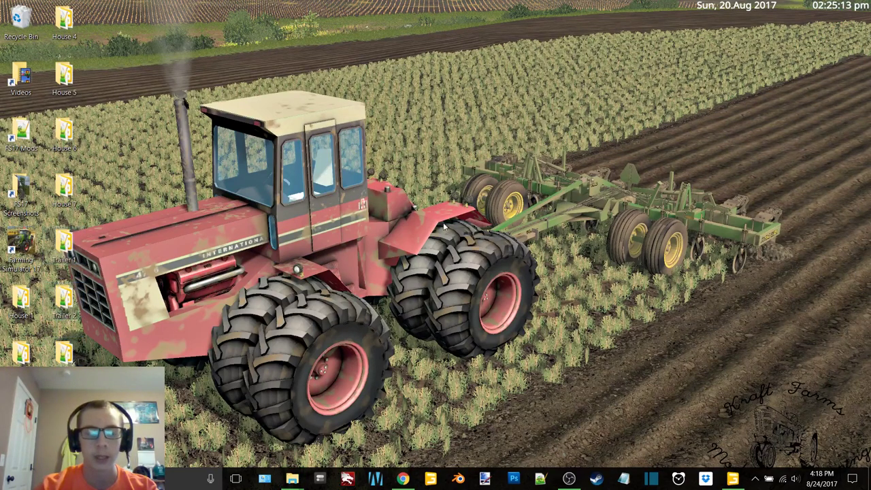
{"action": "double_click", "coordinate": [379, 198]}
{"action": "double_click", "coordinate": [379, 198]}
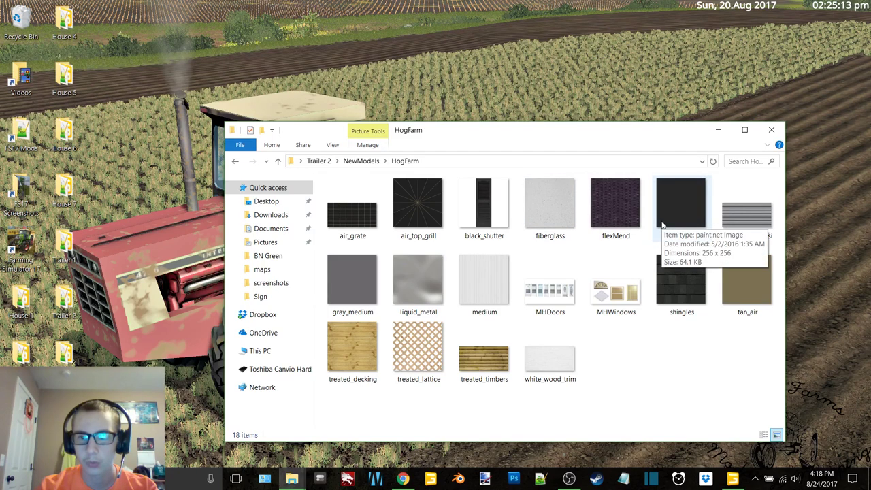
{"action": "left_click", "coordinate": [681, 204]}
{"action": "left_click", "coordinate": [393, 54]}
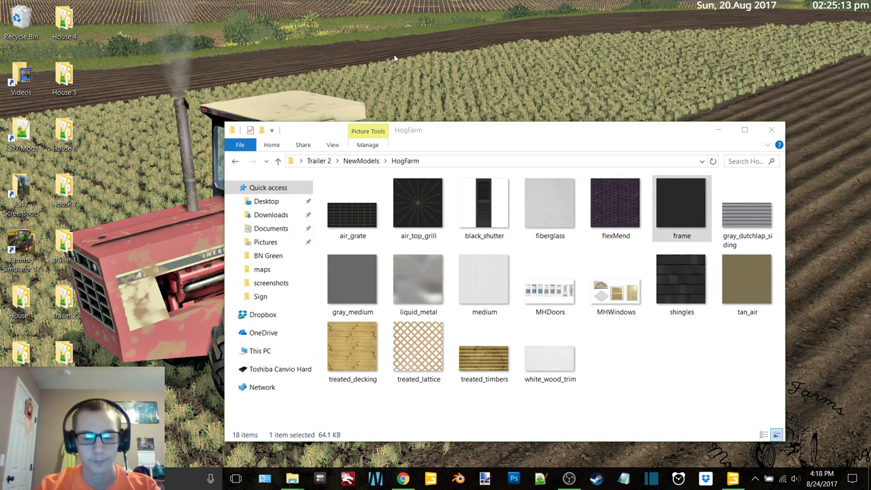
{"action": "double_click", "coordinate": [682, 208]}
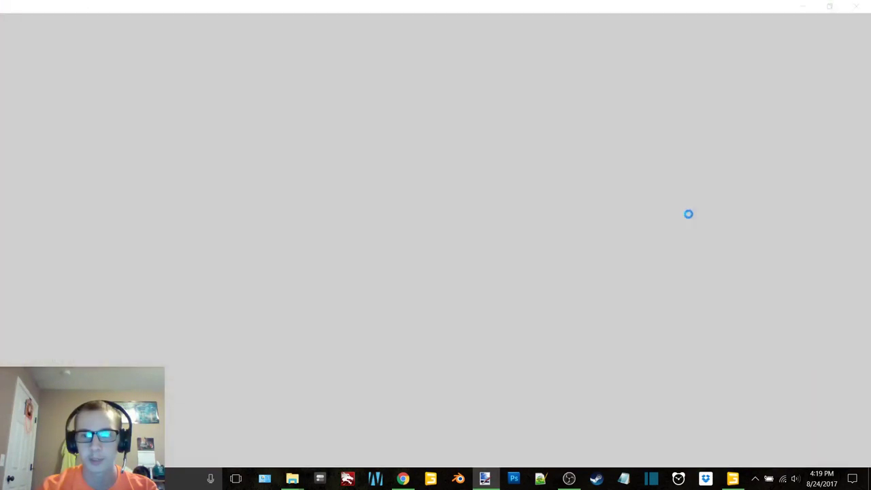
{"action": "left_click", "coordinate": [866, 6]}
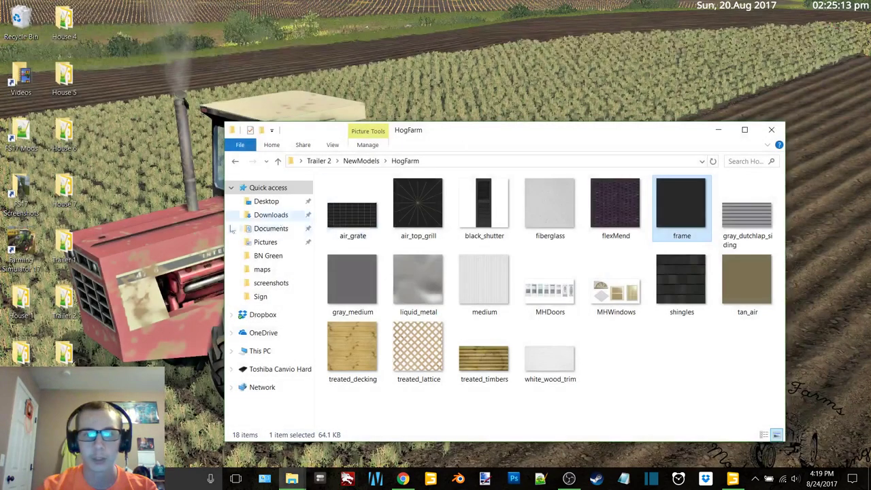
Open trailer2 from the Trailer 2 folder in GIANTS Editor 6.0.5, dismiss the welcome window and maximize the editor
{"action": "left_click", "coordinate": [236, 161]}
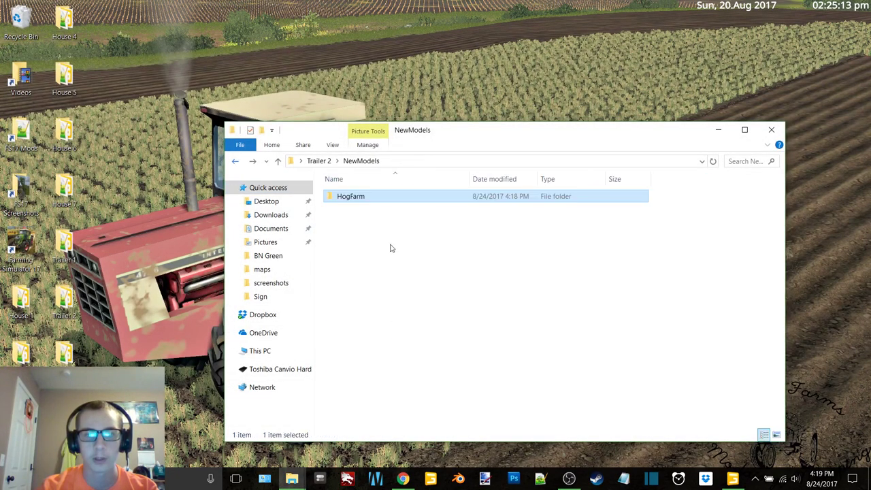
{"action": "left_click", "coordinate": [236, 162]}
{"action": "double_click", "coordinate": [367, 208]}
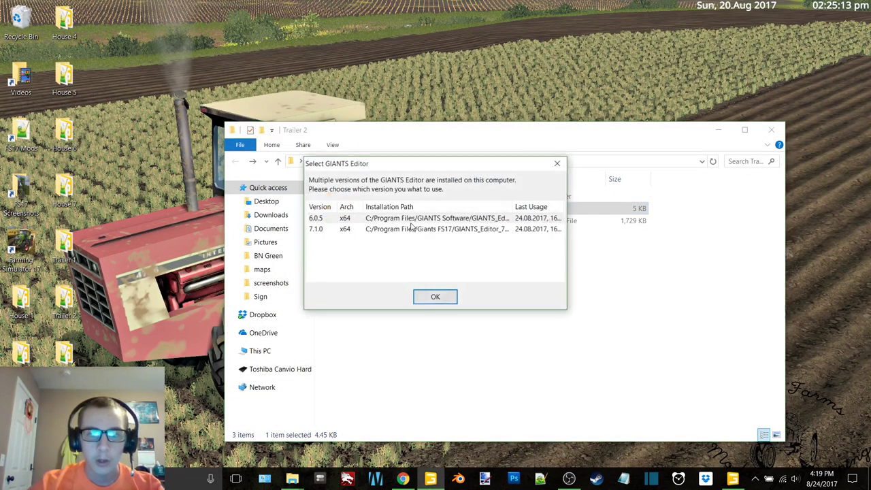
{"action": "double_click", "coordinate": [430, 221]}
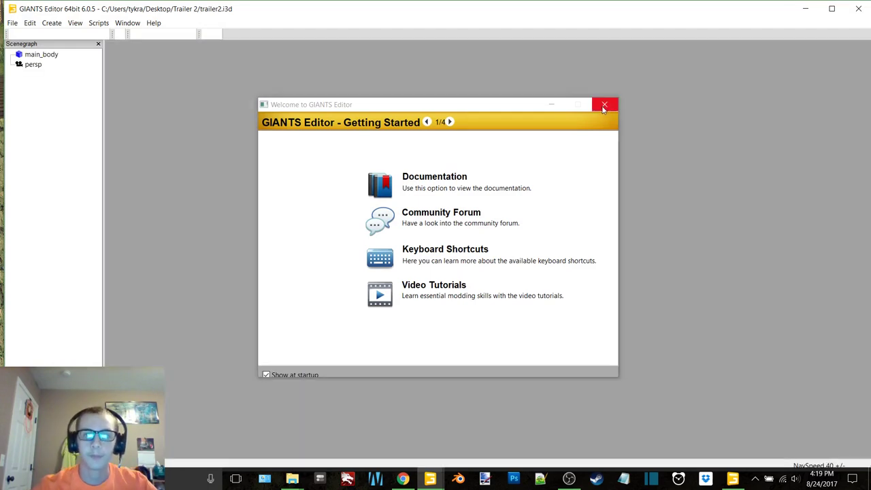
{"action": "left_click", "coordinate": [605, 106]}
{"action": "left_click", "coordinate": [832, 8]}
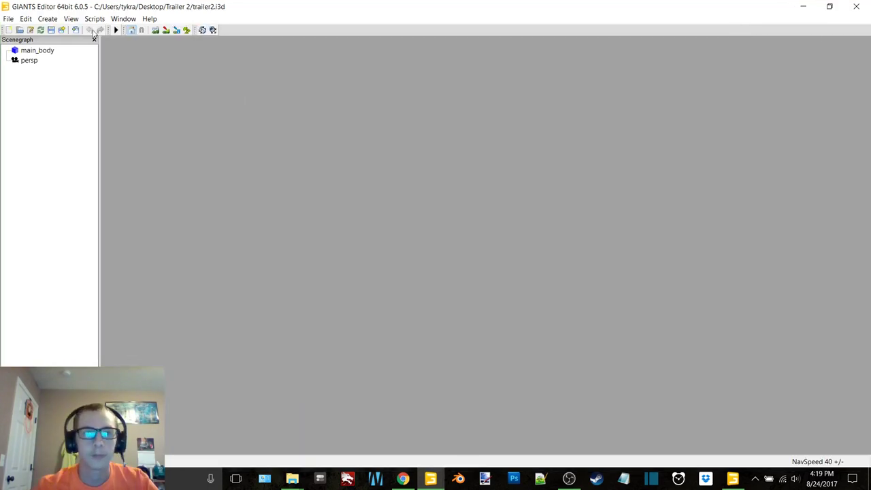
Reset main_body's translation to 0 to check which siding the trailer uses, and close trailer2 without saving
{"action": "left_click", "coordinate": [42, 51]}
{"action": "left_click", "coordinate": [123, 18]}
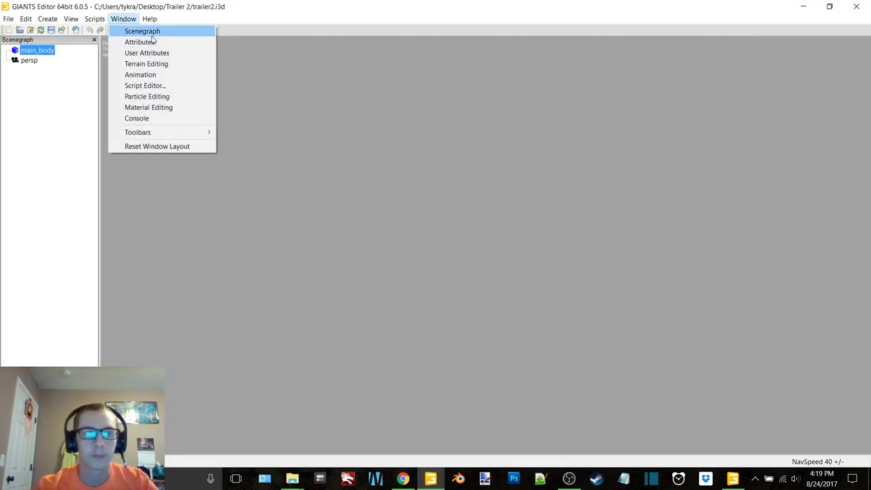
{"action": "left_click", "coordinate": [121, 29]}
{"action": "left_click", "coordinate": [123, 18]}
{"action": "left_click", "coordinate": [133, 42]}
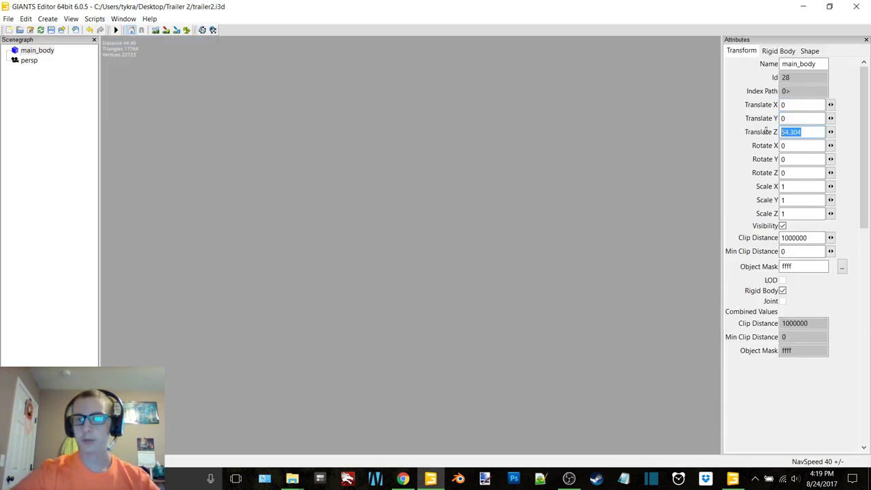
{"action": "left_click", "coordinate": [521, 249]}
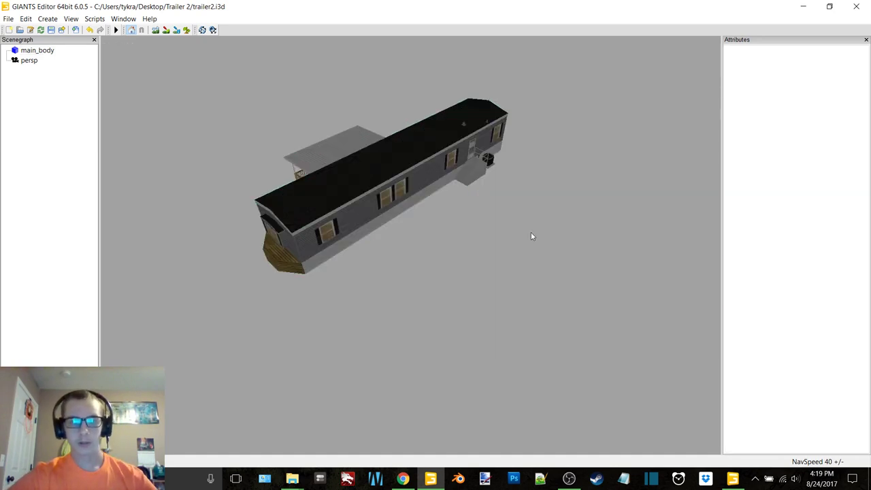
{"action": "left_click", "coordinate": [866, 4]}
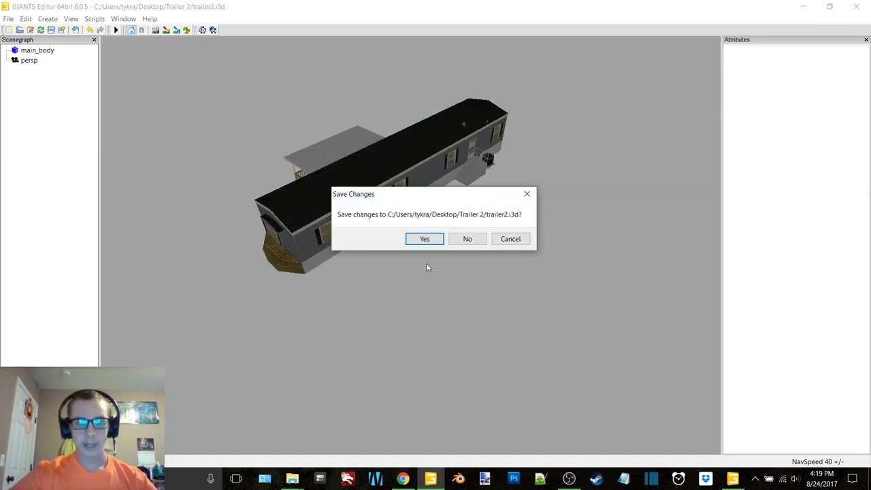
{"action": "left_click", "coordinate": [467, 239]}
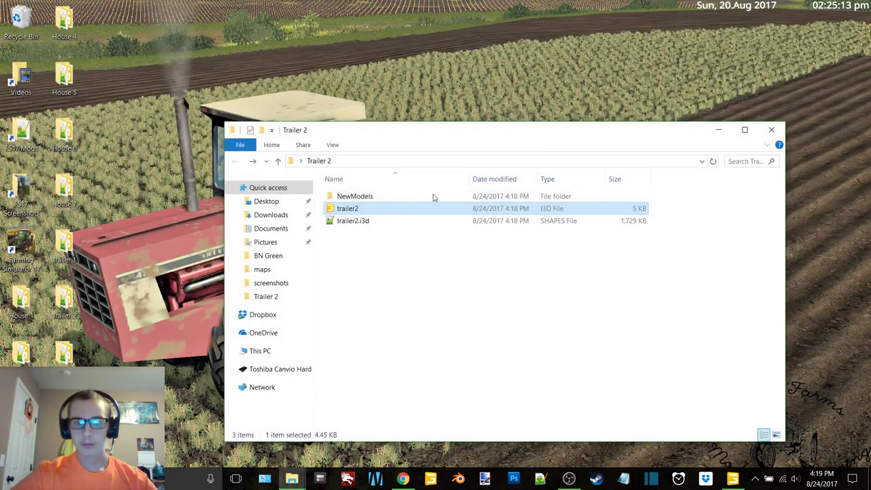
Open the gray_dutchlap_siding texture from the HogFarm folder of Trailer 2 in paint.net
{"action": "double_click", "coordinate": [408, 196]}
{"action": "double_click", "coordinate": [409, 196]}
{"action": "left_click", "coordinate": [755, 216]}
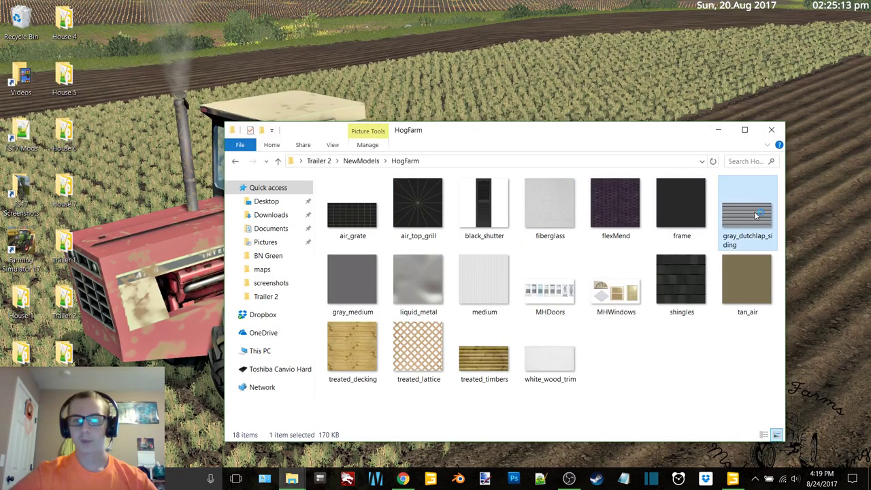
Switch to Chrome and run a Google image search for "siding texture" in a new tab
{"action": "left_click", "coordinate": [403, 478]}
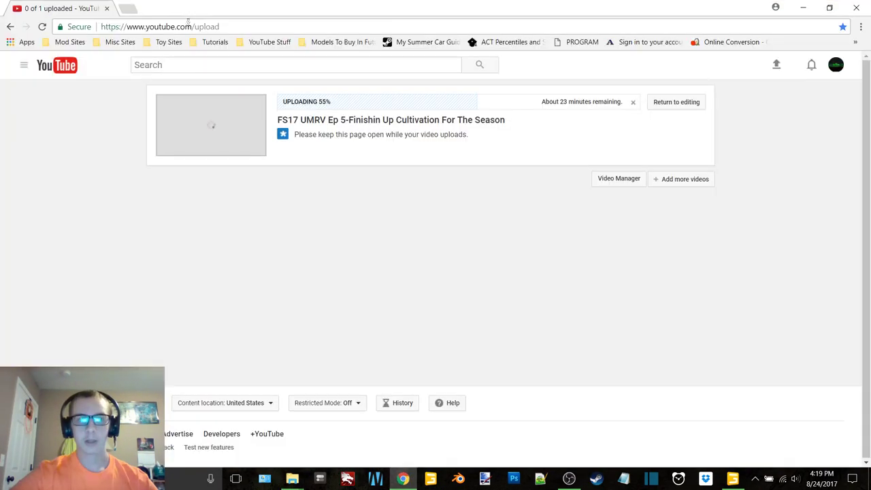
{"action": "left_click", "coordinate": [129, 9]}
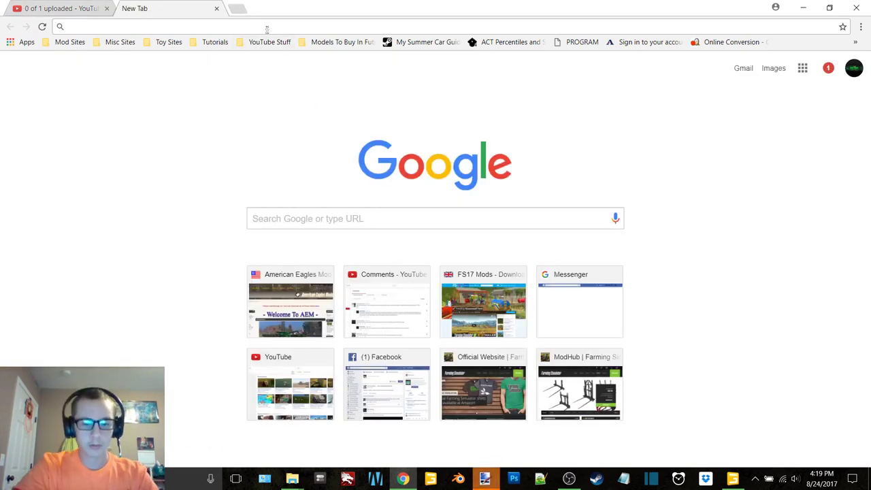
{"action": "type", "text": "siding te"}
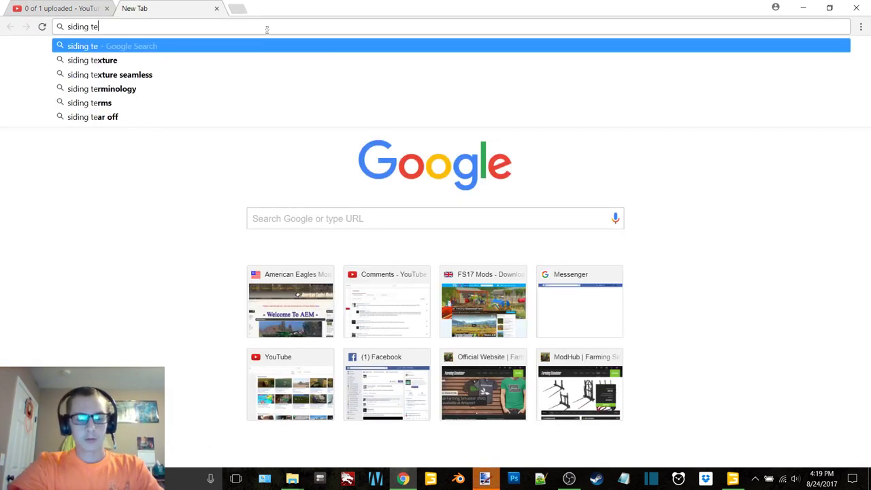
{"action": "type", "text": "xtu"}
{"action": "key", "text": "Return"}
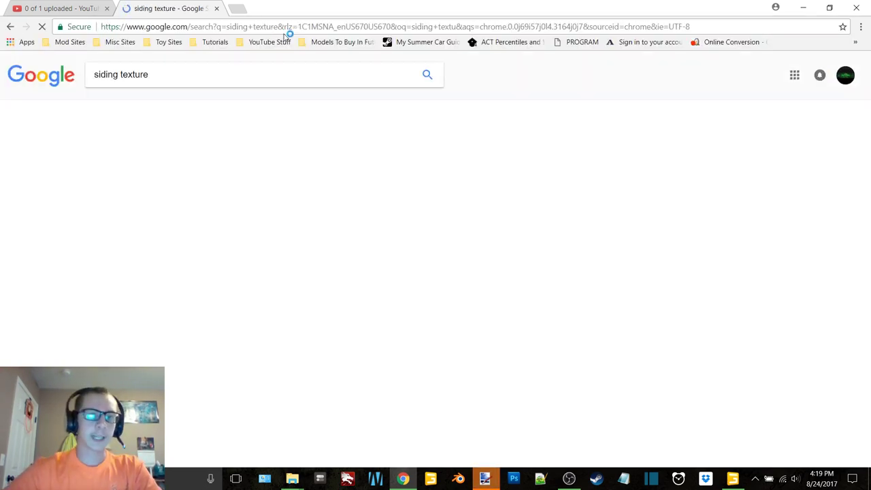
{"action": "left_click", "coordinate": [132, 109]}
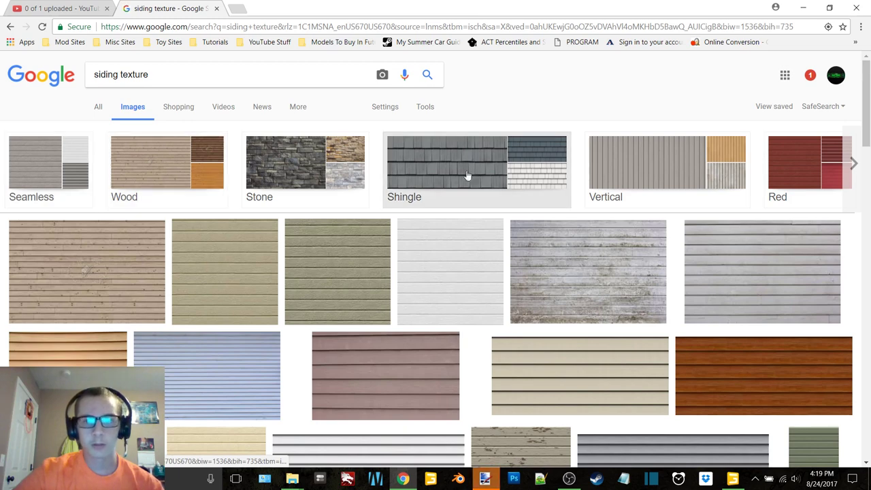
Browse the siding texture results, open the red CedarBoards Insulated Siding image from CertainTeed and copy it
{"action": "scroll", "coordinate": [663, 280], "scroll_direction": "down", "scroll_amount": 2}
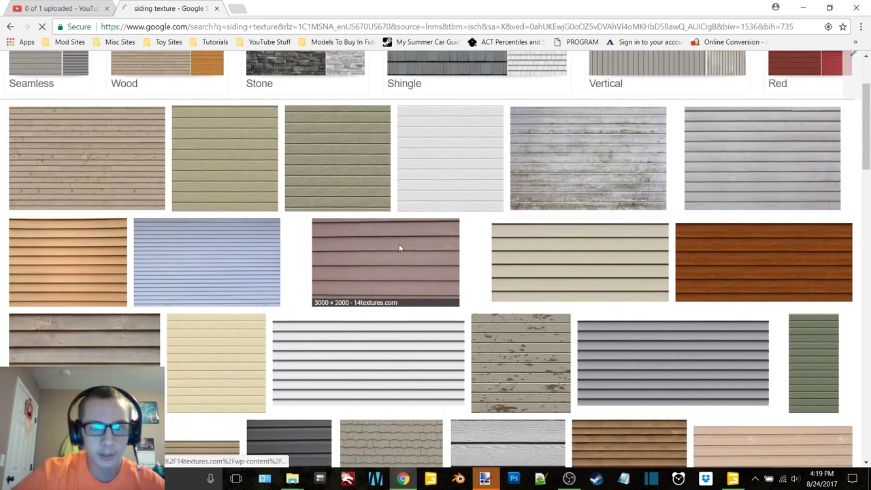
{"action": "scroll", "coordinate": [416, 243], "scroll_direction": "down", "scroll_amount": 2}
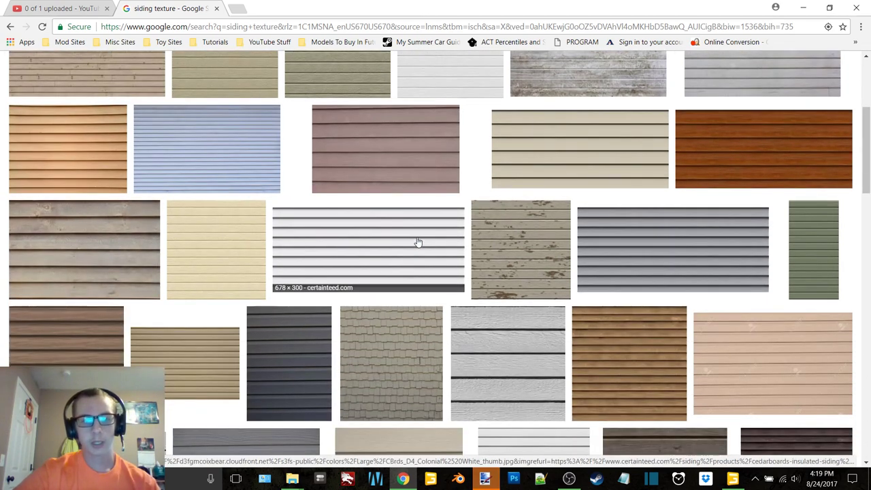
{"action": "scroll", "coordinate": [417, 242], "scroll_direction": "down", "scroll_amount": 5}
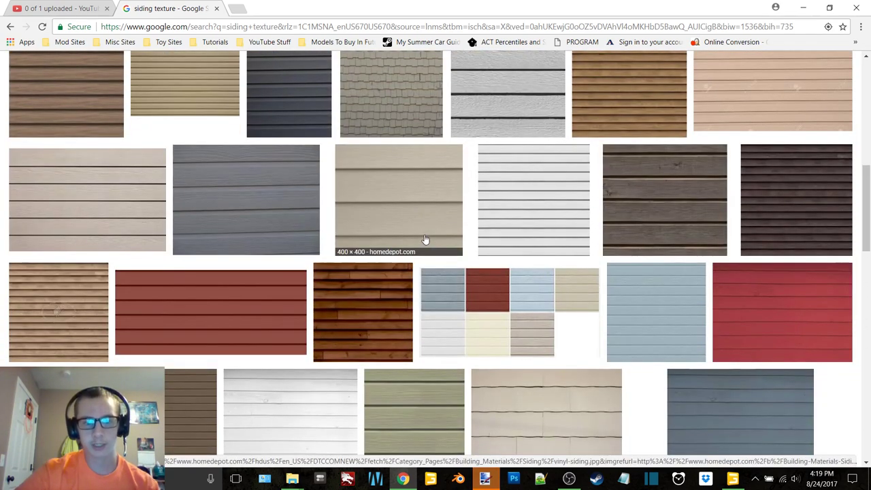
{"action": "scroll", "coordinate": [424, 240], "scroll_direction": "down", "scroll_amount": 2}
{"action": "left_click", "coordinate": [266, 207]}
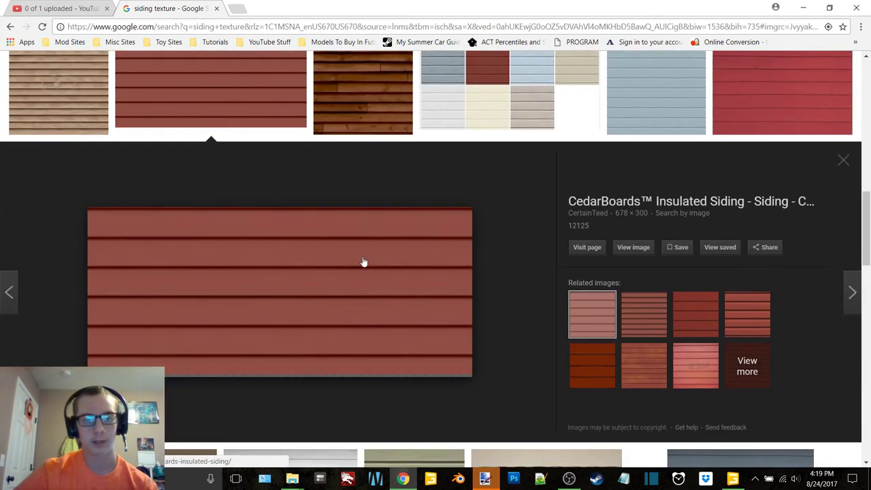
{"action": "right_click", "coordinate": [362, 261]}
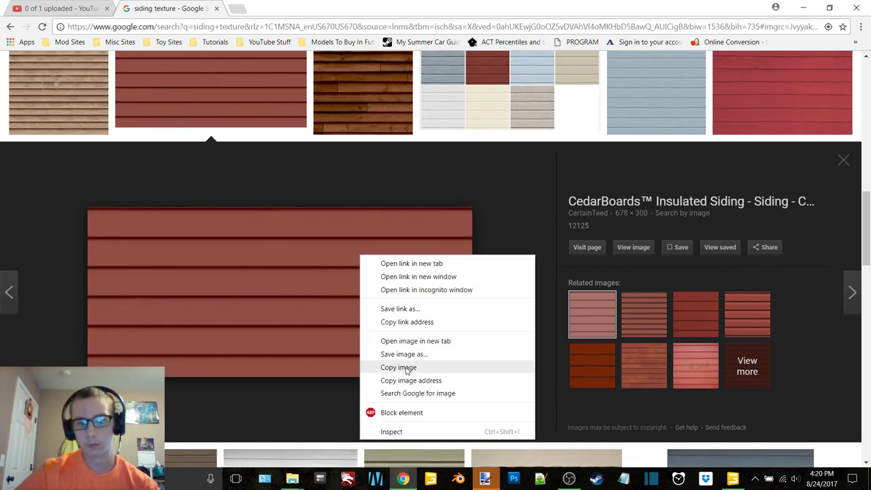
{"action": "left_click", "coordinate": [407, 370]}
Switch to paint.net, paste the red siding into gray_dutchlap_siding keeping the canvas size, and shrink it to fit the 512 × 256 canvas
{"action": "left_click", "coordinate": [484, 478]}
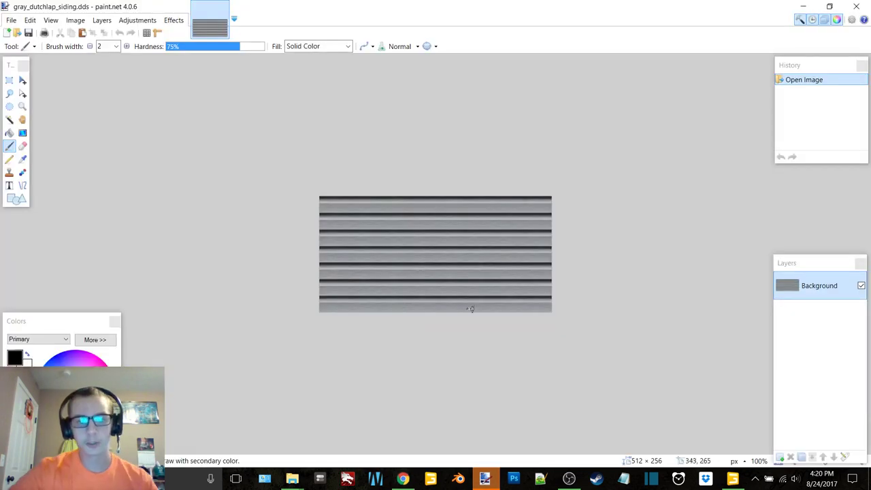
{"action": "key", "text": "ctrl+v"}
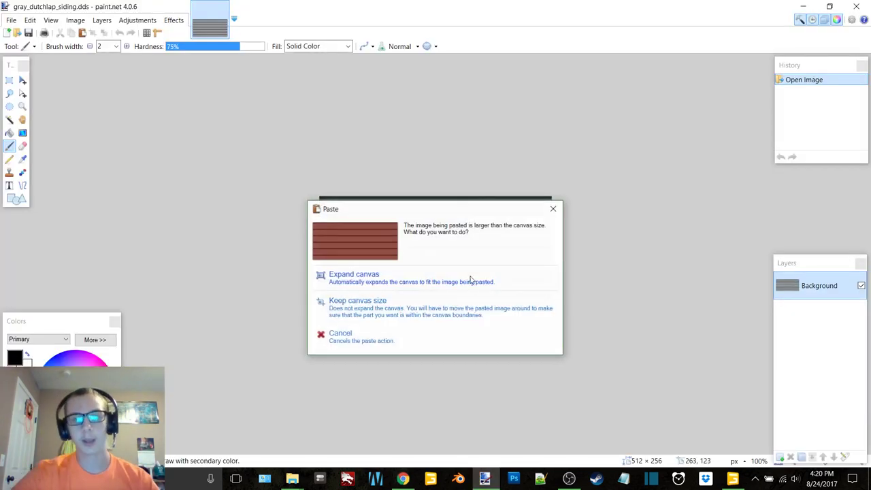
{"action": "left_click", "coordinate": [446, 310]}
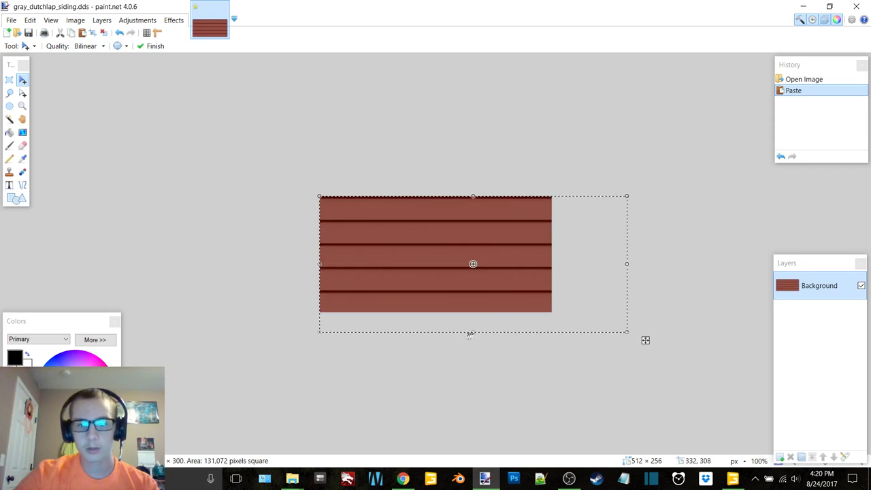
{"action": "left_click_drag", "start_coordinate": [469, 335], "coordinate": [472, 316]}
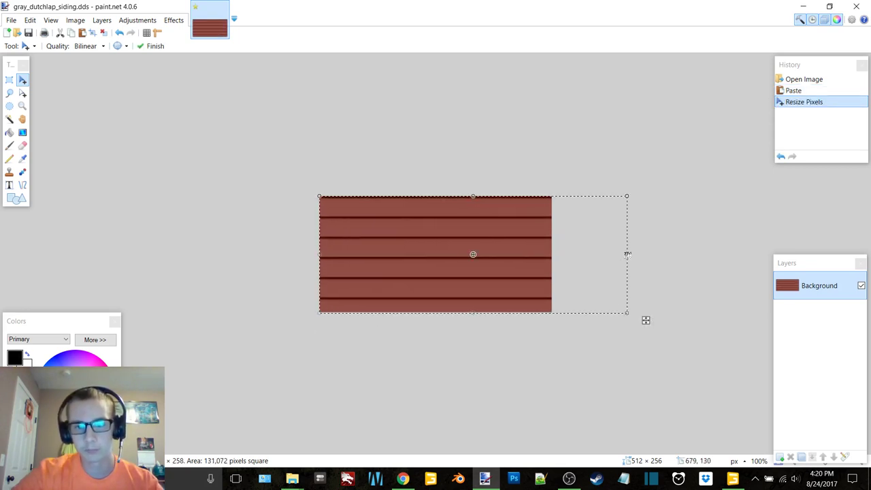
{"action": "left_click_drag", "start_coordinate": [552, 256], "coordinate": [554, 256]}
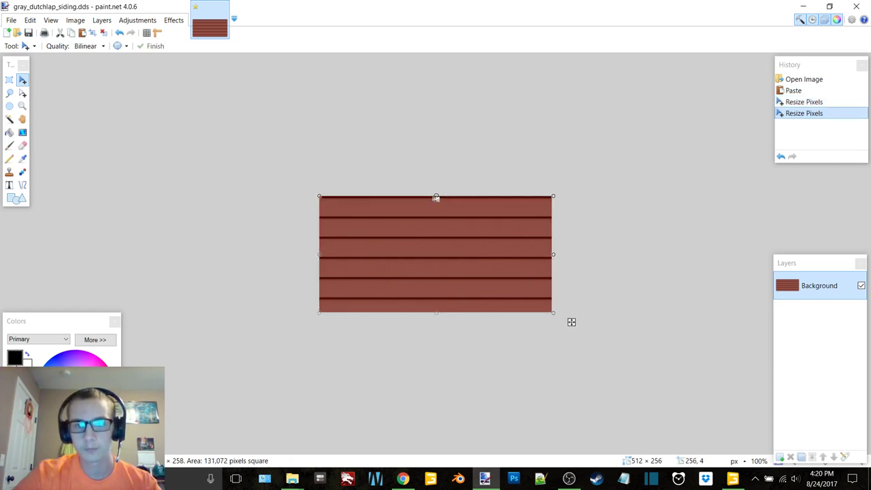
{"action": "left_click_drag", "start_coordinate": [436, 198], "coordinate": [435, 198]}
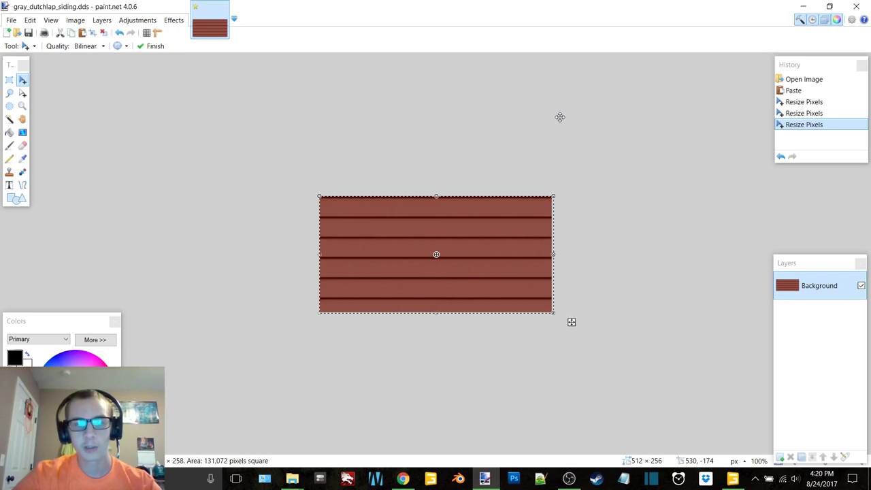
Minimize the other open windows and save gray_dutchlap_siding.dds in paint.net with DXT3 (Explicit Alpha) and Cluster fit compression
{"action": "left_click", "coordinate": [803, 6]}
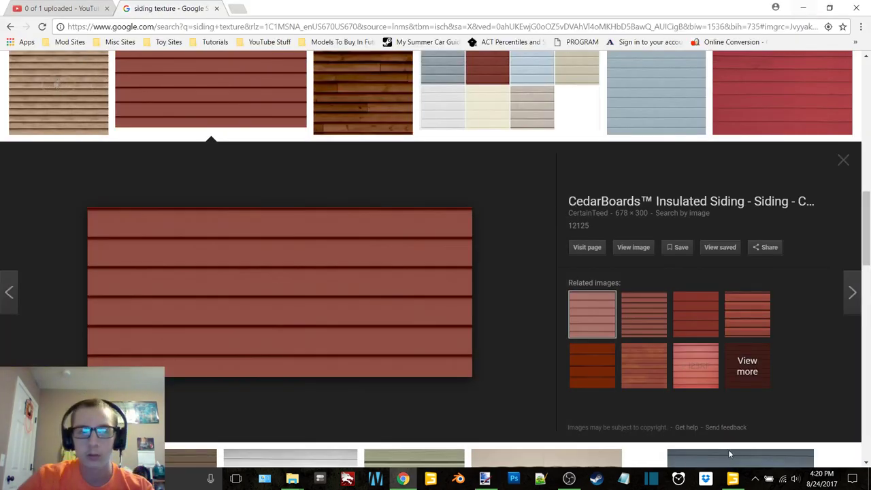
{"action": "left_click", "coordinate": [732, 479]}
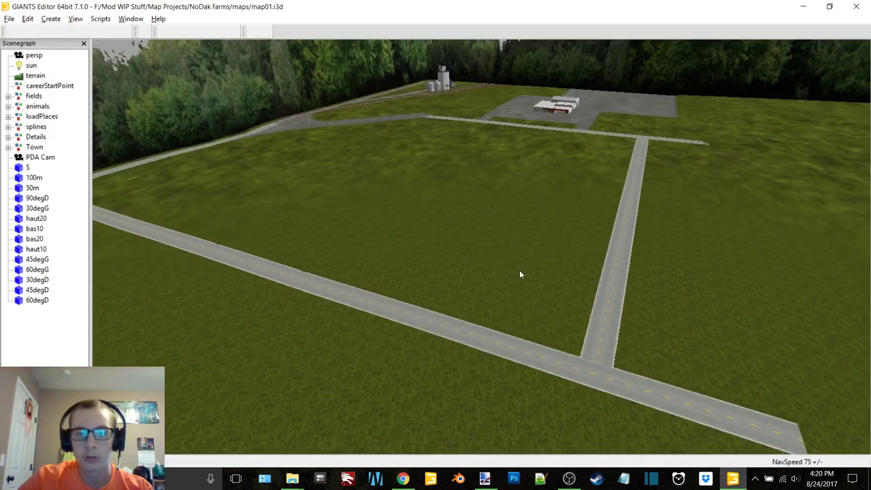
{"action": "left_click", "coordinate": [802, 6]}
{"action": "left_click", "coordinate": [803, 7]}
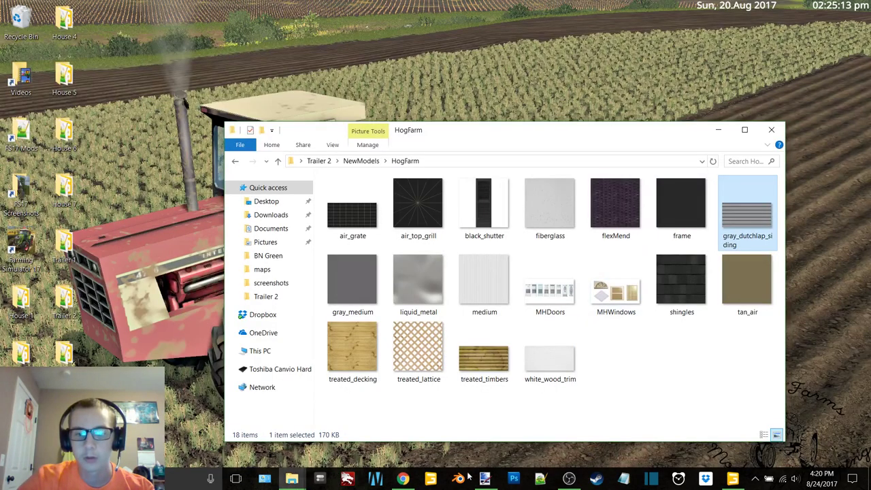
{"action": "left_click", "coordinate": [485, 478]}
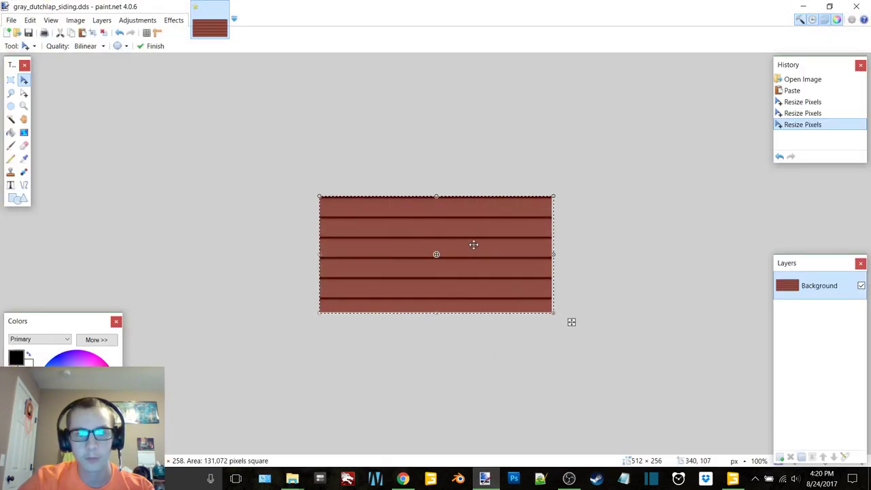
{"action": "key", "text": "ctrl+s"}
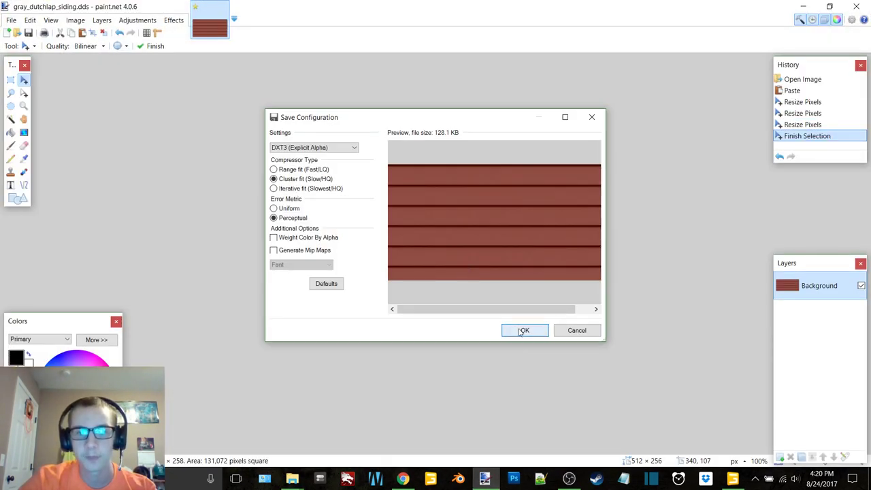
{"action": "left_click", "coordinate": [523, 332]}
Reopen trailer2 from the Trailer 2 folder in GIANTS Editor 6.0.5, dismiss the welcome window and maximize the editor
{"action": "left_click", "coordinate": [803, 7]}
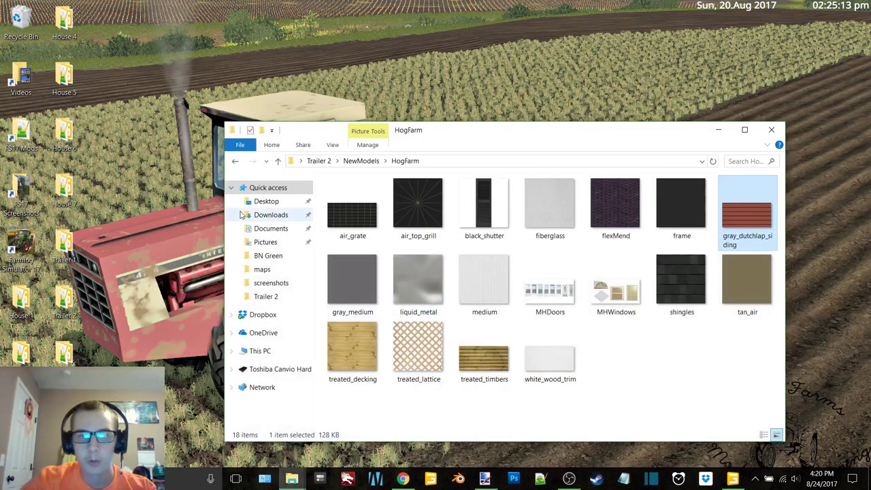
{"action": "left_click", "coordinate": [232, 163]}
{"action": "double_click", "coordinate": [350, 208]}
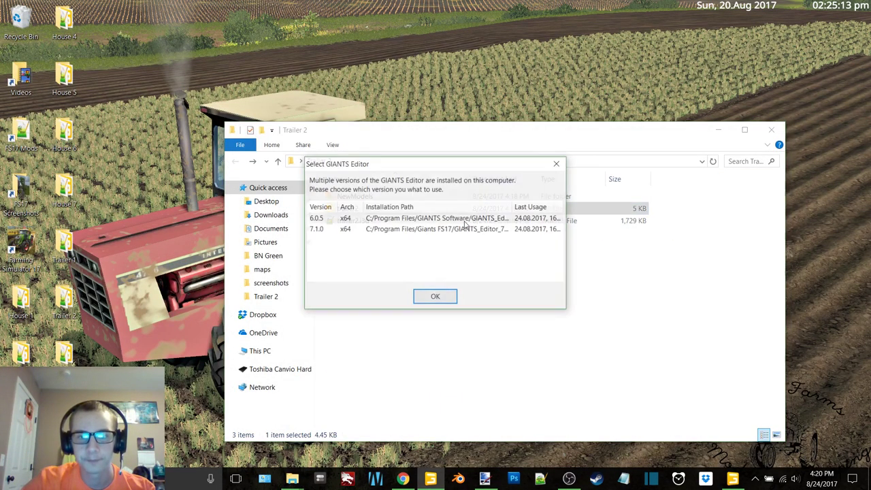
{"action": "double_click", "coordinate": [486, 219]}
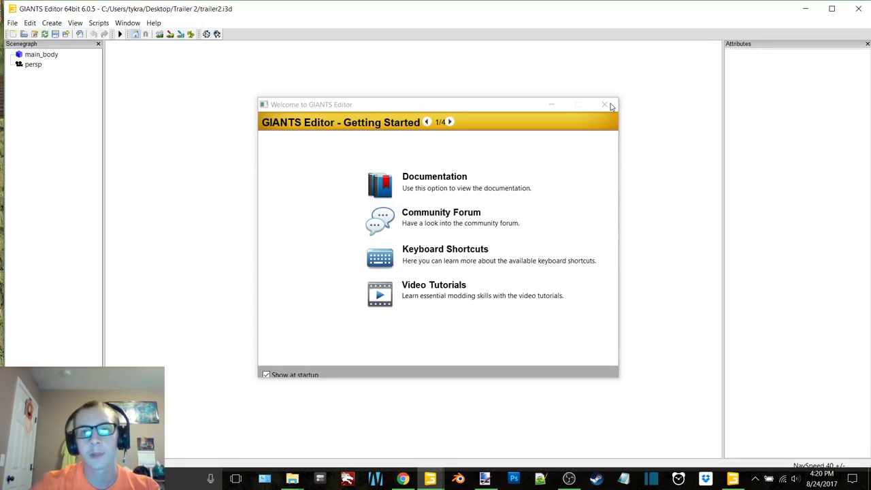
{"action": "left_click", "coordinate": [604, 105]}
{"action": "left_click", "coordinate": [831, 9]}
Set main_body's translation to 0 on all axes and add a light to the scene to inspect the siding up close
{"action": "left_click", "coordinate": [342, 97]}
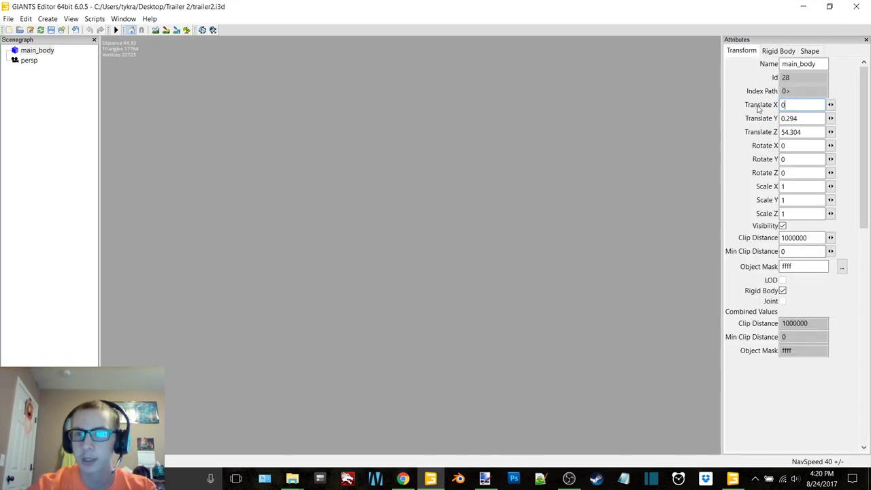
{"action": "left_click", "coordinate": [808, 118]}
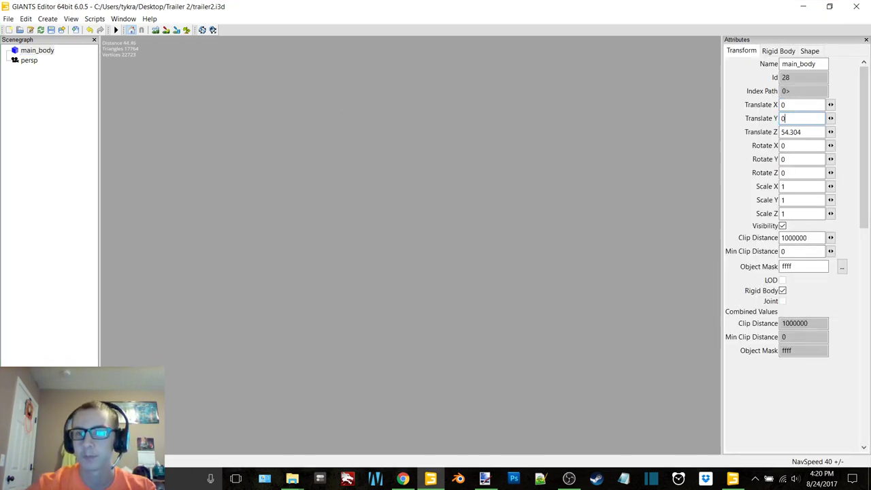
{"action": "type", "text": "0"}
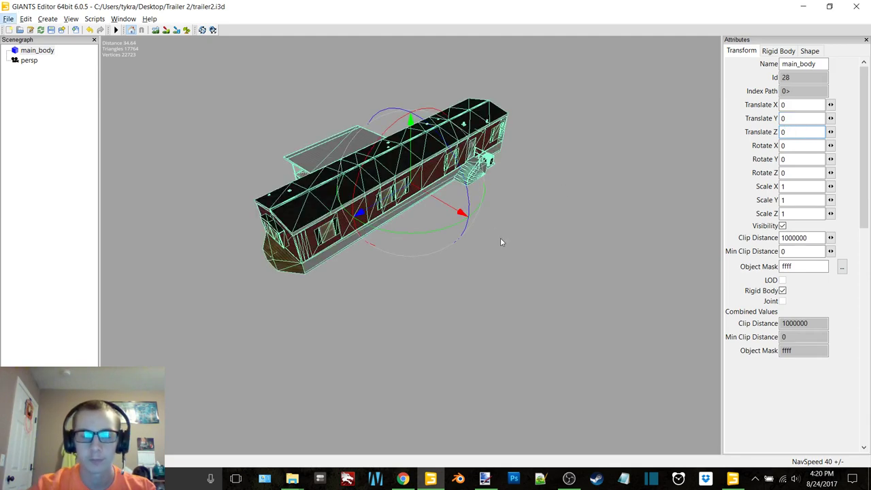
{"action": "left_click", "coordinate": [537, 296]}
{"action": "scroll", "coordinate": [568, 292], "scroll_direction": "up", "scroll_amount": 6}
{"action": "left_click_drag", "start_coordinate": [568, 291], "coordinate": [468, 231], "text": "alt"}
{"action": "key", "text": "ctrl+l"}
{"action": "scroll", "coordinate": [417, 259], "scroll_direction": "up", "scroll_amount": 4}
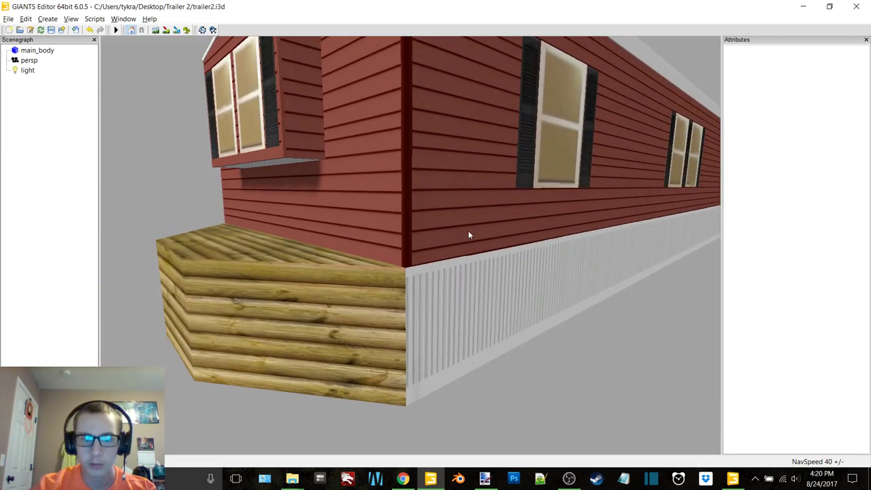
Examine the red siding on both long sides of the trailer, and close trailer2 without saving
{"action": "middle_click_drag", "start_coordinate": [468, 231], "coordinate": [435, 240], "text": "alt"}
{"action": "scroll", "coordinate": [452, 236], "scroll_direction": "up", "scroll_amount": 5}
{"action": "scroll", "coordinate": [459, 243], "scroll_direction": "up", "scroll_amount": 5}
{"action": "left_click_drag", "start_coordinate": [367, 257], "coordinate": [296, 262], "text": "alt"}
{"action": "scroll", "coordinate": [385, 251], "scroll_direction": "down", "scroll_amount": 8}
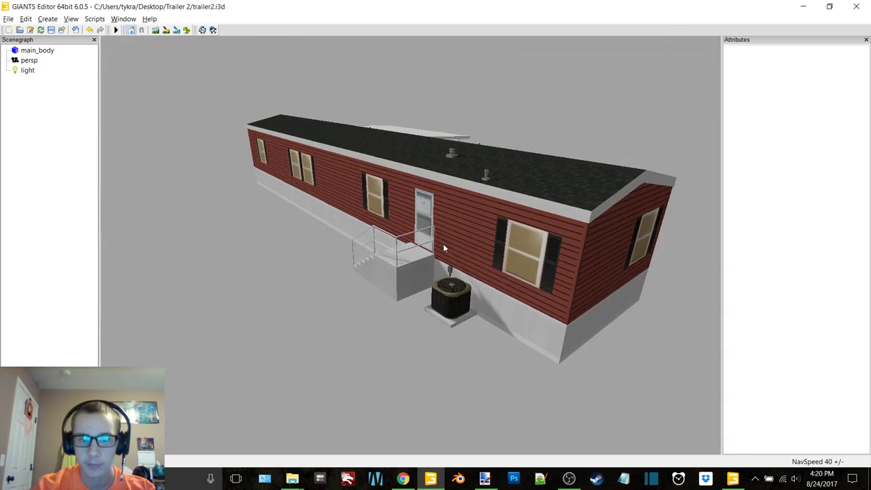
{"action": "middle_click_drag", "start_coordinate": [443, 249], "coordinate": [447, 220]}
{"action": "left_click", "coordinate": [857, 6]}
{"action": "left_click", "coordinate": [474, 240]}
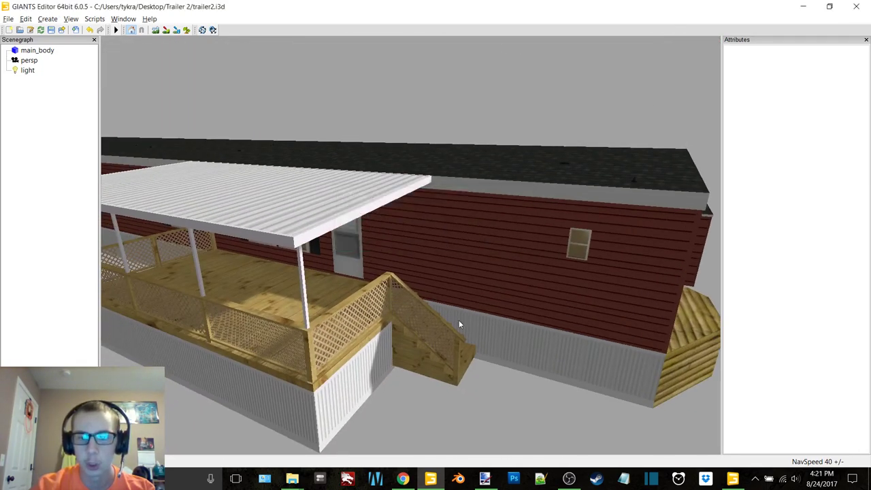
Close paint.net and the Trailer 2 folder window
{"action": "left_click", "coordinate": [492, 479]}
{"action": "key", "text": "alt+F4"}
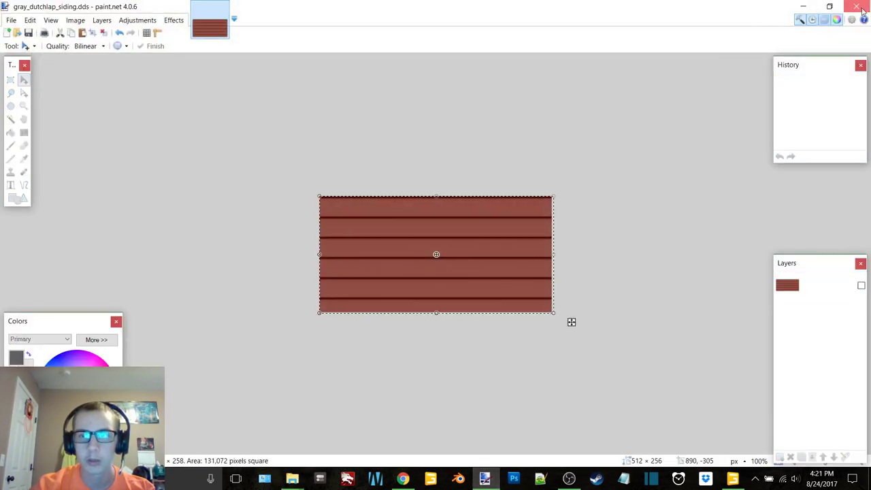
{"action": "left_click", "coordinate": [770, 130]}
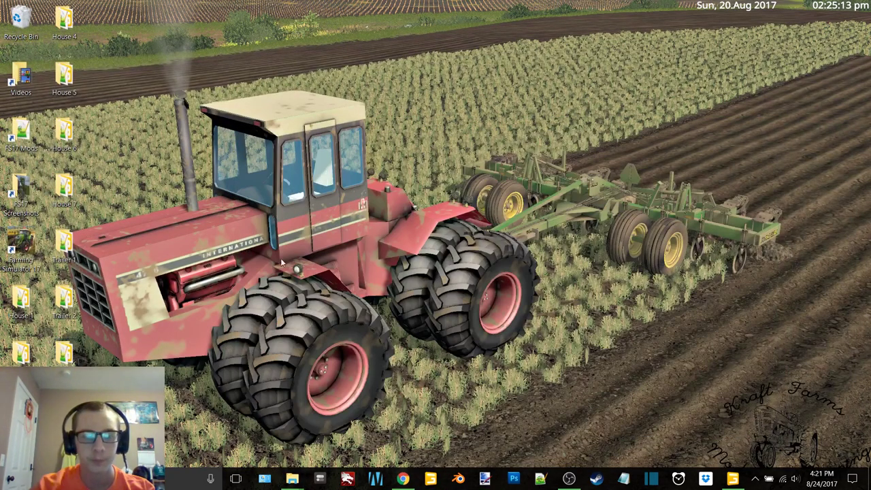
Open the gray_dutchlap_siding texture from the NewModels/HogFarm folder of Trailer3 in paint.net
{"action": "left_click", "coordinate": [292, 479]}
{"action": "double_click", "coordinate": [387, 196]}
{"action": "double_click", "coordinate": [389, 198]}
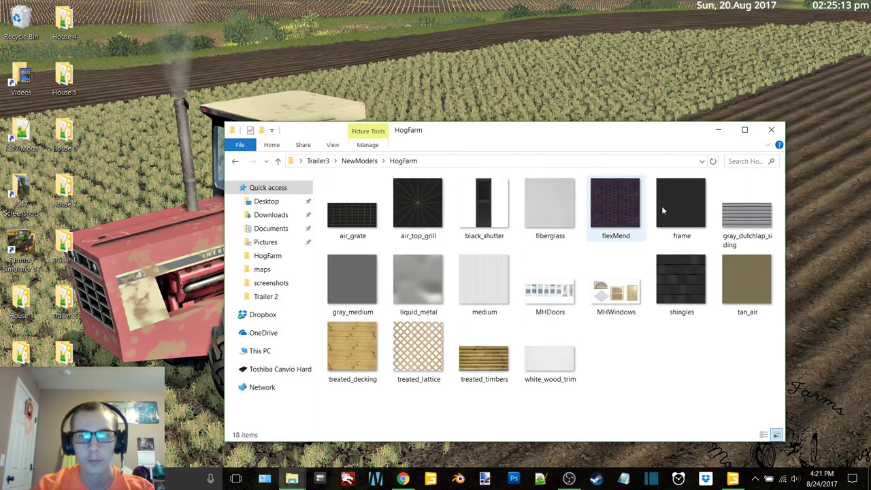
{"action": "double_click", "coordinate": [766, 209]}
Switch to Chrome, close the red siding preview and browse the siding texture image results for a new siding color
{"action": "left_click", "coordinate": [398, 478]}
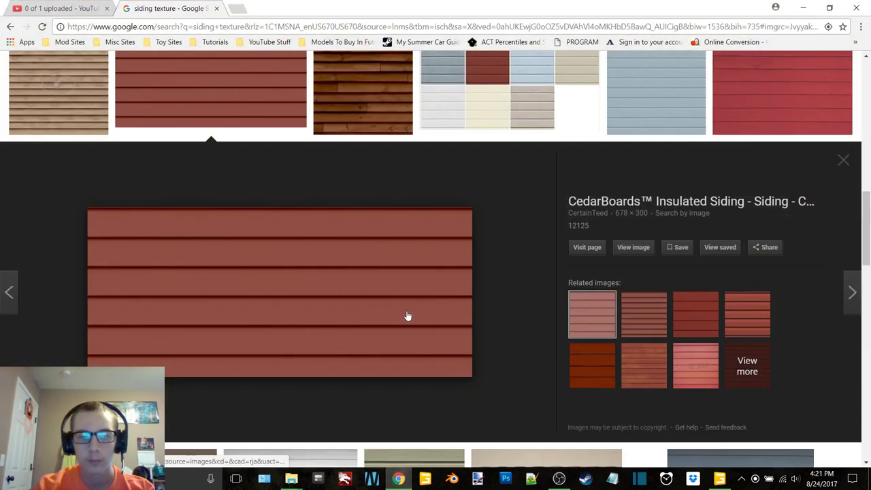
{"action": "left_click", "coordinate": [842, 168]}
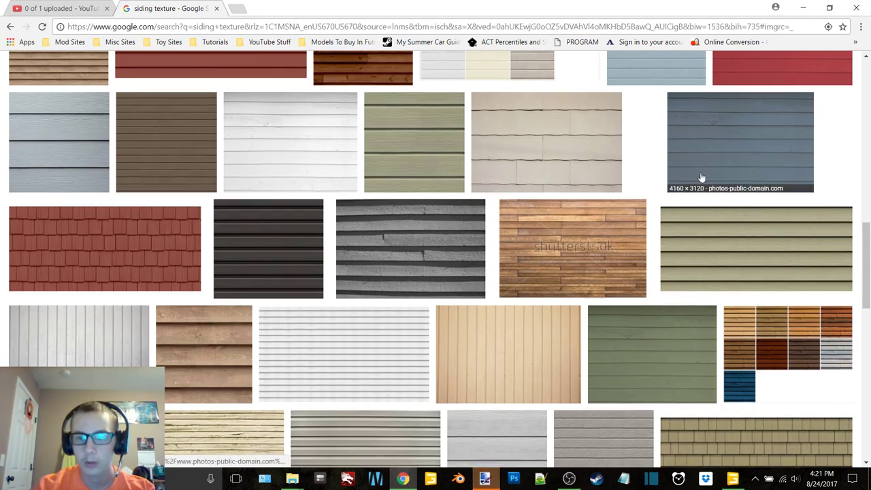
{"action": "scroll", "coordinate": [692, 198], "scroll_direction": "down", "scroll_amount": 3}
{"action": "scroll", "coordinate": [692, 199], "scroll_direction": "down", "scroll_amount": 2}
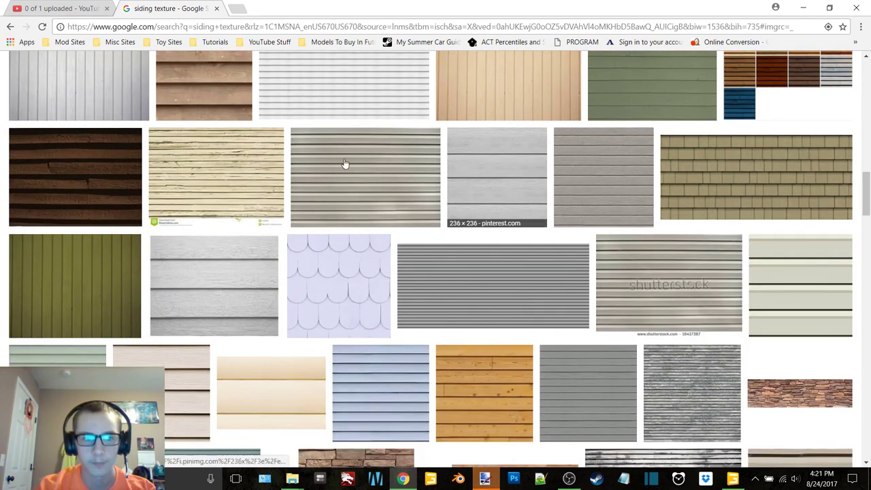
{"action": "scroll", "coordinate": [619, 152], "scroll_direction": "down", "scroll_amount": 4}
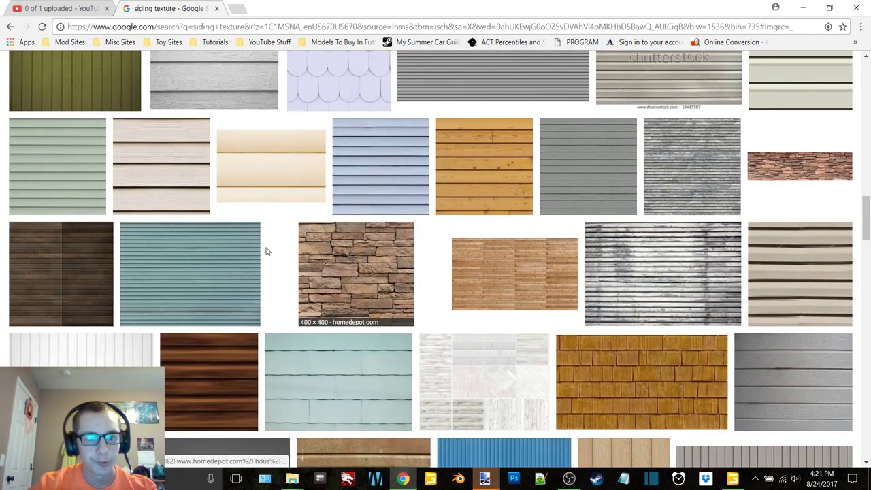
{"action": "scroll", "coordinate": [364, 270], "scroll_direction": "down", "scroll_amount": 3}
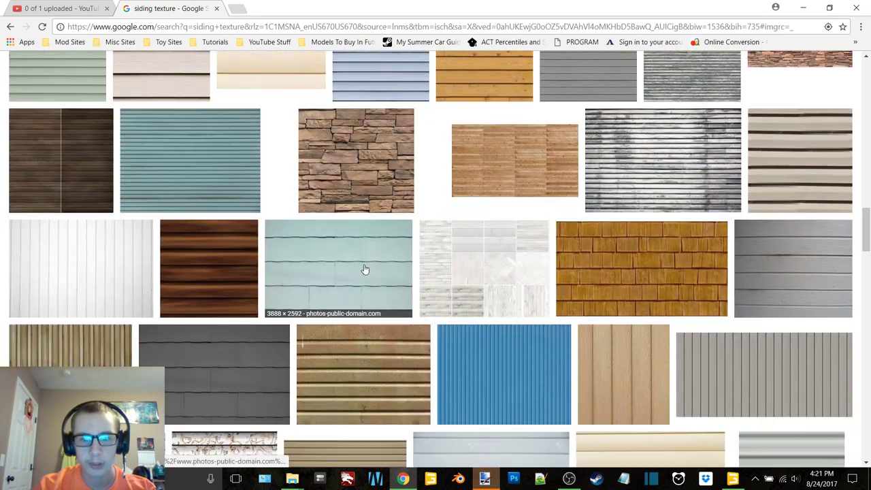
{"action": "scroll", "coordinate": [474, 289], "scroll_direction": "down", "scroll_amount": 3}
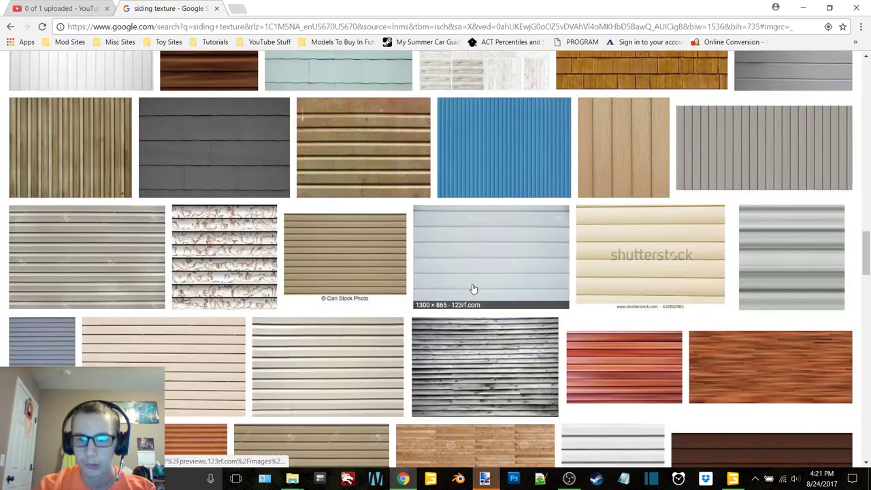
{"action": "scroll", "coordinate": [476, 288], "scroll_direction": "down", "scroll_amount": 10}
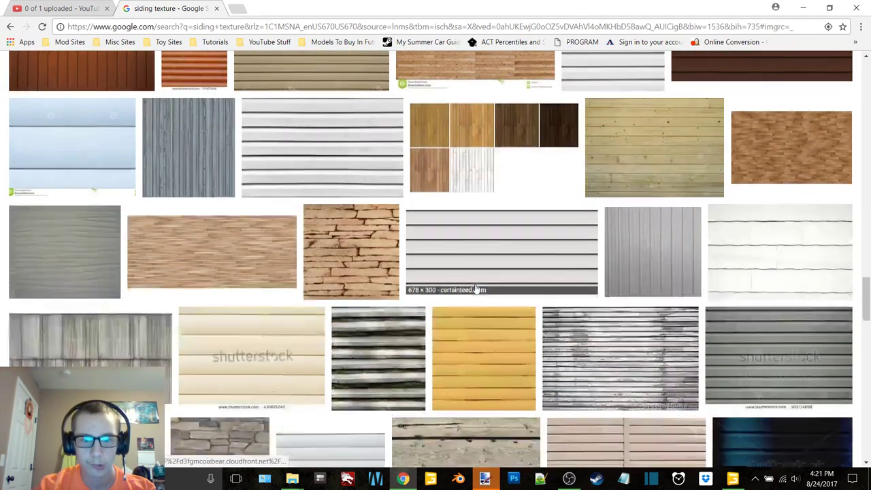
{"action": "scroll", "coordinate": [476, 288], "scroll_direction": "down", "scroll_amount": 1}
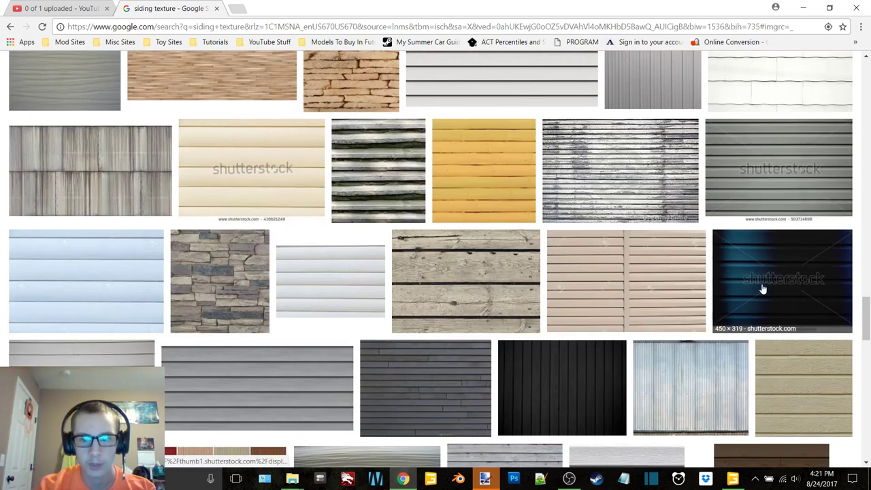
{"action": "scroll", "coordinate": [769, 272], "scroll_direction": "down", "scroll_amount": 6}
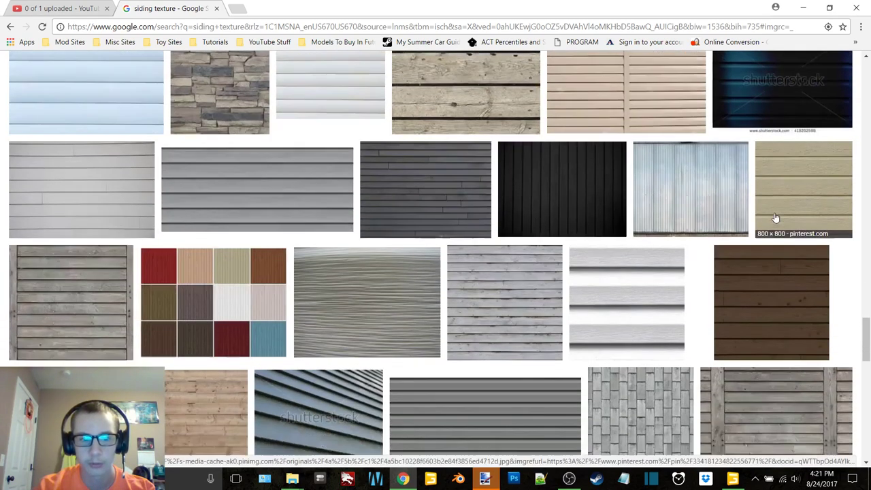
{"action": "scroll", "coordinate": [794, 214], "scroll_direction": "down", "scroll_amount": 2}
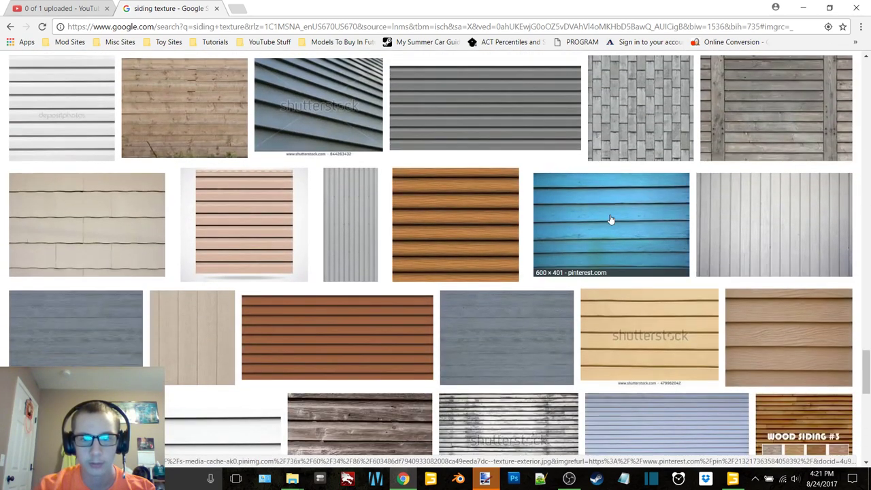
Preview the blue painted siding image and its related images, and copy the 1280 × 835 petrol blue wood image
{"action": "left_click", "coordinate": [613, 220]}
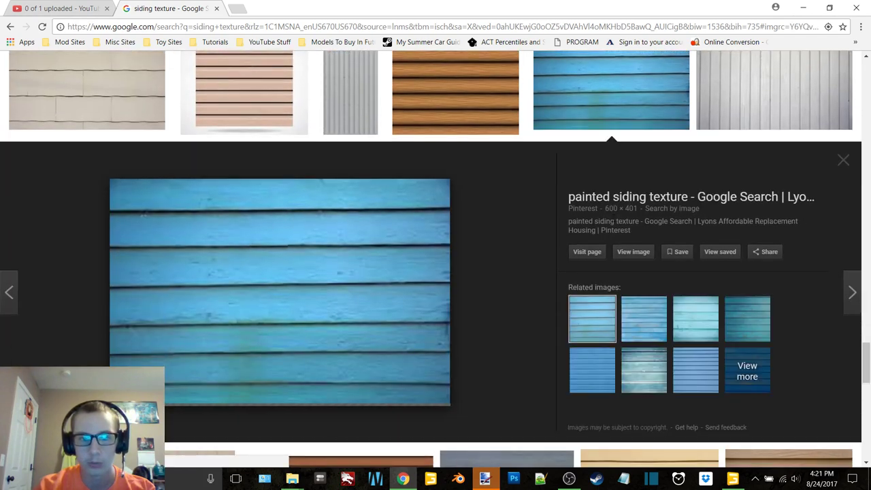
{"action": "left_click", "coordinate": [652, 332]}
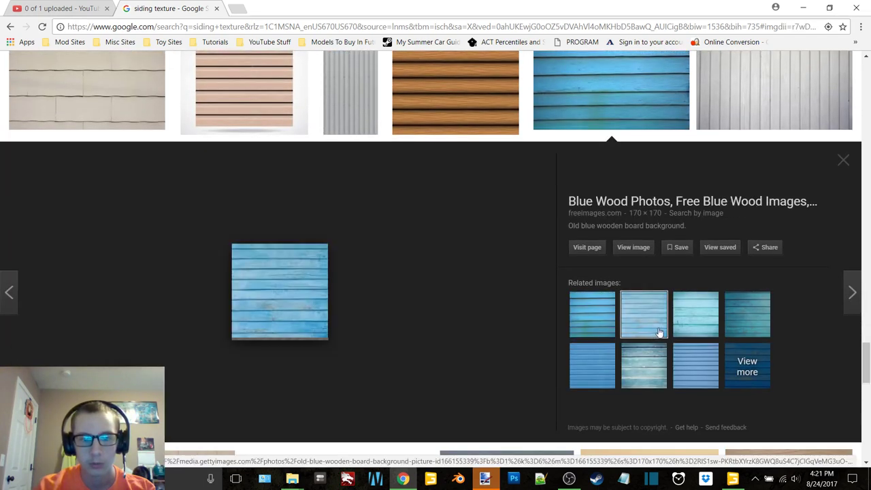
{"action": "left_click", "coordinate": [705, 328]}
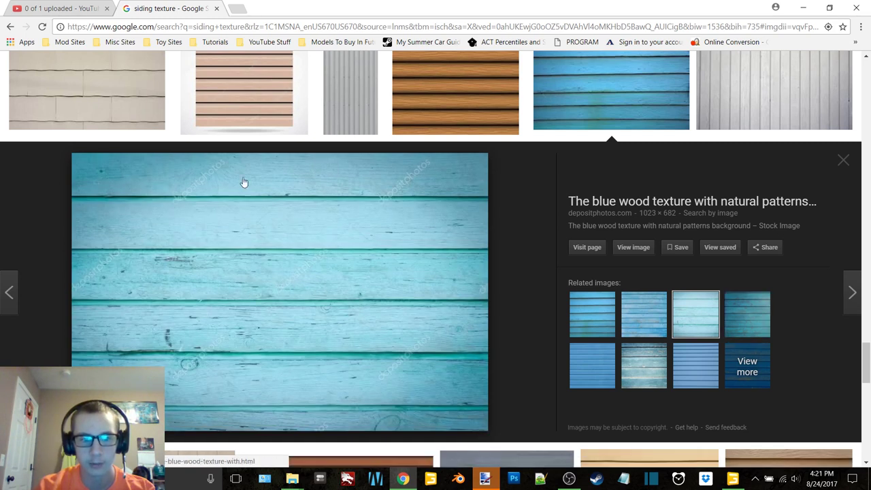
{"action": "left_click", "coordinate": [695, 382]}
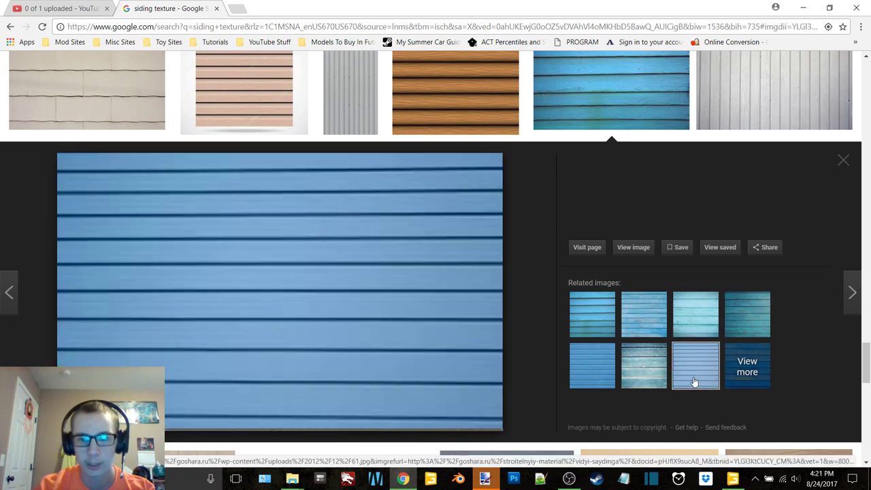
{"action": "left_click", "coordinate": [743, 318]}
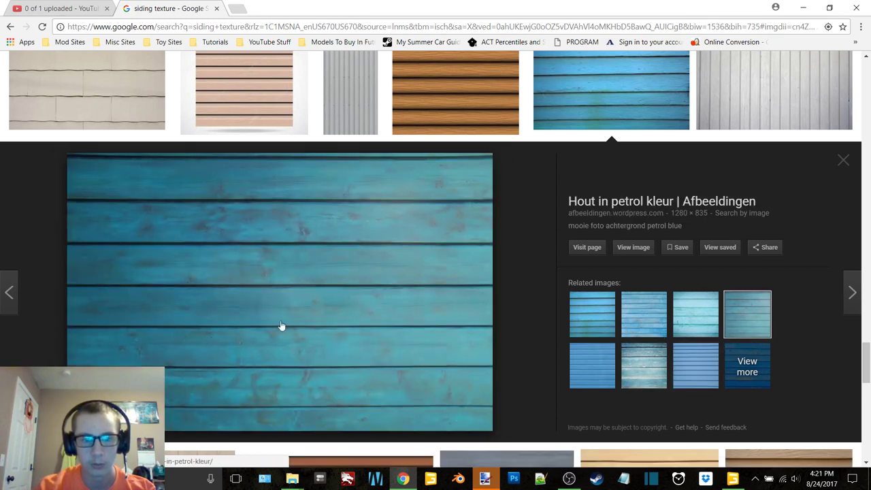
{"action": "right_click", "coordinate": [260, 265]}
{"action": "left_click", "coordinate": [308, 376]}
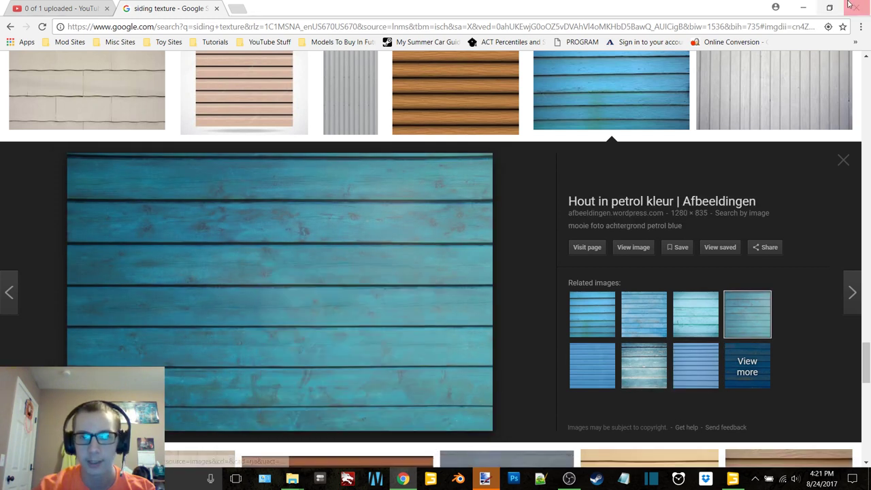
Paste the copied petrol blue wood image into gray_dutchlap_siding.dds in paint.net, keeping the canvas size
{"action": "left_click", "coordinate": [804, 8]}
{"action": "key", "text": "ctrl+v"}
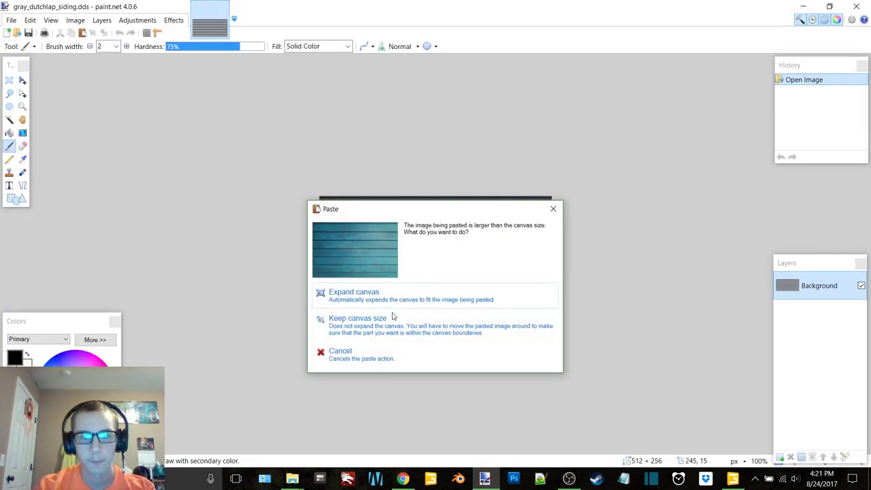
{"action": "left_click", "coordinate": [406, 323]}
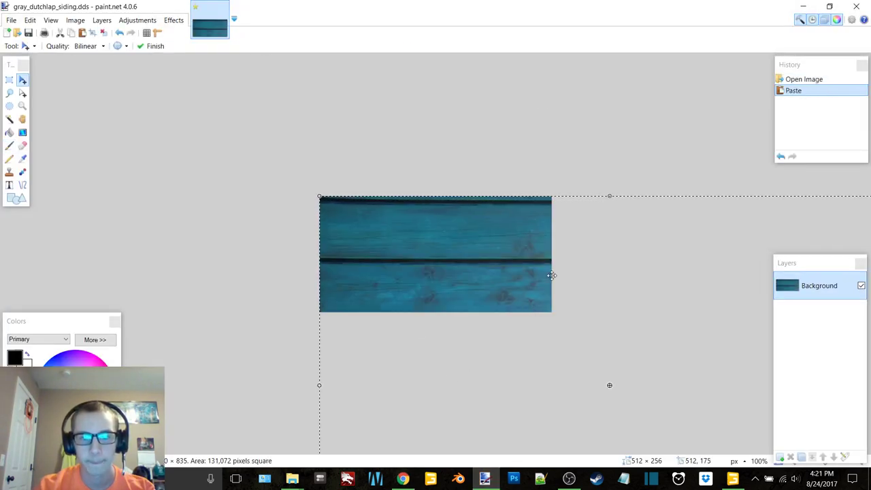
Resize the pasted image to fill the 512 × 256 canvas and save the texture with DXT3 (Explicit Alpha) compression
{"action": "key", "text": "ctrl+b"}
{"action": "left_click_drag", "start_coordinate": [671, 418], "coordinate": [494, 281]}
{"action": "scroll", "coordinate": [467, 267], "scroll_direction": "up", "scroll_amount": 4, "text": "ctrl"}
{"action": "left_click_drag", "start_coordinate": [382, 298], "coordinate": [383, 371]}
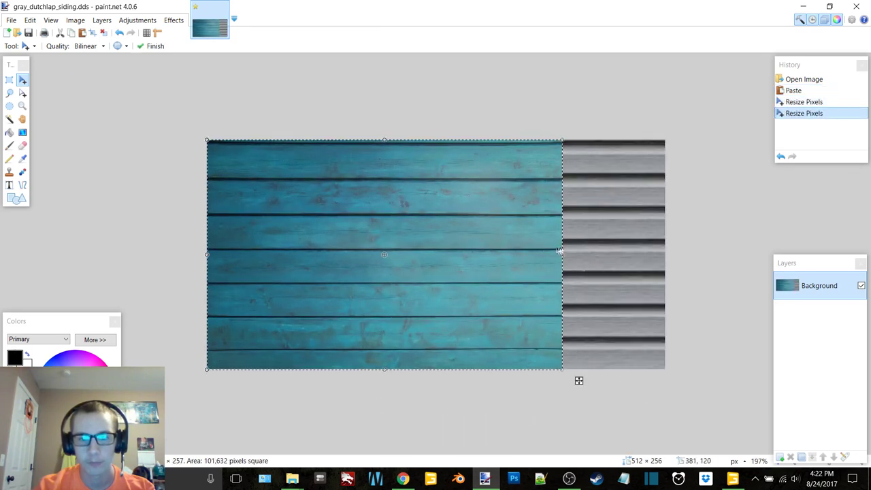
{"action": "left_click_drag", "start_coordinate": [563, 254], "coordinate": [666, 265]}
{"action": "key", "text": "ctrl+s"}
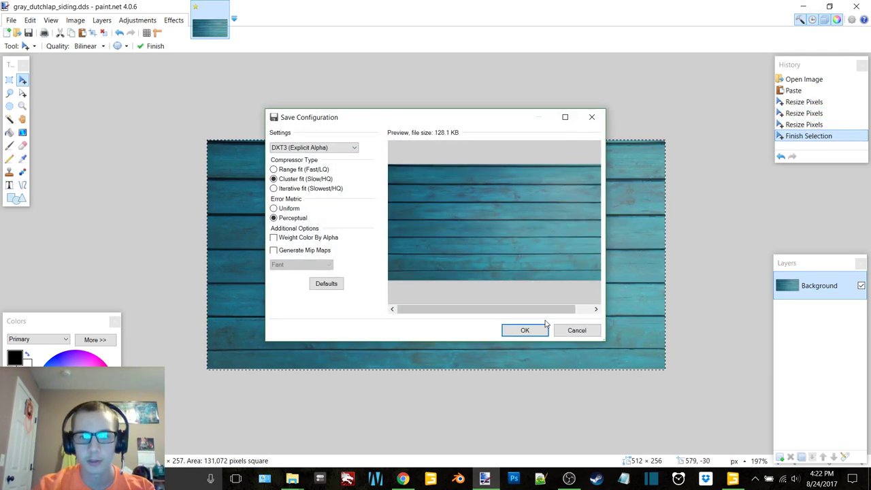
{"action": "left_click", "coordinate": [544, 327]}
Open trailer3.i3d from the Trailer3 folder in GIANTS Editor version 6.0.5
{"action": "left_click", "coordinate": [803, 6]}
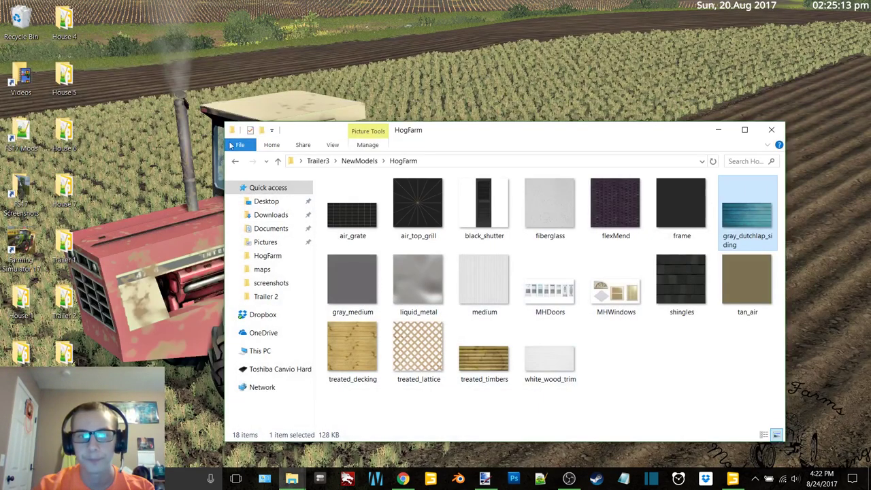
{"action": "left_click", "coordinate": [235, 162]}
{"action": "left_click", "coordinate": [234, 162]}
{"action": "double_click", "coordinate": [393, 209]}
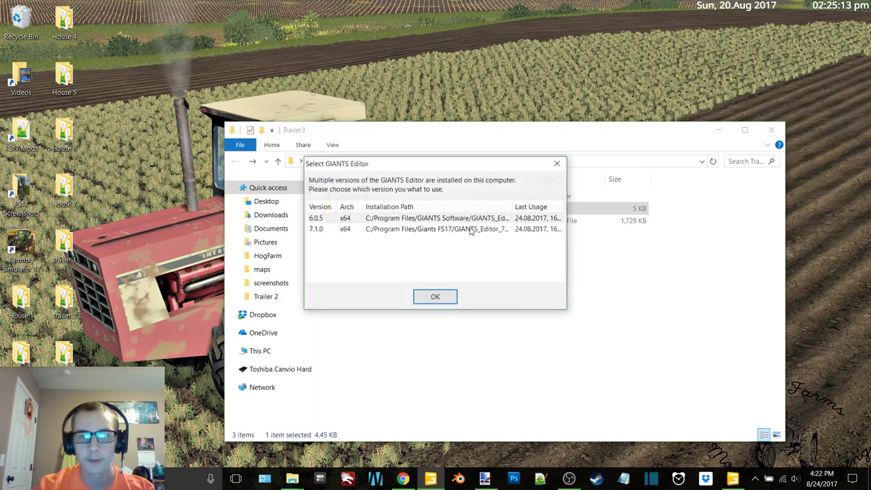
{"action": "double_click", "coordinate": [464, 217]}
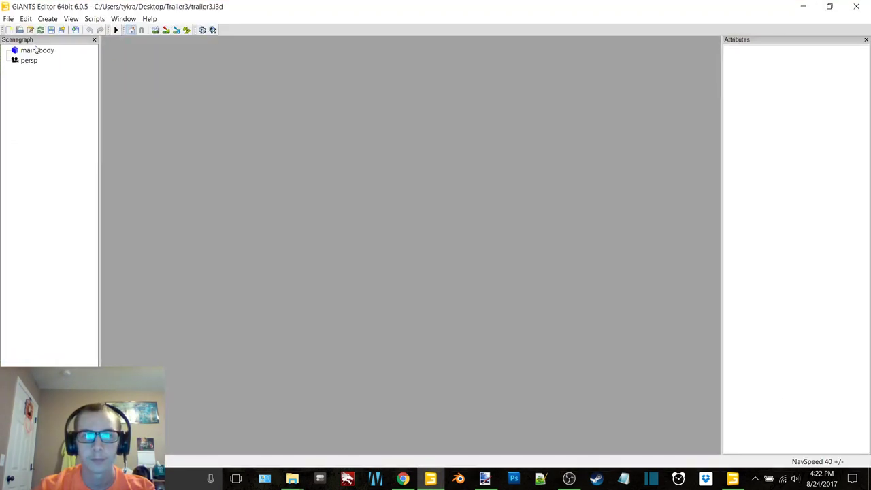
Reset main_body's translation to 0 on the X, Y and Z axes
{"action": "left_click", "coordinate": [36, 50]}
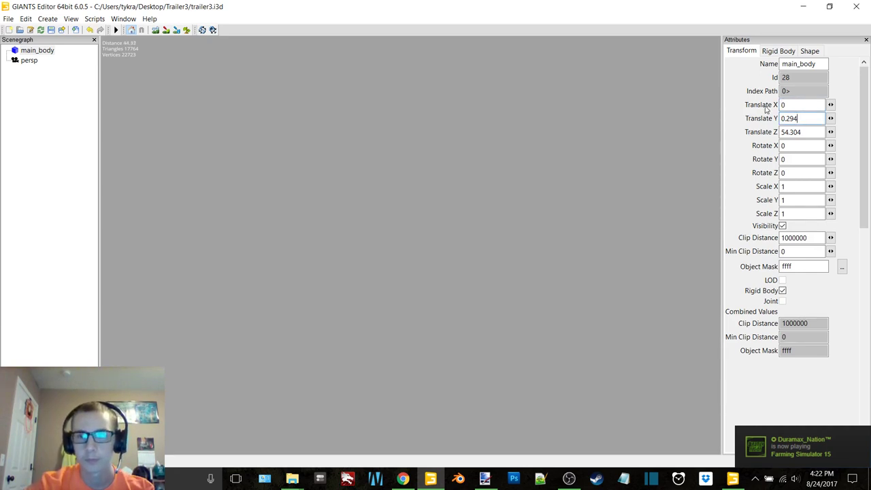
{"action": "key", "text": "BackSpace"}
{"action": "key", "text": "BackSpace"}
{"action": "key", "text": "BackSpace"}
{"action": "key", "text": "BackSpace"}
{"action": "key", "text": "Tab"}
{"action": "key", "text": "BackSpace"}
{"action": "key", "text": "BackSpace"}
{"action": "key", "text": "BackSpace"}
{"action": "key", "text": "BackSpace"}
{"action": "key", "text": "BackSpace"}
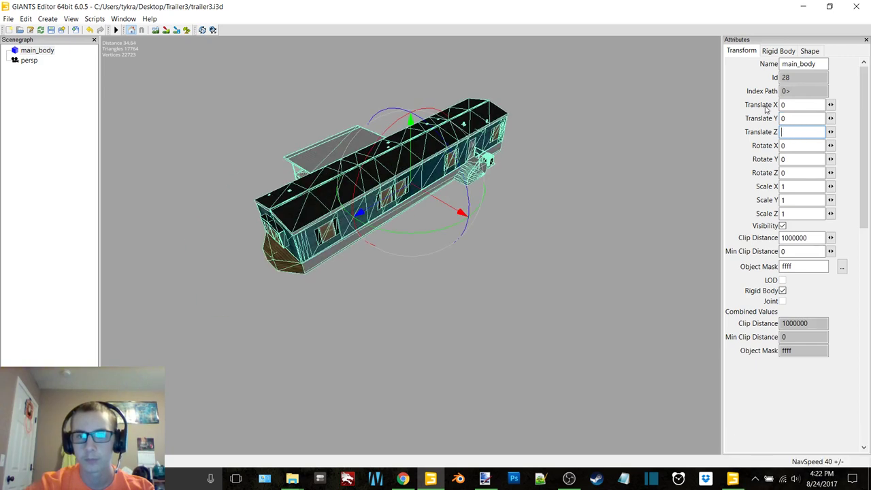
Paste a light into the trailer3 scene to illuminate the blue siding
{"action": "left_click", "coordinate": [532, 316]}
{"action": "right_click_drag", "start_coordinate": [496, 318], "coordinate": [535, 313], "text": "alt"}
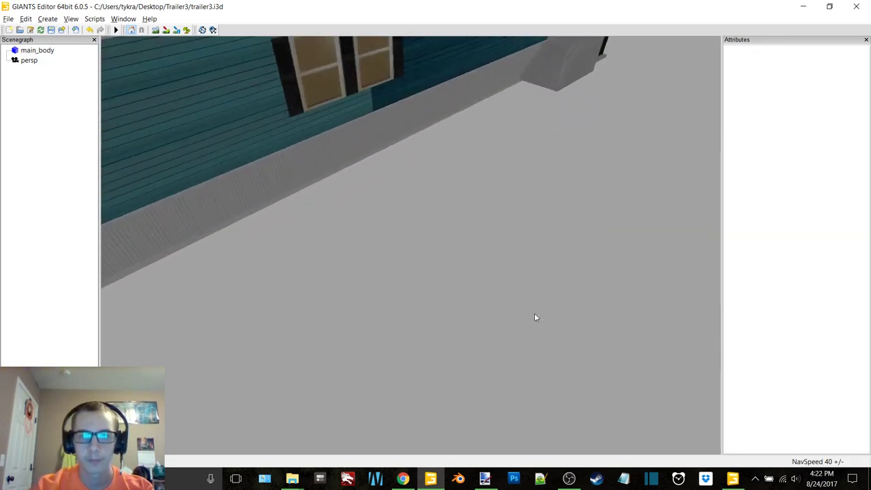
{"action": "left_click_drag", "start_coordinate": [535, 313], "coordinate": [504, 244], "text": "alt"}
{"action": "right_click_drag", "start_coordinate": [504, 243], "coordinate": [493, 245], "text": "alt"}
{"action": "middle_click_drag", "start_coordinate": [558, 221], "coordinate": [501, 216], "text": "alt"}
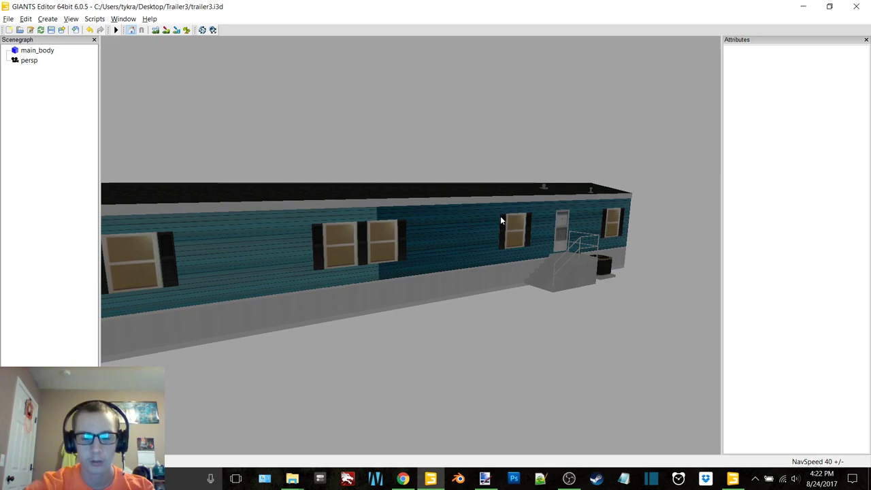
{"action": "key", "text": "ctrl+v"}
Examine the blue siding on the trailer's long side and on the gabled end wall with the double window
{"action": "left_click_drag", "start_coordinate": [472, 270], "coordinate": [507, 274], "text": "alt"}
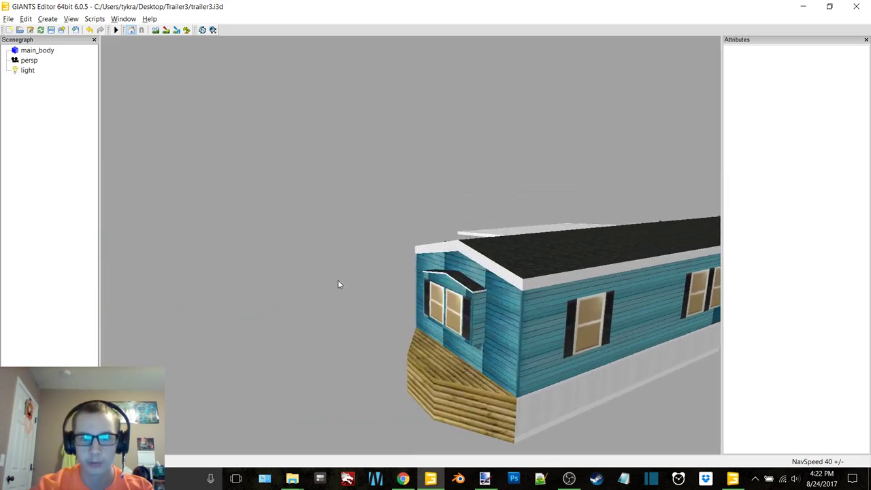
{"action": "right_click_drag", "start_coordinate": [338, 283], "coordinate": [368, 286], "text": "alt"}
{"action": "left_click_drag", "start_coordinate": [368, 283], "coordinate": [607, 288], "text": "alt"}
{"action": "right_click_drag", "start_coordinate": [607, 287], "coordinate": [535, 277], "text": "alt"}
{"action": "mouse_move", "coordinate": [534, 277]}
{"action": "middle_mouse_down", "text": "alt"}
{"action": "mouse_move", "coordinate": [563, 277]}
{"action": "mouse_move", "coordinate": [545, 273]}
{"action": "middle_mouse_up", "text": "alt"}
{"action": "left_click_drag", "start_coordinate": [546, 273], "coordinate": [414, 272], "text": "alt"}
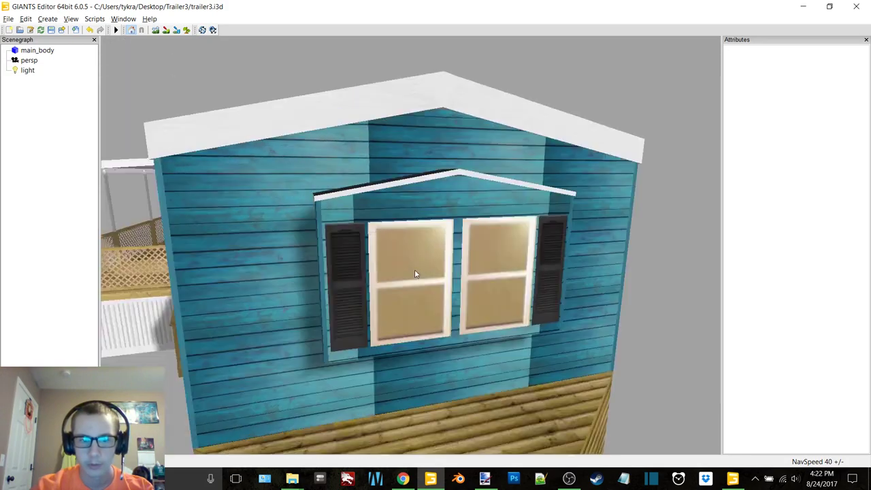
{"action": "right_click_drag", "start_coordinate": [414, 272], "coordinate": [579, 273], "text": "alt"}
{"action": "scroll", "coordinate": [578, 273], "scroll_direction": "down", "scroll_amount": 5}
{"action": "left_click_drag", "start_coordinate": [578, 273], "coordinate": [507, 269], "text": "alt"}
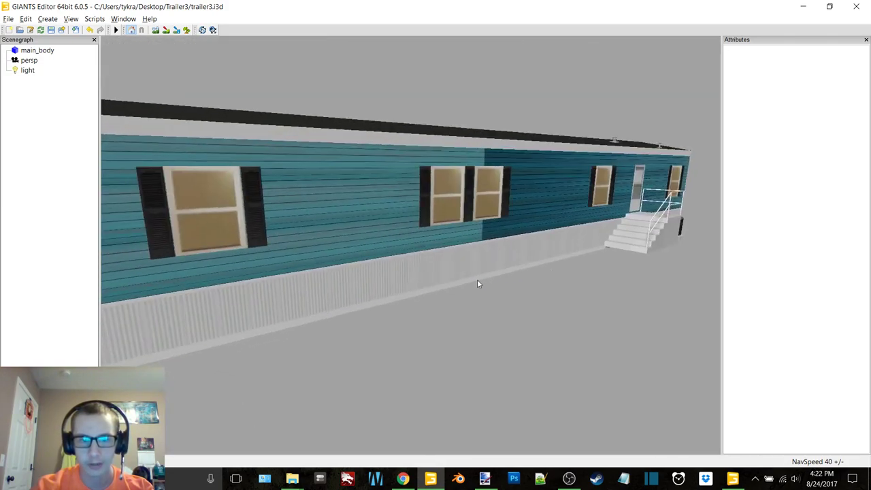
{"action": "scroll", "coordinate": [486, 273], "scroll_direction": "down", "scroll_amount": 4}
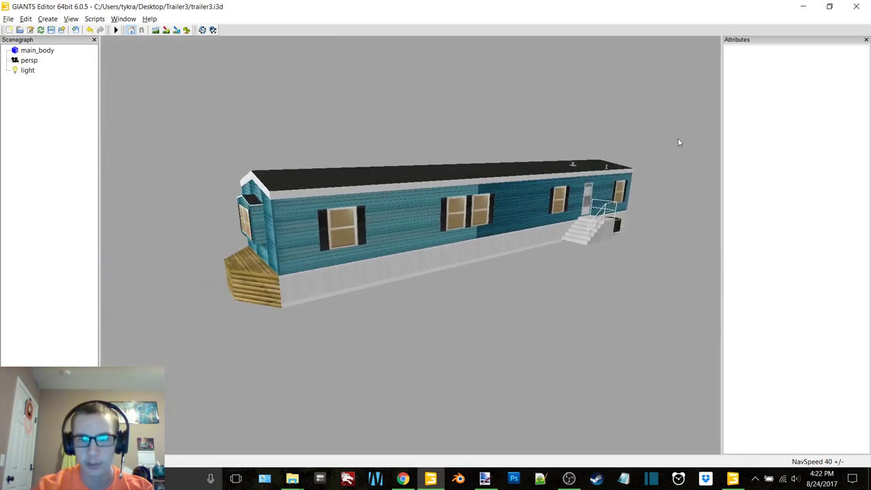
Switch to Chrome and compare the related blue siding images as alternatives for the trailer texture
{"action": "left_click", "coordinate": [802, 5]}
{"action": "left_click", "coordinate": [403, 479]}
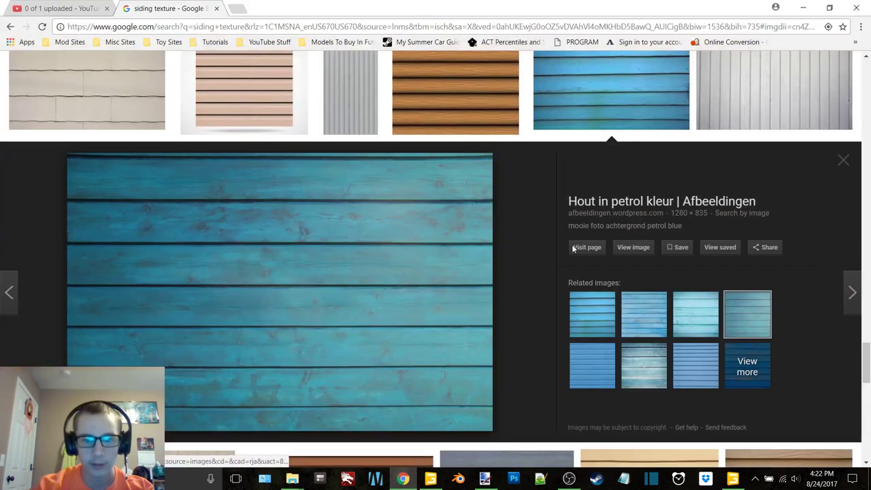
{"action": "left_click", "coordinate": [592, 367]}
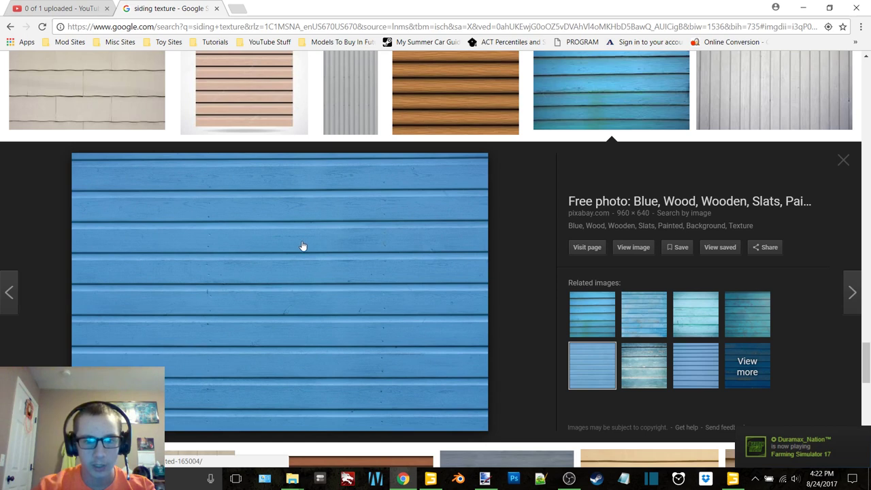
{"action": "right_click", "coordinate": [303, 246]}
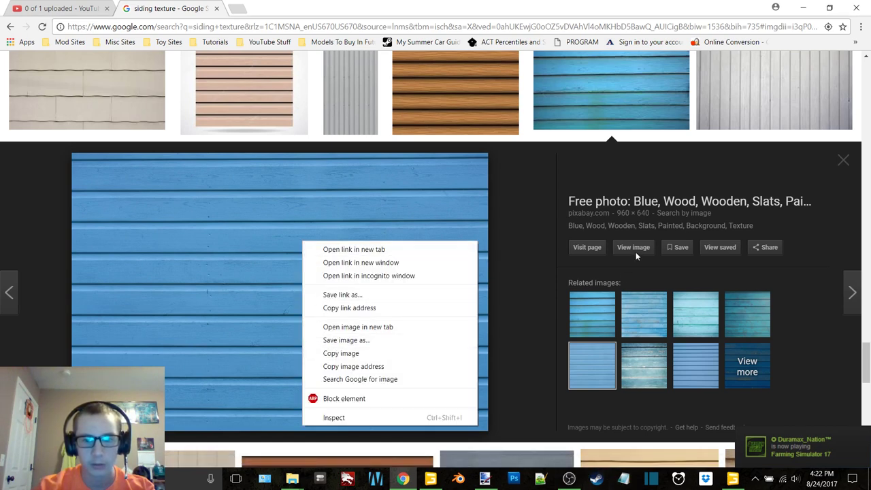
{"action": "left_click", "coordinate": [601, 316]}
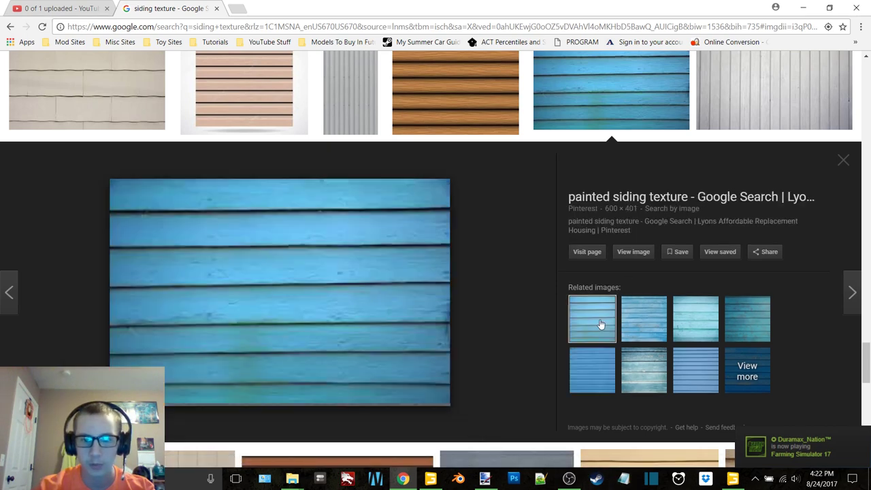
{"action": "left_click", "coordinate": [707, 379]}
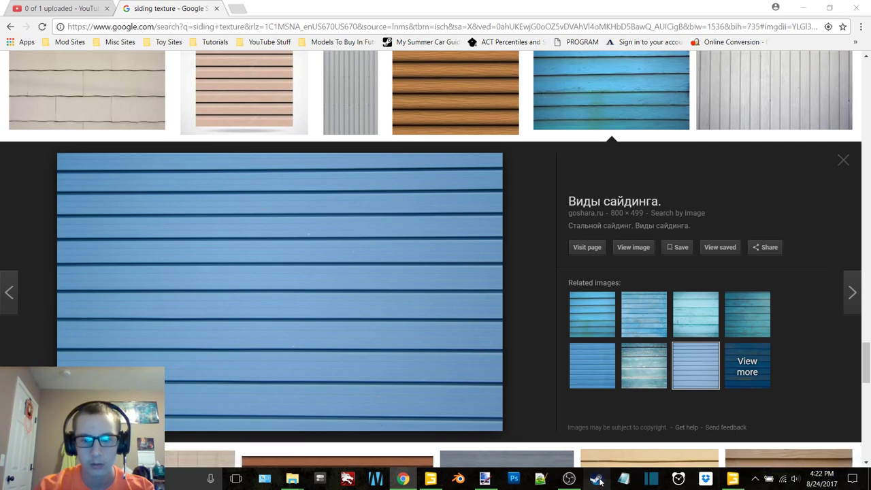
Switch to Steam, change the account's friends status, and close the friends list and the Steam window
{"action": "mouse_move", "coordinate": [600, 480]}
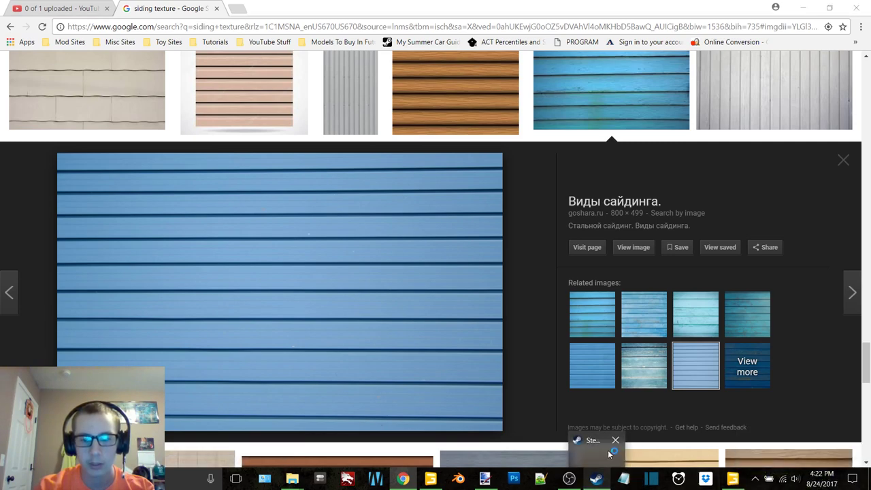
{"action": "left_click", "coordinate": [593, 449]}
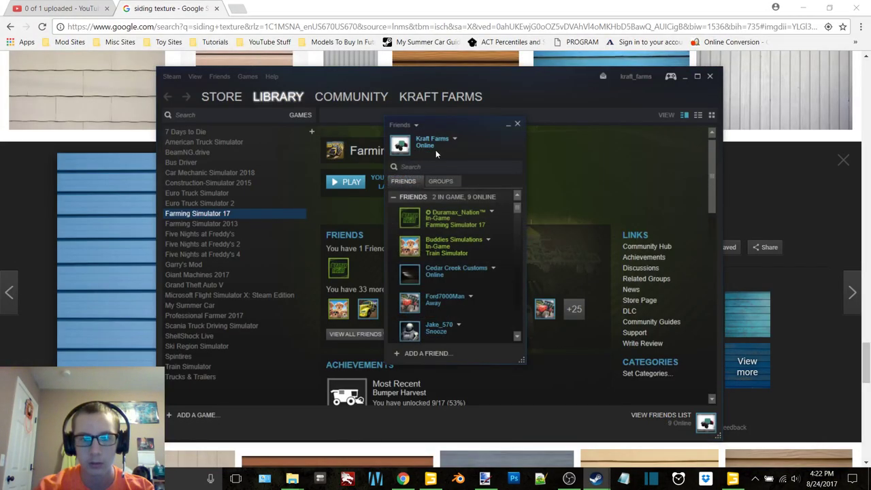
{"action": "left_click", "coordinate": [453, 139]}
{"action": "left_click", "coordinate": [468, 213]}
{"action": "left_click", "coordinate": [518, 124]}
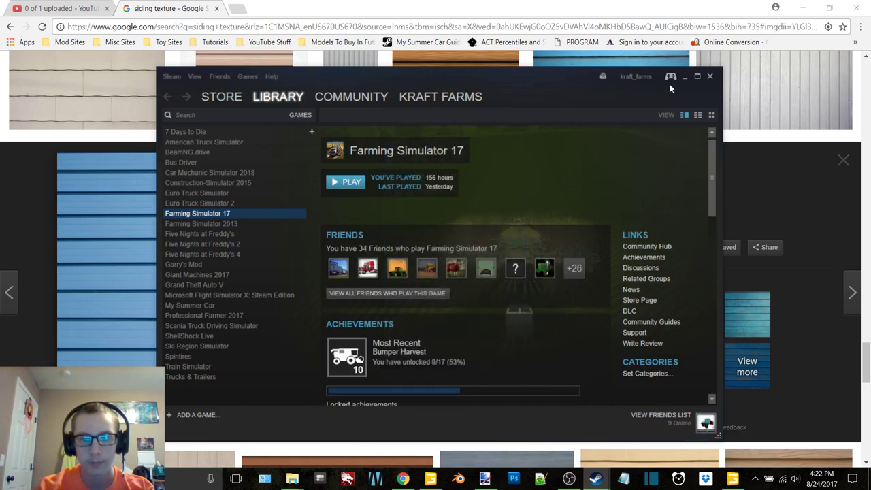
{"action": "left_click", "coordinate": [709, 76]}
Close the image preview and look through the siding texture results for another suitable colour
{"action": "left_click", "coordinate": [835, 172]}
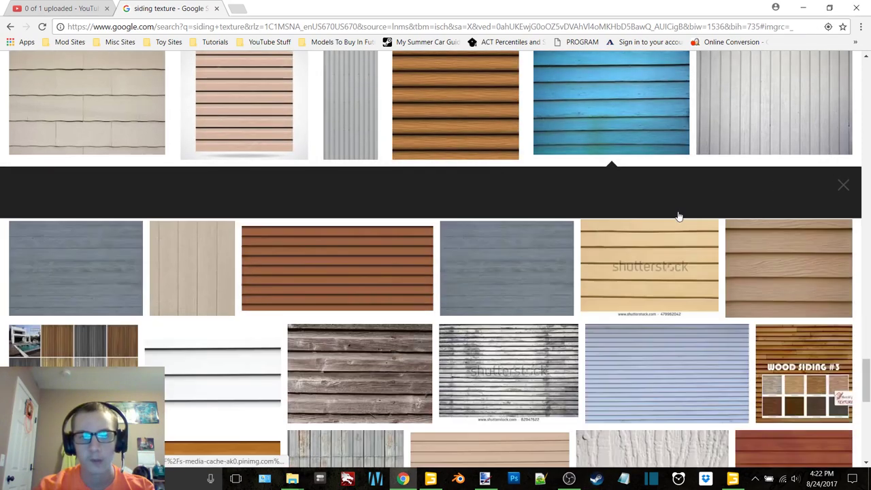
{"action": "scroll", "coordinate": [456, 291], "scroll_direction": "down", "scroll_amount": 3}
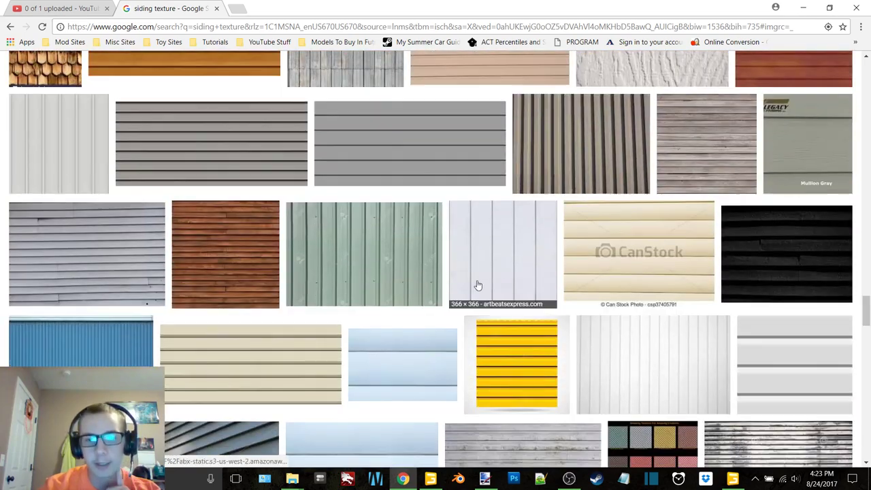
{"action": "scroll", "coordinate": [480, 281], "scroll_direction": "down", "scroll_amount": 3}
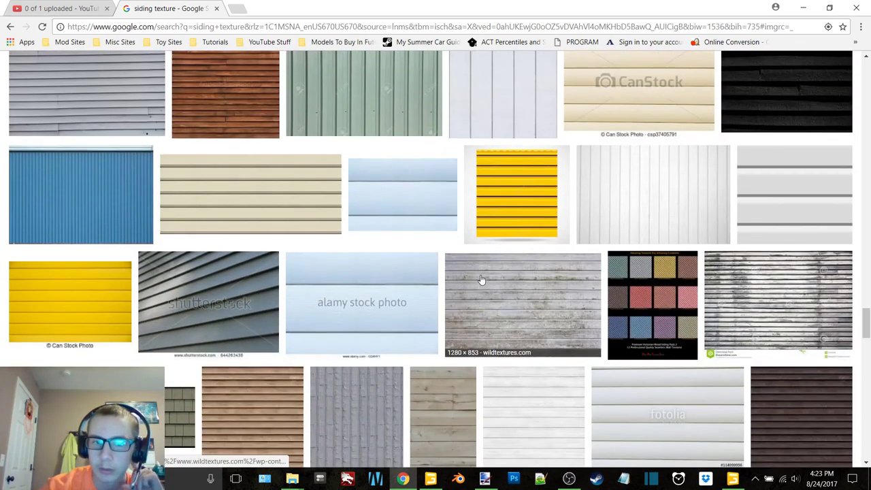
{"action": "scroll", "coordinate": [480, 280], "scroll_direction": "down", "scroll_amount": 5}
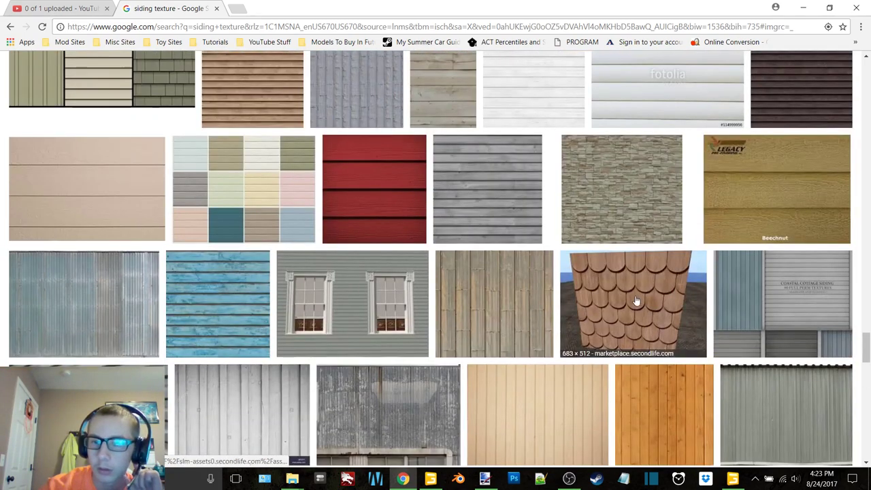
{"action": "scroll", "coordinate": [633, 302], "scroll_direction": "down", "scroll_amount": 10}
{"action": "scroll", "coordinate": [634, 302], "scroll_direction": "up", "scroll_amount": 15}
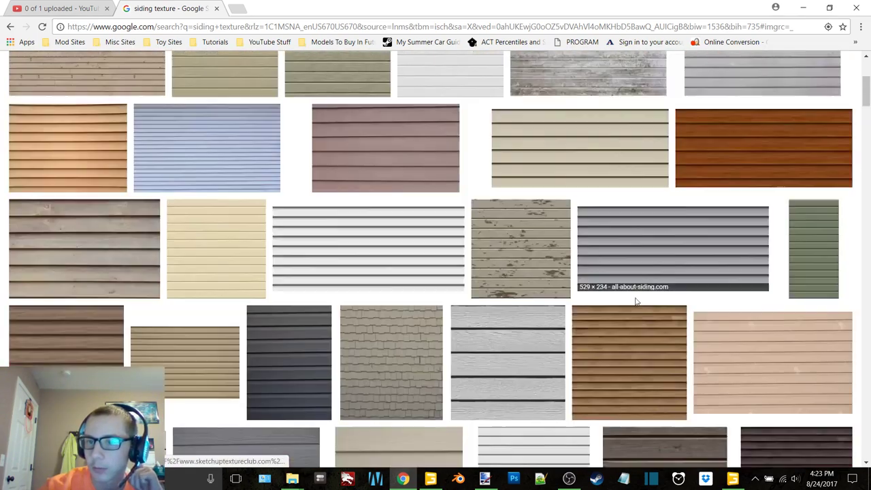
{"action": "scroll", "coordinate": [856, 169], "scroll_direction": "down", "scroll_amount": 5}
{"action": "scroll", "coordinate": [856, 168], "scroll_direction": "up", "scroll_amount": 5}
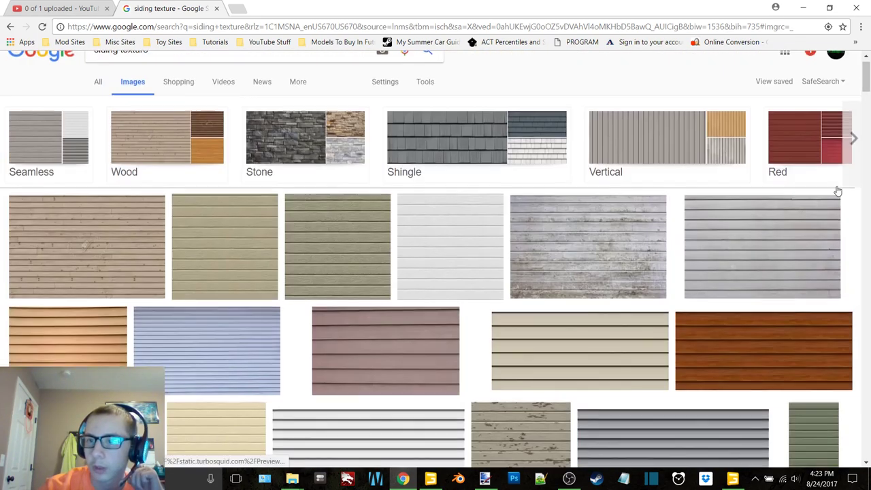
Refine the image search to "blue siding texture"
{"action": "left_click", "coordinate": [851, 170]}
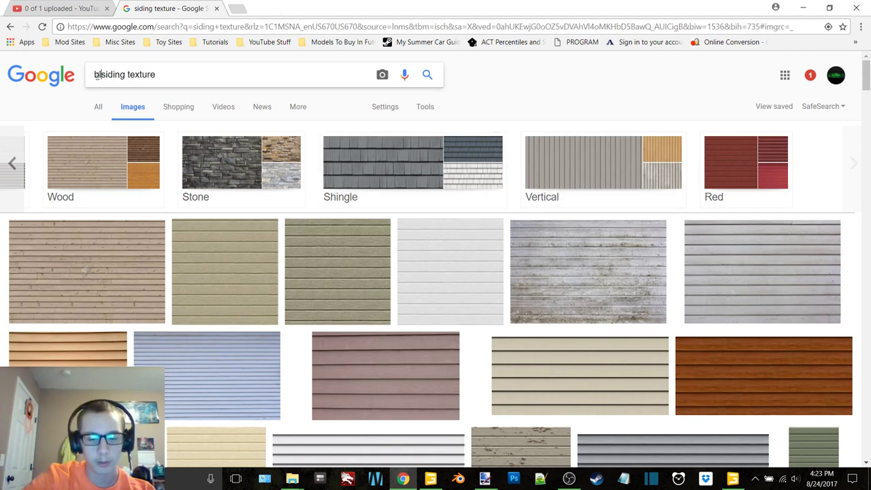
{"action": "type", "text": "lue"}
{"action": "key", "text": "Return"}
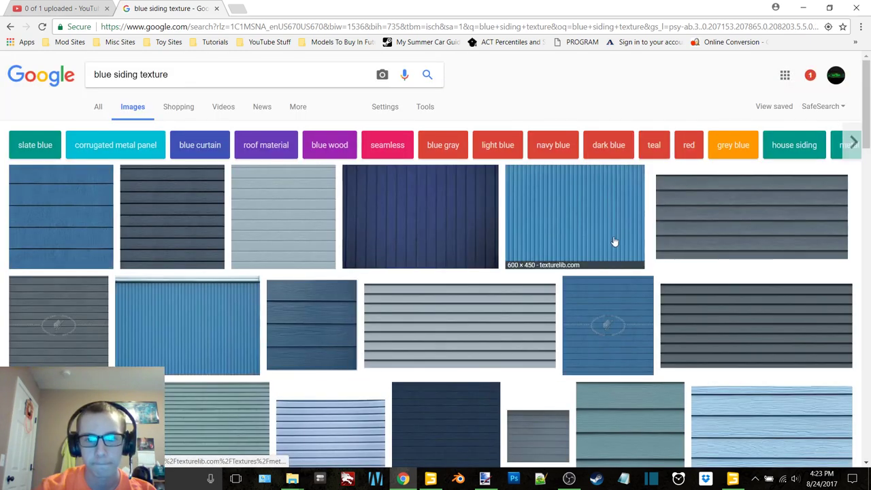
Copy the dark navy "Blue siding wood texture seamless 09082" image from the results and minimise the browser
{"action": "scroll", "coordinate": [645, 242], "scroll_direction": "down", "scroll_amount": 2}
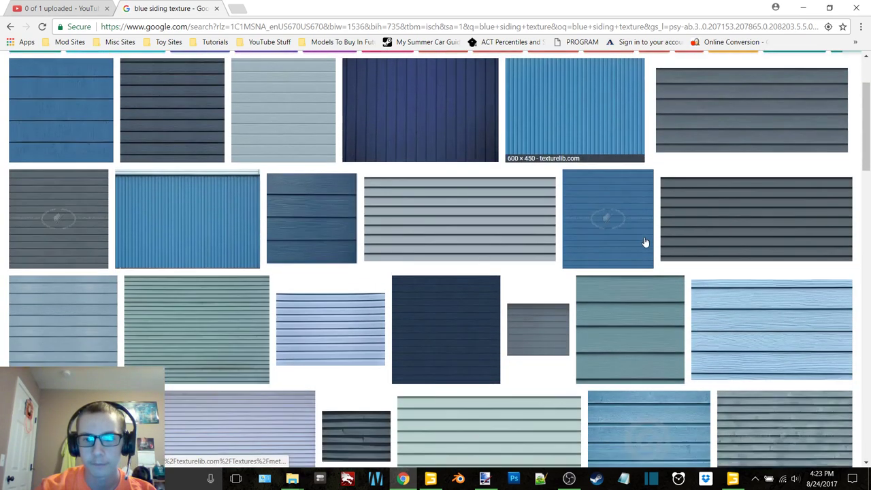
{"action": "scroll", "coordinate": [645, 243], "scroll_direction": "down", "scroll_amount": 4}
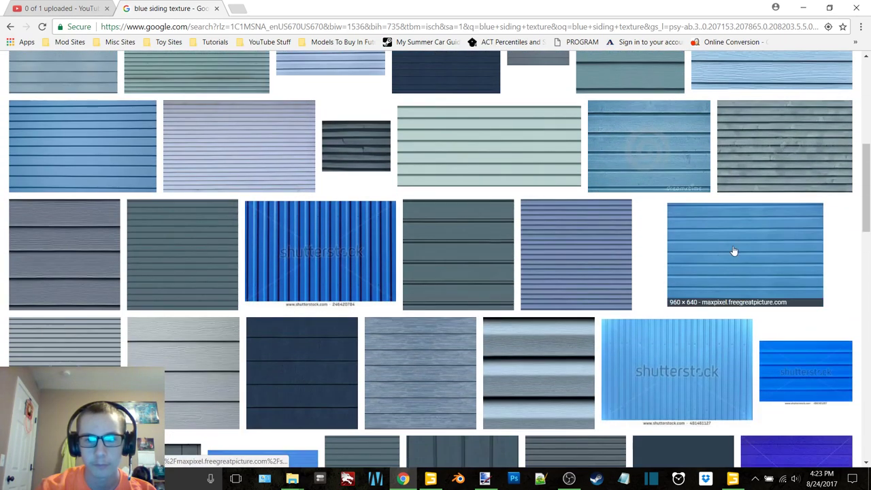
{"action": "scroll", "coordinate": [712, 247], "scroll_direction": "down", "scroll_amount": 3}
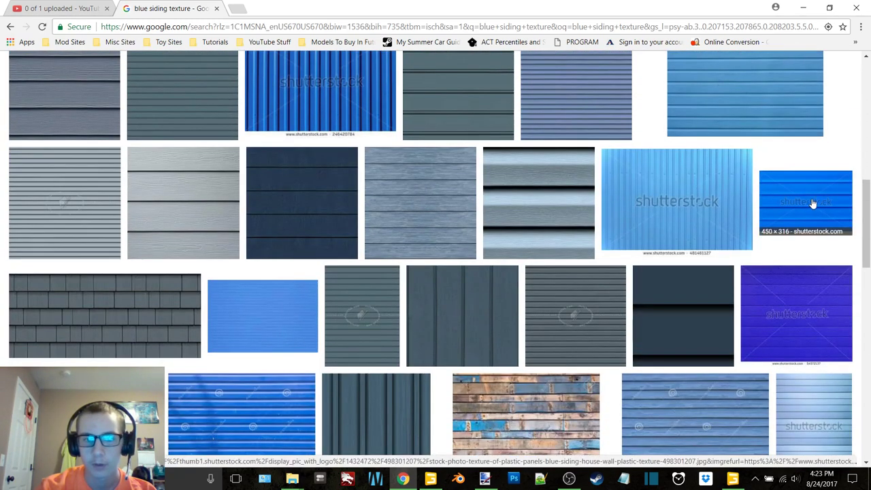
{"action": "left_click", "coordinate": [321, 203]}
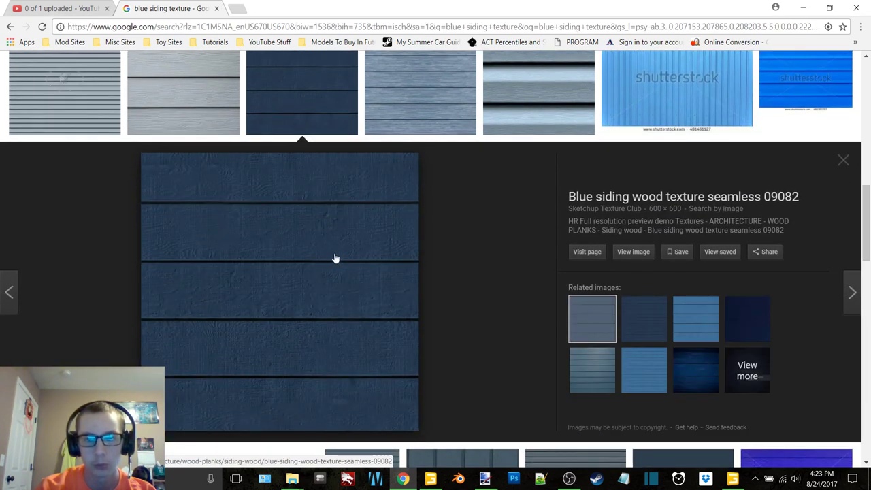
{"action": "right_click", "coordinate": [246, 281]}
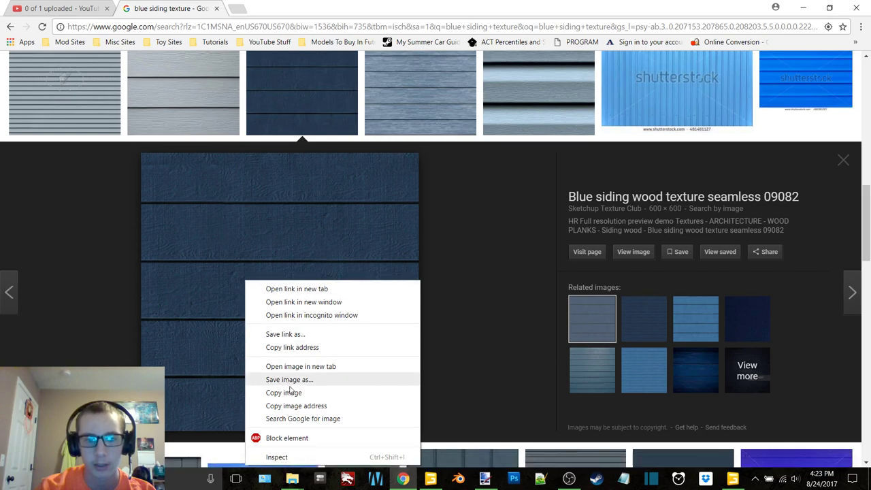
{"action": "left_click", "coordinate": [293, 398]}
{"action": "left_click", "coordinate": [803, 8]}
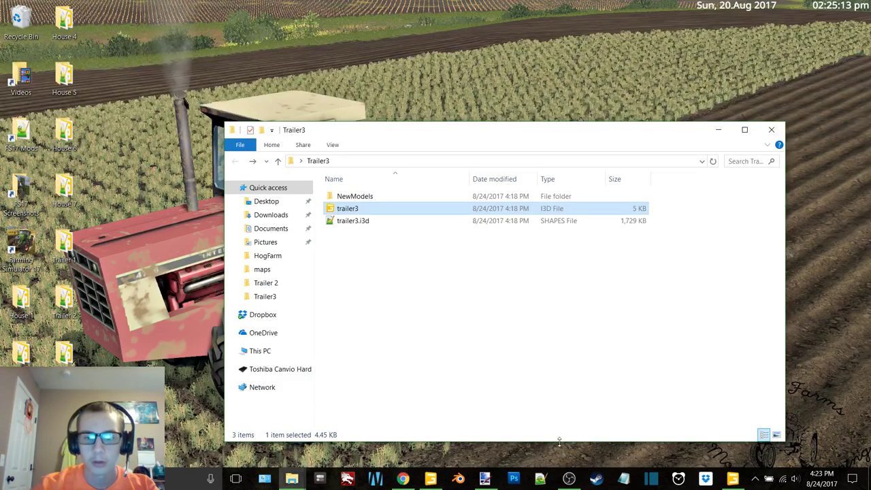
Switch to paint.net and paste the navy siding into gray_dutchlap_siding.dds, keeping the canvas size
{"action": "left_click", "coordinate": [485, 478]}
{"action": "key", "text": "ctrl+v"}
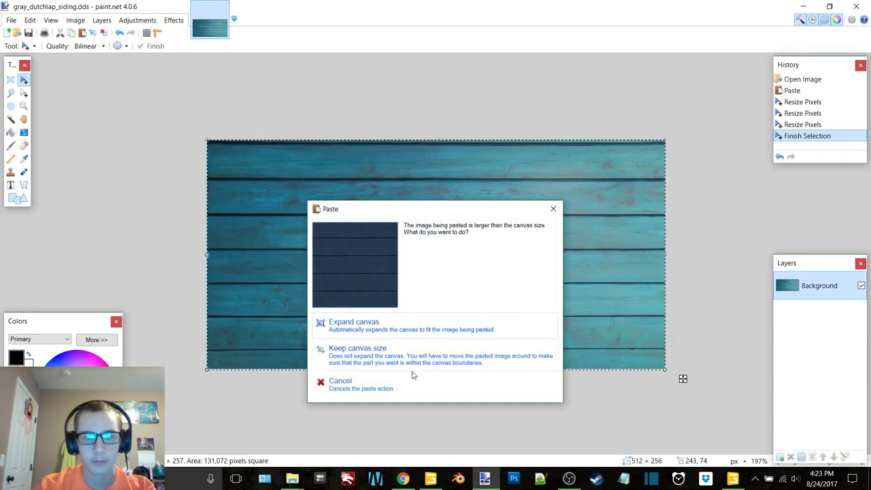
{"action": "left_click", "coordinate": [412, 369]}
{"action": "scroll", "coordinate": [610, 332], "scroll_direction": "down", "scroll_amount": 2, "text": "ctrl"}
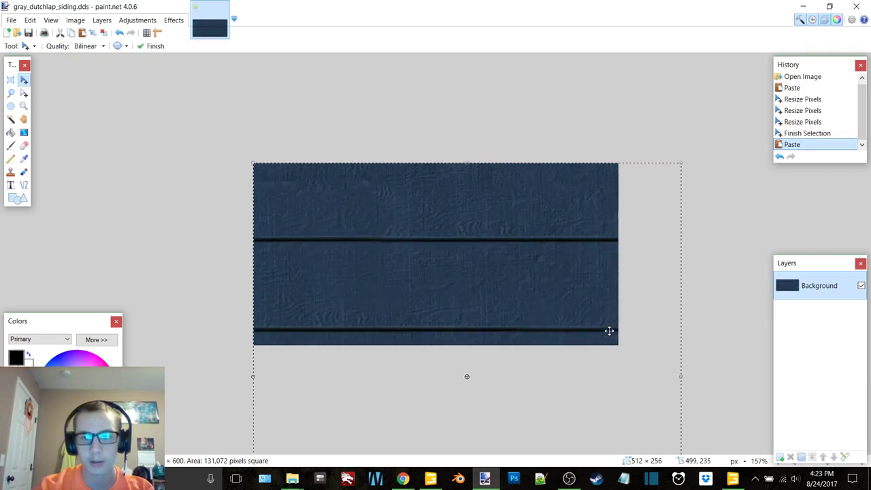
Move and resize the pasted navy siding to fill the 512 × 256 canvas, and save gray_dutchlap_siding.dds
{"action": "left_click_drag", "start_coordinate": [480, 254], "coordinate": [479, 198]}
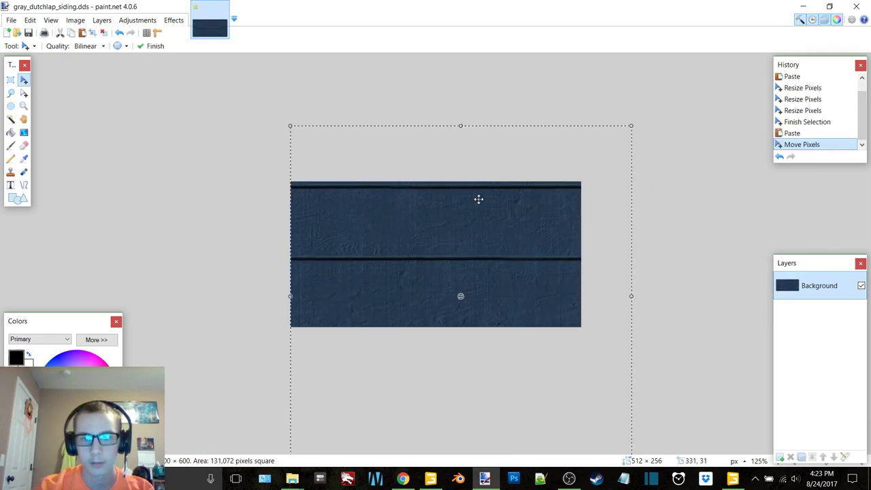
{"action": "left_click_drag", "start_coordinate": [461, 126], "coordinate": [455, 297]}
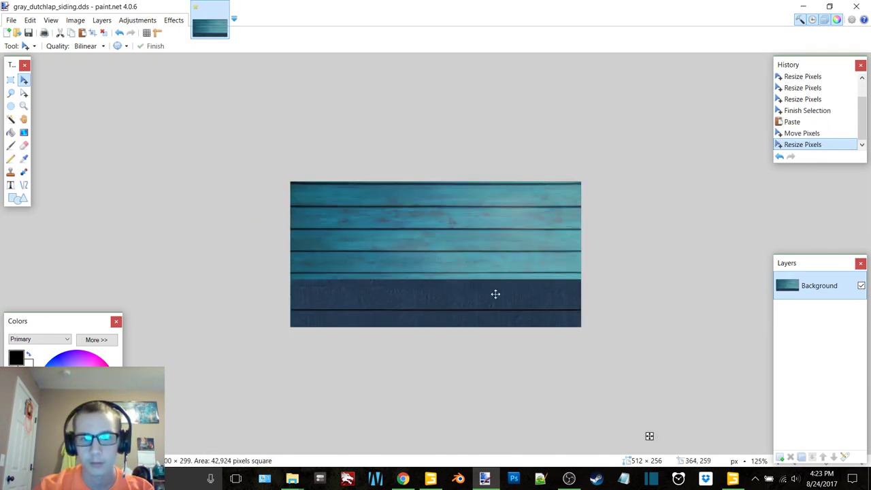
{"action": "left_click_drag", "start_coordinate": [482, 158], "coordinate": [479, 196]}
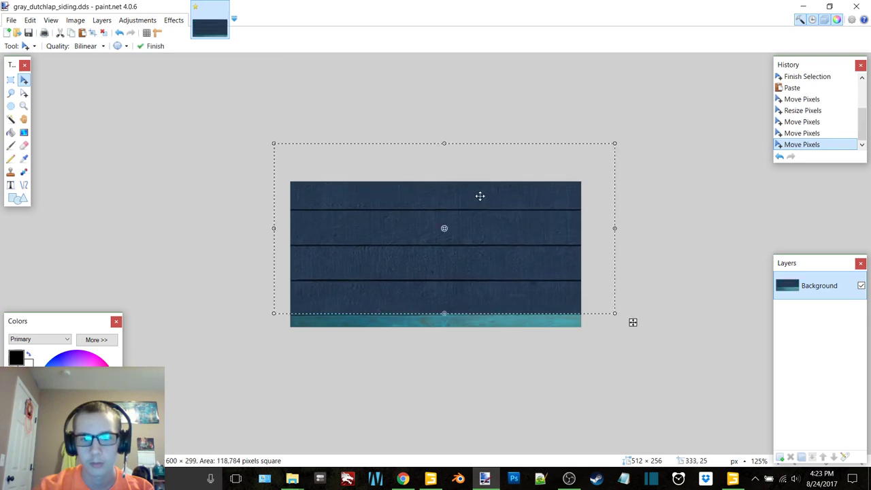
{"action": "left_click_drag", "start_coordinate": [443, 314], "coordinate": [443, 329]}
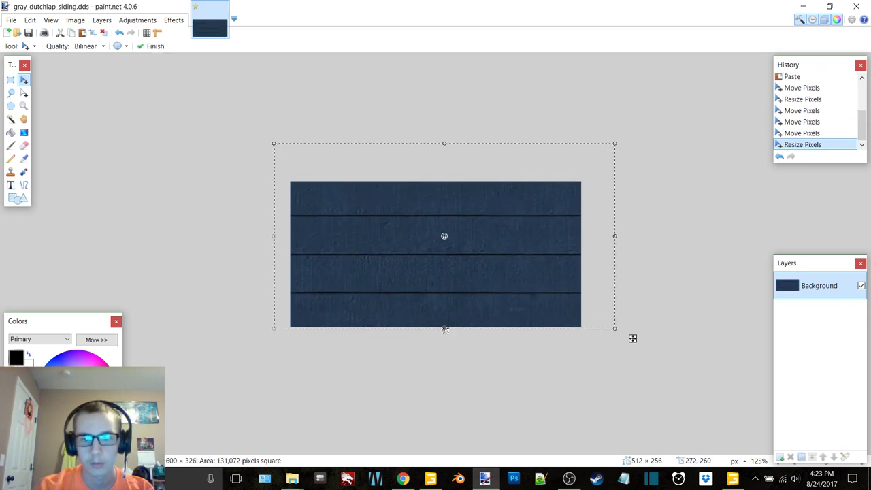
{"action": "left_click_drag", "start_coordinate": [445, 160], "coordinate": [443, 183]}
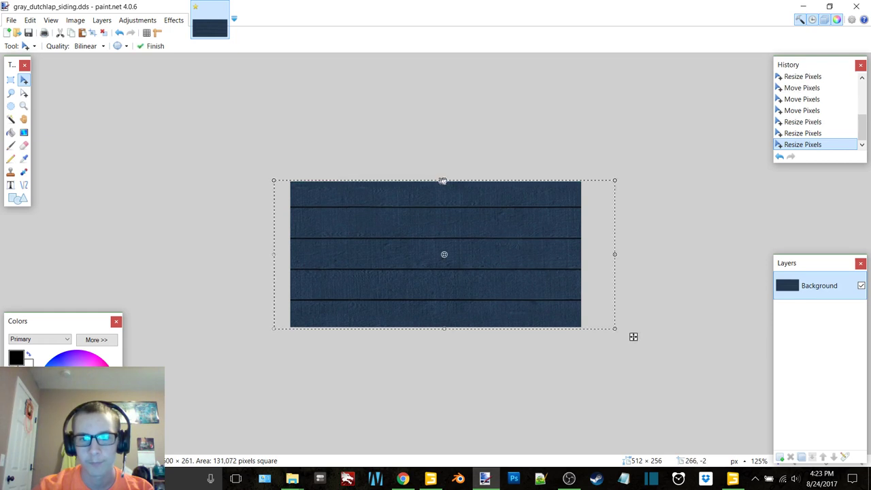
{"action": "left_click_drag", "start_coordinate": [443, 328], "coordinate": [443, 329]}
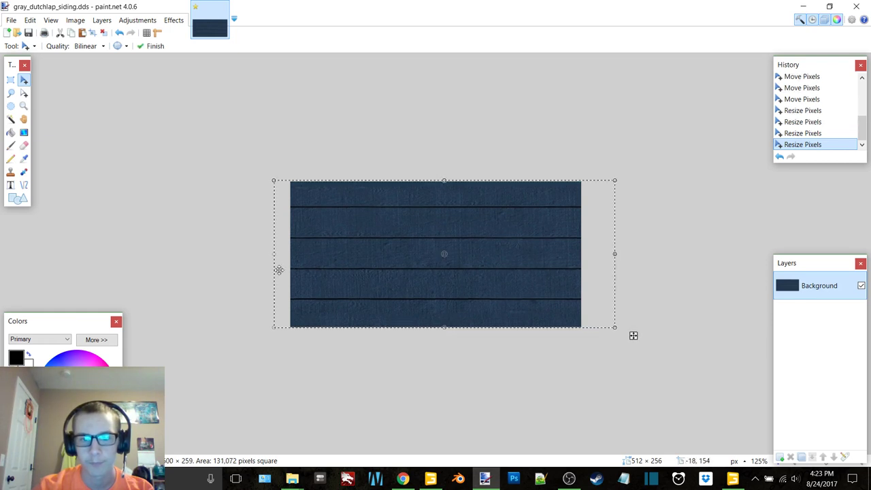
{"action": "left_click_drag", "start_coordinate": [273, 254], "coordinate": [291, 254]}
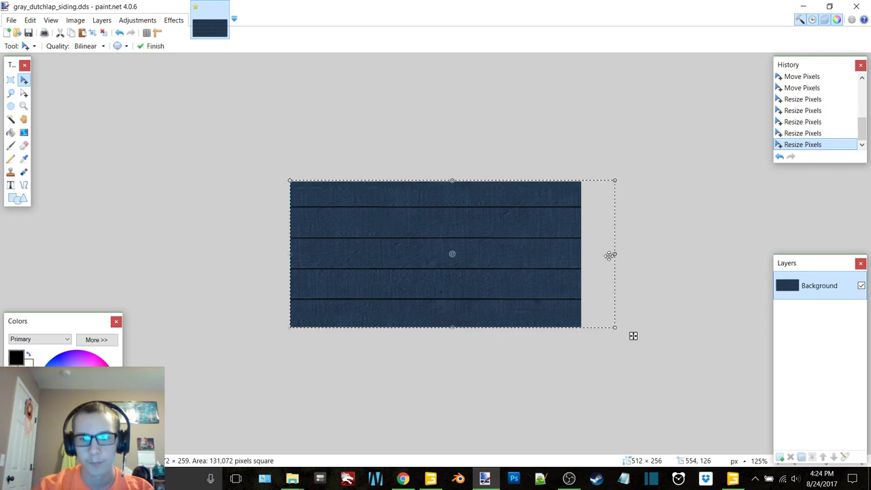
{"action": "left_click_drag", "start_coordinate": [614, 254], "coordinate": [583, 252]}
{"action": "key", "text": "Return"}
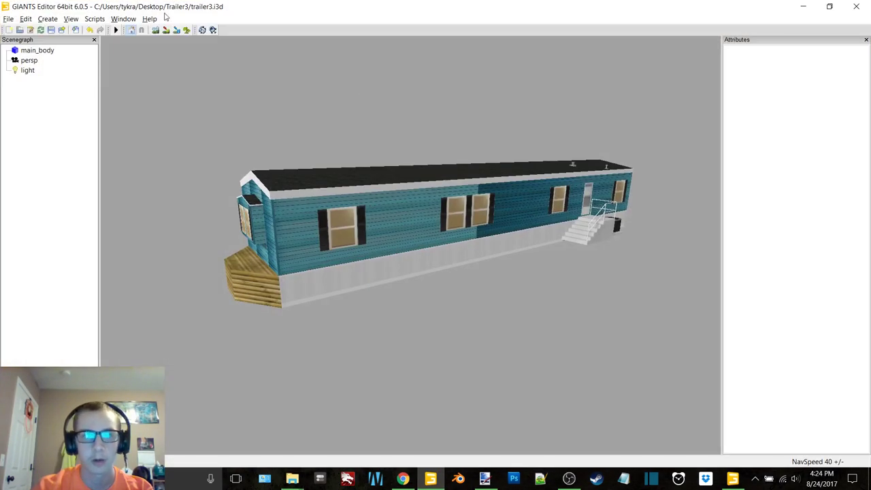
Reload the textures of trailer3.i3d in GIANTS Editor and examine the navy siding on the trailer up close
{"action": "left_click", "coordinate": [202, 31]}
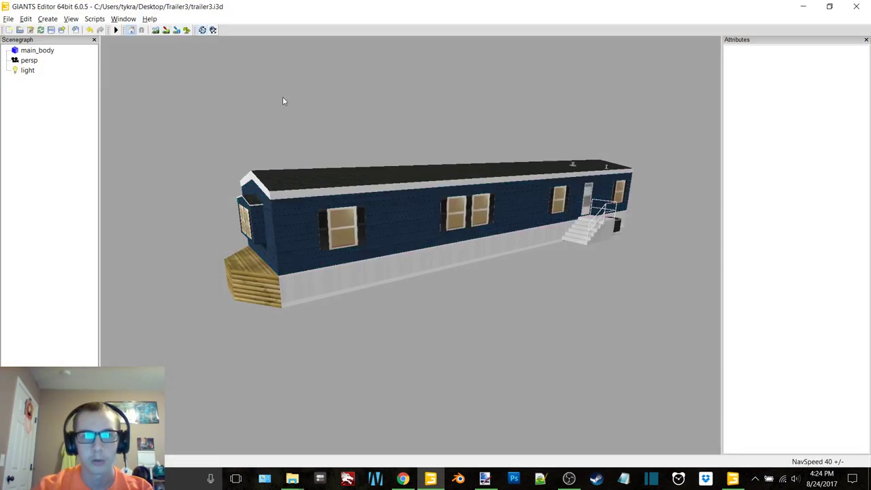
{"action": "scroll", "coordinate": [484, 271], "scroll_direction": "up", "scroll_amount": 5}
{"action": "left_click_drag", "start_coordinate": [505, 279], "coordinate": [388, 270], "text": "alt"}
{"action": "right_click_drag", "start_coordinate": [388, 274], "coordinate": [303, 219]}
Close GIANTS Editor and clear the paint.net and Trailer3 folder windows from the desktop
{"action": "left_click", "coordinate": [856, 6]}
{"action": "left_click", "coordinate": [467, 237]}
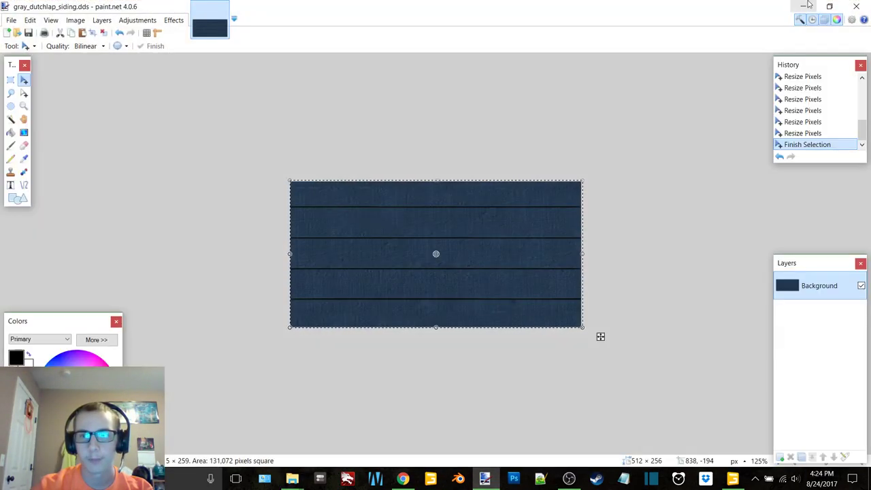
{"action": "left_click", "coordinate": [807, 5]}
{"action": "left_click", "coordinate": [768, 128]}
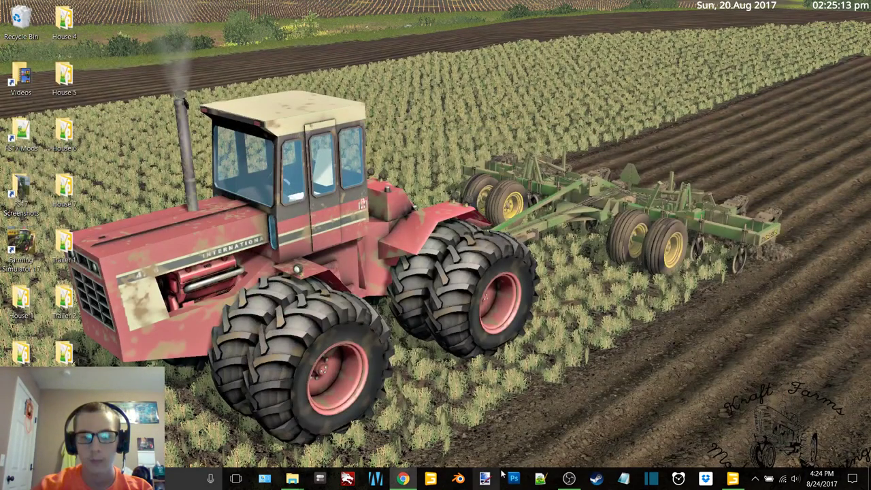
{"action": "left_click", "coordinate": [408, 480]}
{"action": "left_click", "coordinate": [216, 9]}
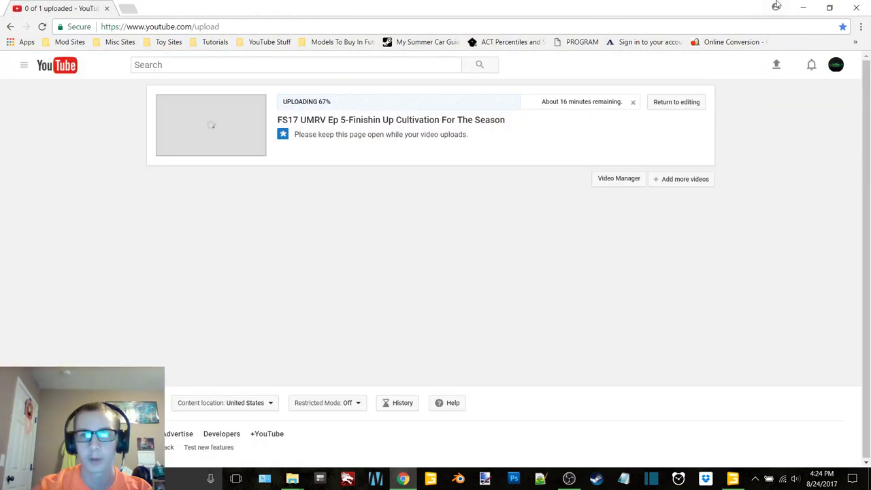
{"action": "left_click", "coordinate": [803, 7]}
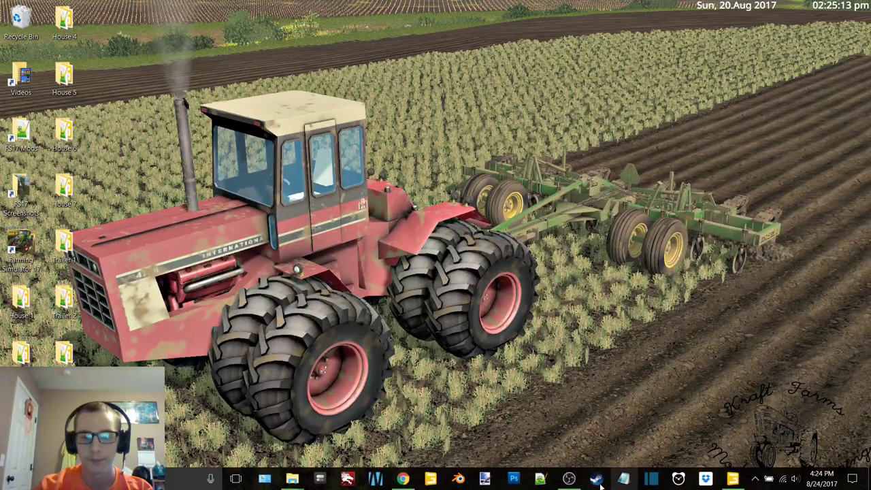
{"action": "left_click", "coordinate": [569, 479]}
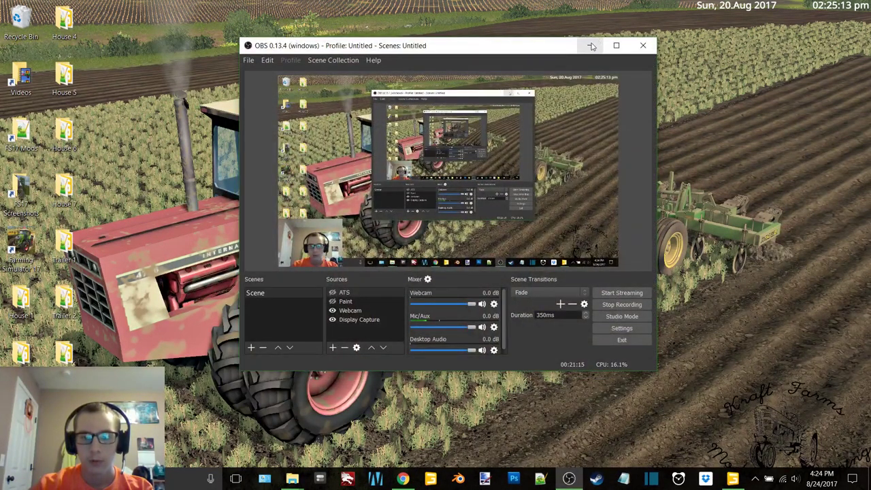
{"action": "left_click", "coordinate": [592, 46]}
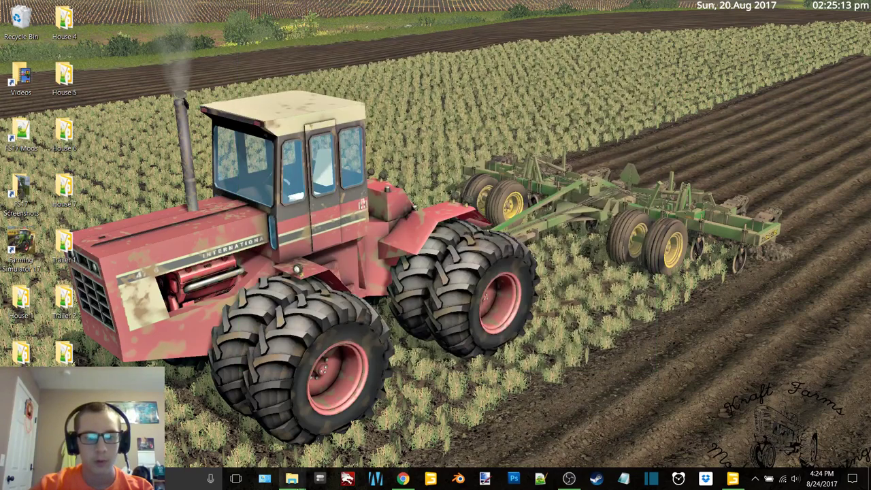
Close the FS17_LincolnCreek maps folder, and create and open a Houses folder in NoDak Farms' maps/Models/Town folder
{"action": "mouse_move", "coordinate": [292, 480]}
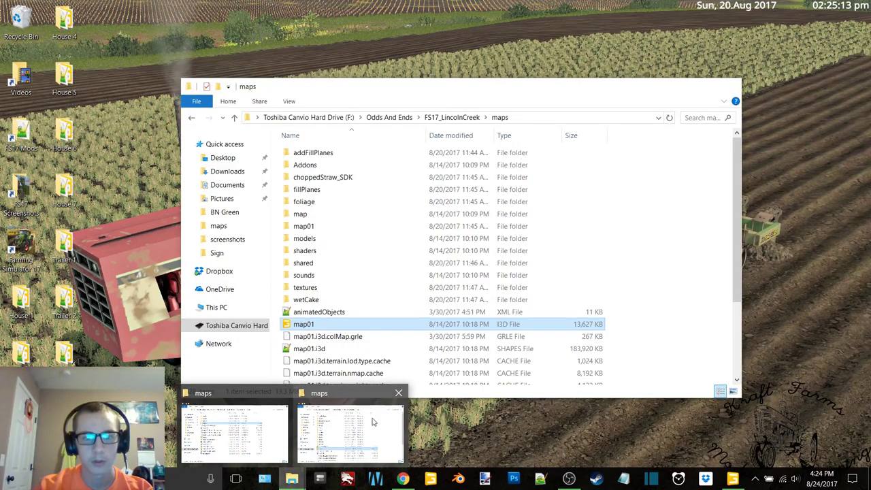
{"action": "left_click", "coordinate": [399, 394]}
{"action": "left_click", "coordinate": [292, 479]}
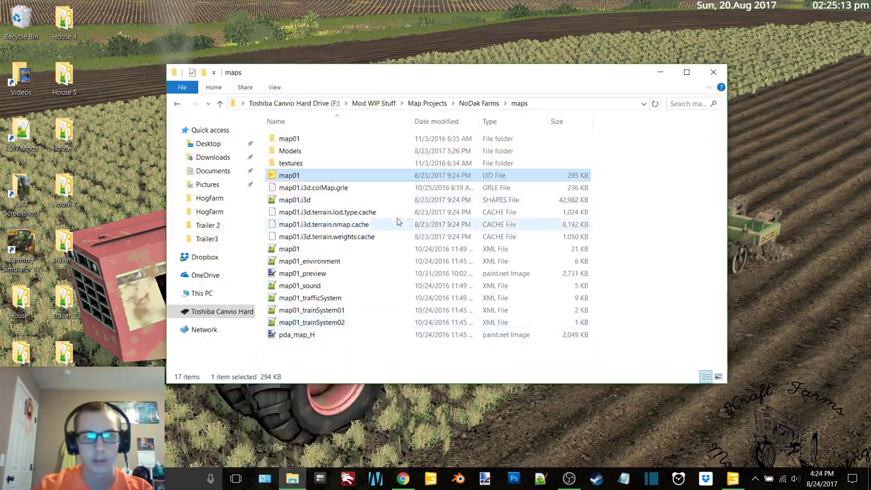
{"action": "double_click", "coordinate": [299, 151]}
{"action": "double_click", "coordinate": [289, 163]}
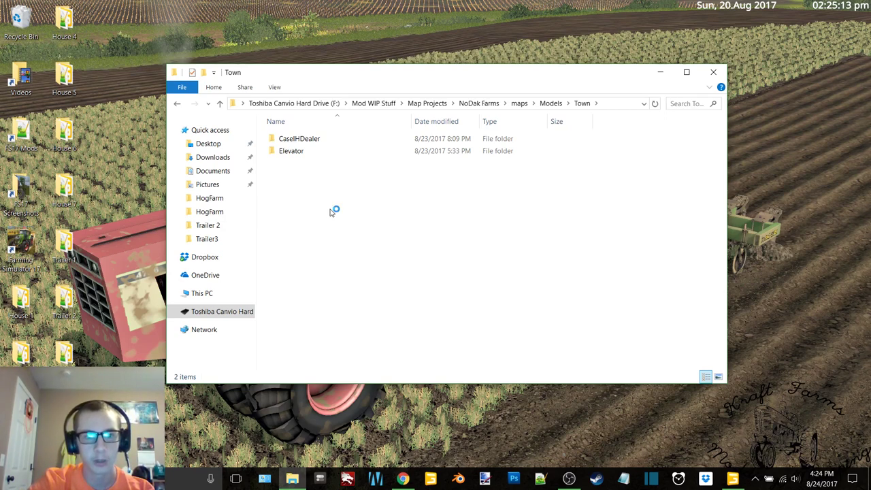
{"action": "type", "text": "Hou"}
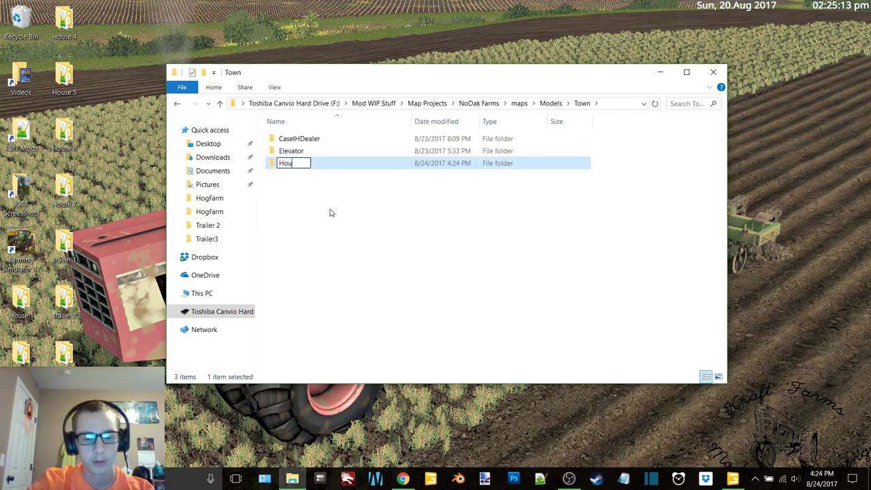
{"action": "key", "text": "Return"}
{"action": "key", "text": "Return"}
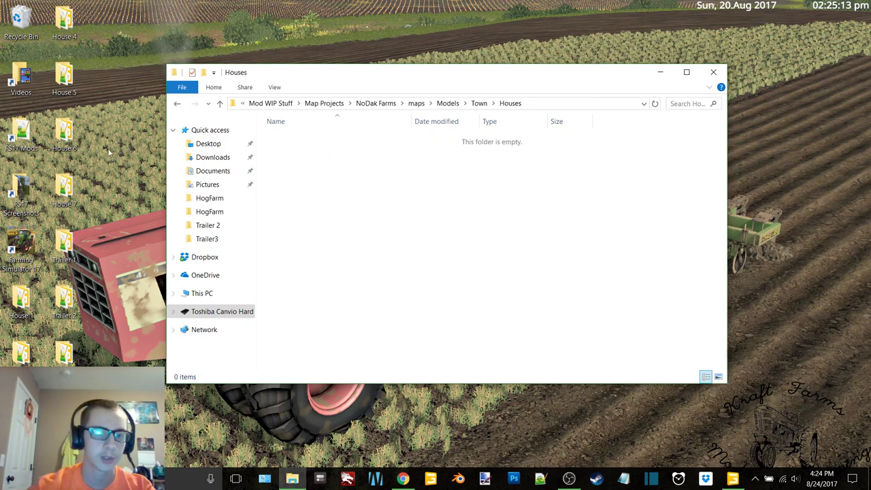
Copy the House 1 to 7 and Trailer 1 to 3 folders from the desktop into Houses, and delete the desktop originals
{"action": "left_click_drag", "start_coordinate": [99, 442], "coordinate": [6, 292]}
{"action": "left_click_drag", "start_coordinate": [115, 248], "coordinate": [496, 167], "text": "ctrl"}
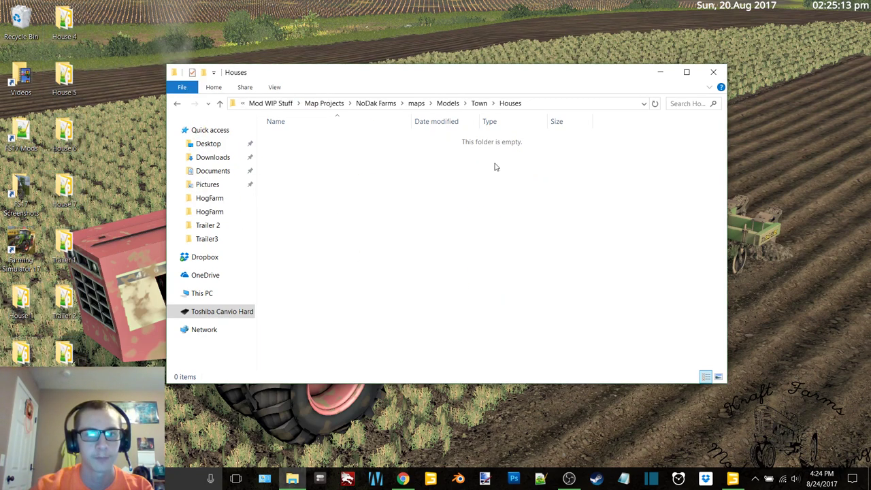
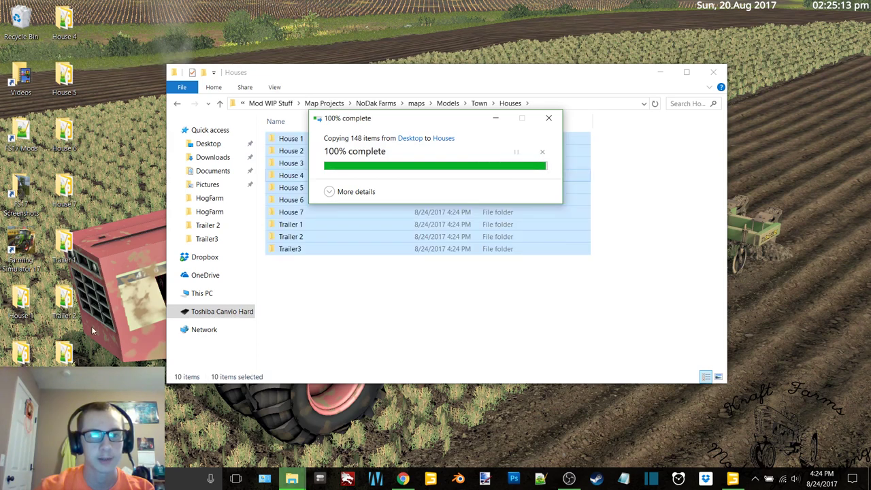
{"action": "left_click_drag", "start_coordinate": [90, 442], "coordinate": [12, 292]}
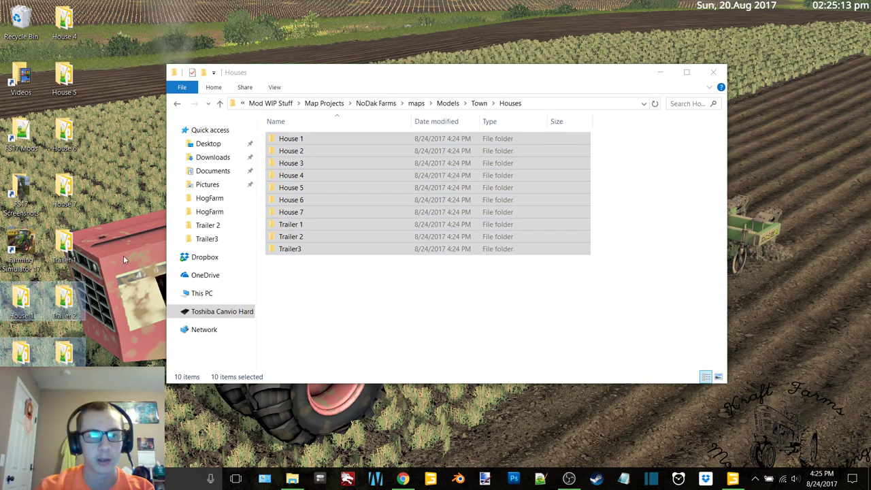
{"action": "left_click_drag", "start_coordinate": [123, 257], "coordinate": [59, 18], "text": "ctrl"}
{"action": "key", "text": "Delete"}
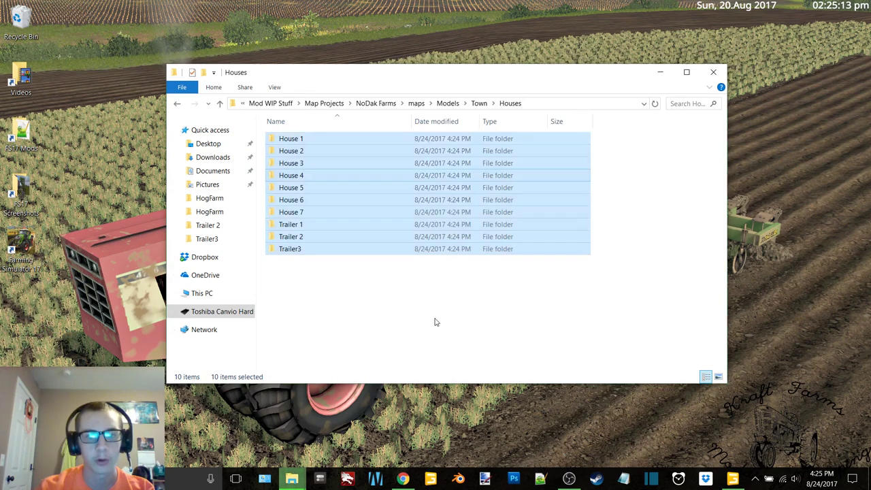
{"action": "left_click", "coordinate": [436, 321]}
{"action": "left_click", "coordinate": [660, 72]}
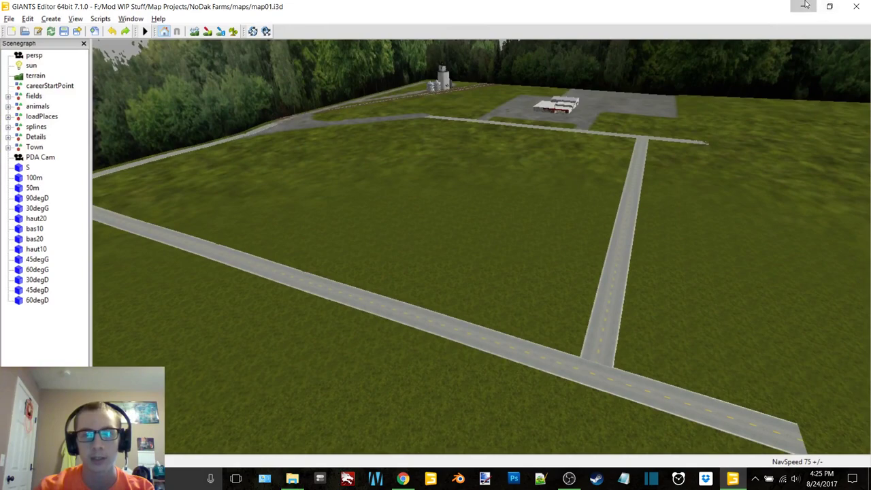
Switch to GIANTS Editor with the NoDak Farms map01.i3d and show the object attributes
{"action": "left_click", "coordinate": [803, 6]}
{"action": "left_click", "coordinate": [731, 479]}
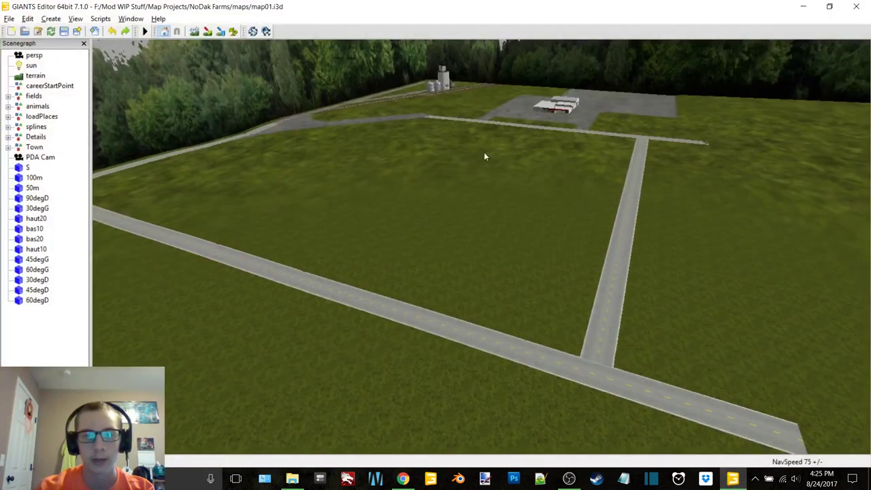
{"action": "left_click", "coordinate": [13, 18]}
{"action": "mouse_move", "coordinate": [97, 18]}
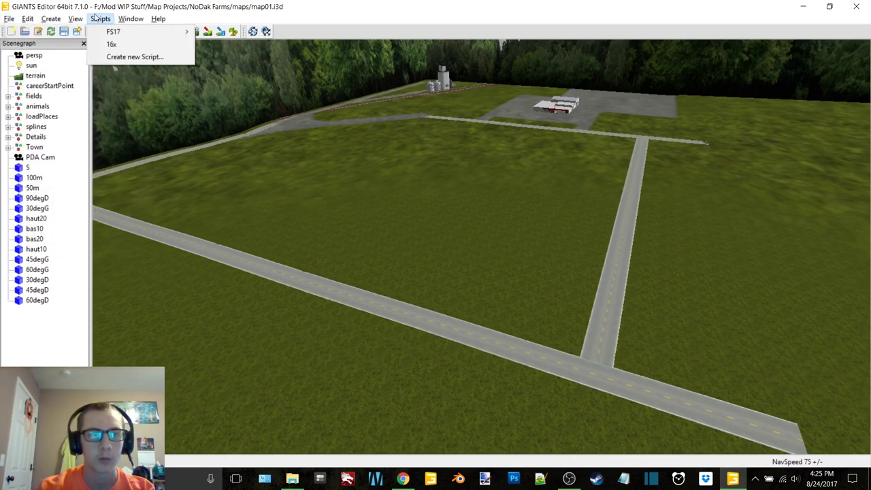
{"action": "left_click", "coordinate": [143, 43]}
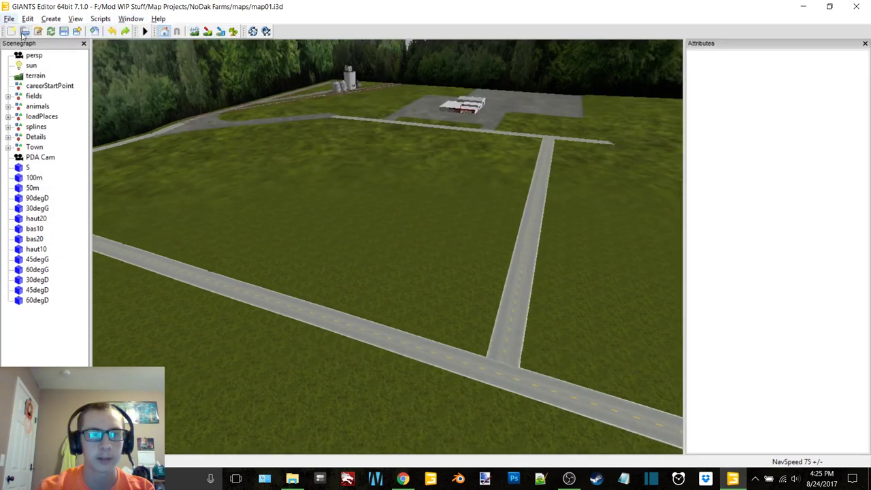
Expand the Town group in the scenegraph and create a new transform group named Houses
{"action": "double_click", "coordinate": [35, 147]}
{"action": "left_click", "coordinate": [78, 120]}
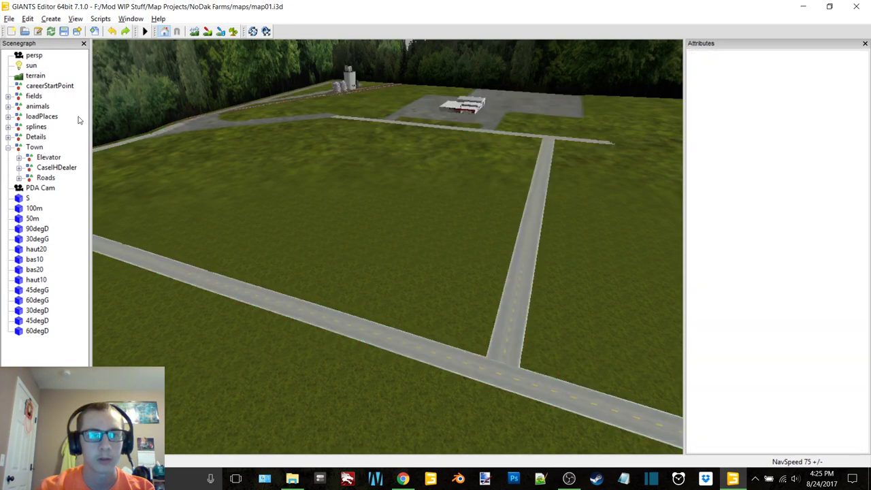
{"action": "left_click", "coordinate": [58, 19]}
{"action": "left_click", "coordinate": [64, 31]}
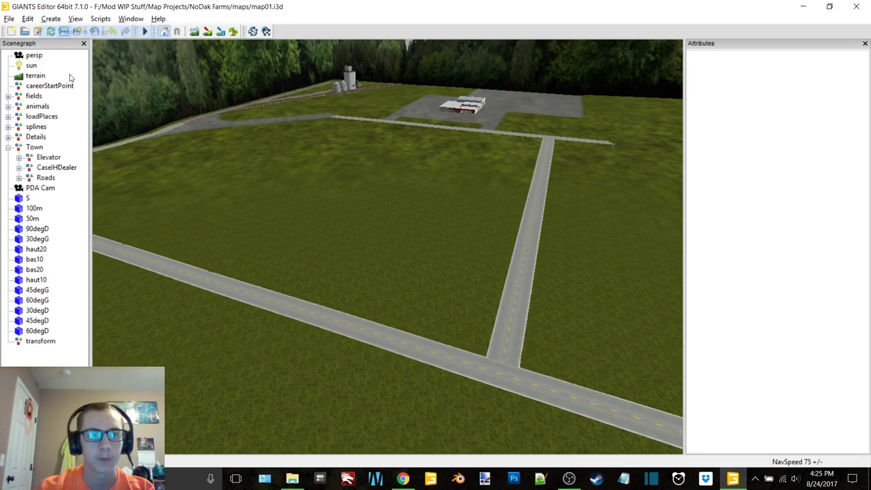
{"action": "left_click", "coordinate": [42, 342]}
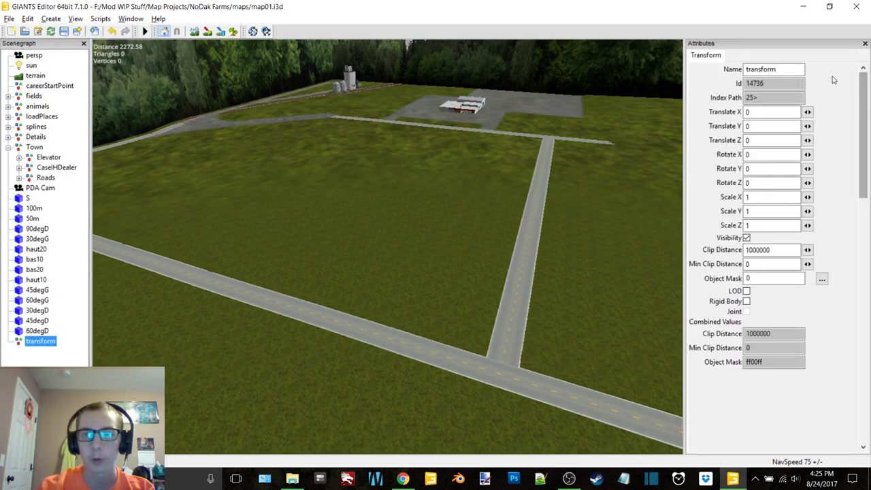
{"action": "left_click_drag", "start_coordinate": [784, 69], "coordinate": [720, 69]}
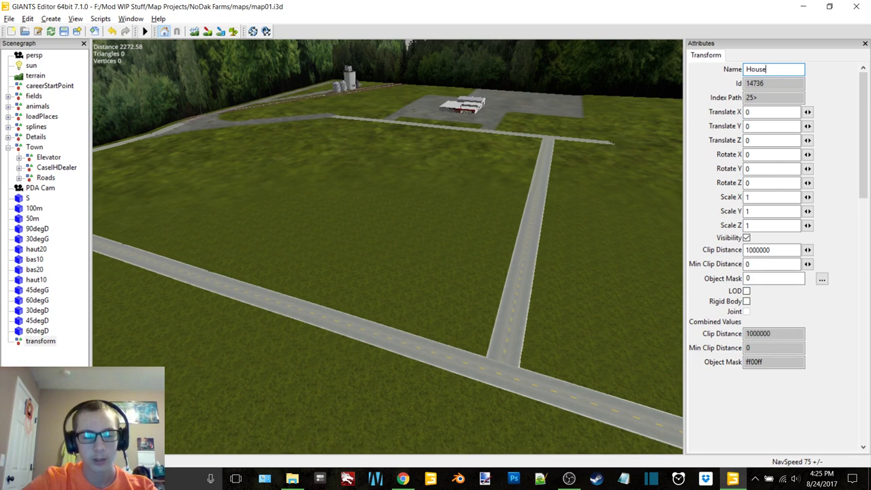
Import house1.i3d from Models/Town/Houses/House 1 into the map and rename the object House1
{"action": "left_click", "coordinate": [10, 18]}
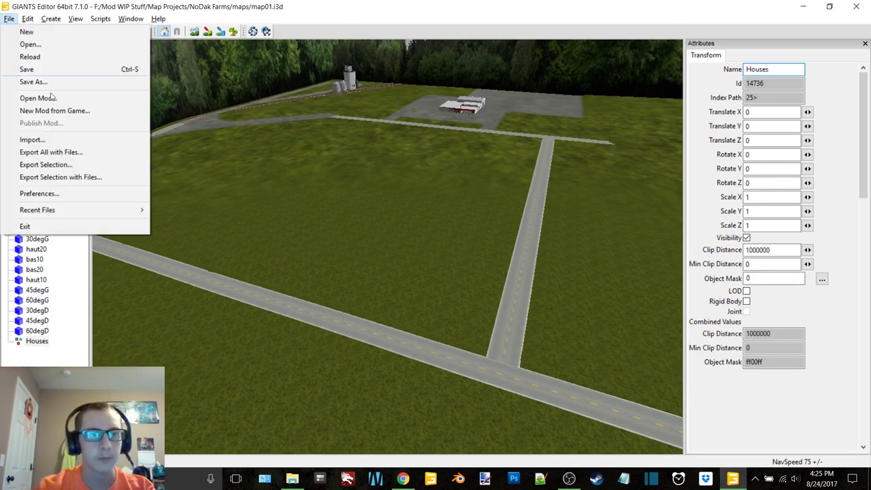
{"action": "left_click", "coordinate": [31, 138]}
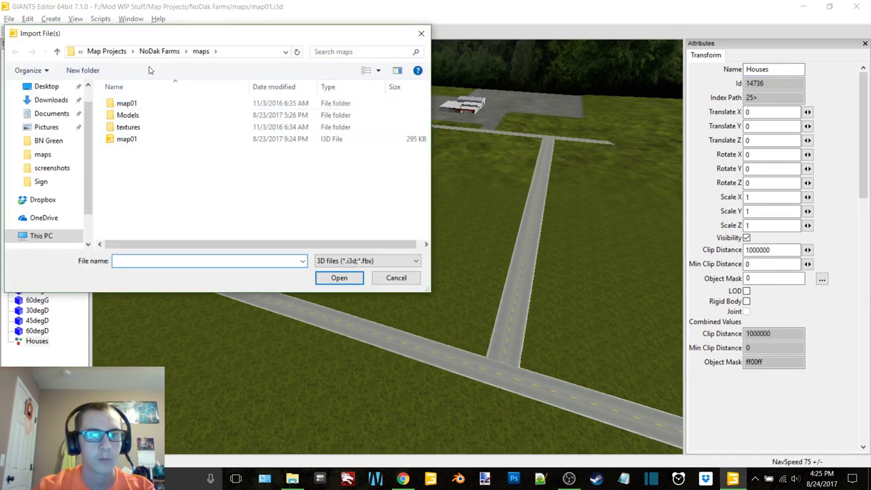
{"action": "double_click", "coordinate": [131, 116]}
{"action": "double_click", "coordinate": [136, 127]}
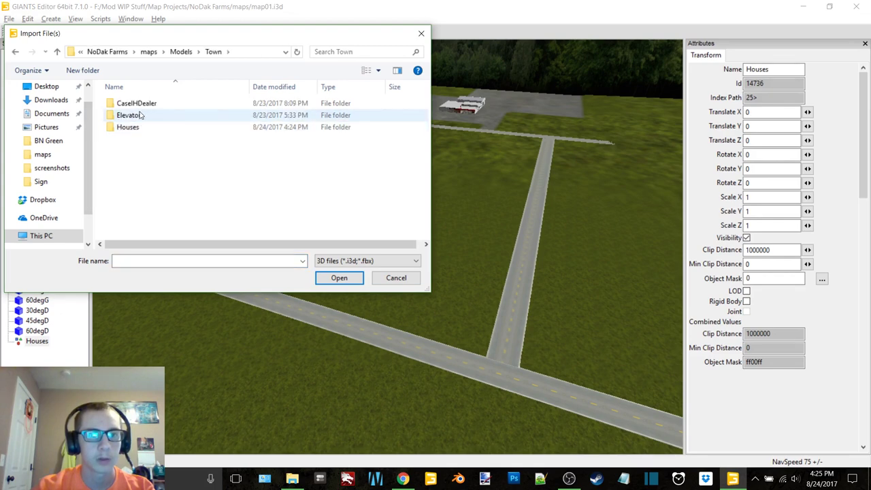
{"action": "double_click", "coordinate": [140, 129]}
{"action": "double_click", "coordinate": [129, 103]}
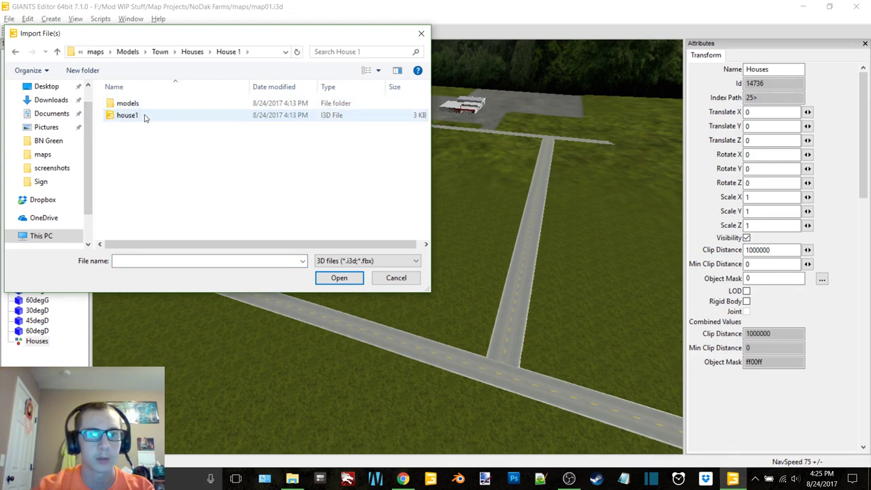
{"action": "double_click", "coordinate": [146, 116]}
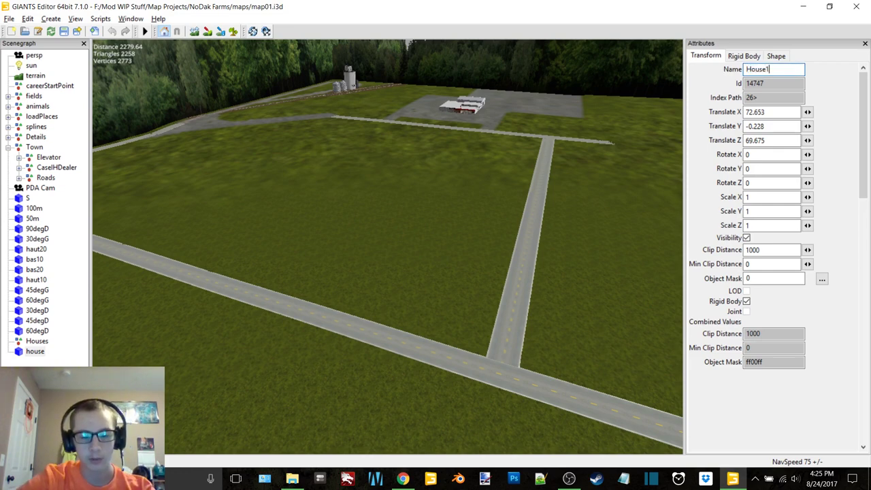
Import the house model from the House 2 folder and rename the object House2
{"action": "left_click", "coordinate": [10, 19]}
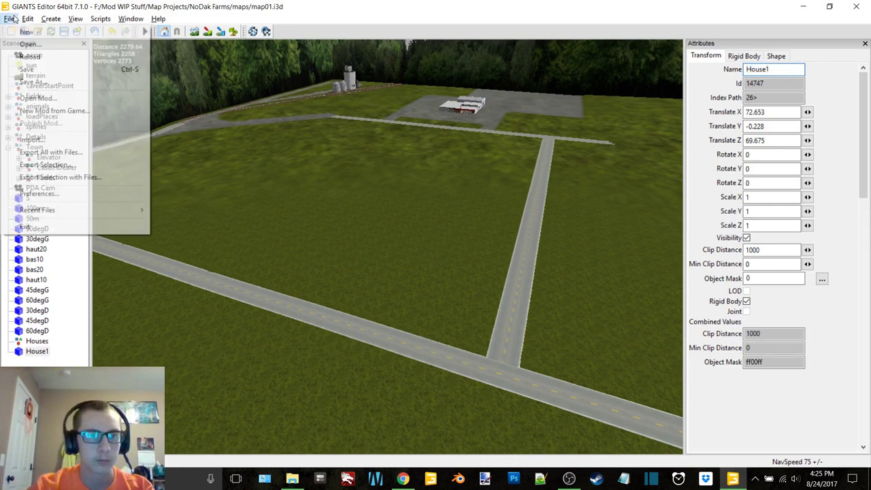
{"action": "left_click", "coordinate": [31, 143]}
{"action": "left_click", "coordinate": [192, 51]}
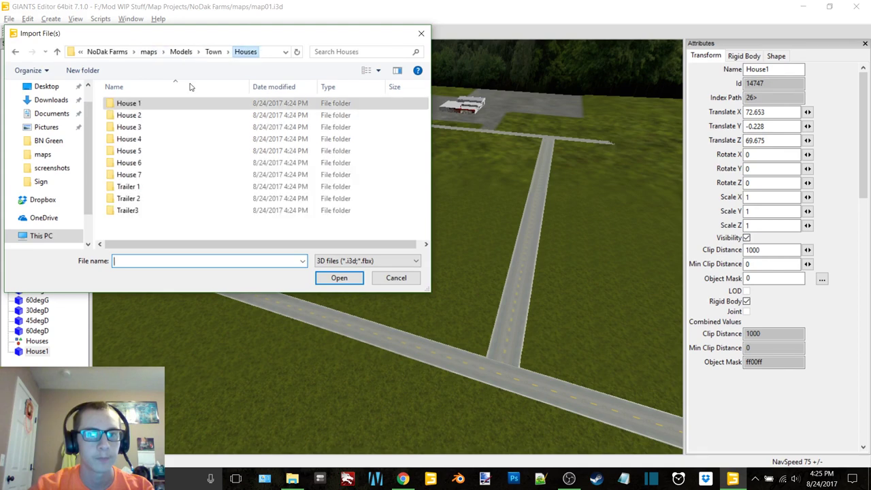
{"action": "double_click", "coordinate": [139, 117]}
{"action": "double_click", "coordinate": [147, 116]}
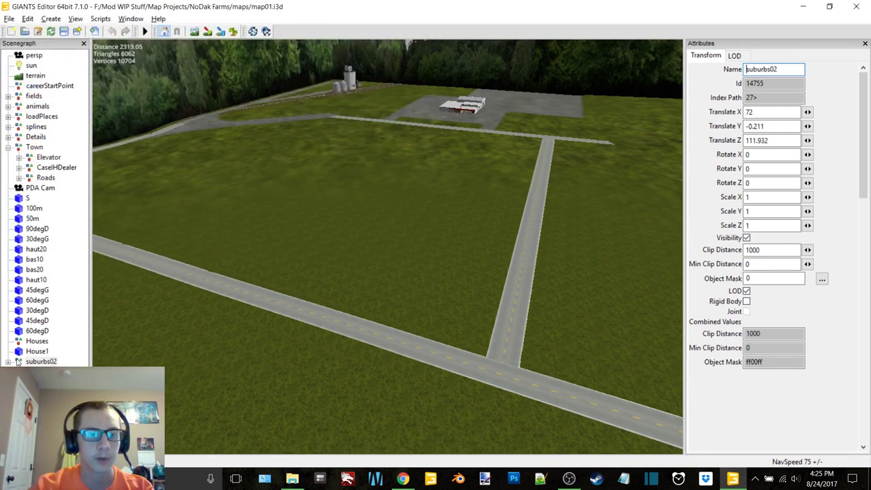
{"action": "left_click", "coordinate": [796, 69]}
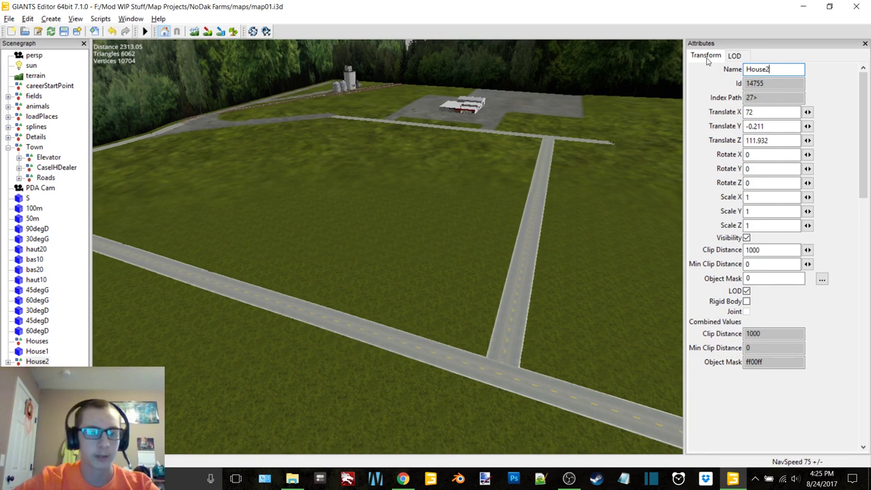
Import house3.i3d from the House 3 folder and rename the object House3
{"action": "left_click", "coordinate": [9, 18]}
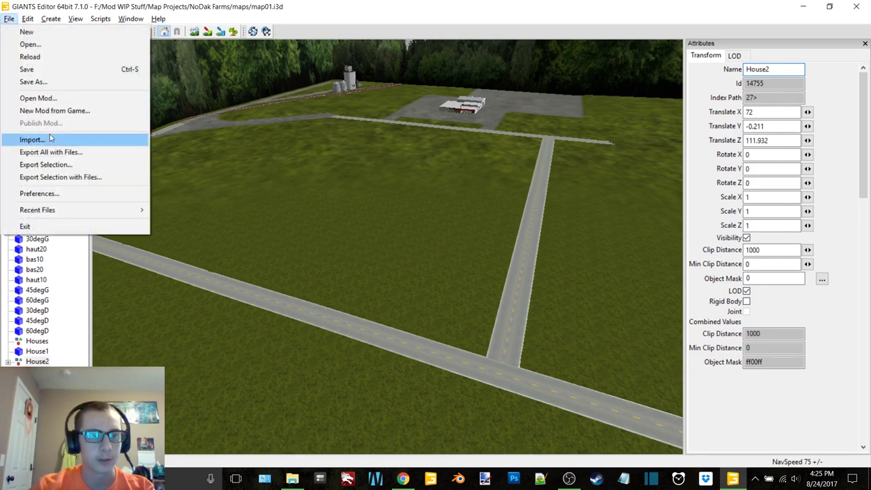
{"action": "left_click", "coordinate": [50, 137]}
{"action": "left_click", "coordinate": [193, 53]}
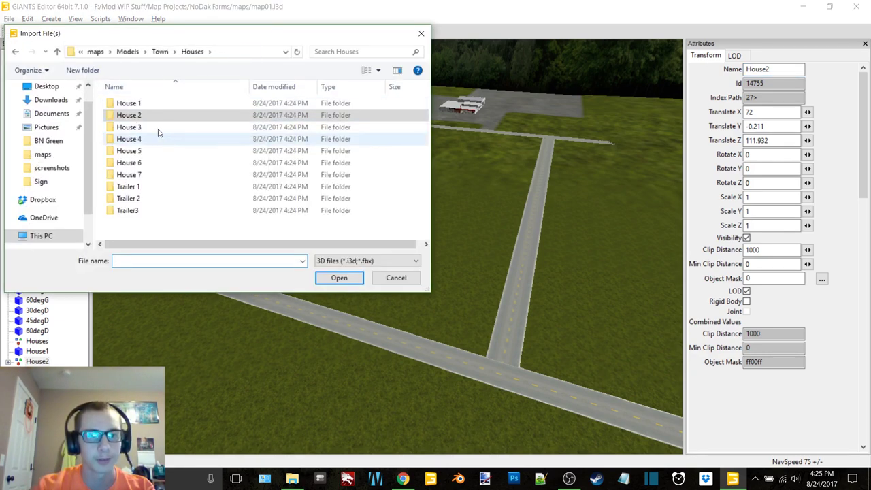
{"action": "double_click", "coordinate": [157, 115]}
{"action": "double_click", "coordinate": [157, 116]}
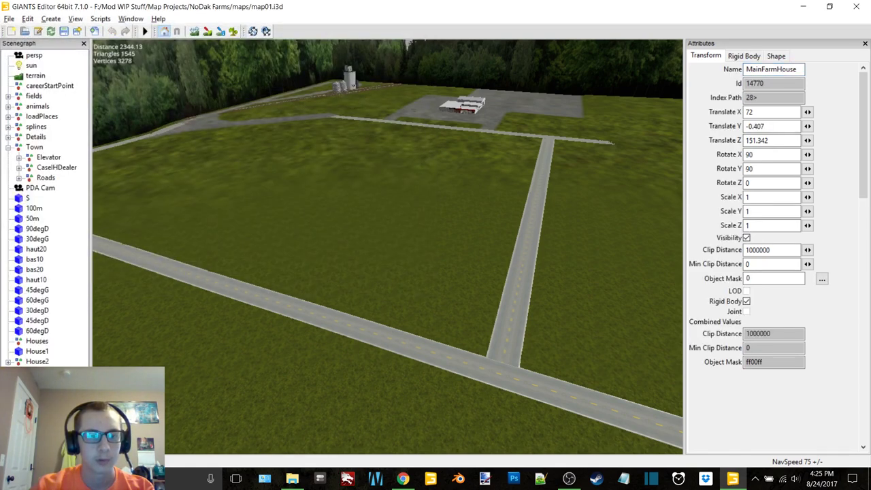
{"action": "left_click_drag", "start_coordinate": [793, 69], "coordinate": [731, 76]}
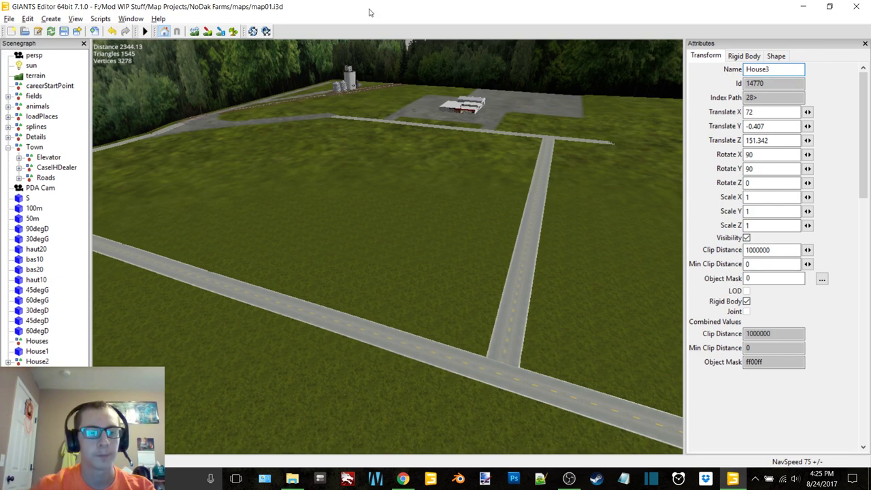
Import house4.i3d from the House 4 folder into the map and name the object House4
{"action": "left_click", "coordinate": [10, 18]}
{"action": "left_click", "coordinate": [49, 138]}
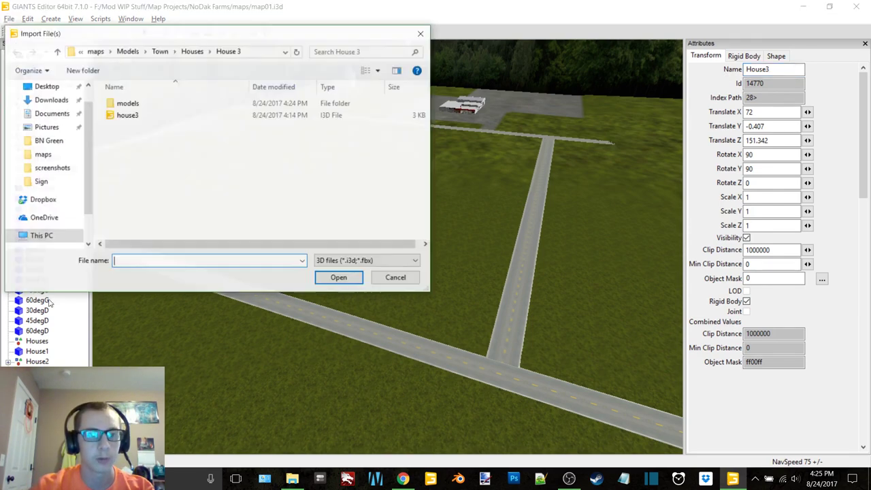
{"action": "left_click", "coordinate": [194, 52]}
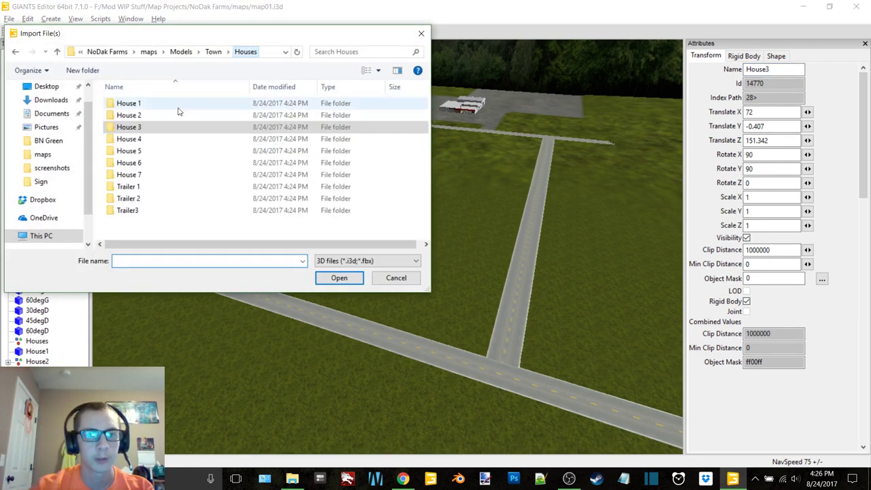
{"action": "double_click", "coordinate": [143, 139]}
{"action": "double_click", "coordinate": [146, 118]}
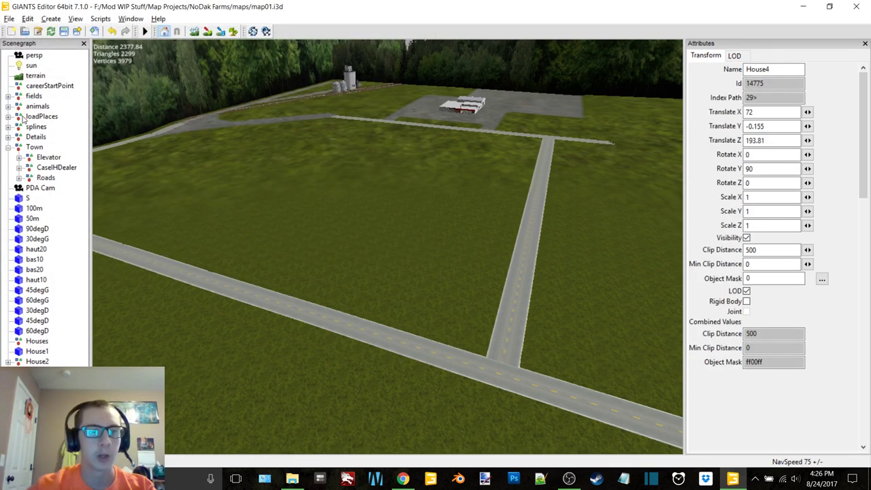
Import house5.i3d from the House 5 folder and rename the object House5
{"action": "left_click", "coordinate": [10, 18]}
{"action": "left_click", "coordinate": [34, 138]}
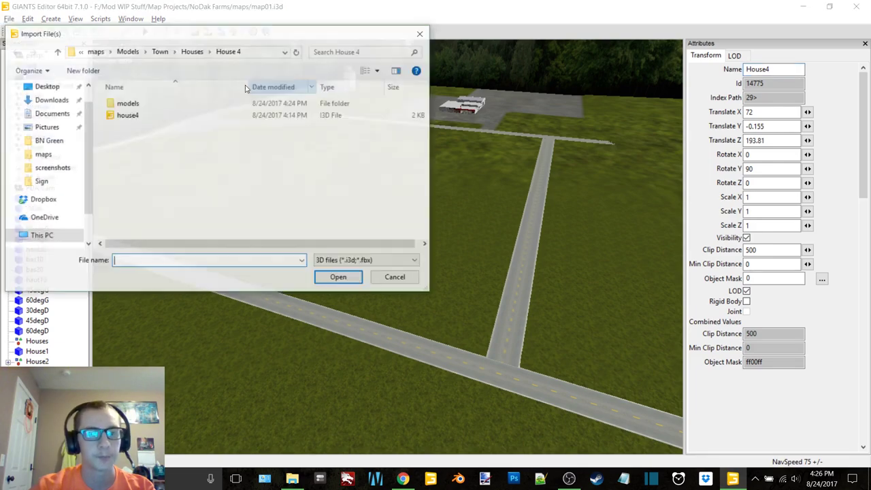
{"action": "left_click", "coordinate": [194, 53]}
{"action": "double_click", "coordinate": [159, 152]}
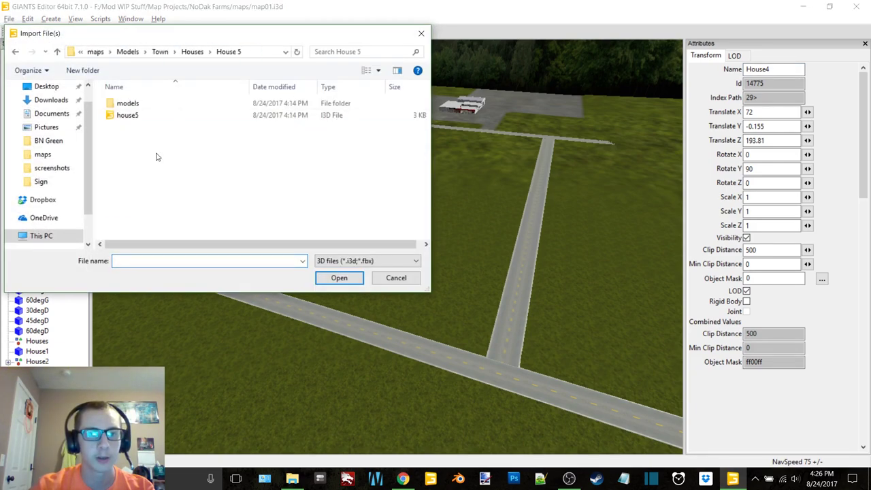
{"action": "double_click", "coordinate": [159, 114]}
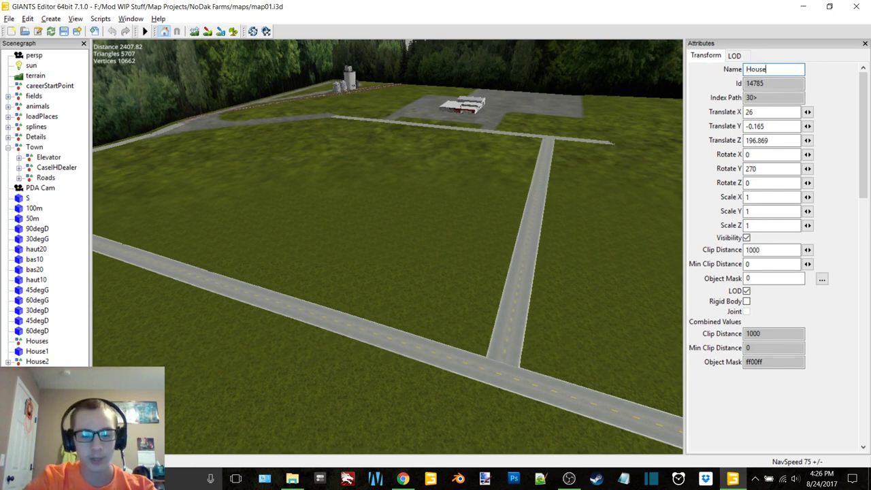
Import the house model from the House 6 folder and rename the object House6
{"action": "left_click", "coordinate": [9, 19]}
{"action": "left_click", "coordinate": [38, 138]}
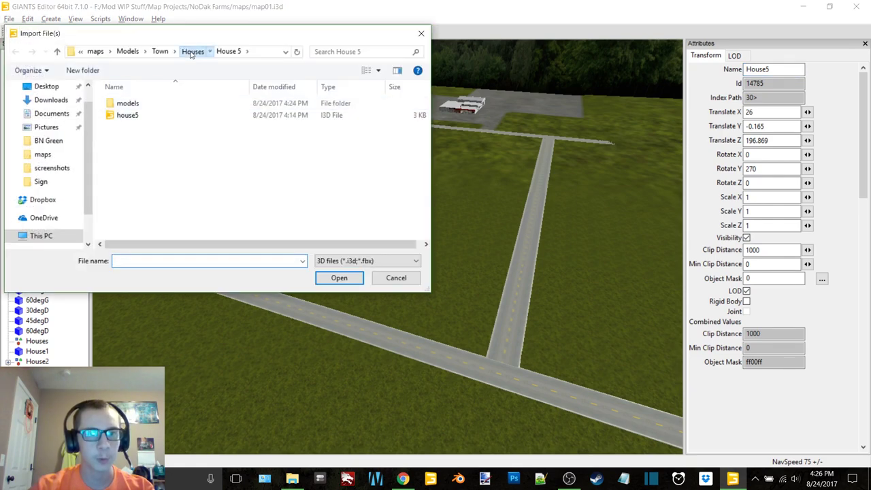
{"action": "left_click", "coordinate": [192, 52]}
{"action": "double_click", "coordinate": [158, 119]}
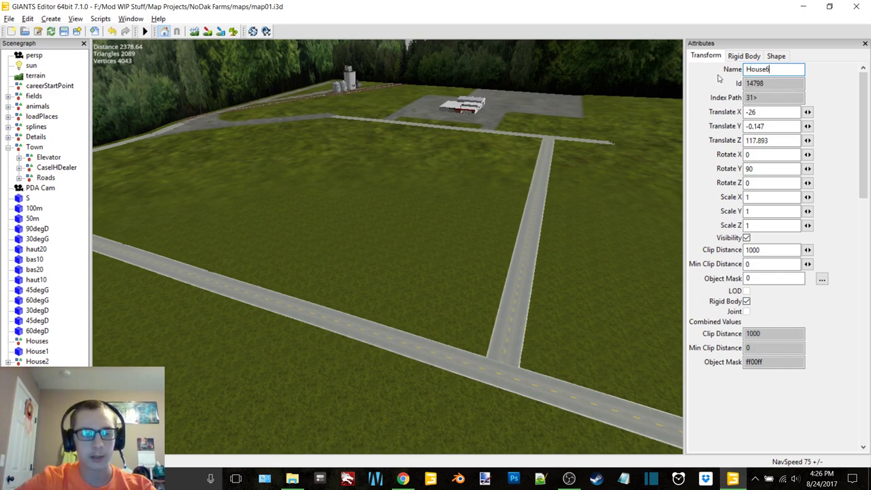
Import house7.i3d from the House 7 folder and open the new object's name for editing
{"action": "left_click", "coordinate": [10, 19]}
{"action": "left_click", "coordinate": [31, 140]}
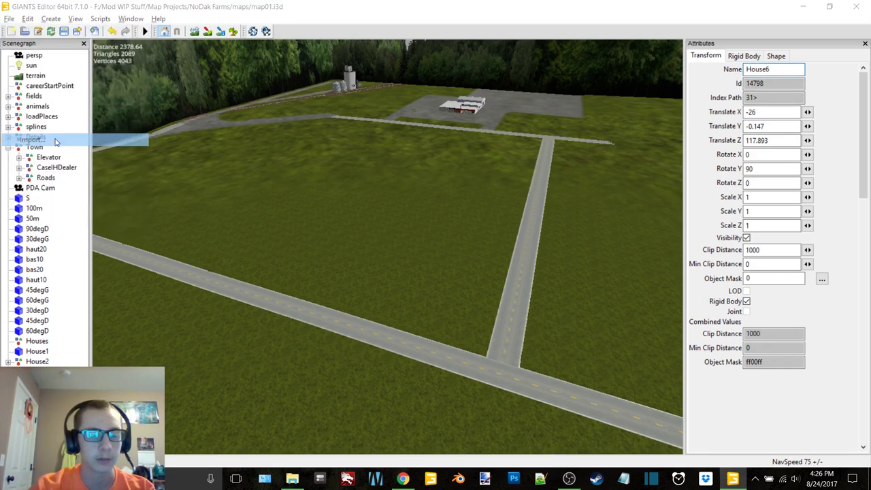
{"action": "left_click", "coordinate": [193, 51]}
{"action": "double_click", "coordinate": [150, 169]}
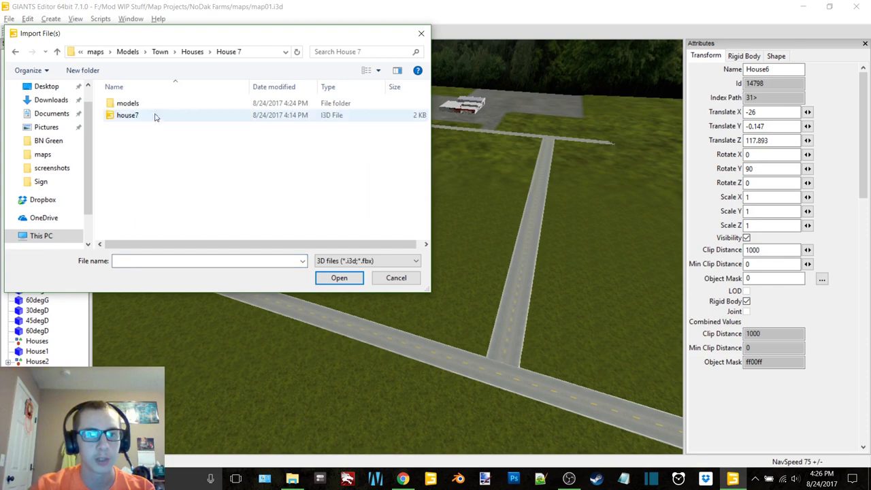
{"action": "double_click", "coordinate": [155, 115]}
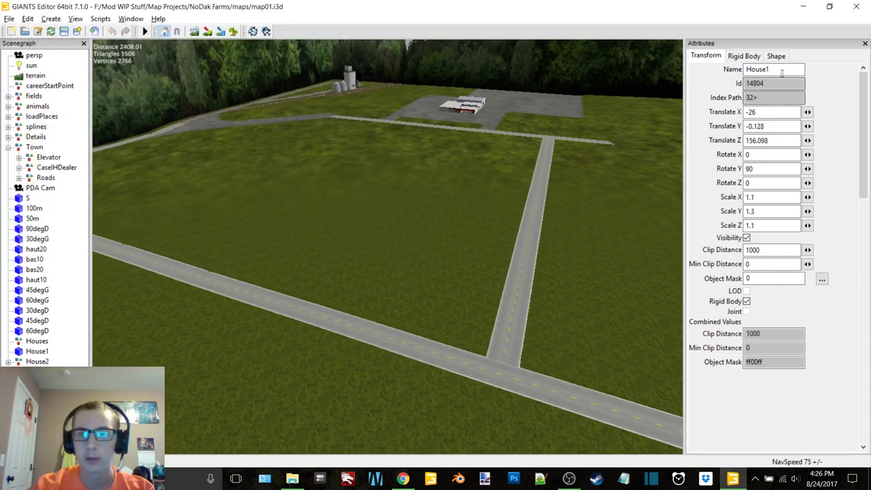
{"action": "double_click", "coordinate": [782, 71]}
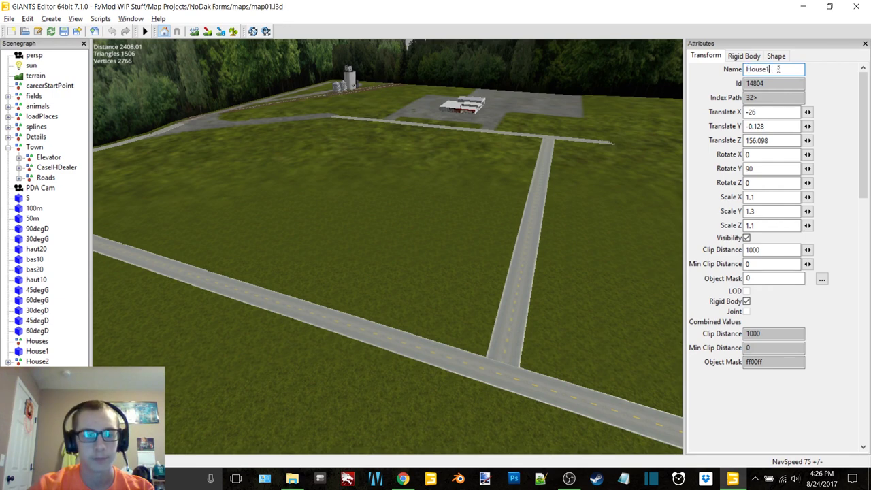
Switch to File Explorer and check the house and trailer subfolders inside the Houses folder
{"action": "left_click", "coordinate": [292, 478]}
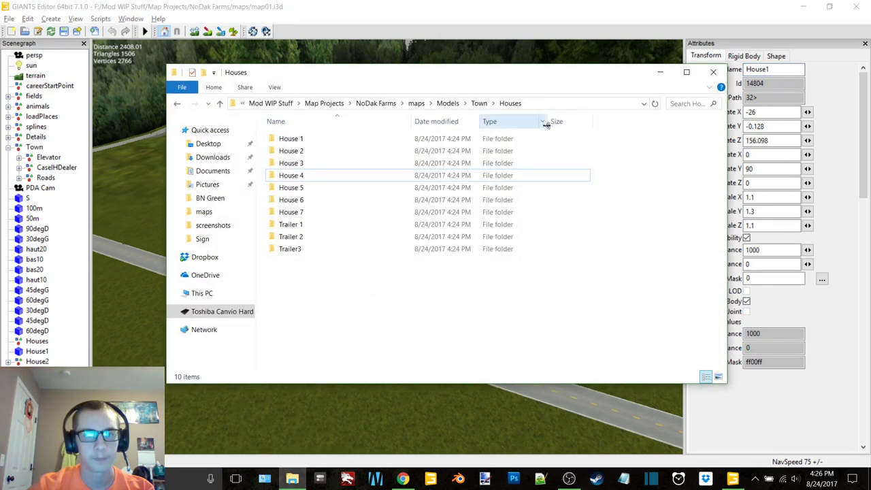
{"action": "left_click", "coordinate": [315, 177]}
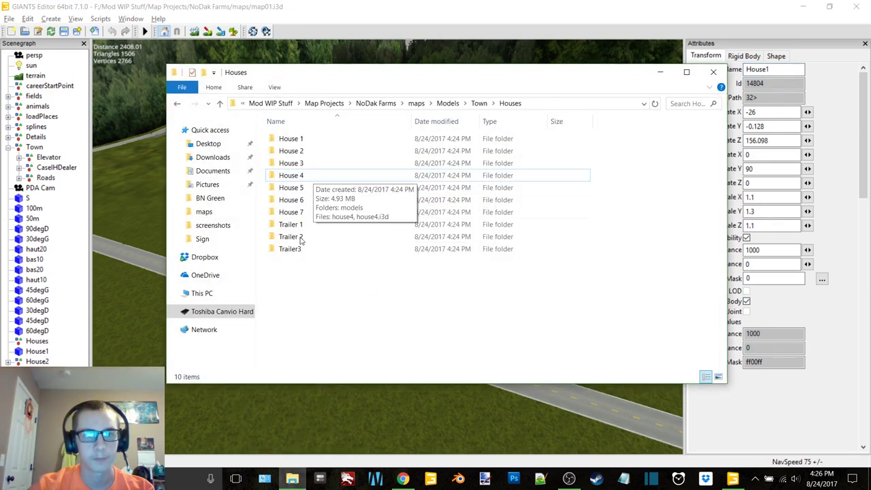
{"action": "left_click", "coordinate": [292, 287]}
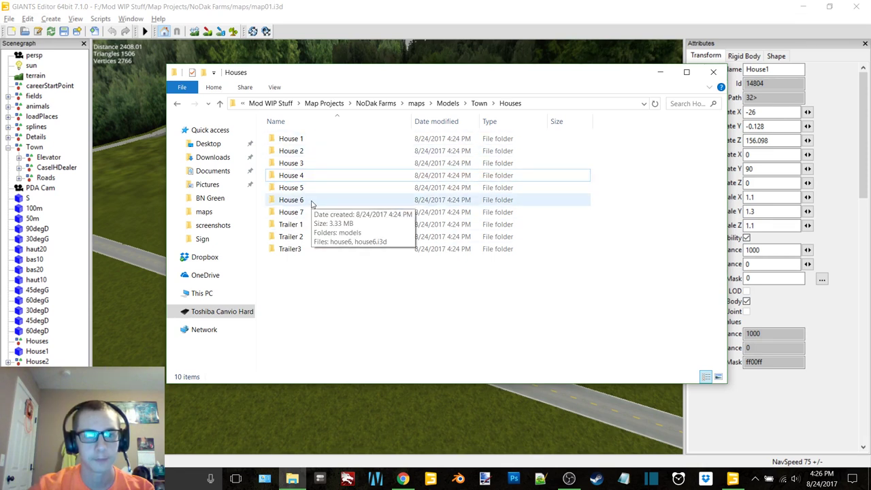
{"action": "left_click", "coordinate": [659, 74]}
{"action": "left_click", "coordinate": [403, 478]}
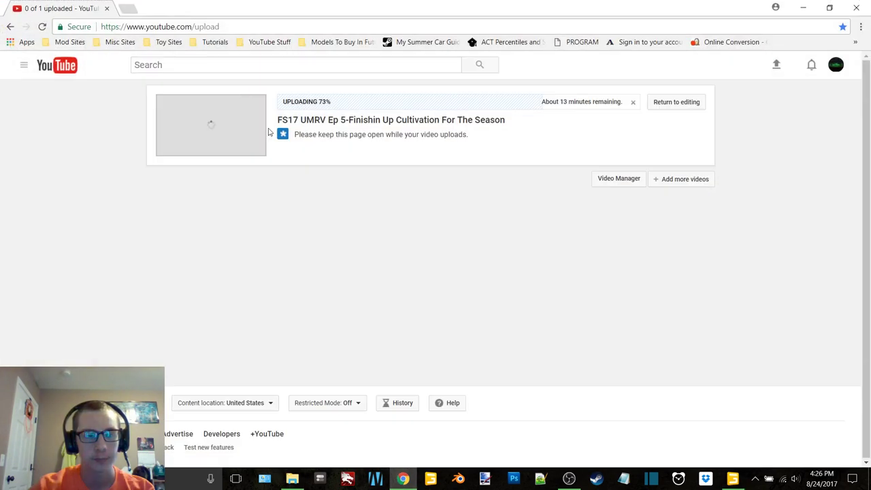
{"action": "left_click", "coordinate": [129, 9]}
{"action": "type", "text": "hou"}
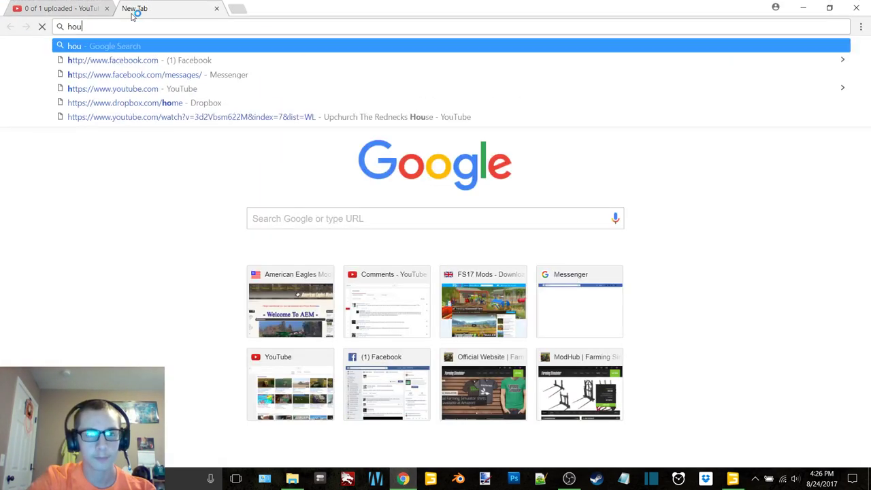
{"action": "type", "text": "se"}
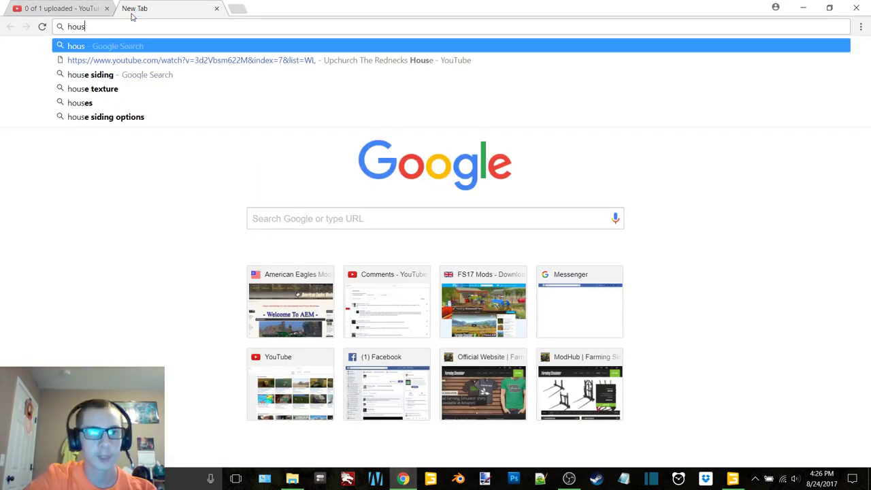
{"action": "key", "text": "BackSpace"}
{"action": "key", "text": "BackSpace"}
{"action": "key", "text": "BackSpace"}
{"action": "key", "text": "BackSpace"}
{"action": "left_click", "coordinate": [217, 9]}
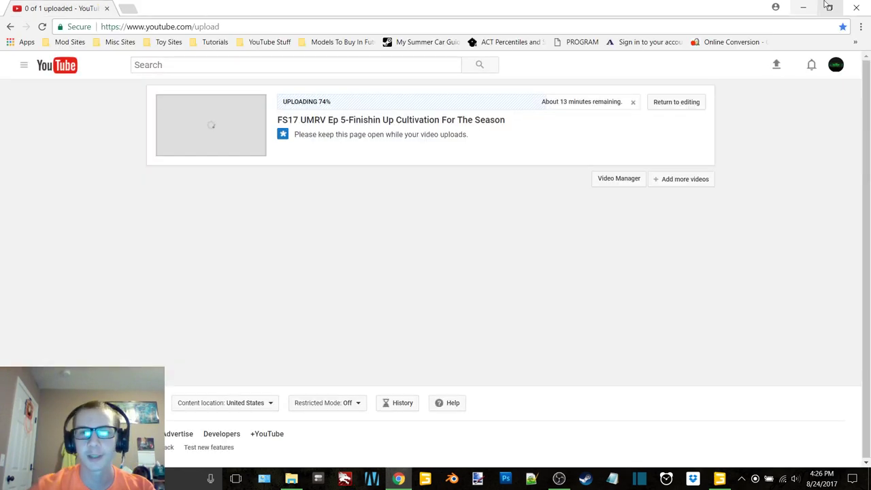
{"action": "left_click", "coordinate": [804, 7]}
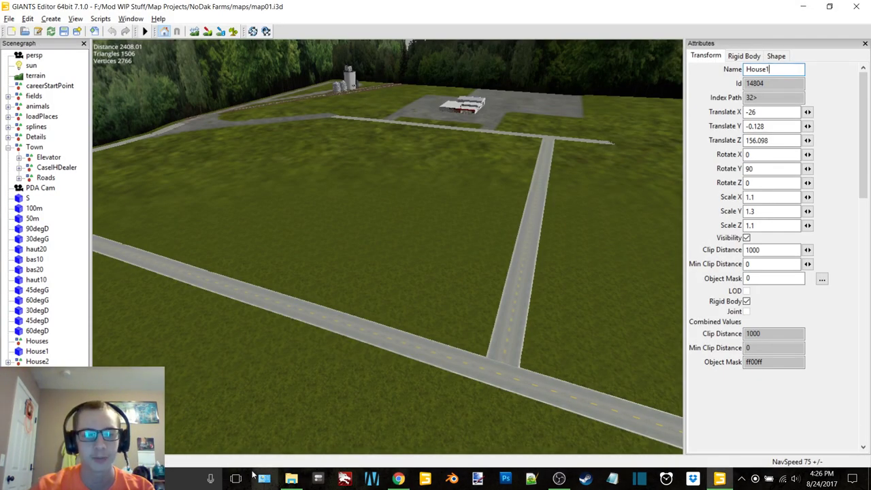
Rename the selected imported house to House7
{"action": "left_click_drag", "start_coordinate": [770, 69], "coordinate": [767, 69]}
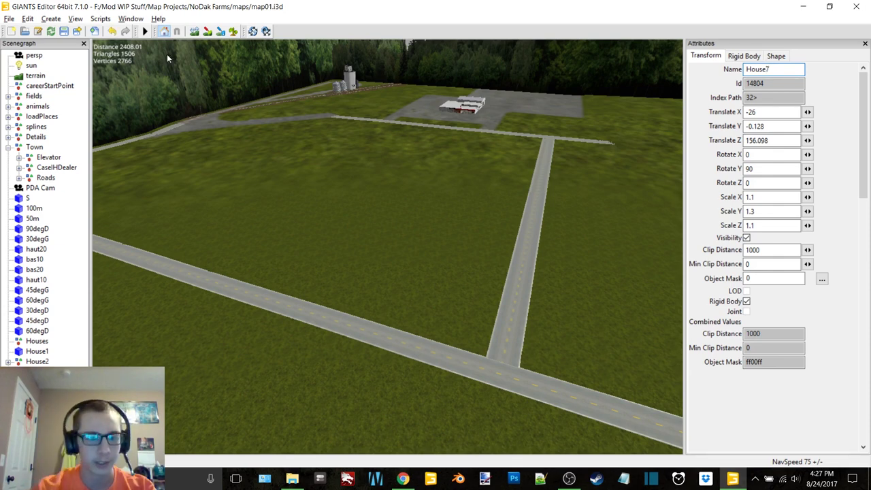
Import the trailer1 model from the Trailer 1 folder of Houses and name it Trailer1
{"action": "left_click", "coordinate": [9, 18]}
{"action": "left_click", "coordinate": [32, 141]}
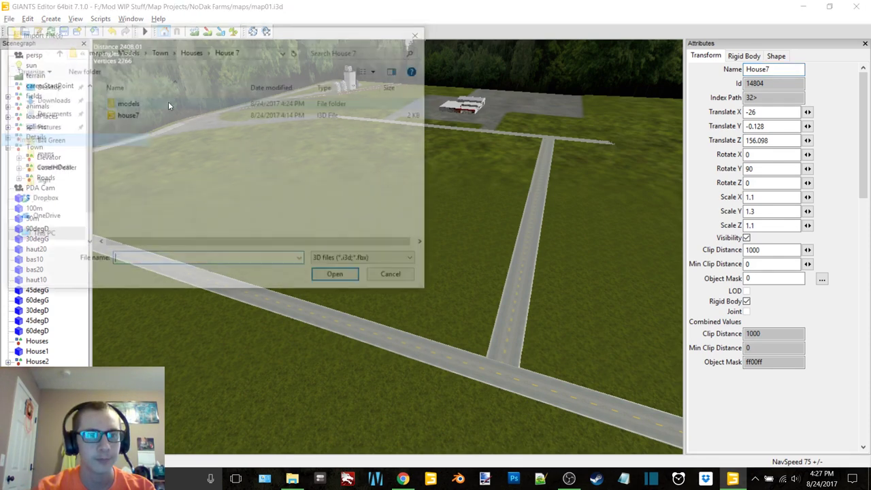
{"action": "left_click", "coordinate": [191, 52]}
{"action": "double_click", "coordinate": [160, 185]}
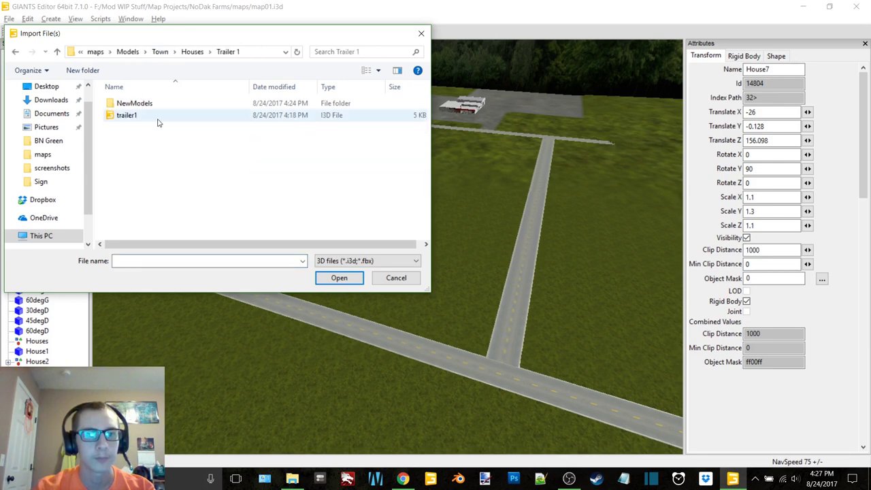
{"action": "double_click", "coordinate": [157, 119]}
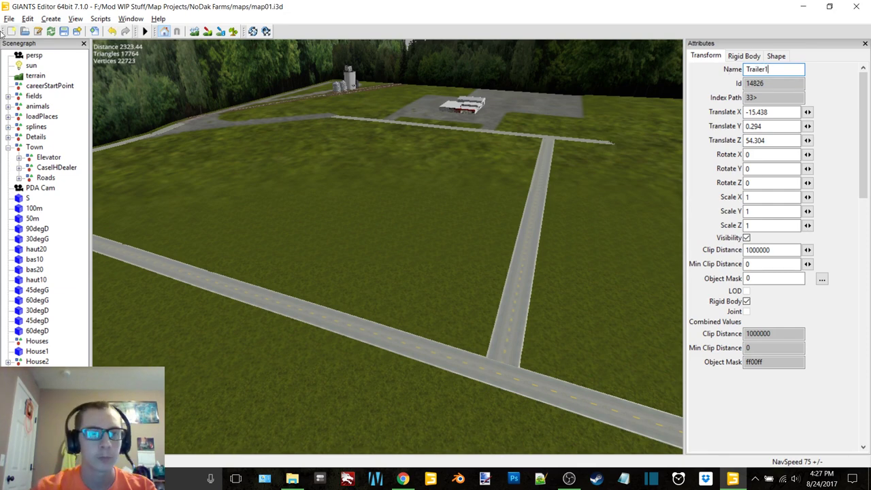
Import the trailer2 model from the Trailer 2 folder of Houses and name it Trailer2
{"action": "left_click", "coordinate": [10, 18]}
{"action": "left_click", "coordinate": [32, 141]}
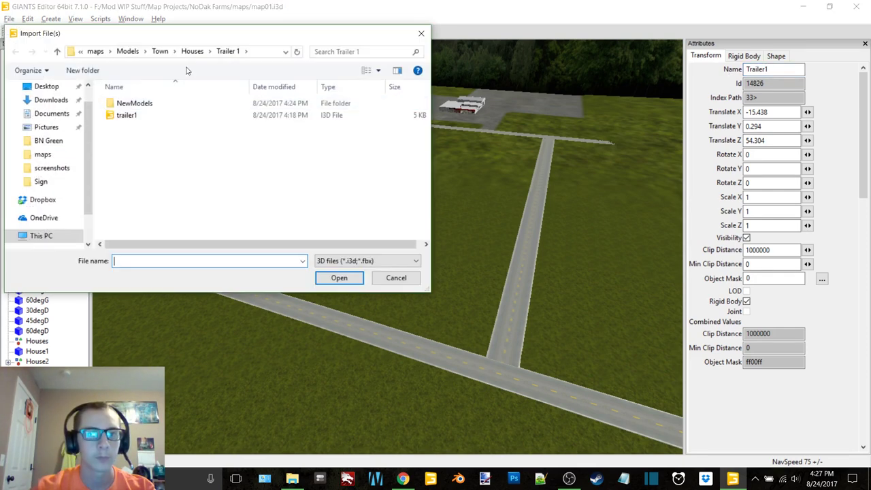
{"action": "left_click", "coordinate": [191, 52]}
{"action": "double_click", "coordinate": [150, 198]}
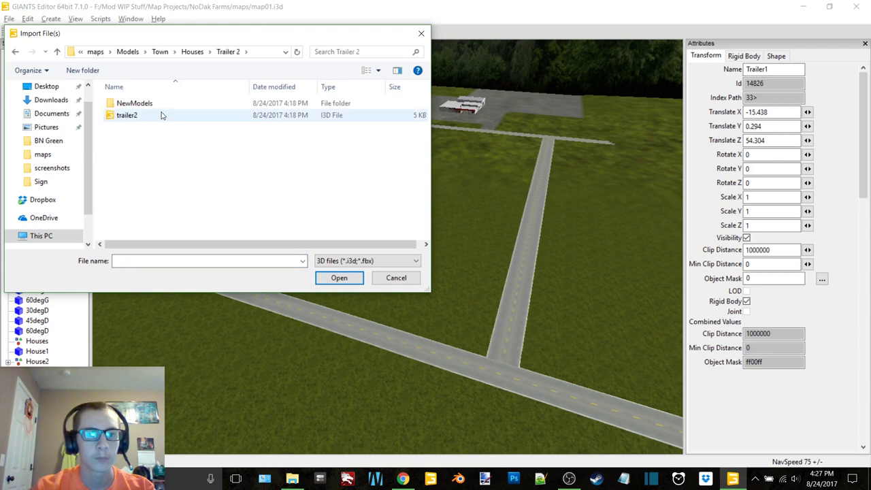
{"action": "double_click", "coordinate": [158, 115]}
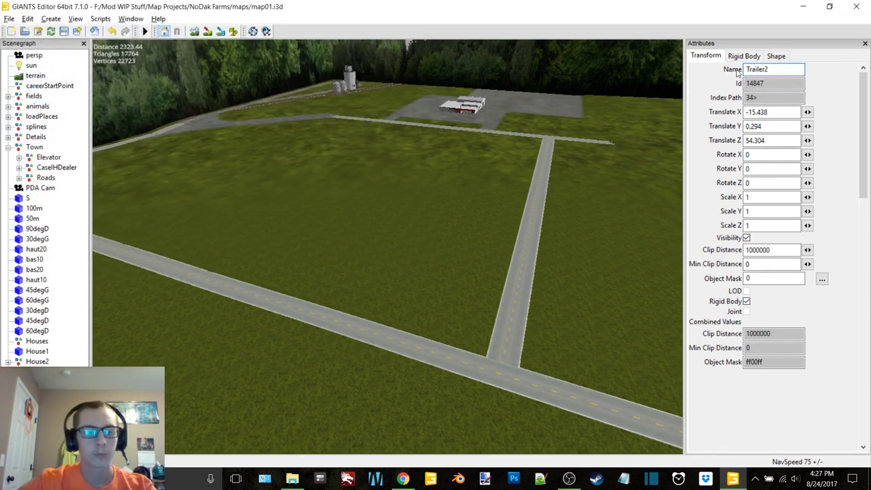
Import the trailer model from the Trailer3 folder of Houses and rename its main_body object to Trailer3
{"action": "left_click", "coordinate": [10, 19]}
{"action": "left_click", "coordinate": [32, 142]}
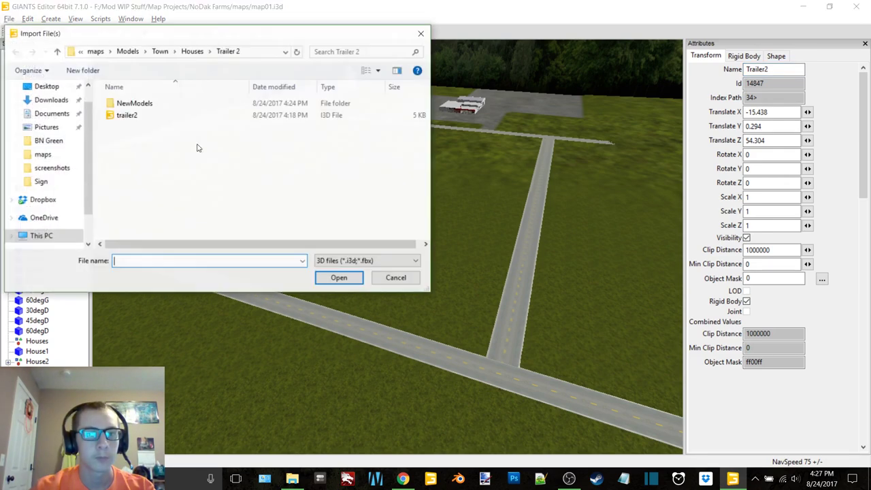
{"action": "left_click", "coordinate": [192, 51]}
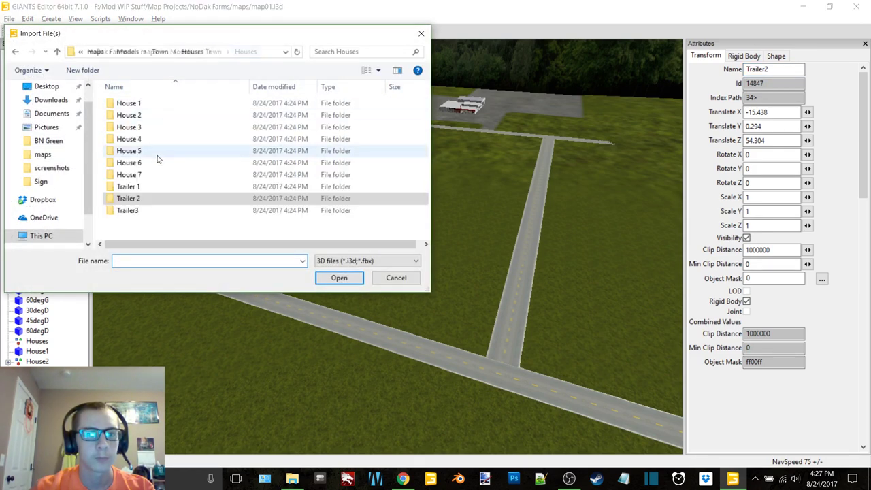
{"action": "double_click", "coordinate": [149, 209]}
{"action": "double_click", "coordinate": [129, 115]}
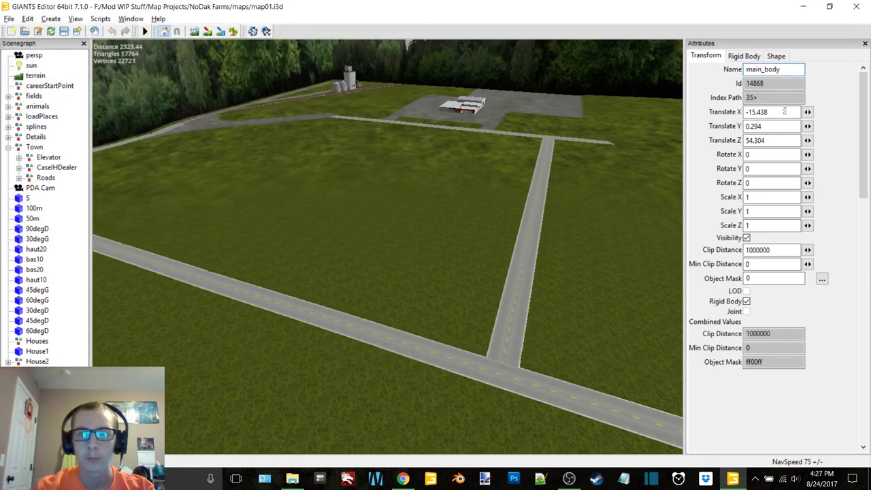
{"action": "double_click", "coordinate": [782, 69]}
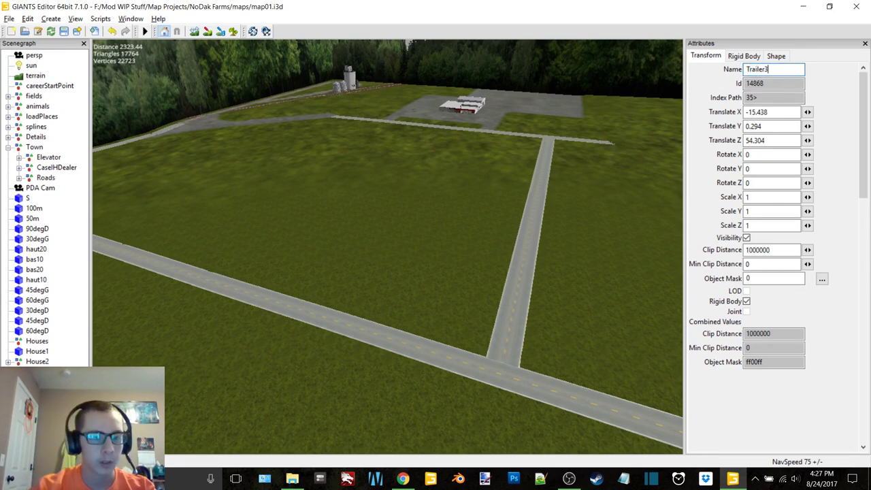
Move all the imported house and trailer objects into the Houses group in the scenegraph
{"action": "key", "text": "ctrl+x"}
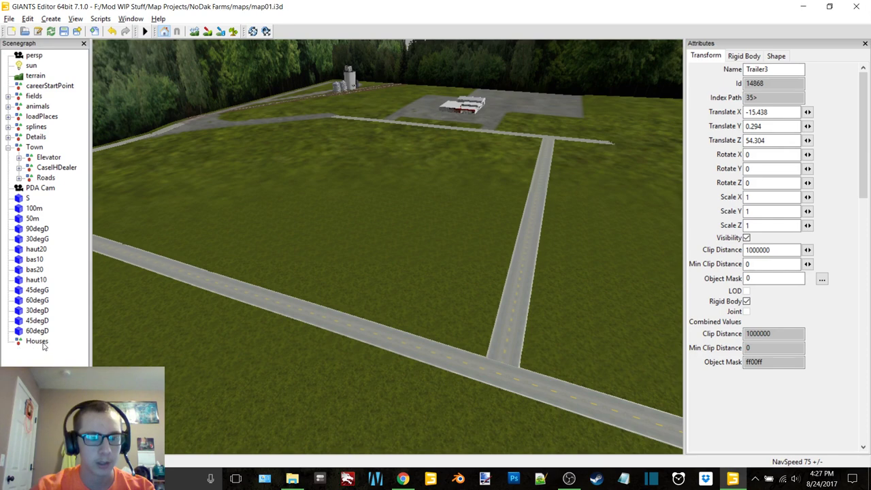
{"action": "left_click", "coordinate": [44, 345]}
{"action": "key", "text": "ctrl+v"}
Move the Houses group with its contents into the Town group
{"action": "double_click", "coordinate": [43, 344]}
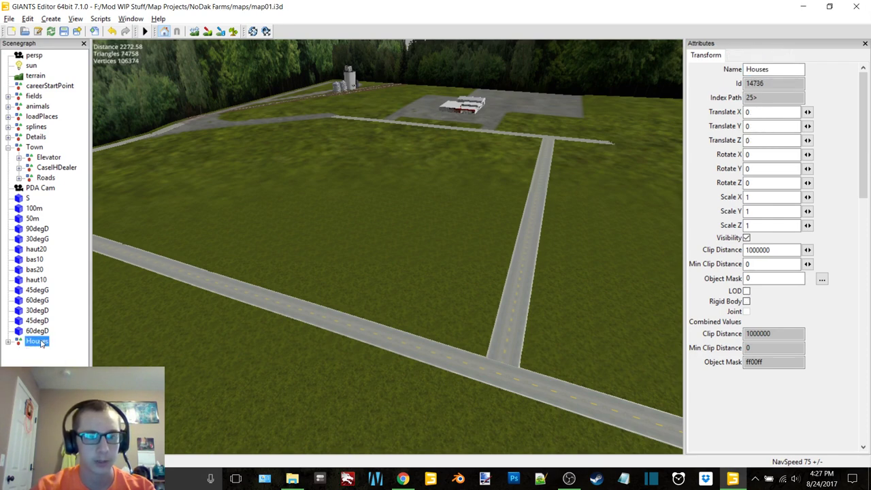
{"action": "key", "text": "Delete"}
{"action": "left_click", "coordinate": [37, 148]}
{"action": "key", "text": "ctrl+v"}
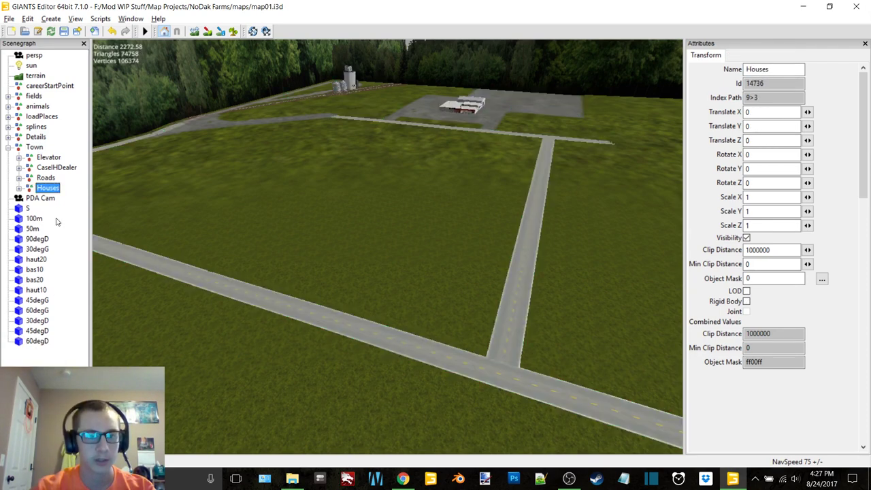
Expand the Houses group and move Trailer3 to its end, below Trailer2
{"action": "double_click", "coordinate": [55, 187]}
{"action": "left_click", "coordinate": [60, 198]}
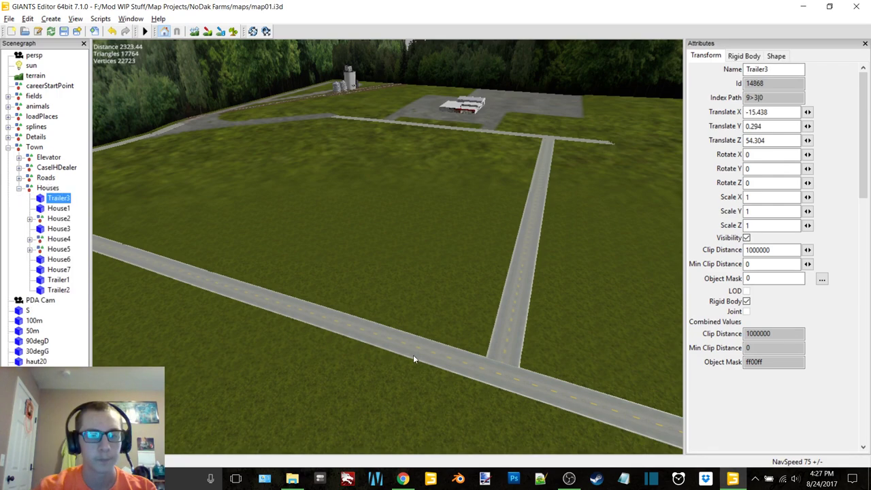
{"action": "middle_click_drag", "start_coordinate": [469, 307], "coordinate": [440, 285], "text": "alt"}
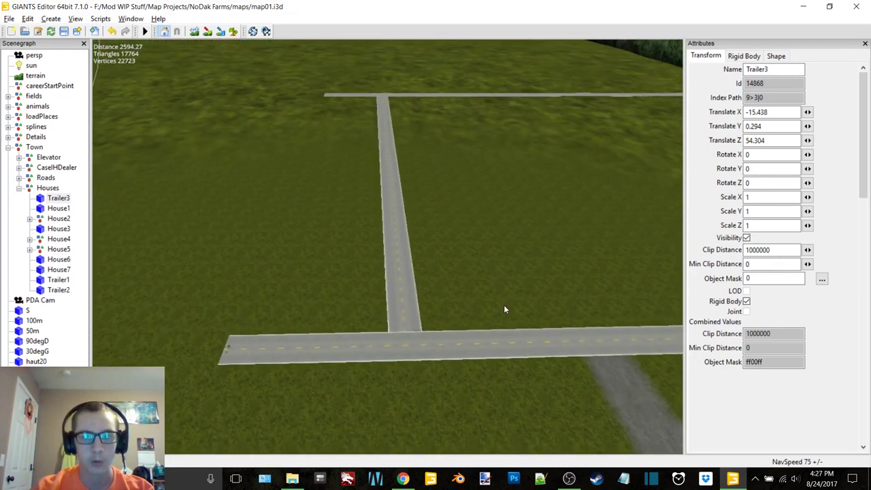
{"action": "middle_click_drag", "start_coordinate": [504, 310], "coordinate": [380, 302]}
{"action": "middle_click_drag", "start_coordinate": [428, 92], "coordinate": [501, 143]}
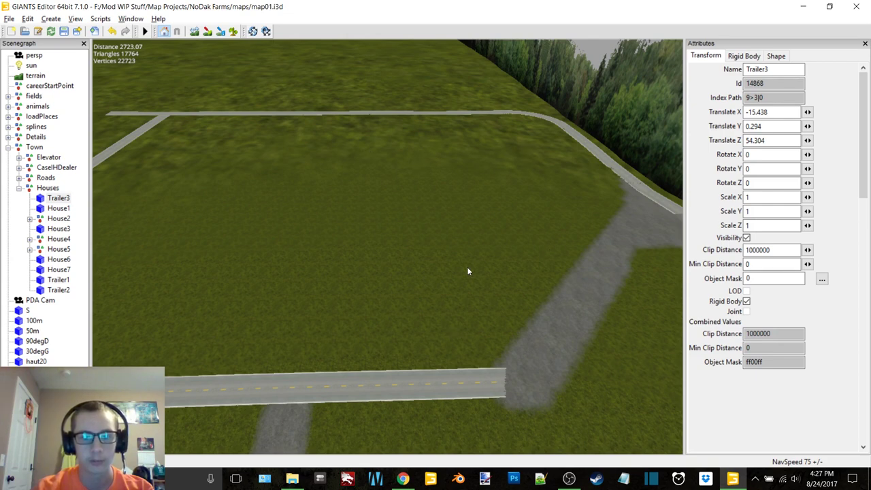
{"action": "middle_click_drag", "start_coordinate": [331, 239], "coordinate": [526, 242]}
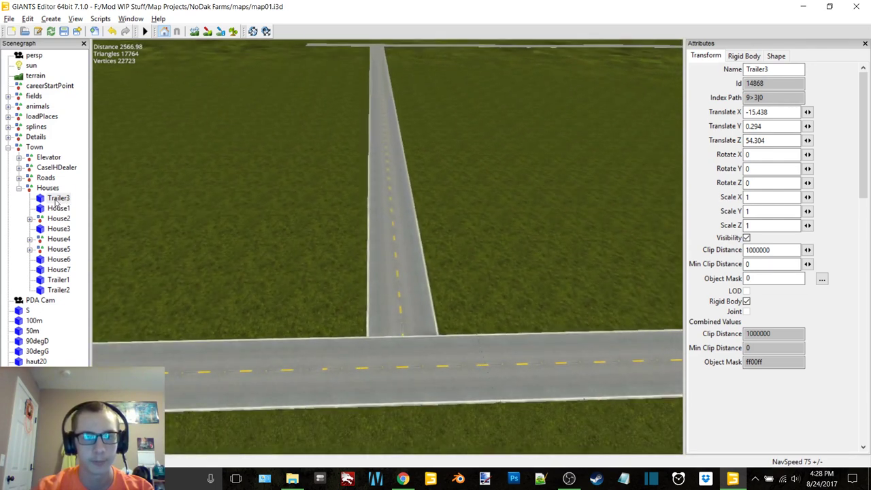
{"action": "left_click_drag", "start_coordinate": [56, 199], "coordinate": [49, 189]}
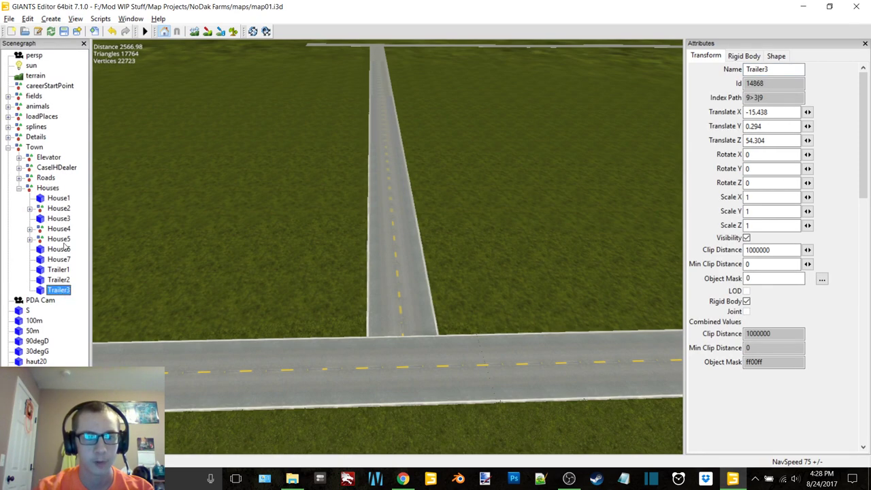
Place House1 on the grass beside the road intersection, with its front facing the main road
{"action": "left_click", "coordinate": [57, 200]}
{"action": "middle_click_drag", "start_coordinate": [476, 210], "coordinate": [450, 215], "text": "alt"}
{"action": "scroll", "coordinate": [433, 226], "scroll_direction": "up", "scroll_amount": 5}
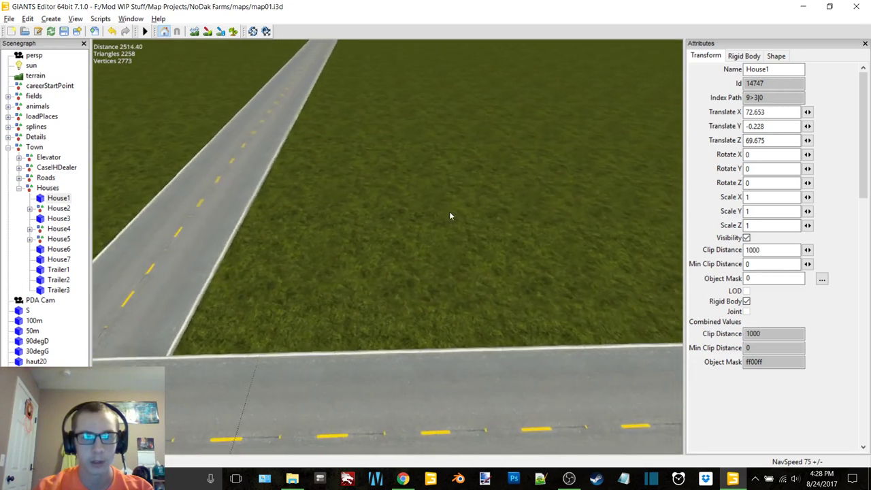
{"action": "key", "text": "ctrl+b"}
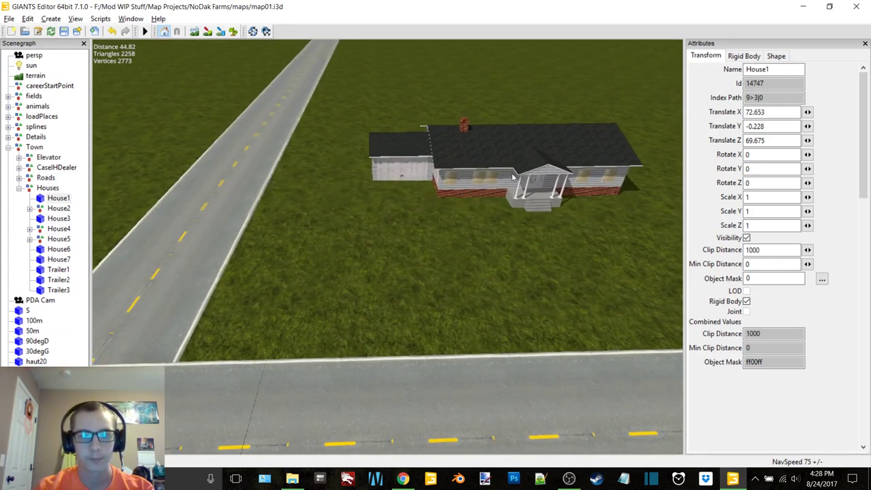
{"action": "left_click", "coordinate": [513, 175]}
{"action": "left_click", "coordinate": [528, 178]}
{"action": "middle_click_drag", "start_coordinate": [605, 204], "coordinate": [523, 217], "text": "alt"}
{"action": "scroll", "coordinate": [505, 219], "scroll_direction": "down", "scroll_amount": 4}
{"action": "left_click_drag", "start_coordinate": [400, 173], "coordinate": [467, 195]}
Place House2 on the grass along the road next to House1, at about X 1753, Z -1729
{"action": "left_click", "coordinate": [59, 210]}
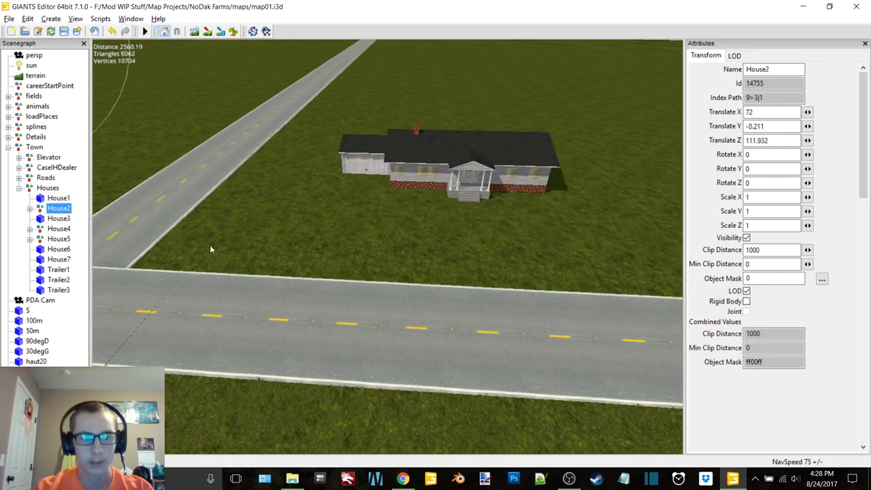
{"action": "scroll", "coordinate": [387, 255], "scroll_direction": "down", "scroll_amount": 3}
{"action": "middle_click_drag", "start_coordinate": [387, 256], "coordinate": [436, 284], "text": "alt"}
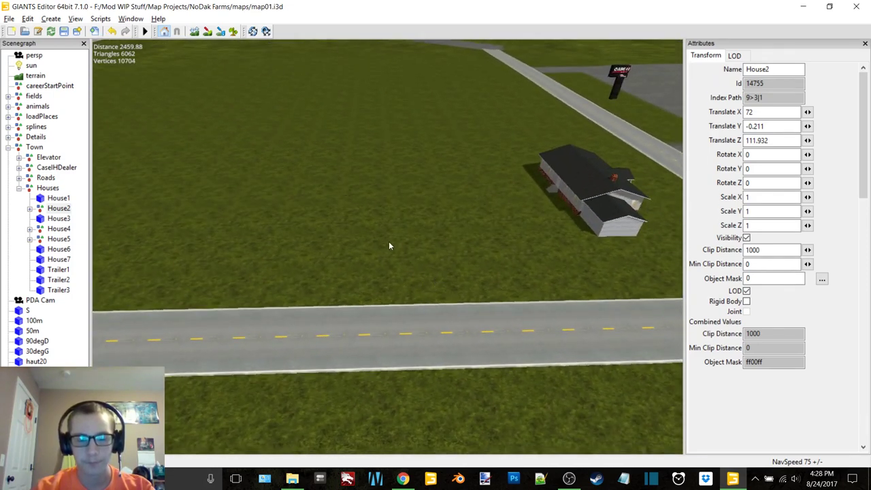
{"action": "key", "text": "ctrl+b"}
{"action": "left_click_drag", "start_coordinate": [390, 220], "coordinate": [379, 214]}
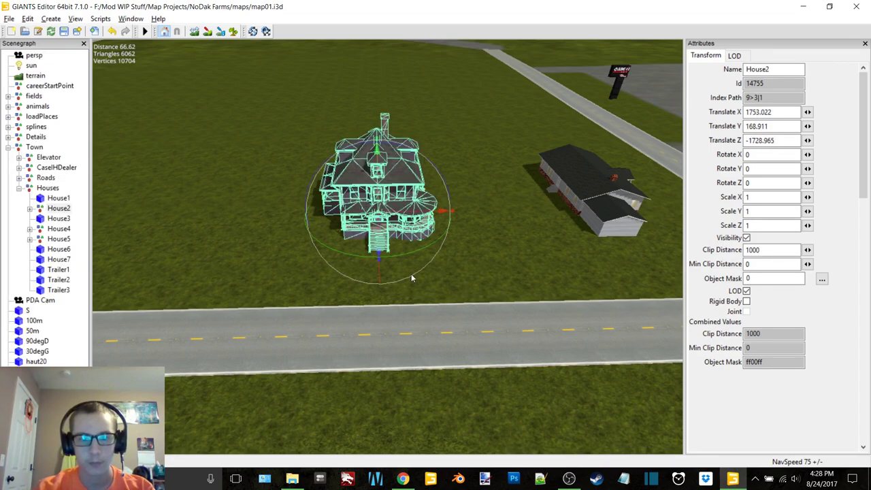
Shift House2 farther back from the road along its Z axis to about Z -1737
{"action": "left_click_drag", "start_coordinate": [411, 274], "coordinate": [372, 264], "text": "alt"}
{"action": "scroll", "coordinate": [372, 264], "scroll_direction": "up", "scroll_amount": 4}
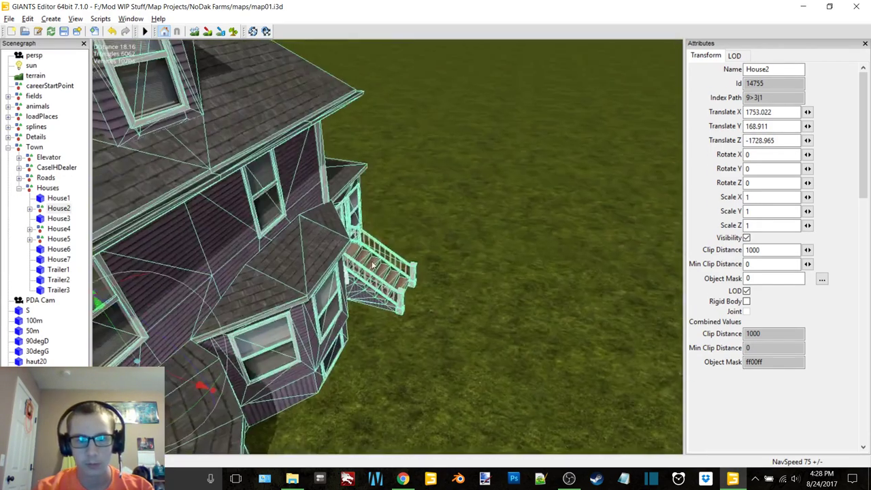
{"action": "scroll", "coordinate": [372, 264], "scroll_direction": "down", "scroll_amount": 4}
{"action": "middle_click_drag", "start_coordinate": [373, 264], "coordinate": [449, 266], "text": "alt"}
{"action": "left_click_drag", "start_coordinate": [375, 264], "coordinate": [456, 238]}
{"action": "scroll", "coordinate": [381, 254], "scroll_direction": "down", "scroll_amount": 3}
{"action": "middle_click_drag", "start_coordinate": [381, 253], "coordinate": [223, 260], "text": "alt"}
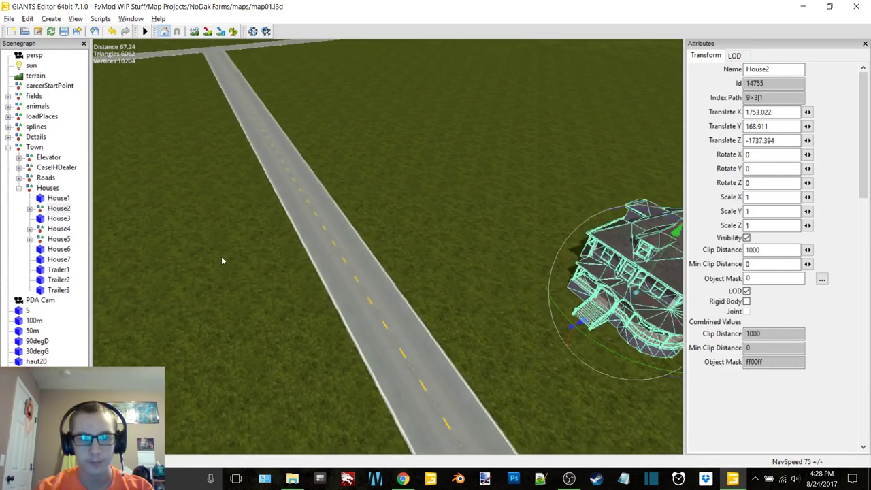
Place House3 on the grass along the road beside House2, at about X 1703, Z -1734
{"action": "left_click", "coordinate": [53, 223]}
{"action": "left_click_drag", "start_coordinate": [301, 243], "coordinate": [442, 235], "text": "alt"}
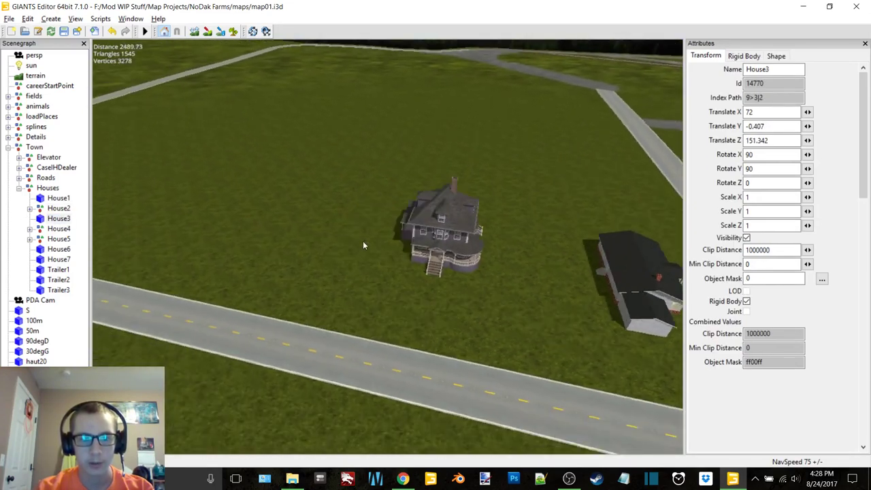
{"action": "middle_click_drag", "start_coordinate": [363, 242], "coordinate": [440, 240], "text": "alt"}
{"action": "key", "text": "ctrl+b"}
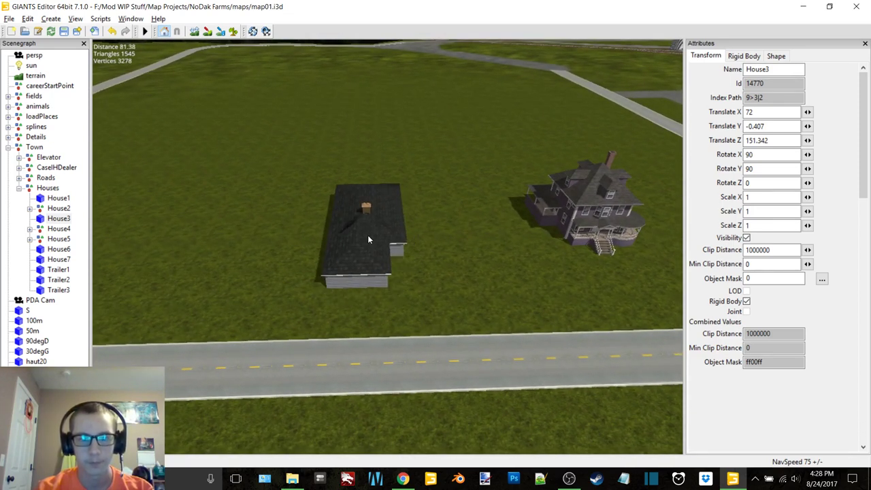
Rotate House3 so its front faces the road, with Rotate Y set to 0
{"action": "left_click", "coordinate": [368, 234]}
{"action": "left_click_drag", "start_coordinate": [418, 273], "coordinate": [296, 275]}
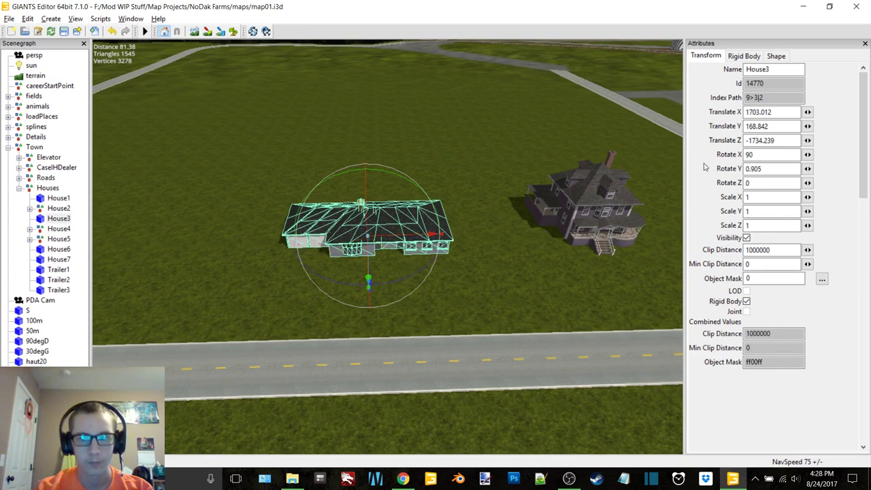
{"action": "type", "text": "0"}
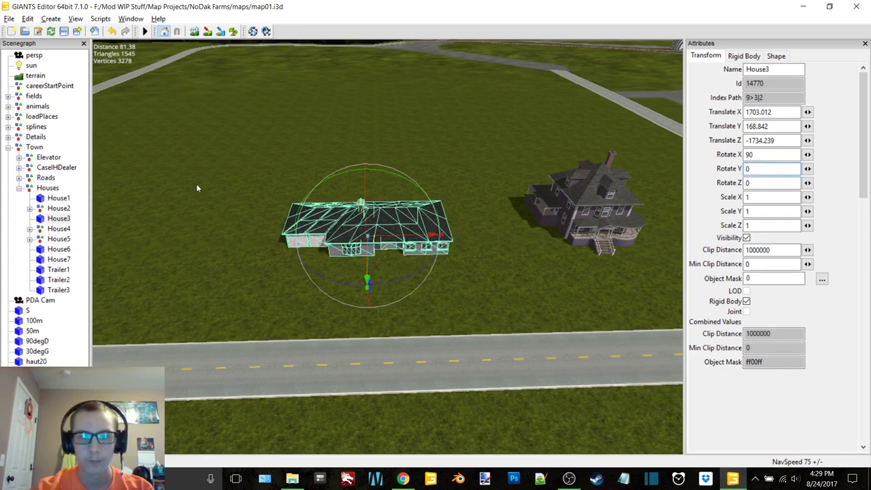
Slide House3 along the road, farther from House2, to about X 1699
{"action": "left_click_drag", "start_coordinate": [402, 240], "coordinate": [381, 239]}
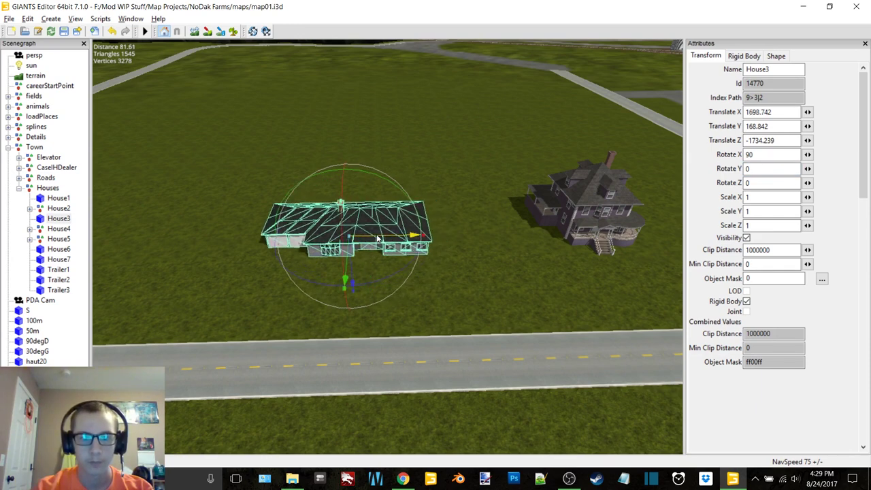
{"action": "middle_click_drag", "start_coordinate": [435, 236], "coordinate": [522, 229], "text": "alt"}
Place House4 on the grass beside House3 at about X 1635, Z -1732, and face it toward the road with Rotate Y at 0
{"action": "left_click", "coordinate": [59, 230]}
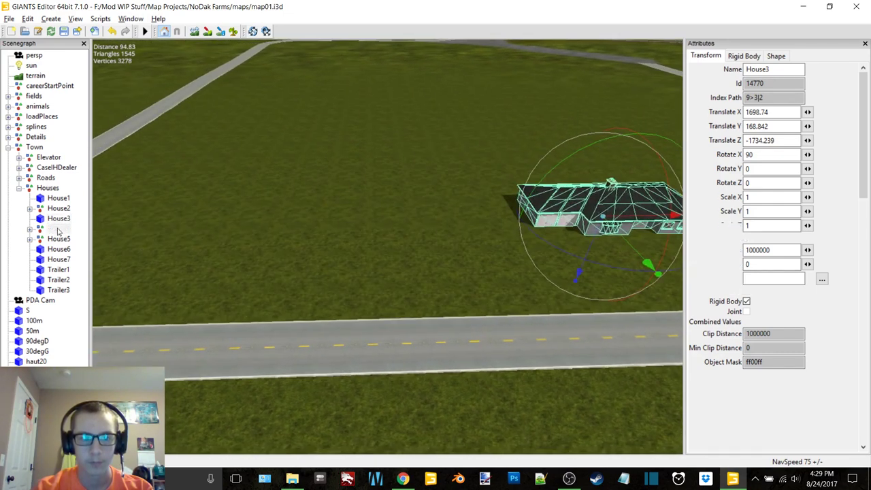
{"action": "middle_click_drag", "start_coordinate": [455, 219], "coordinate": [526, 211], "text": "alt"}
{"action": "key", "text": "ctrl+b"}
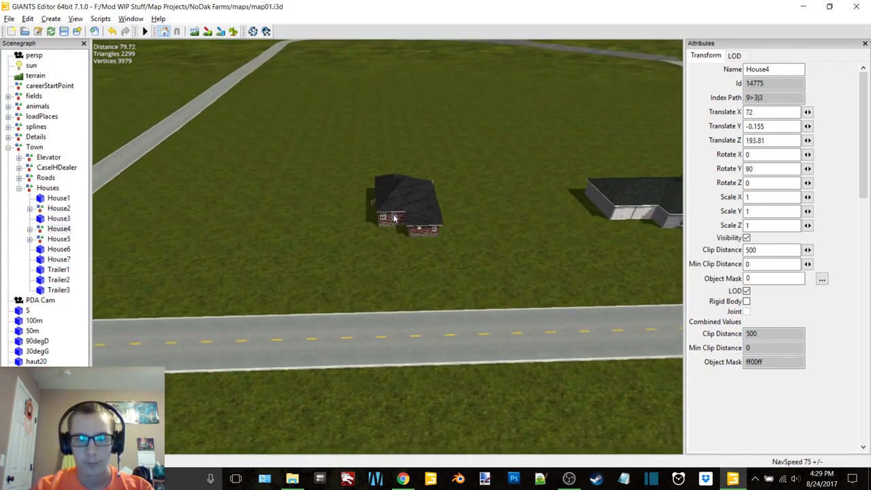
{"action": "left_click", "coordinate": [394, 218]}
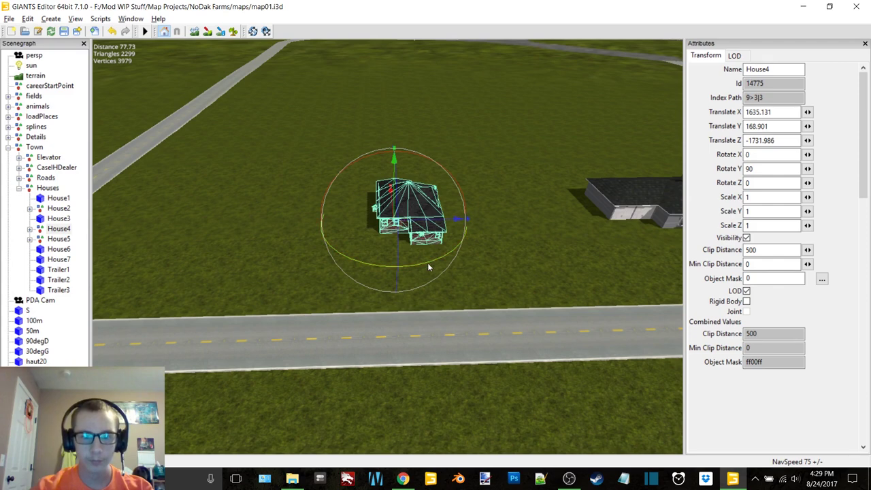
{"action": "left_click_drag", "start_coordinate": [427, 266], "coordinate": [309, 231]}
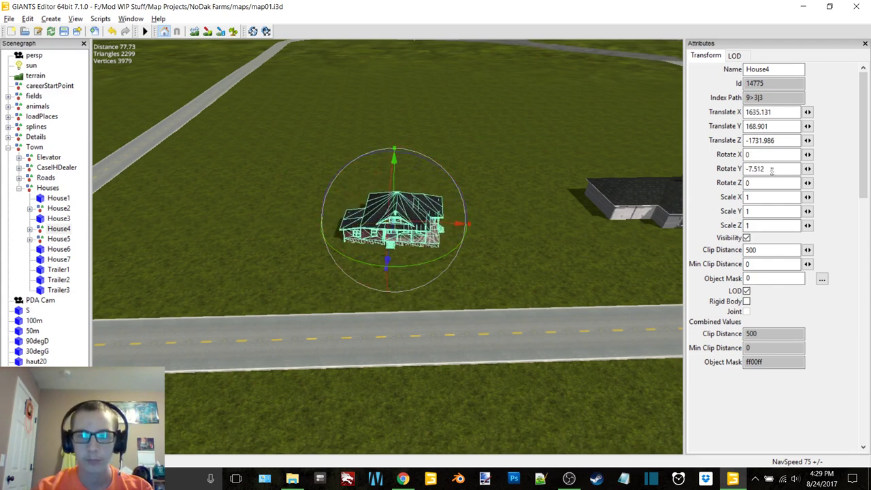
{"action": "type", "text": "0"}
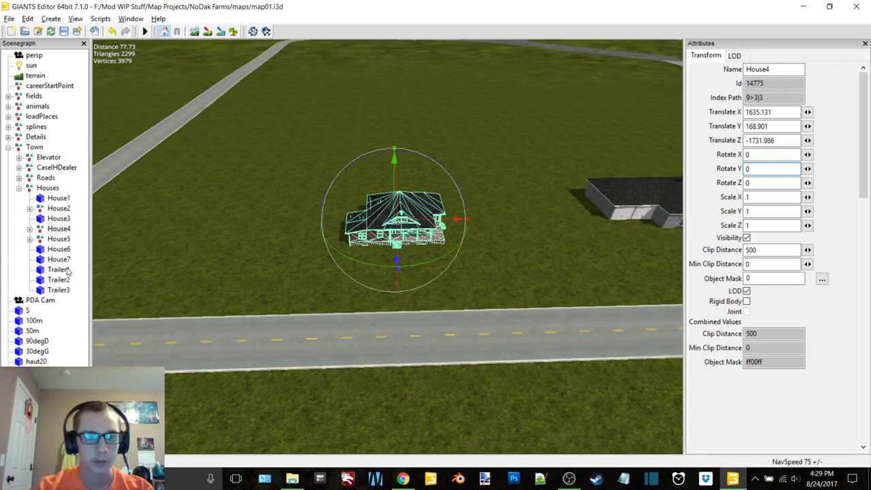
Place Trailer1 on the grass between House4 and the road corner, then slide it to about X 1595, Z -1734
{"action": "left_click", "coordinate": [66, 271]}
{"action": "middle_click_drag", "start_coordinate": [452, 251], "coordinate": [516, 254], "text": "alt"}
{"action": "scroll", "coordinate": [374, 244], "scroll_direction": "up", "scroll_amount": 2}
{"action": "left_click_drag", "start_coordinate": [374, 245], "coordinate": [437, 244], "text": "alt"}
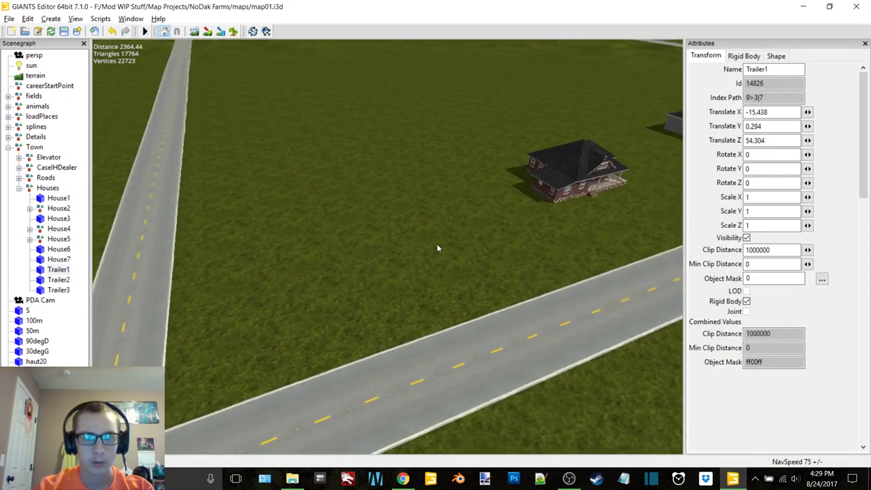
{"action": "right_click_drag", "start_coordinate": [437, 248], "coordinate": [388, 211]}
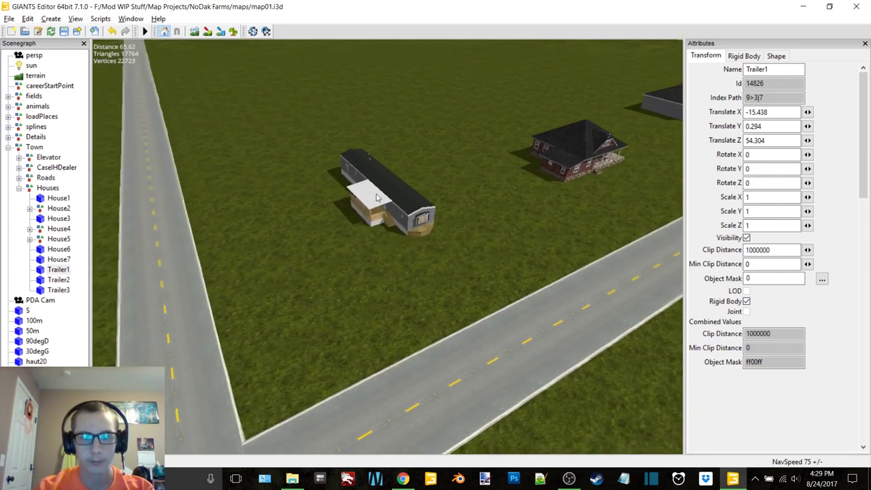
{"action": "left_click_drag", "start_coordinate": [377, 197], "coordinate": [434, 190]}
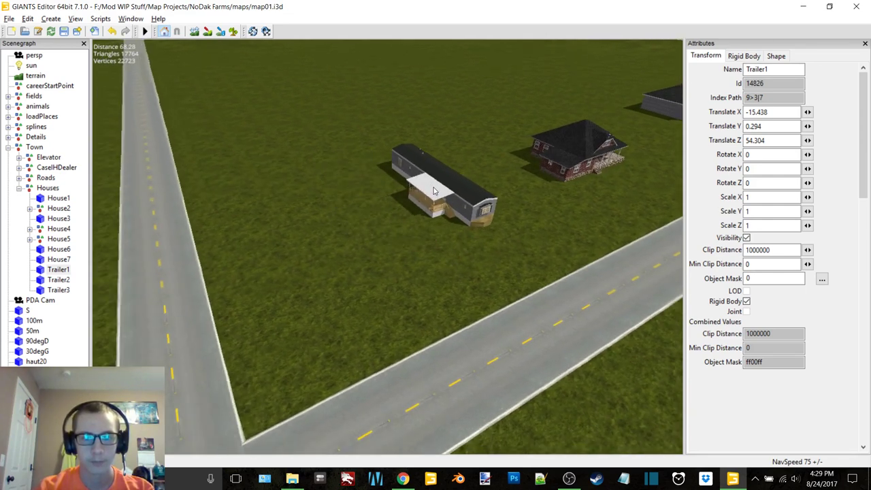
{"action": "left_click", "coordinate": [435, 189]}
{"action": "left_click_drag", "start_coordinate": [486, 203], "coordinate": [378, 201], "text": "alt"}
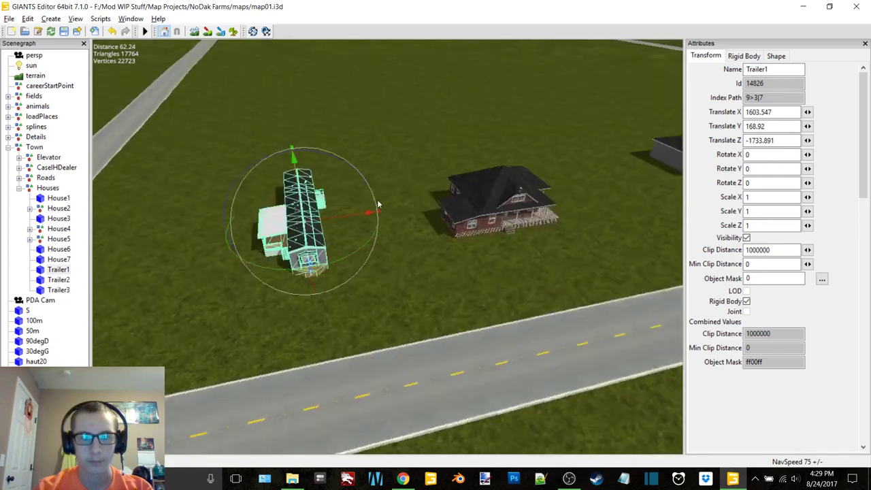
{"action": "right_click_drag", "start_coordinate": [379, 204], "coordinate": [429, 220]}
{"action": "left_click_drag", "start_coordinate": [428, 228], "coordinate": [365, 226]}
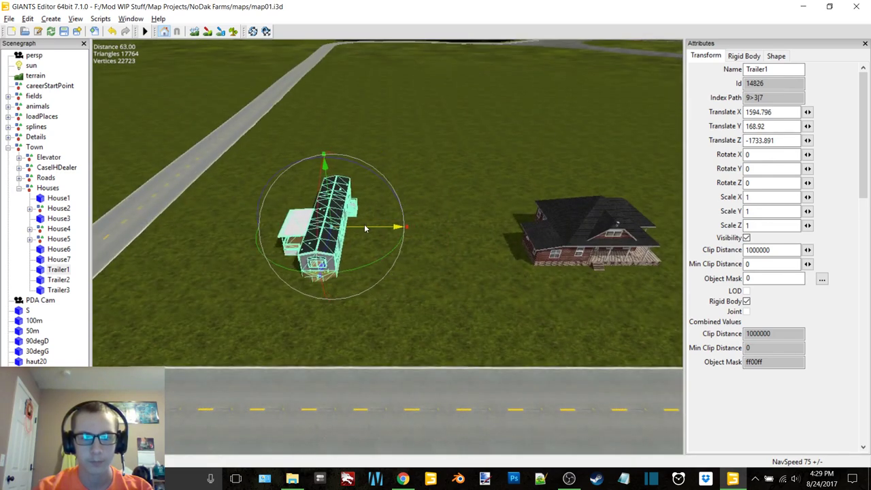
Place Trailer2 on the grass behind Trailer1 at about X 1585, Z -1785, with Rotate Y set to -90
{"action": "scroll", "coordinate": [364, 230], "scroll_direction": "down", "scroll_amount": 3}
{"action": "right_click_drag", "start_coordinate": [362, 234], "coordinate": [398, 253]}
{"action": "left_click", "coordinate": [61, 280]}
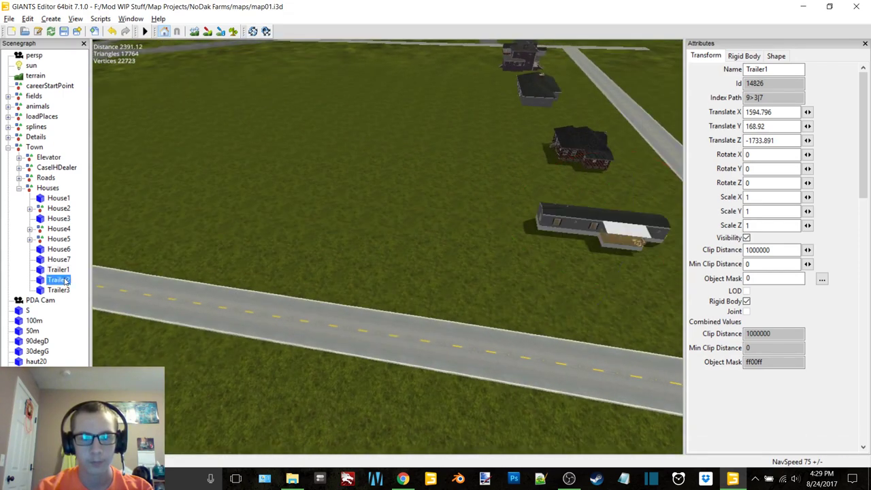
{"action": "key", "text": "ctrl+b"}
{"action": "left_click", "coordinate": [361, 230]}
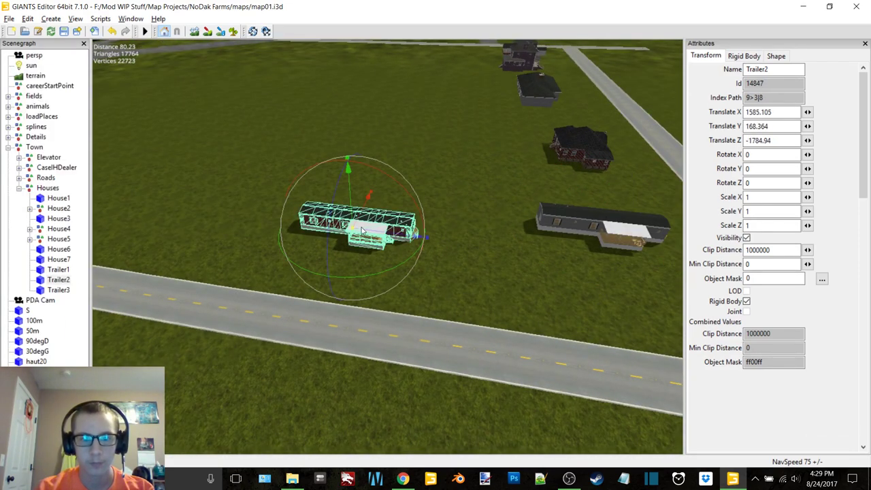
{"action": "left_click_drag", "start_coordinate": [412, 262], "coordinate": [700, 191]}
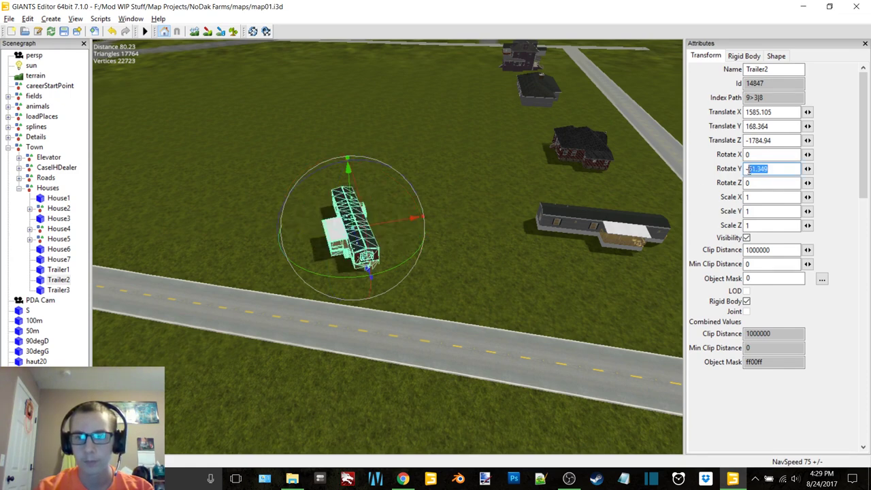
{"action": "type", "text": "-90"}
Place House5 across the road from House1 at about X 1793, Z -1678, and turn it to face the road with Rotate Y at 90
{"action": "scroll", "coordinate": [479, 265], "scroll_direction": "up", "scroll_amount": 4}
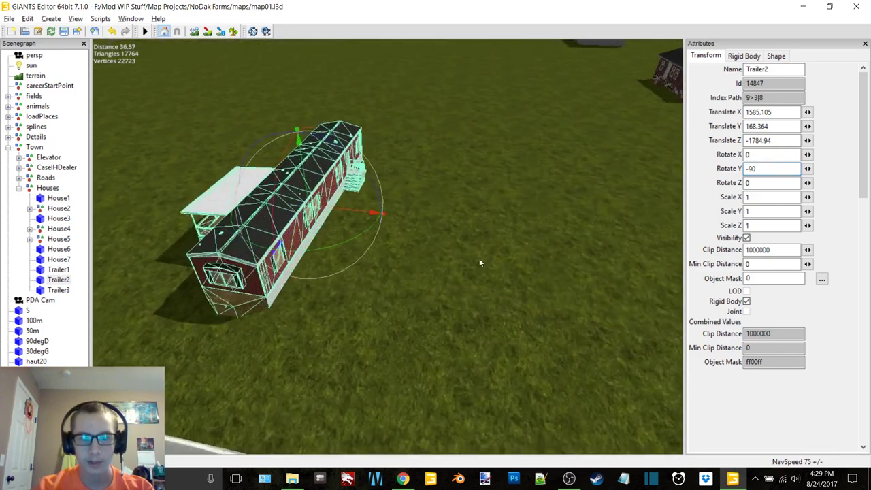
{"action": "middle_click_drag", "start_coordinate": [480, 258], "coordinate": [500, 256], "text": "alt"}
{"action": "scroll", "coordinate": [484, 256], "scroll_direction": "down", "scroll_amount": 3}
{"action": "left_click_drag", "start_coordinate": [484, 255], "coordinate": [549, 256], "text": "alt"}
{"action": "right_click_drag", "start_coordinate": [550, 260], "coordinate": [322, 244]}
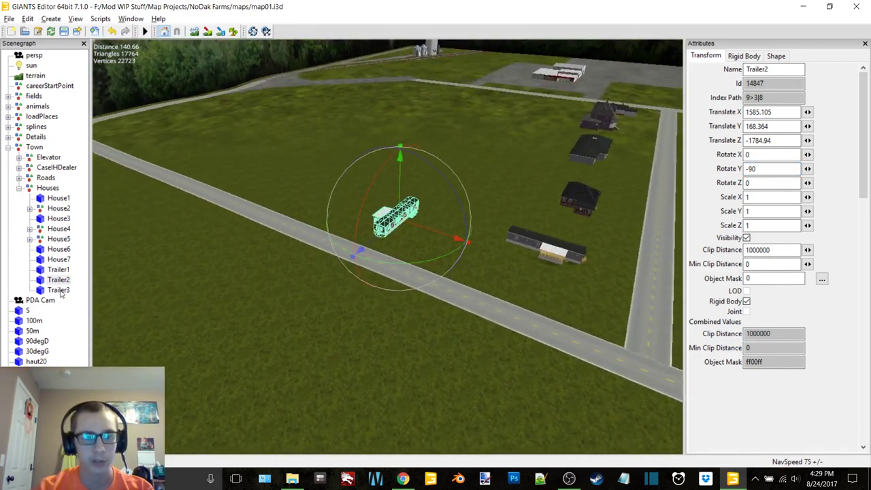
{"action": "left_click", "coordinate": [67, 238]}
{"action": "left_click_drag", "start_coordinate": [653, 235], "coordinate": [253, 207], "text": "alt"}
{"action": "middle_click_drag", "start_coordinate": [253, 211], "coordinate": [390, 303], "text": "alt"}
{"action": "left_click_drag", "start_coordinate": [390, 303], "coordinate": [527, 264], "text": "alt"}
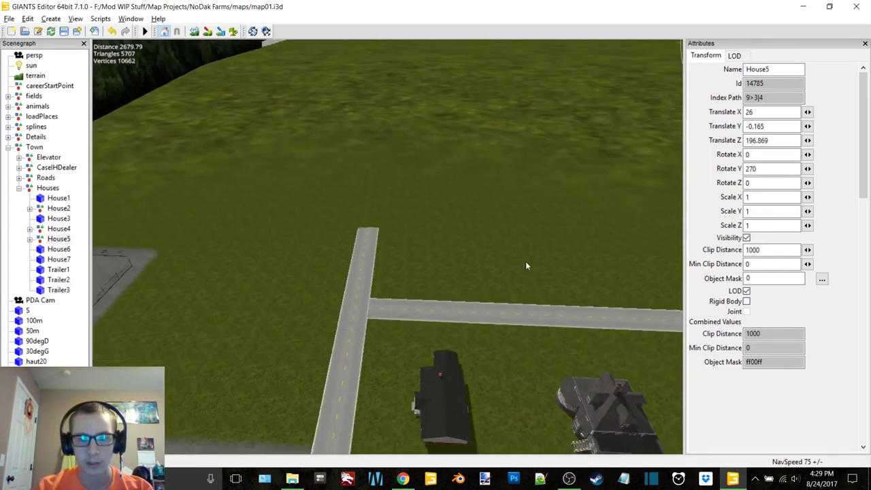
{"action": "scroll", "coordinate": [529, 264], "scroll_direction": "up", "scroll_amount": 5}
{"action": "right_click_drag", "start_coordinate": [501, 258], "coordinate": [485, 243]}
{"action": "key", "text": "f"}
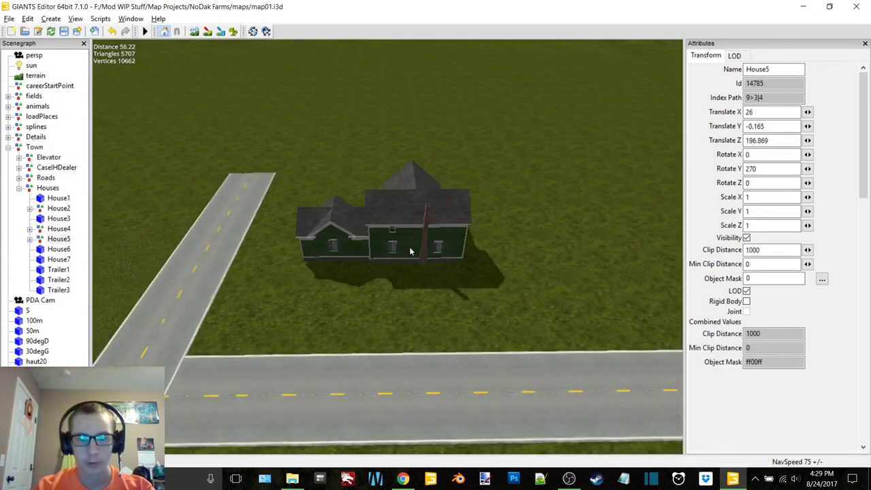
{"action": "left_click_drag", "start_coordinate": [428, 299], "coordinate": [645, 171]}
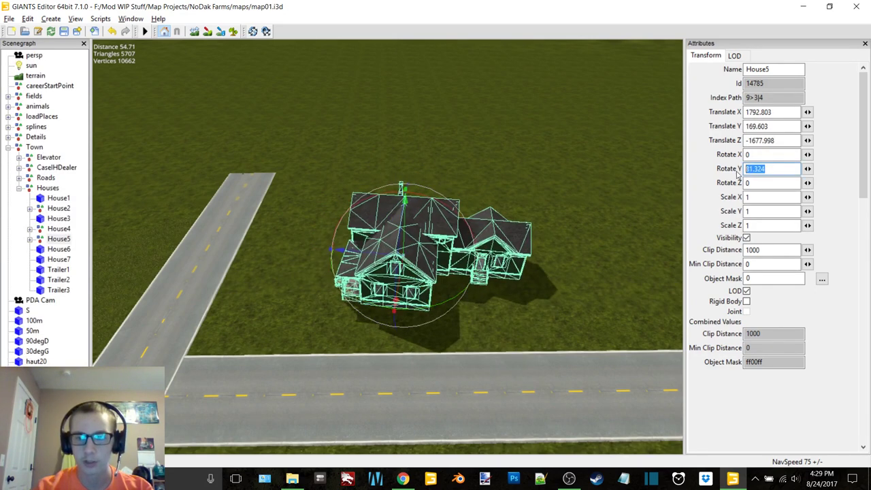
{"action": "type", "text": "90"}
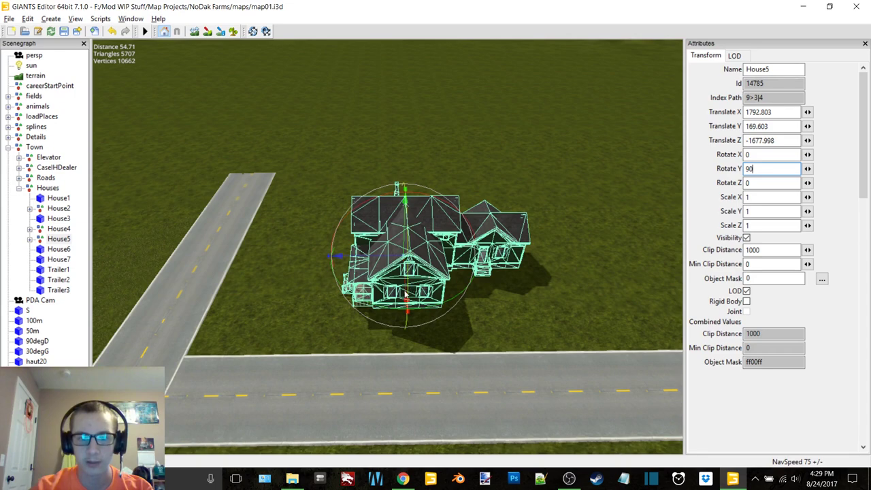
Move House5 farther back from the road and closer to the side road, to about X 1800
{"action": "left_click_drag", "start_coordinate": [406, 303], "coordinate": [394, 245]}
{"action": "middle_click_drag", "start_coordinate": [562, 282], "coordinate": [447, 252], "text": "alt"}
{"action": "scroll", "coordinate": [318, 203], "scroll_direction": "down", "scroll_amount": 1}
{"action": "middle_click_drag", "start_coordinate": [317, 204], "coordinate": [383, 213], "text": "alt"}
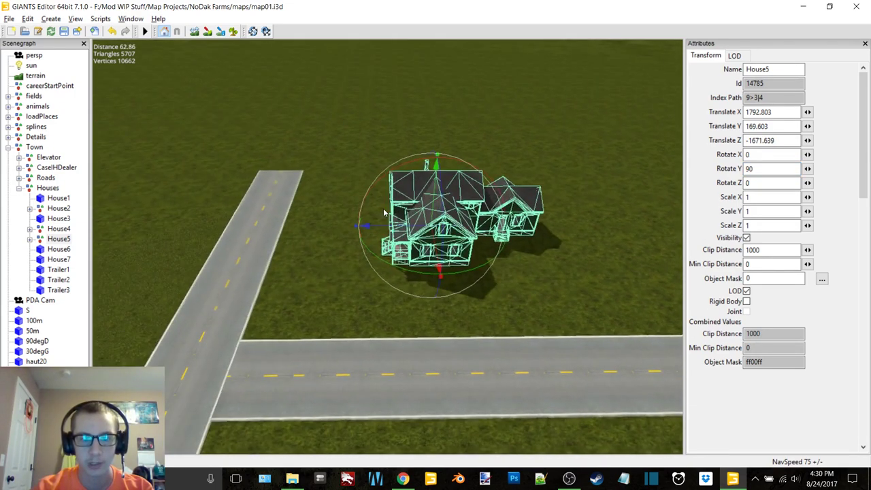
{"action": "left_click_drag", "start_coordinate": [385, 230], "coordinate": [411, 254]}
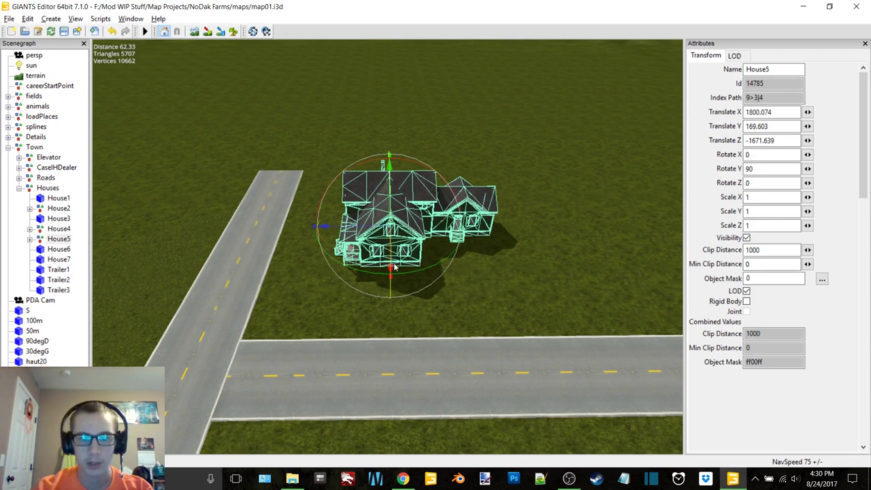
{"action": "left_click_drag", "start_coordinate": [389, 270], "coordinate": [390, 259]}
Place House6 on the grass beside House5 at about X 1739, Z -1666, and face it toward the road with Rotate Y at -90
{"action": "middle_click_drag", "start_coordinate": [485, 247], "coordinate": [289, 216], "text": "alt"}
{"action": "left_click", "coordinate": [68, 252]}
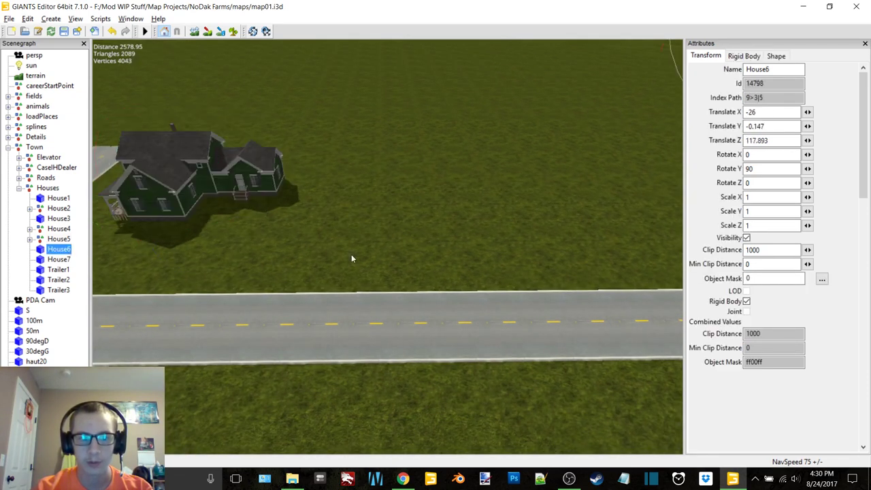
{"action": "middle_click_drag", "start_coordinate": [589, 225], "coordinate": [473, 240], "text": "alt"}
{"action": "scroll", "coordinate": [471, 238], "scroll_direction": "down", "scroll_amount": 1}
{"action": "key", "text": "ctrl+b"}
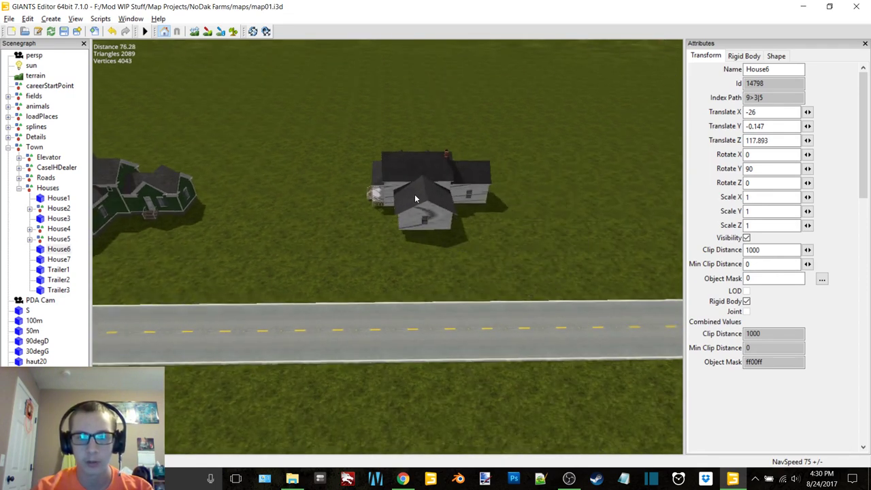
{"action": "left_click", "coordinate": [411, 197]}
{"action": "left_click_drag", "start_coordinate": [460, 237], "coordinate": [346, 158]}
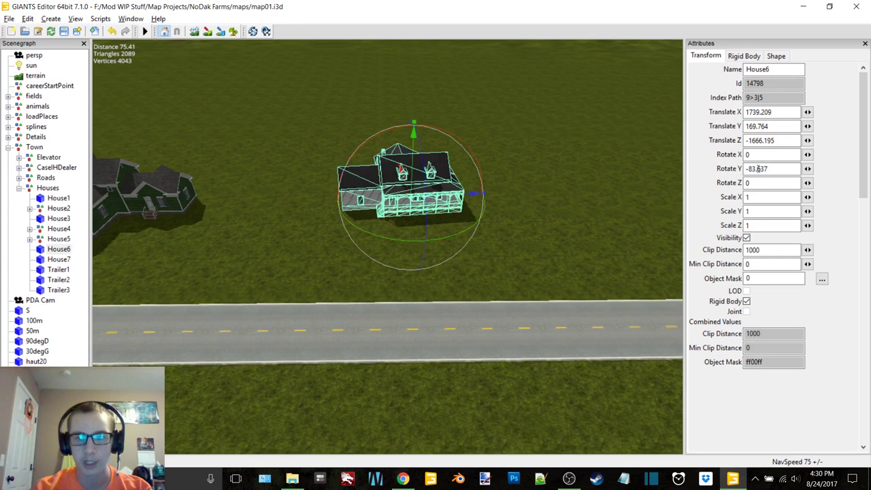
{"action": "type", "text": "-90"}
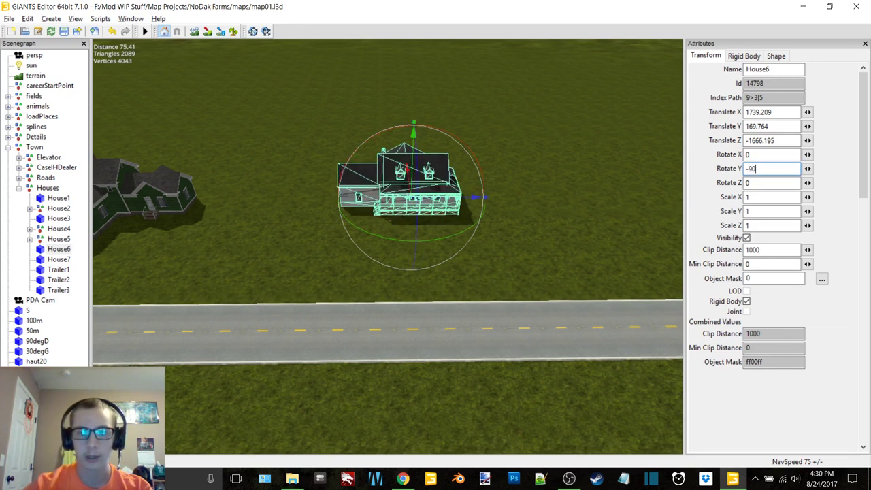
Place House7 on the grass along the road beside House6, at about X 1681, Z -1665
{"action": "left_click", "coordinate": [56, 260]}
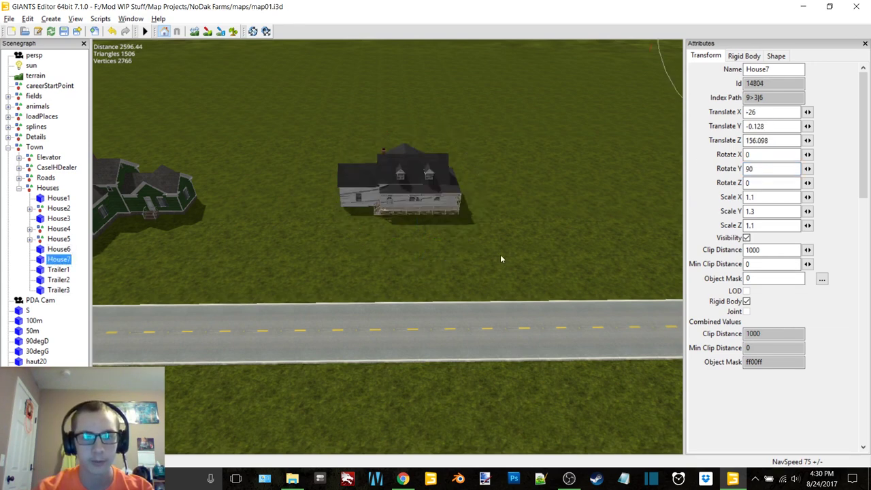
{"action": "middle_click_drag", "start_coordinate": [501, 254], "coordinate": [412, 249], "text": "alt"}
{"action": "key", "text": "ctrl+b"}
{"action": "left_click_drag", "start_coordinate": [438, 217], "coordinate": [399, 189]}
Slide House7 along the road away from House6 to about X 1648
{"action": "middle_click_drag", "start_coordinate": [493, 276], "coordinate": [186, 270], "text": "alt"}
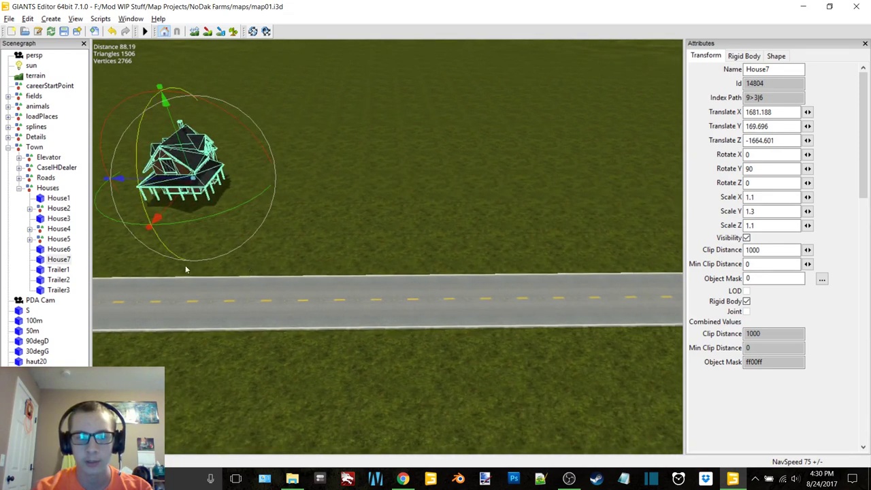
{"action": "left_click", "coordinate": [59, 292]}
{"action": "middle_click_drag", "start_coordinate": [416, 273], "coordinate": [472, 275], "text": "alt"}
{"action": "scroll", "coordinate": [534, 278], "scroll_direction": "down", "scroll_amount": 3}
{"action": "left_click", "coordinate": [334, 236]}
{"action": "left_click", "coordinate": [335, 239]}
{"action": "left_click_drag", "start_coordinate": [390, 235], "coordinate": [571, 246]}
{"action": "left_click", "coordinate": [539, 235]}
{"action": "middle_click_drag", "start_coordinate": [570, 268], "coordinate": [423, 266], "text": "alt"}
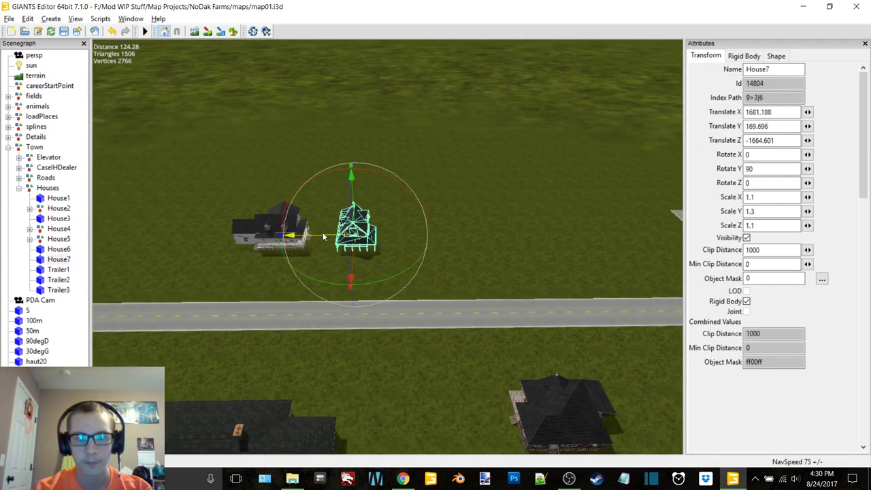
{"action": "left_click_drag", "start_coordinate": [323, 237], "coordinate": [446, 238]}
{"action": "middle_click_drag", "start_coordinate": [577, 271], "coordinate": [447, 263], "text": "alt"}
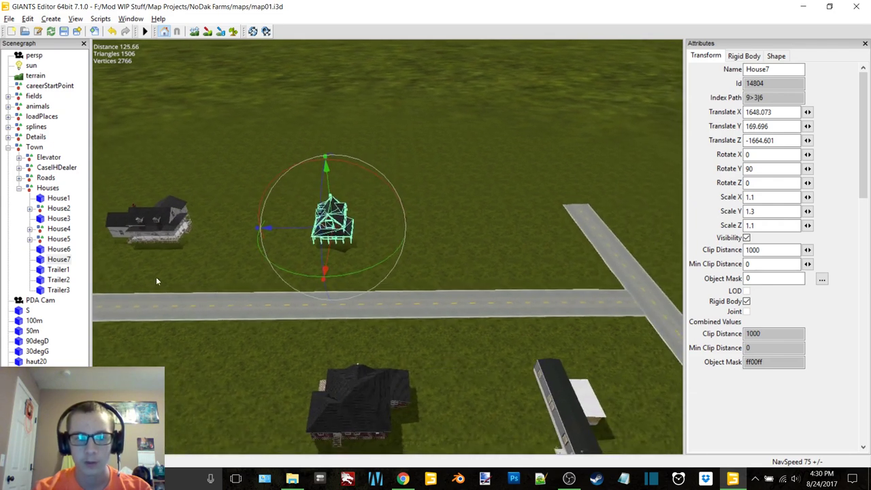
Place Trailer3 on the grass between House7 and the road corner, at about X 1590, Z -1676
{"action": "left_click", "coordinate": [60, 289]}
{"action": "middle_click_drag", "start_coordinate": [521, 279], "coordinate": [444, 286], "text": "alt"}
{"action": "scroll", "coordinate": [444, 286], "scroll_direction": "up", "scroll_amount": 2}
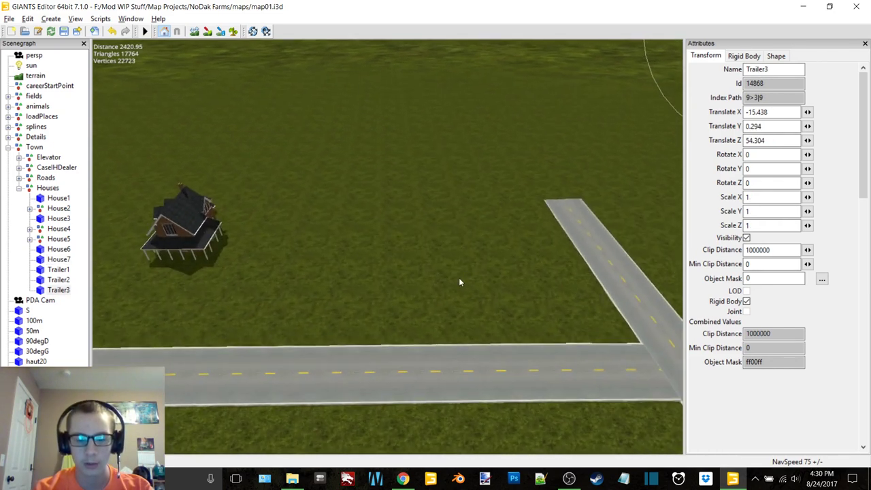
{"action": "key", "text": "ctrl+b"}
{"action": "left_click", "coordinate": [455, 269]}
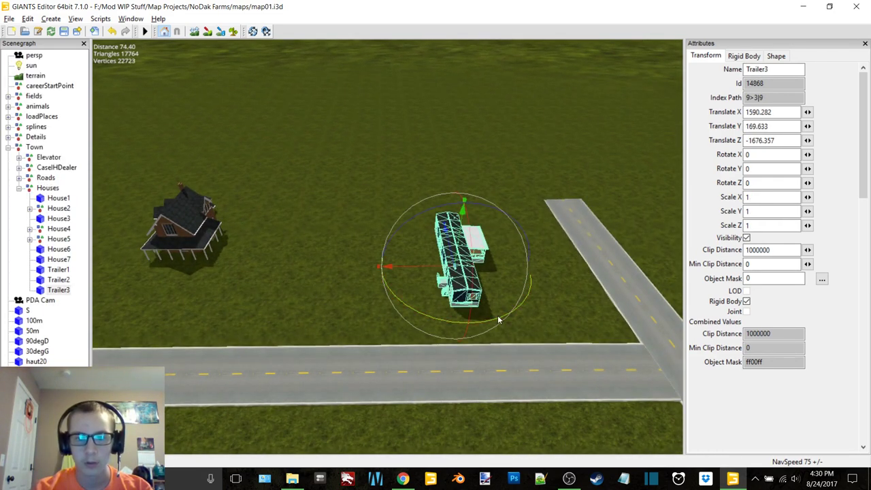
Turn Trailer3 parallel to the road with Rotate Y at -90 and move it to about X 1595, Z -1664
{"action": "left_click_drag", "start_coordinate": [498, 320], "coordinate": [388, 286]}
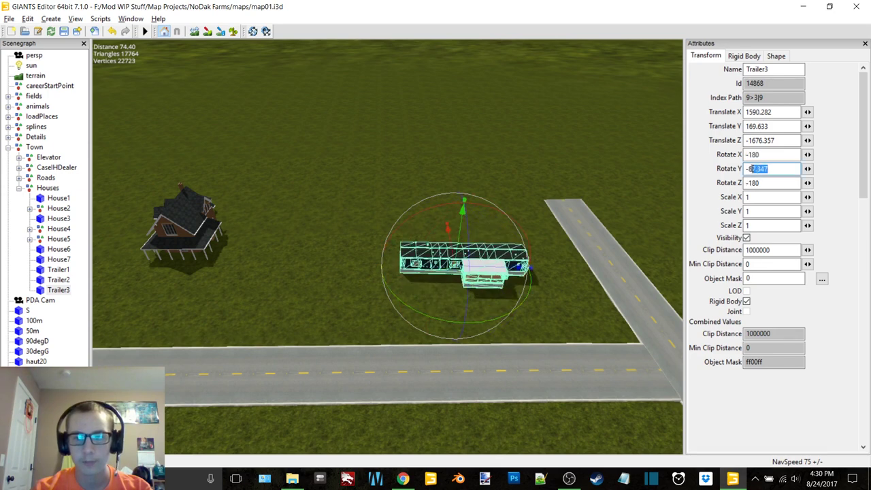
{"action": "type", "text": "-90"}
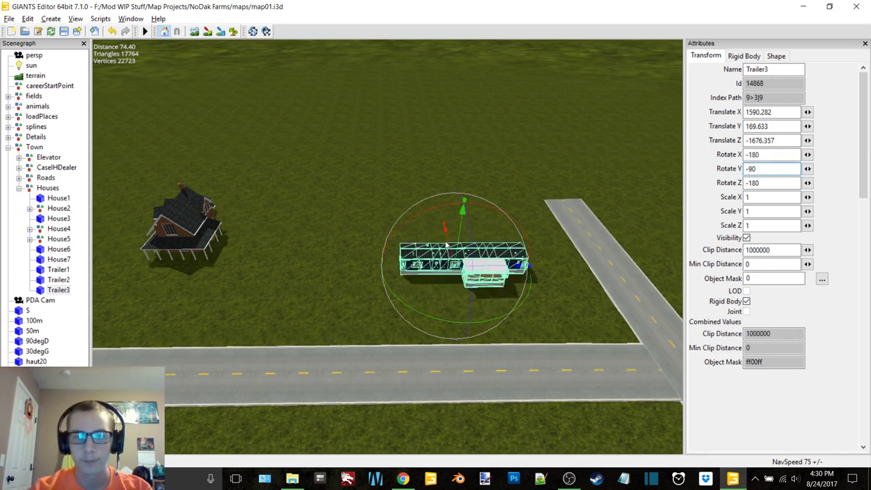
{"action": "left_click_drag", "start_coordinate": [446, 246], "coordinate": [472, 233]}
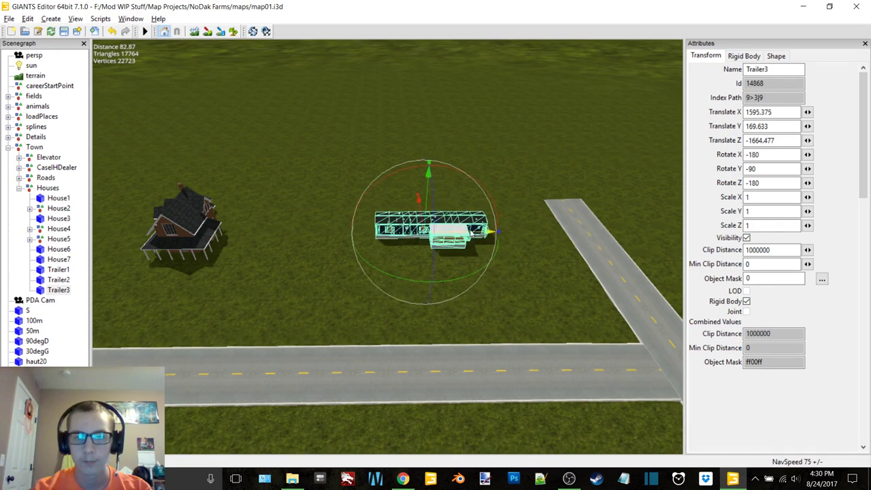
Close the Attributes panel and open the Terrain Editing panel to prepare the ground around House1
{"action": "left_click", "coordinate": [96, 309]}
{"action": "left_click_drag", "start_coordinate": [528, 243], "coordinate": [439, 337], "text": "alt"}
{"action": "scroll", "coordinate": [410, 270], "scroll_direction": "up", "scroll_amount": 3}
{"action": "right_click_drag", "start_coordinate": [410, 275], "coordinate": [403, 154]}
{"action": "left_click", "coordinate": [865, 44]}
{"action": "left_click", "coordinate": [132, 18]}
{"action": "left_click", "coordinate": [139, 70]}
Select House1 and fine-tune its height so the brick foundation meets the grass
{"action": "left_click", "coordinate": [376, 164]}
{"action": "left_click_drag", "start_coordinate": [359, 122], "coordinate": [359, 124]}
{"action": "right_click_drag", "start_coordinate": [359, 125], "coordinate": [362, 128]}
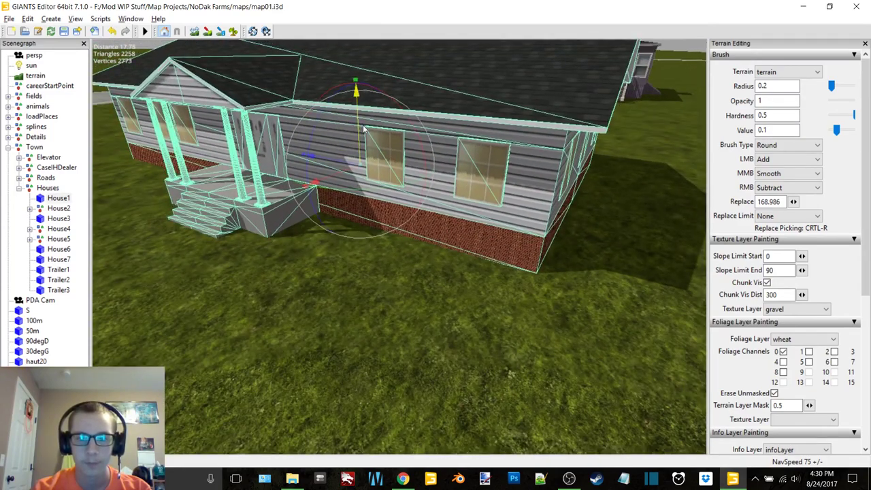
{"action": "left_click_drag", "start_coordinate": [364, 130], "coordinate": [366, 128]}
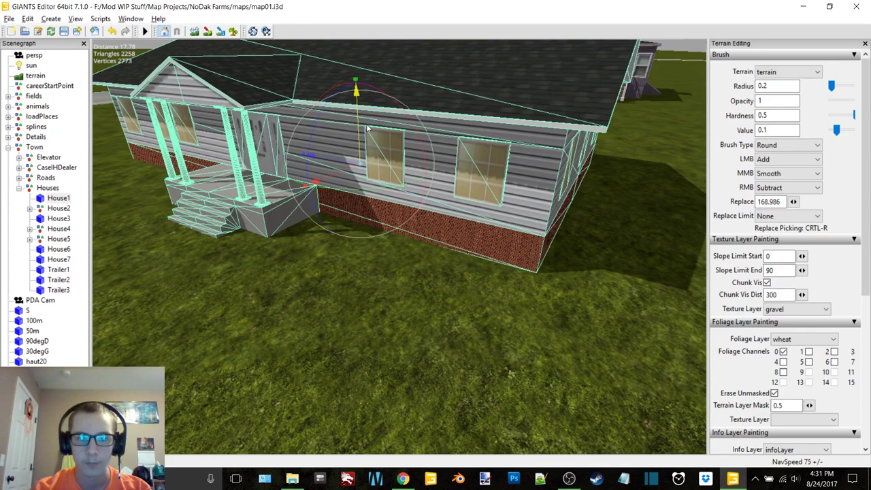
{"action": "right_click_drag", "start_coordinate": [367, 128], "coordinate": [631, 189]}
{"action": "scroll", "coordinate": [630, 190], "scroll_direction": "down", "scroll_amount": 4}
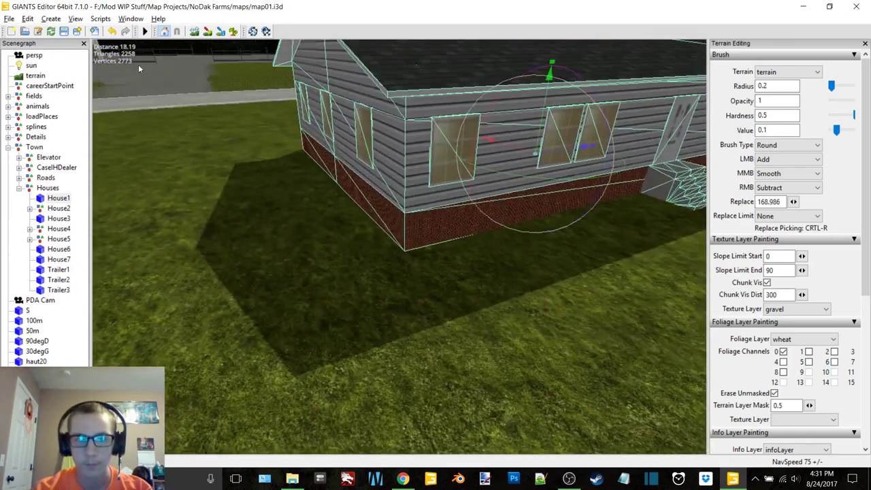
Lower House1 slightly so its brick foundation rests in the ground at the rear corner
{"action": "left_click", "coordinate": [194, 32]}
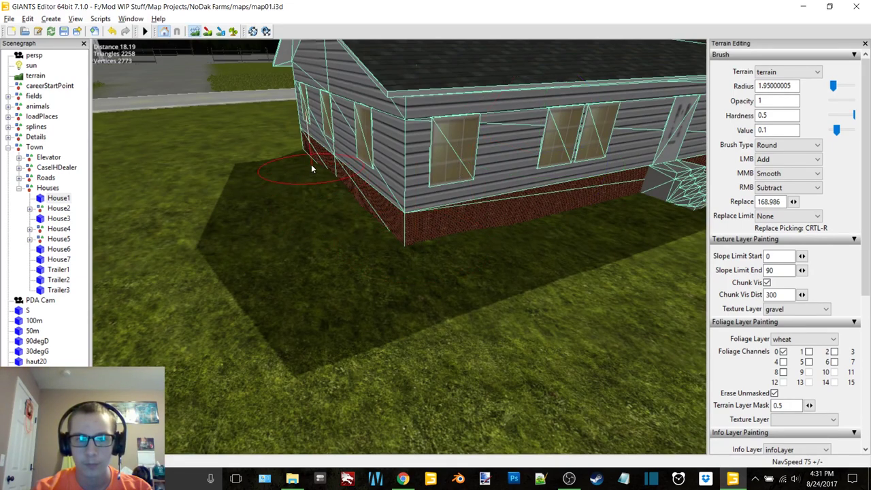
{"action": "mouse_move", "coordinate": [476, 238]}
{"action": "middle_mouse_down", "text": "alt"}
{"action": "mouse_move", "coordinate": [470, 236]}
{"action": "mouse_move", "coordinate": [483, 245]}
{"action": "mouse_move", "coordinate": [468, 244]}
{"action": "middle_mouse_up", "text": "alt"}
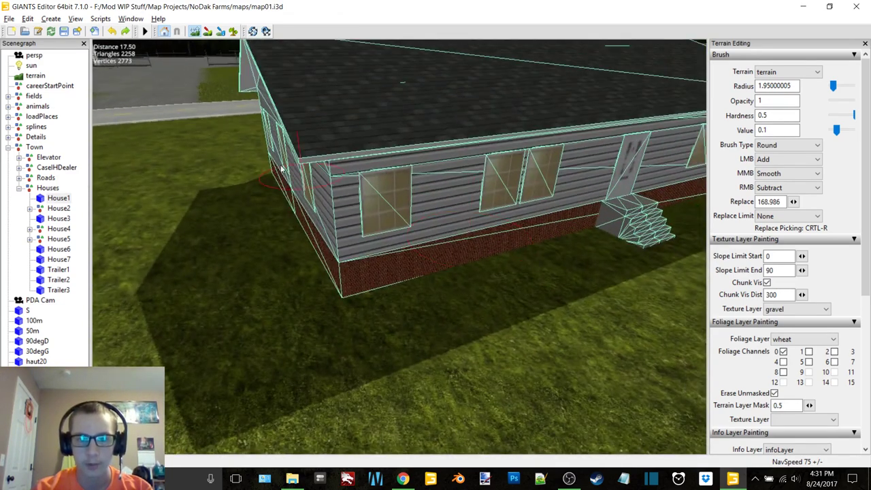
{"action": "left_click", "coordinate": [195, 31]}
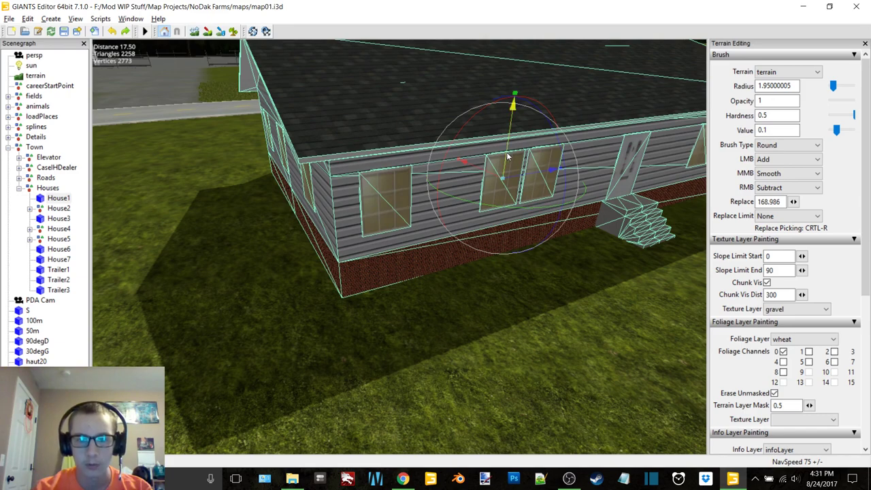
{"action": "left_click_drag", "start_coordinate": [507, 157], "coordinate": [508, 158]}
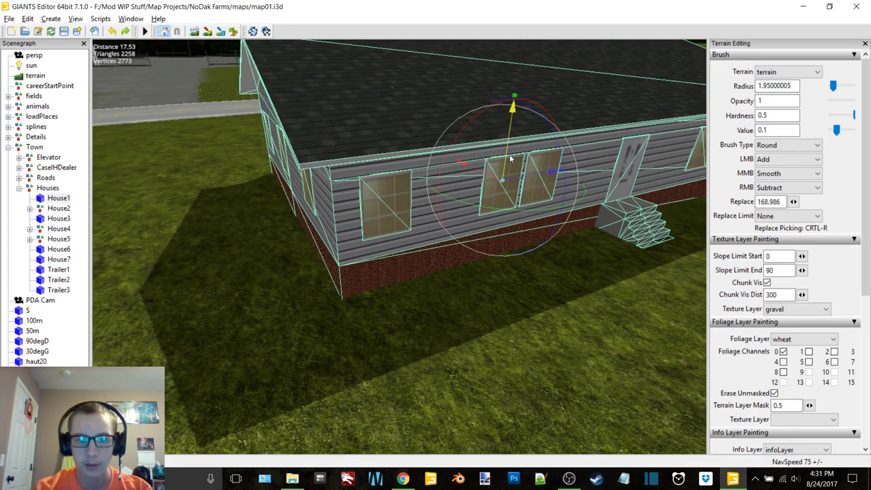
Sample the ground height 168.751 at House1's corner as the Replace value, with brush radius 3.2 and the RMB action set to Replace
{"action": "left_click", "coordinate": [194, 33]}
{"action": "scroll", "coordinate": [375, 210], "scroll_direction": "up", "scroll_amount": 1, "text": "alt"}
{"action": "left_click_drag", "start_coordinate": [375, 211], "coordinate": [358, 223], "text": "alt"}
{"action": "scroll", "coordinate": [351, 230], "scroll_direction": "down", "scroll_amount": 5}
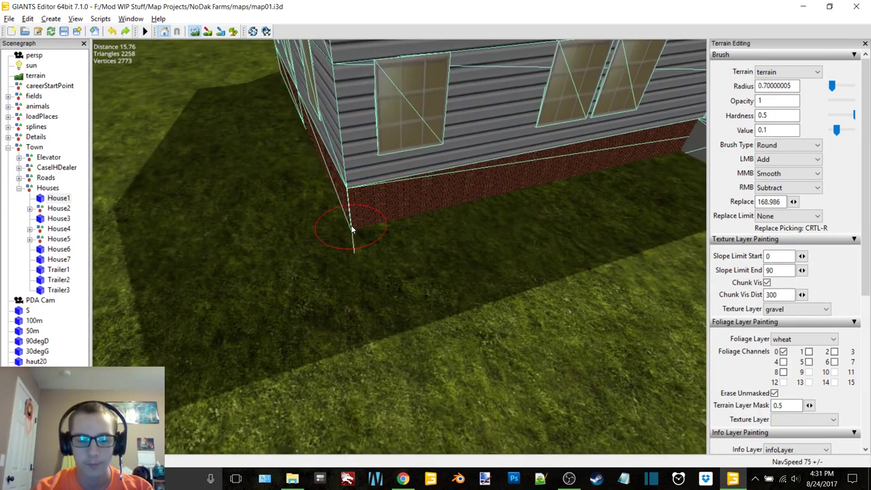
{"action": "scroll", "coordinate": [351, 230], "scroll_direction": "up", "scroll_amount": 4}
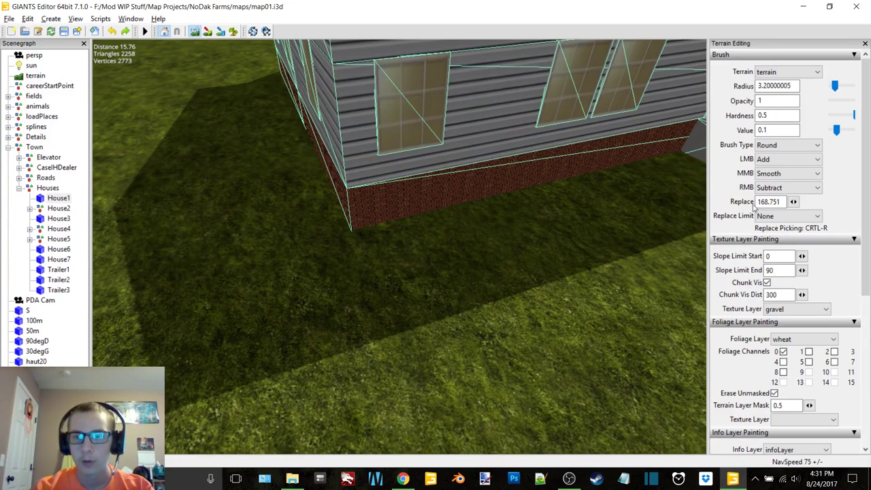
{"action": "left_click", "coordinate": [787, 187]}
{"action": "left_click", "coordinate": [790, 220]}
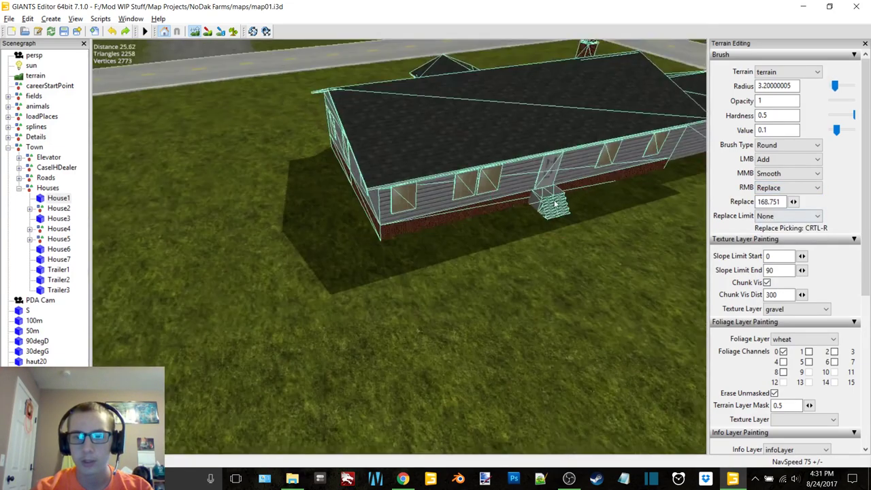
Level the terrain all around House1 to height 168.751 with a brush radius of about 4.2
{"action": "left_click_drag", "start_coordinate": [528, 198], "coordinate": [301, 209], "text": "alt"}
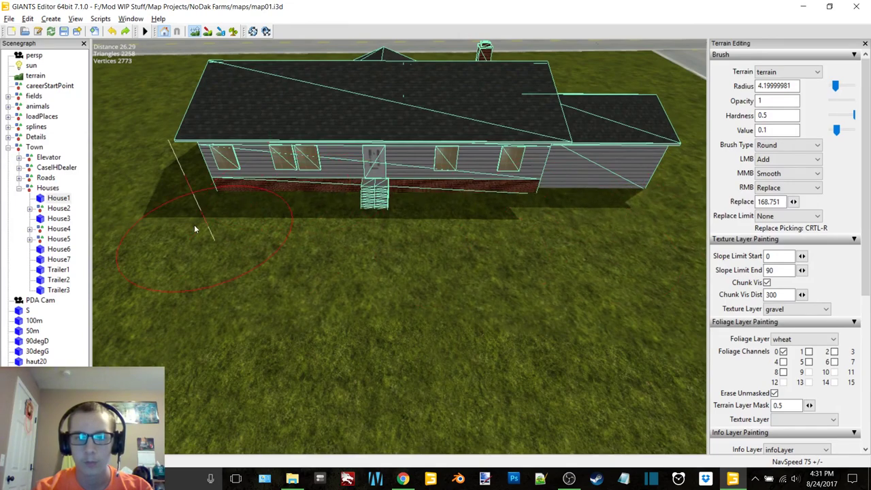
{"action": "mouse_move", "coordinate": [503, 199]}
{"action": "middle_mouse_down", "text": "alt"}
{"action": "mouse_move", "coordinate": [385, 222]}
{"action": "mouse_move", "coordinate": [333, 221]}
{"action": "middle_mouse_up", "text": "alt"}
{"action": "left_click_drag", "start_coordinate": [381, 219], "coordinate": [292, 223], "text": "alt"}
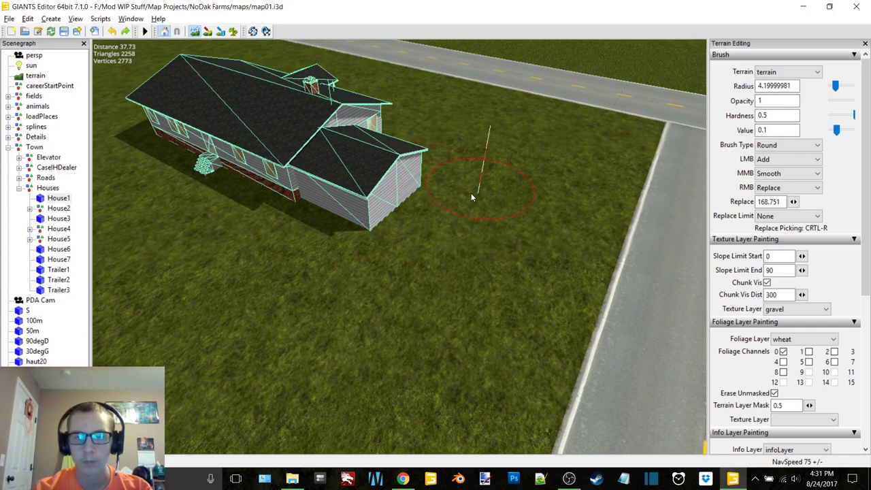
{"action": "middle_click_drag", "start_coordinate": [471, 193], "coordinate": [449, 198], "text": "alt"}
{"action": "left_click_drag", "start_coordinate": [450, 198], "coordinate": [197, 200], "text": "alt"}
{"action": "middle_click_drag", "start_coordinate": [442, 207], "coordinate": [388, 219], "text": "alt"}
{"action": "left_click_drag", "start_coordinate": [388, 219], "coordinate": [324, 220], "text": "alt"}
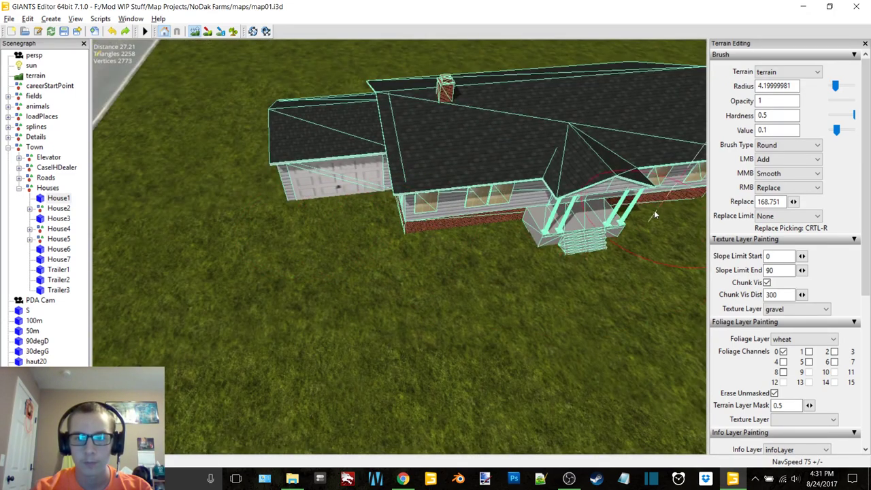
{"action": "mouse_move", "coordinate": [655, 215]}
{"action": "right_mouse_down"}
{"action": "mouse_move", "coordinate": [560, 211]}
{"action": "mouse_move", "coordinate": [382, 230]}
{"action": "right_mouse_up"}
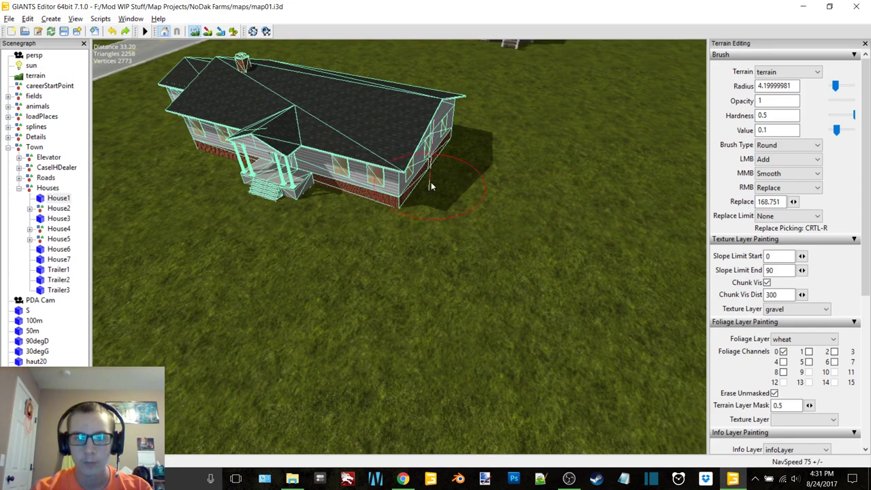
Leave terrain sculpting and deselect House1
{"action": "left_click", "coordinate": [196, 32]}
{"action": "scroll", "coordinate": [320, 136], "scroll_direction": "down", "scroll_amount": 2}
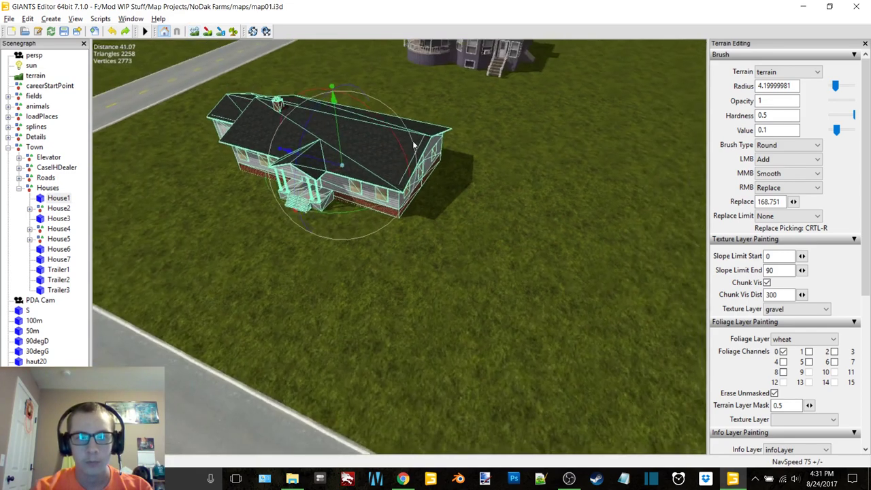
{"action": "left_click_drag", "start_coordinate": [320, 143], "coordinate": [455, 146], "text": "alt"}
{"action": "scroll", "coordinate": [425, 149], "scroll_direction": "up", "scroll_amount": 2}
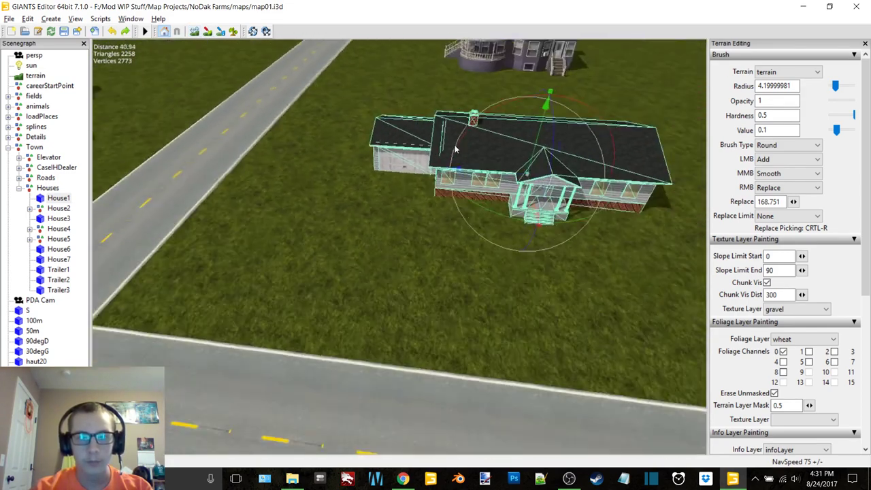
{"action": "right_click_drag", "start_coordinate": [456, 149], "coordinate": [286, 115]}
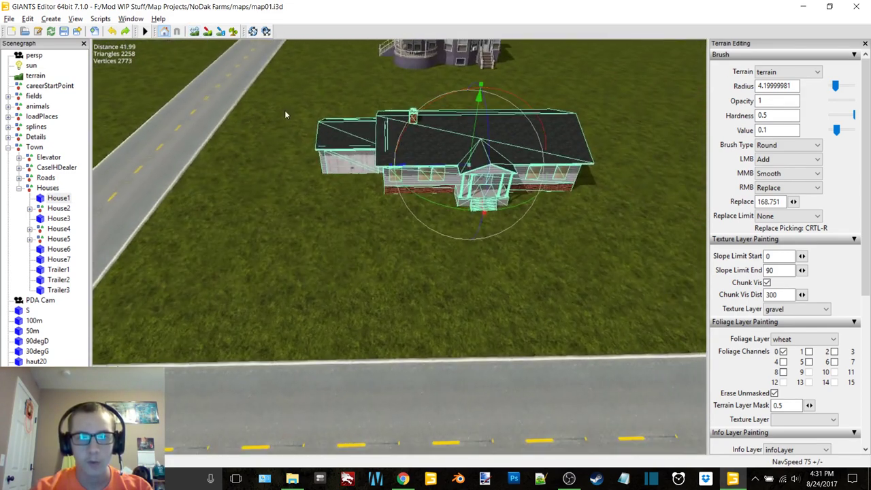
{"action": "left_click", "coordinate": [78, 138]}
{"action": "middle_click_drag", "start_coordinate": [303, 116], "coordinate": [392, 62], "text": "alt"}
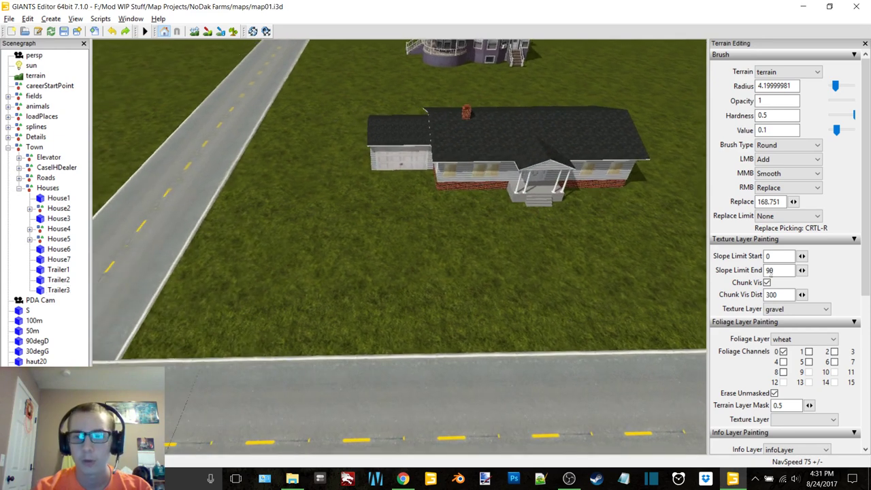
Set up terrain texture painting with the concrete layer, a square brush and a radius of 2
{"action": "left_click", "coordinate": [793, 310]}
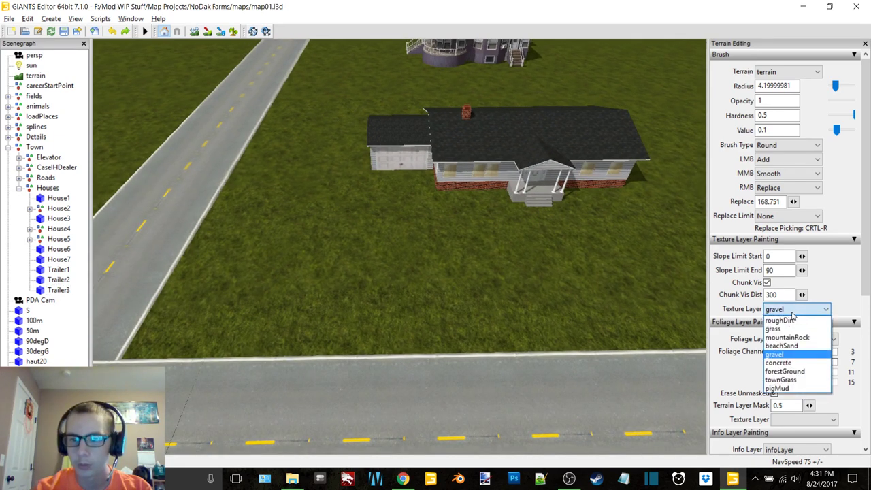
{"action": "left_click", "coordinate": [790, 363]}
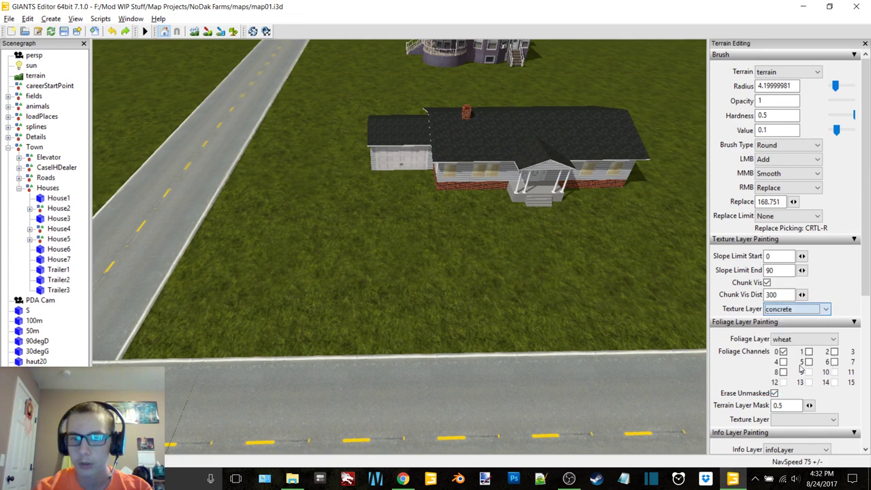
{"action": "left_click", "coordinate": [208, 31]}
{"action": "left_click", "coordinate": [788, 145]}
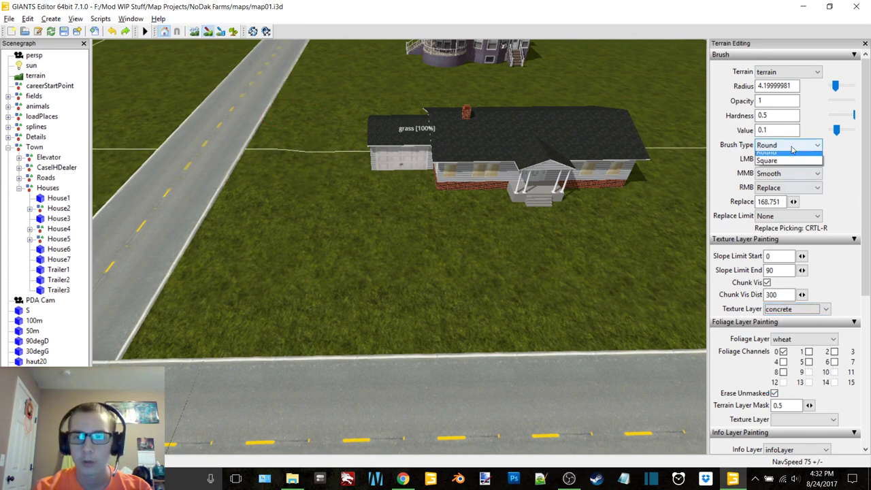
{"action": "left_click", "coordinate": [783, 166]}
{"action": "left_click_drag", "start_coordinate": [795, 84], "coordinate": [749, 89]}
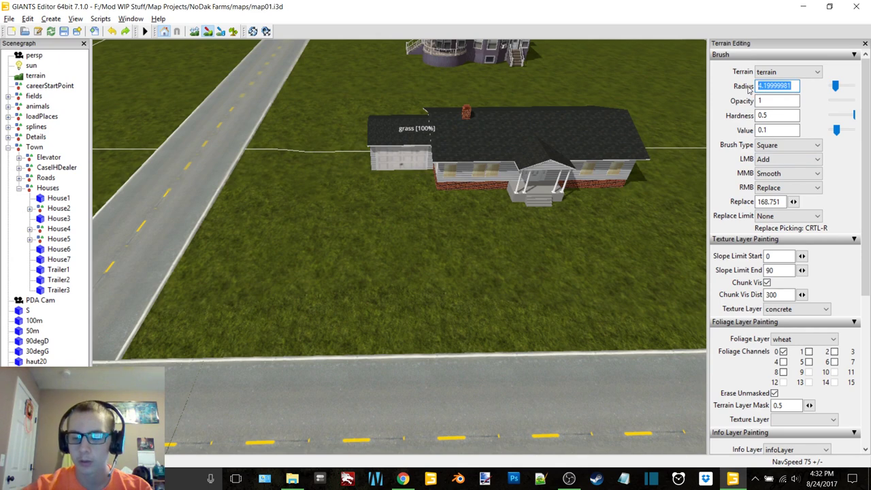
{"action": "middle_click_drag", "start_coordinate": [416, 231], "coordinate": [410, 229], "text": "alt"}
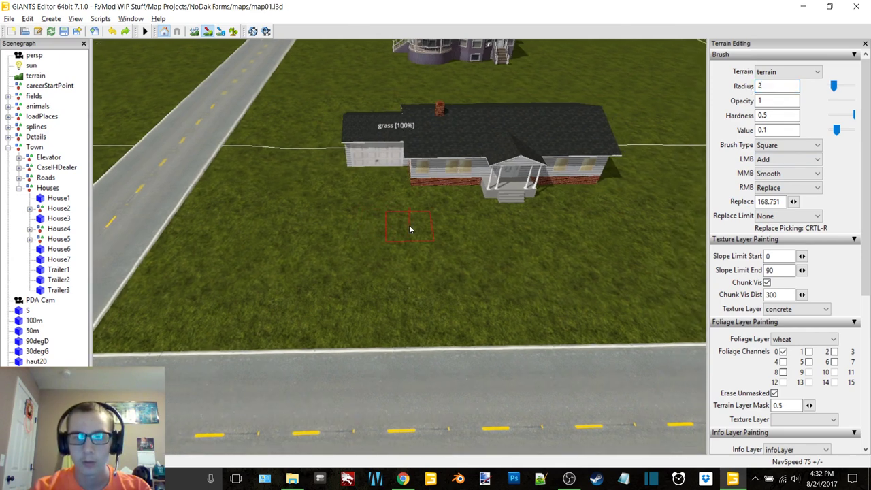
Paint a concrete driveway from House1's garage door down to the road
{"action": "left_click_drag", "start_coordinate": [389, 191], "coordinate": [393, 171]}
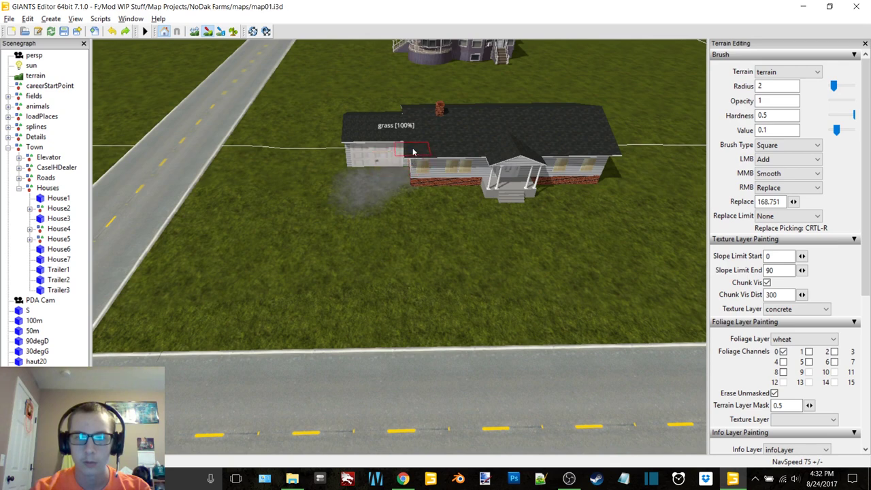
{"action": "mouse_move", "coordinate": [418, 175]}
{"action": "left_mouse_down"}
{"action": "mouse_move", "coordinate": [408, 204]}
{"action": "mouse_move", "coordinate": [411, 332]}
{"action": "mouse_move", "coordinate": [392, 341]}
{"action": "left_mouse_up"}
{"action": "left_click_drag", "start_coordinate": [391, 296], "coordinate": [389, 196]}
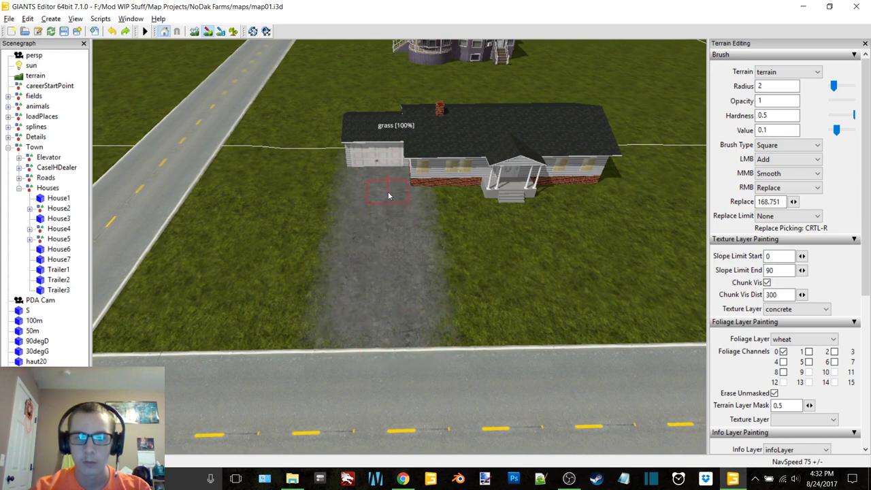
Change the texture brush to Round with radius 1.25 and the roughDirt layer
{"action": "mouse_move", "coordinate": [414, 317]}
{"action": "middle_mouse_down", "text": "alt"}
{"action": "mouse_move", "coordinate": [405, 314]}
{"action": "mouse_move", "coordinate": [407, 323]}
{"action": "middle_mouse_up", "text": "alt"}
{"action": "scroll", "coordinate": [407, 328], "scroll_direction": "up", "scroll_amount": 3}
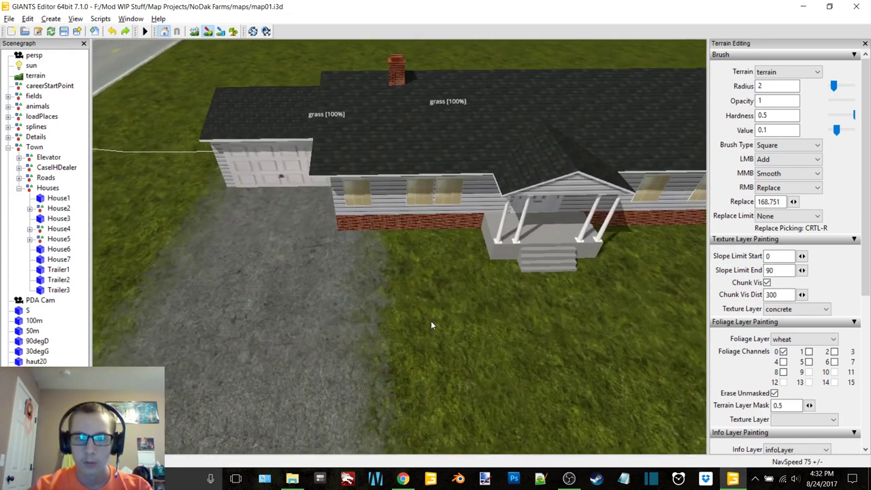
{"action": "left_click", "coordinate": [783, 144]}
{"action": "left_click", "coordinate": [780, 166]}
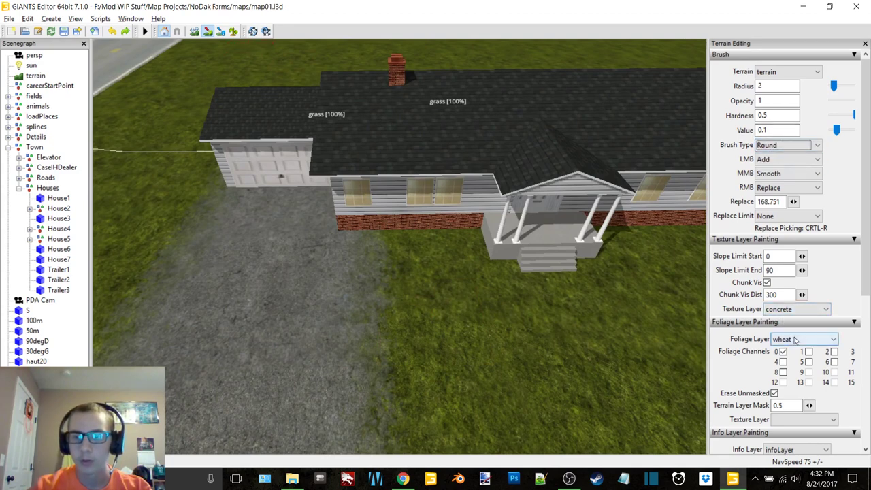
{"action": "left_click", "coordinate": [796, 309]}
{"action": "left_click", "coordinate": [782, 386]}
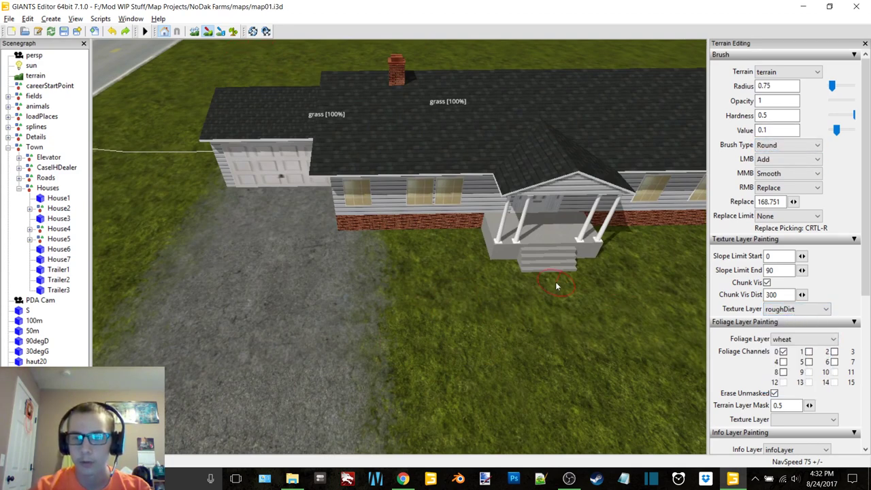
{"action": "scroll", "coordinate": [556, 282], "scroll_direction": "up", "scroll_amount": 2, "text": "ctrl"}
Paint a roughDirt patch between the driveway and House1's front porch steps, and leave texture painting
{"action": "left_click_drag", "start_coordinate": [548, 276], "coordinate": [574, 251]}
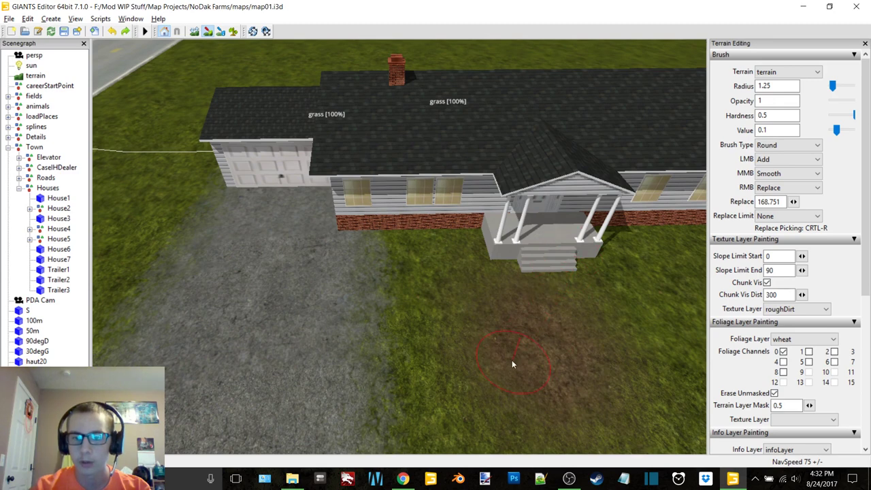
{"action": "left_click_drag", "start_coordinate": [513, 365], "coordinate": [494, 381]}
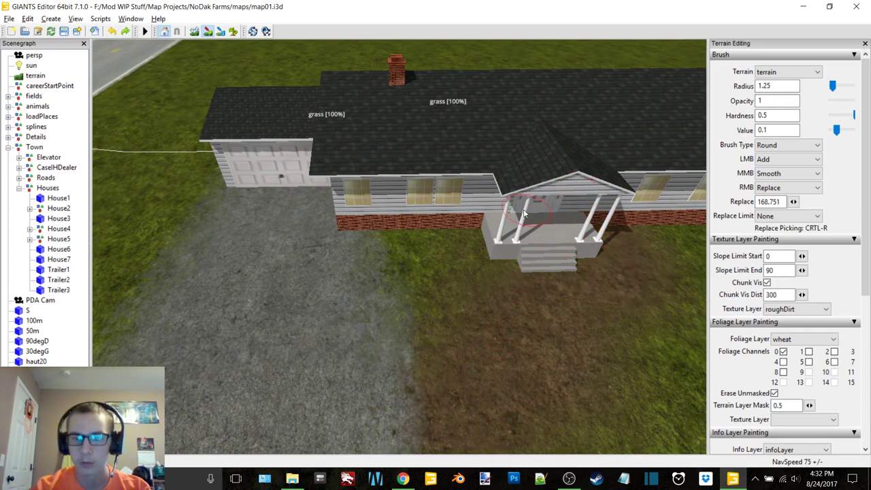
{"action": "mouse_move", "coordinate": [485, 251]}
{"action": "left_mouse_down"}
{"action": "mouse_move", "coordinate": [462, 230]}
{"action": "mouse_move", "coordinate": [460, 332]}
{"action": "left_mouse_up"}
{"action": "scroll", "coordinate": [483, 296], "scroll_direction": "down", "scroll_amount": 2}
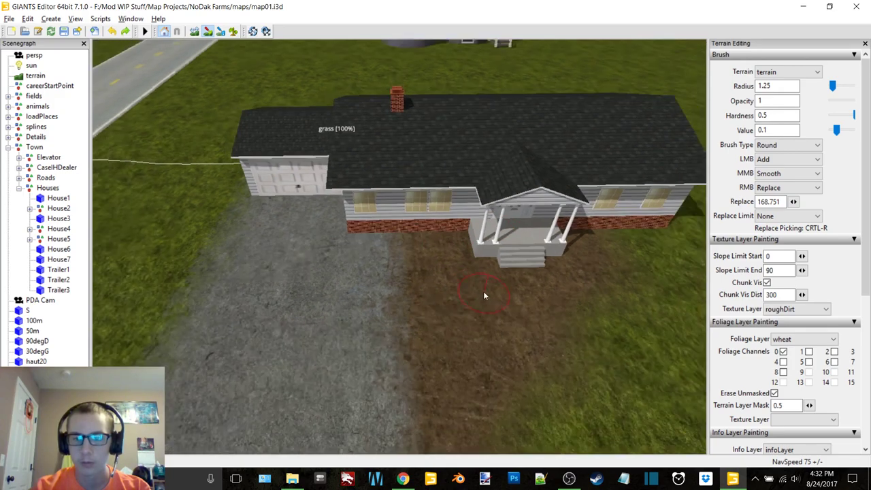
{"action": "scroll", "coordinate": [479, 286], "scroll_direction": "down", "scroll_amount": 5}
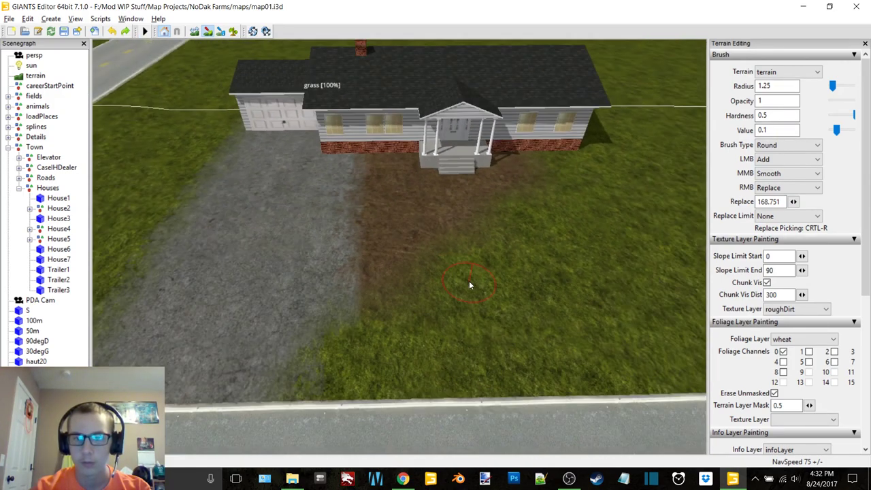
{"action": "mouse_move", "coordinate": [469, 285]}
{"action": "left_mouse_down", "text": "alt"}
{"action": "mouse_move", "coordinate": [489, 294]}
{"action": "mouse_move", "coordinate": [485, 288]}
{"action": "left_mouse_up", "text": "alt"}
{"action": "scroll", "coordinate": [484, 288], "scroll_direction": "down", "scroll_amount": 1}
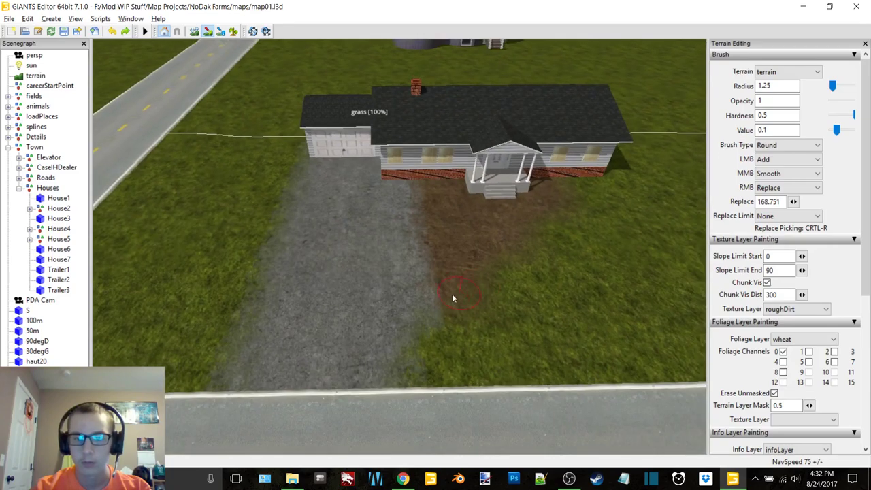
{"action": "left_click", "coordinate": [206, 33]}
Try the townGrass texture on the lawn beside House1, and paint the test spot over with the grass layer
{"action": "mouse_move", "coordinate": [488, 116]}
{"action": "middle_mouse_down", "text": "alt"}
{"action": "mouse_move", "coordinate": [395, 135]}
{"action": "mouse_move", "coordinate": [432, 130]}
{"action": "mouse_move", "coordinate": [425, 236]}
{"action": "mouse_move", "coordinate": [443, 139]}
{"action": "mouse_move", "coordinate": [480, 115]}
{"action": "mouse_move", "coordinate": [502, 116]}
{"action": "mouse_move", "coordinate": [480, 113]}
{"action": "middle_mouse_up", "text": "alt"}
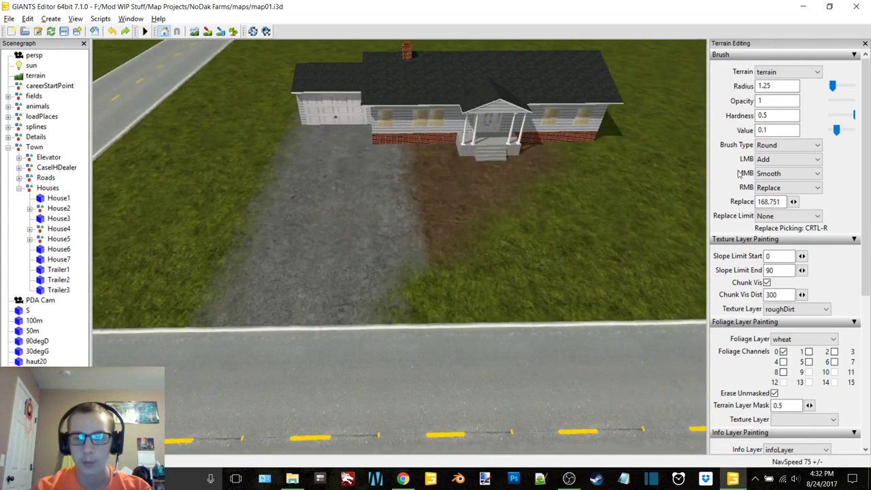
{"action": "left_click", "coordinate": [824, 305]}
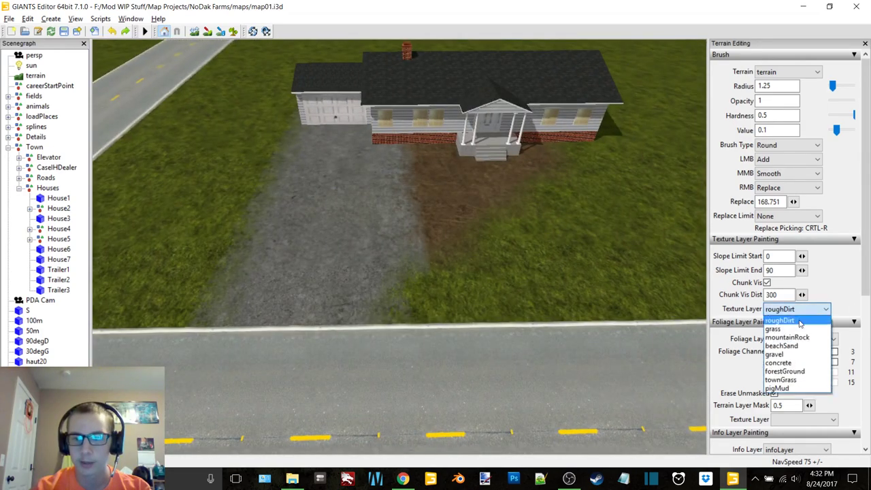
{"action": "left_click", "coordinate": [790, 381]}
{"action": "left_click", "coordinate": [206, 32]}
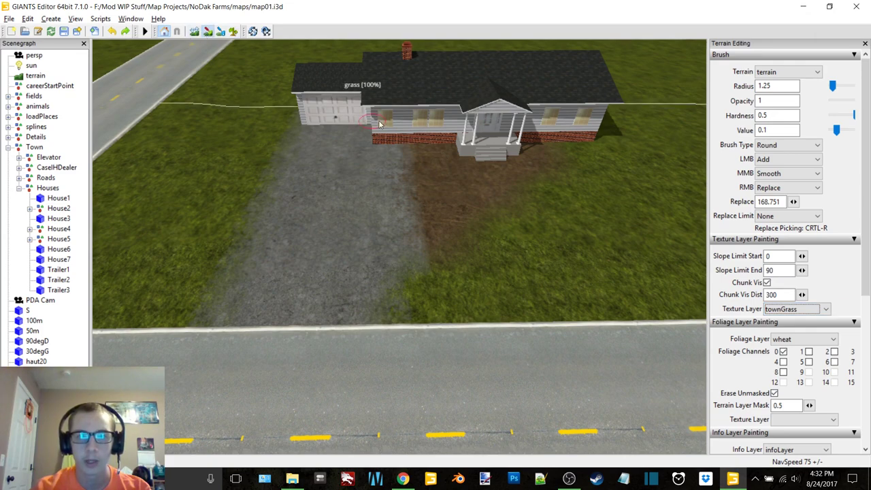
{"action": "middle_click_drag", "start_coordinate": [414, 117], "coordinate": [213, 155], "text": "alt"}
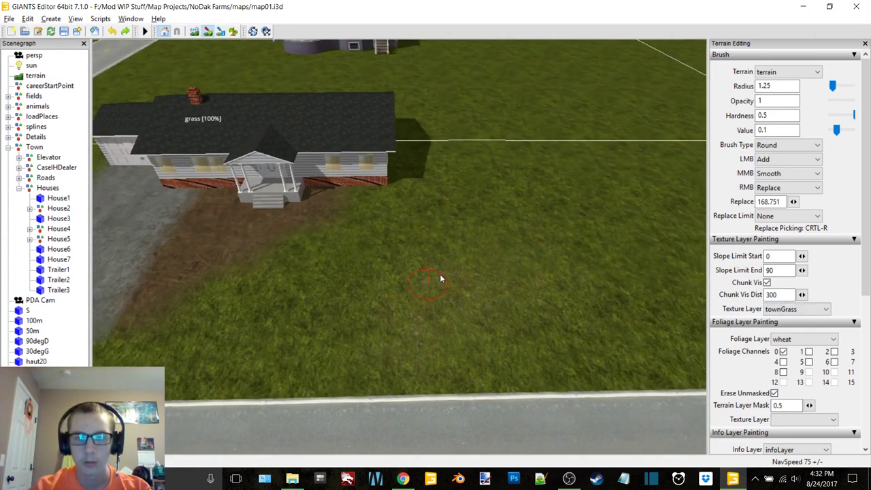
{"action": "left_click", "coordinate": [807, 310]}
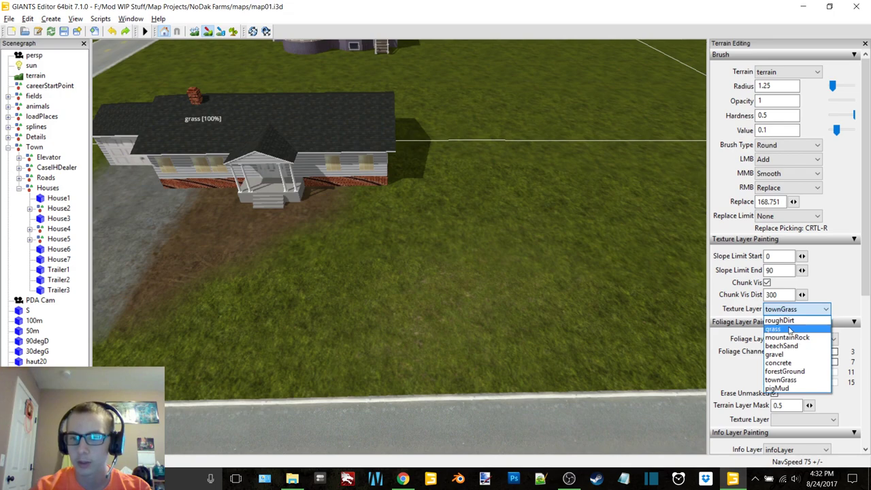
{"action": "left_click", "coordinate": [783, 389]}
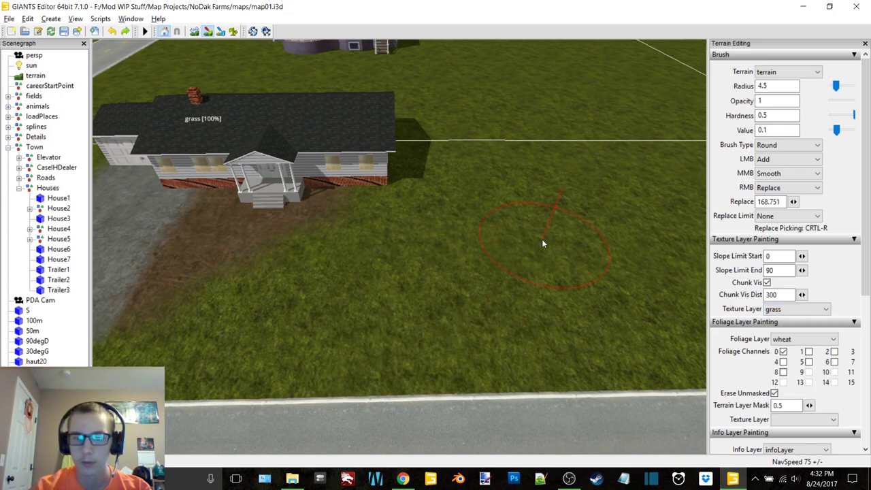
{"action": "left_click", "coordinate": [207, 35]}
Adjust the height of the purple Victorian house so its porch and front steps sit on the ground, and deselect it
{"action": "middle_click_drag", "start_coordinate": [288, 112], "coordinate": [335, 192], "text": "alt"}
{"action": "right_click_drag", "start_coordinate": [335, 192], "coordinate": [404, 177], "text": "alt"}
{"action": "middle_click_drag", "start_coordinate": [404, 180], "coordinate": [535, 158]}
{"action": "left_click_drag", "start_coordinate": [518, 155], "coordinate": [472, 143], "text": "alt"}
{"action": "scroll", "coordinate": [499, 137], "scroll_direction": "up", "scroll_amount": 6}
{"action": "right_click_drag", "start_coordinate": [495, 143], "coordinate": [467, 157]}
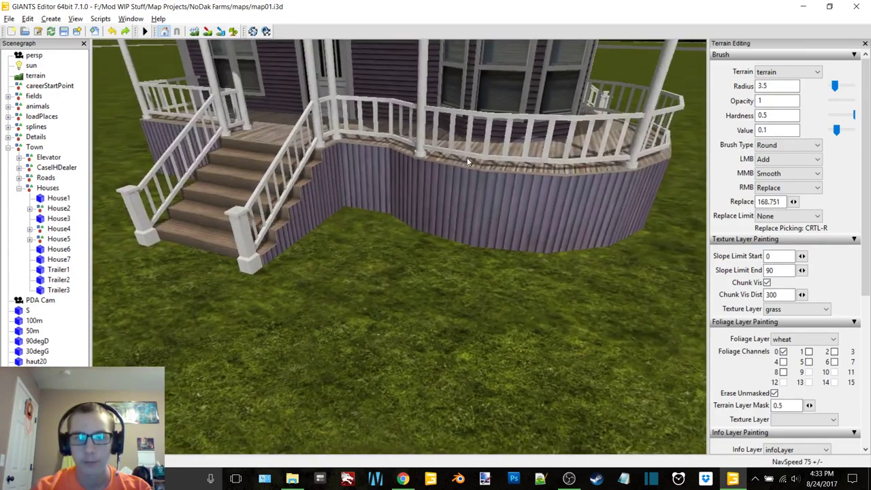
{"action": "left_click", "coordinate": [403, 165]}
{"action": "left_click_drag", "start_coordinate": [406, 97], "coordinate": [409, 96]}
{"action": "right_click_drag", "start_coordinate": [500, 141], "coordinate": [107, 220]}
{"action": "left_click", "coordinate": [66, 307]}
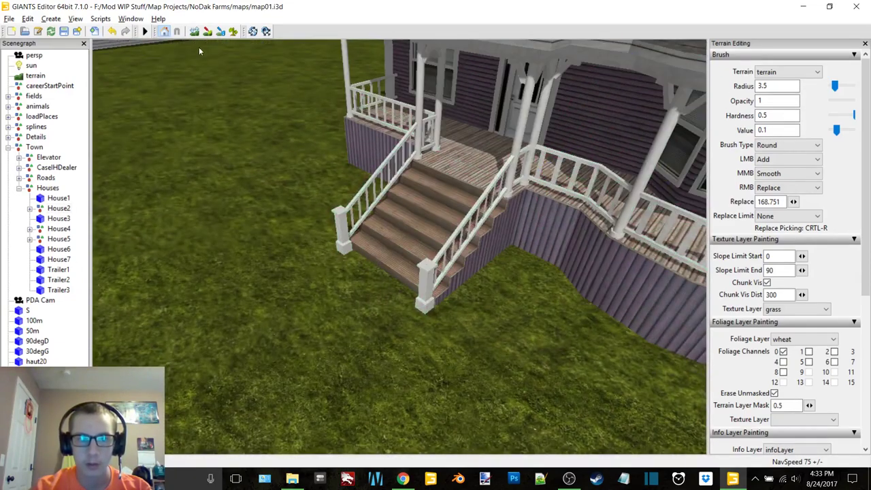
Pick the replace height at the foot of the purple house's front steps and level the surrounding ground with a radius of 4.75
{"action": "scroll", "coordinate": [420, 299], "scroll_direction": "down", "scroll_amount": 9}
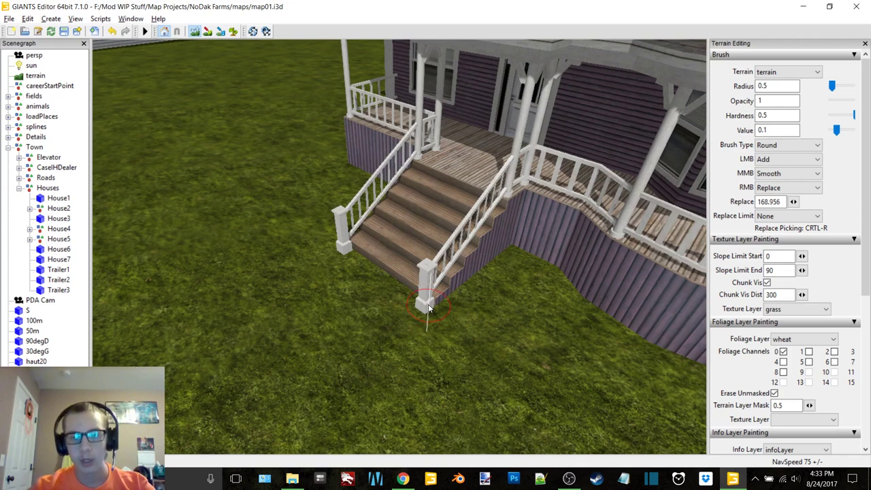
{"action": "right_click_drag", "start_coordinate": [429, 308], "coordinate": [407, 261], "text": "alt"}
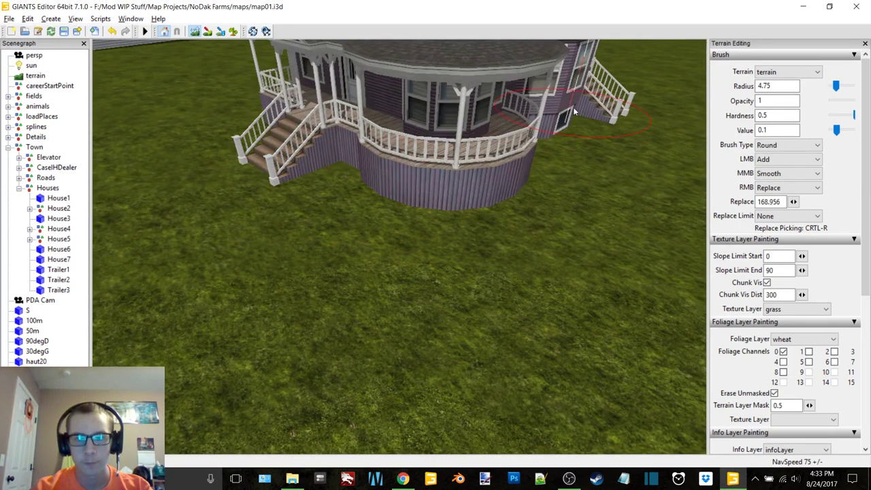
{"action": "middle_click_drag", "start_coordinate": [636, 125], "coordinate": [572, 164], "text": "alt"}
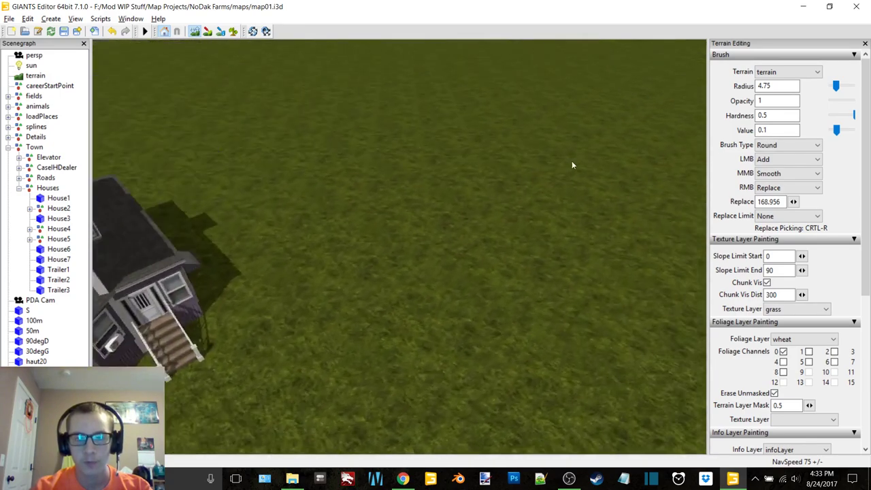
{"action": "left_click_drag", "start_coordinate": [572, 163], "coordinate": [389, 169], "text": "alt"}
{"action": "right_click_drag", "start_coordinate": [390, 169], "coordinate": [374, 143], "text": "alt"}
{"action": "middle_click_drag", "start_coordinate": [530, 160], "coordinate": [459, 176], "text": "alt"}
{"action": "left_click_drag", "start_coordinate": [459, 175], "coordinate": [295, 223], "text": "alt"}
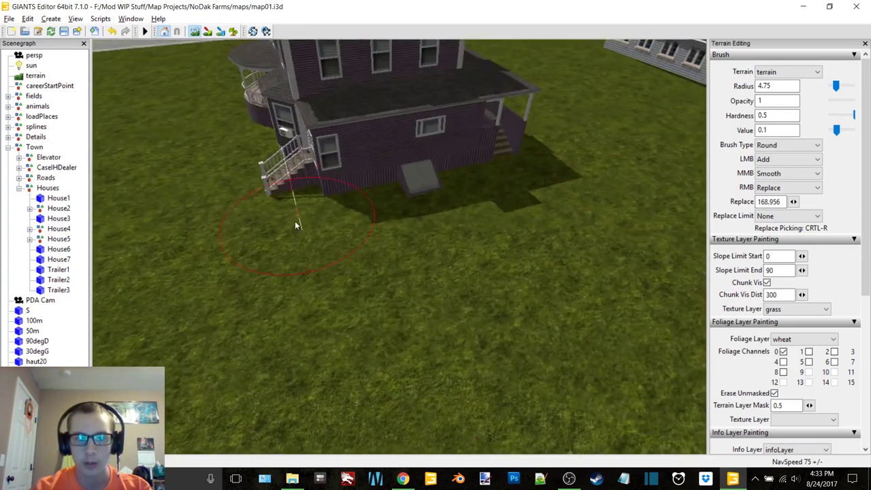
Enlarge the sculpting brush to radius 7.75 and level the ground around the back and sides of the purple house
{"action": "scroll", "coordinate": [288, 227], "scroll_direction": "up", "scroll_amount": 7}
{"action": "scroll", "coordinate": [288, 228], "scroll_direction": "up", "scroll_amount": 5}
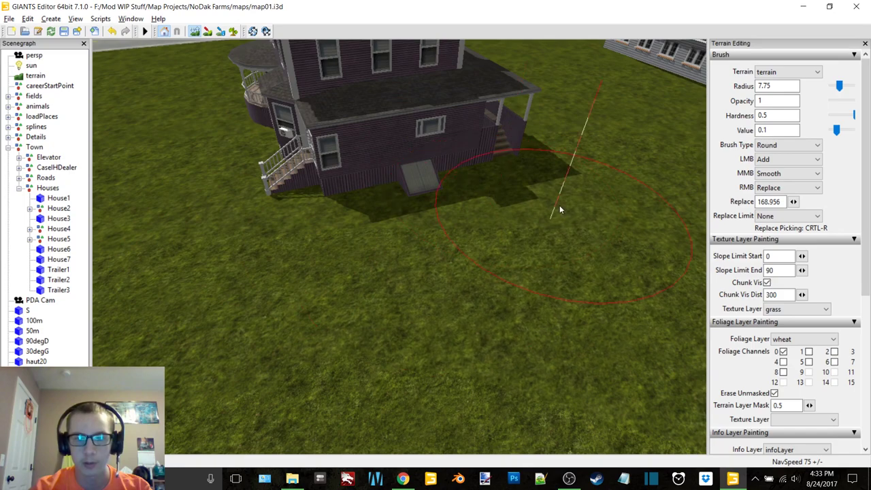
{"action": "mouse_move", "coordinate": [546, 142]}
{"action": "left_mouse_down", "text": "alt"}
{"action": "mouse_move", "coordinate": [492, 206]}
{"action": "mouse_move", "coordinate": [448, 210]}
{"action": "left_mouse_up", "text": "alt"}
{"action": "right_click_drag", "start_coordinate": [448, 210], "coordinate": [484, 235], "text": "alt"}
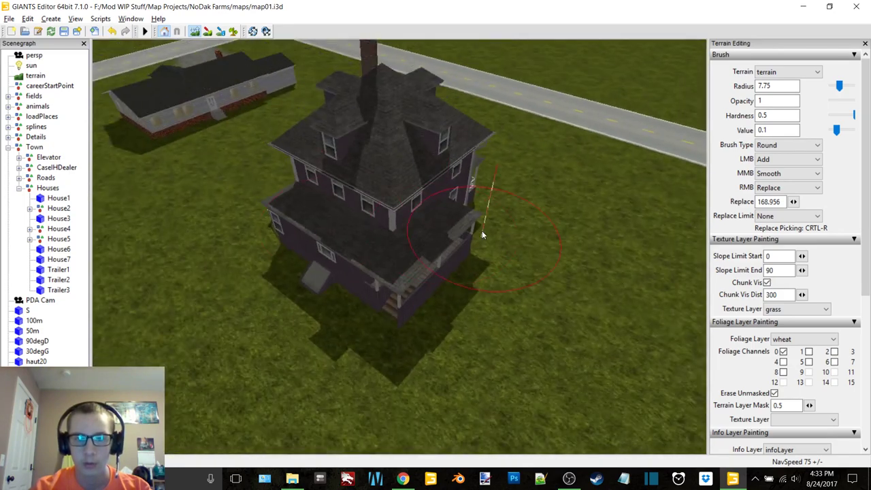
{"action": "middle_click_drag", "start_coordinate": [483, 236], "coordinate": [462, 240], "text": "alt"}
{"action": "right_click_drag", "start_coordinate": [462, 239], "coordinate": [324, 246]}
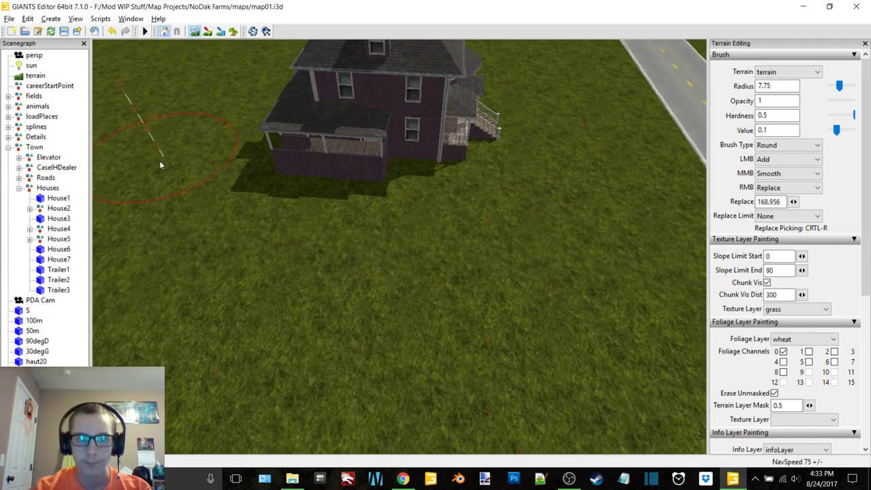
{"action": "mouse_move", "coordinate": [221, 294]}
{"action": "right_mouse_down"}
{"action": "mouse_move", "coordinate": [345, 294]}
{"action": "mouse_move", "coordinate": [382, 239]}
{"action": "right_mouse_up"}
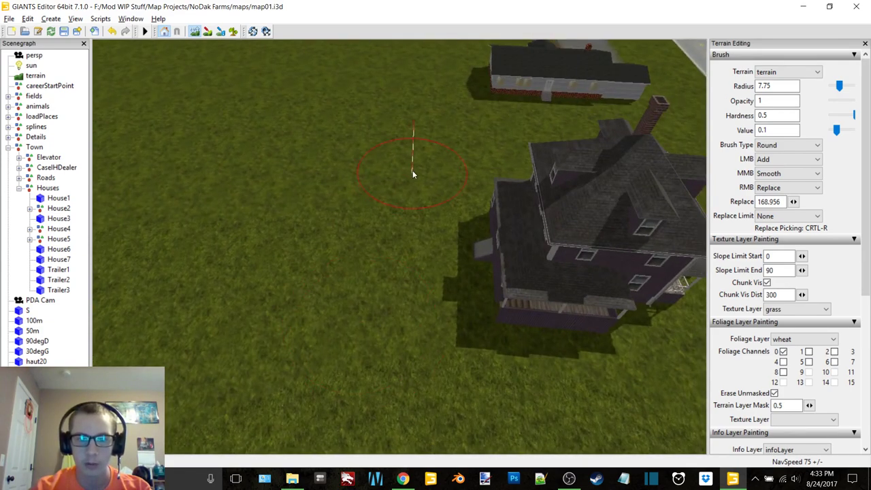
{"action": "mouse_move", "coordinate": [420, 168]}
{"action": "right_mouse_down"}
{"action": "mouse_move", "coordinate": [356, 237]}
{"action": "mouse_move", "coordinate": [230, 232]}
{"action": "right_mouse_up"}
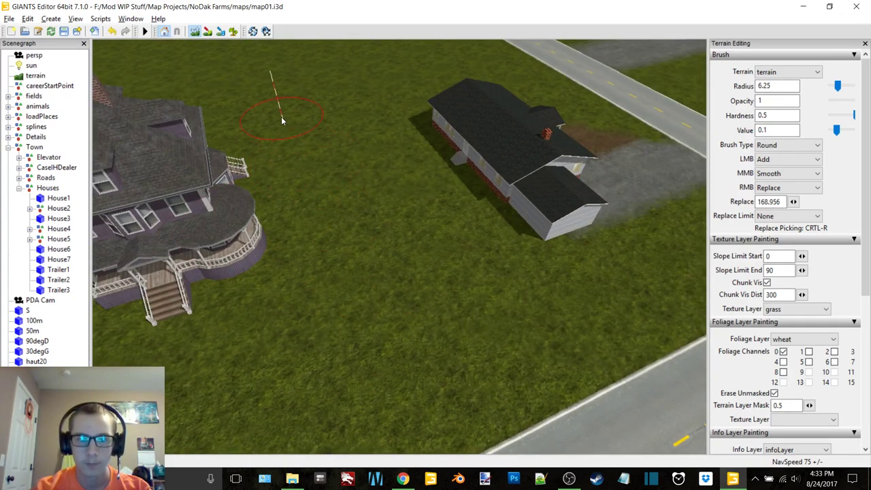
Set up texture painting with the concrete layer, a Square brush and a radius of 3.5 for the purple house's driveway
{"action": "left_click", "coordinate": [207, 33]}
{"action": "left_click", "coordinate": [810, 309]}
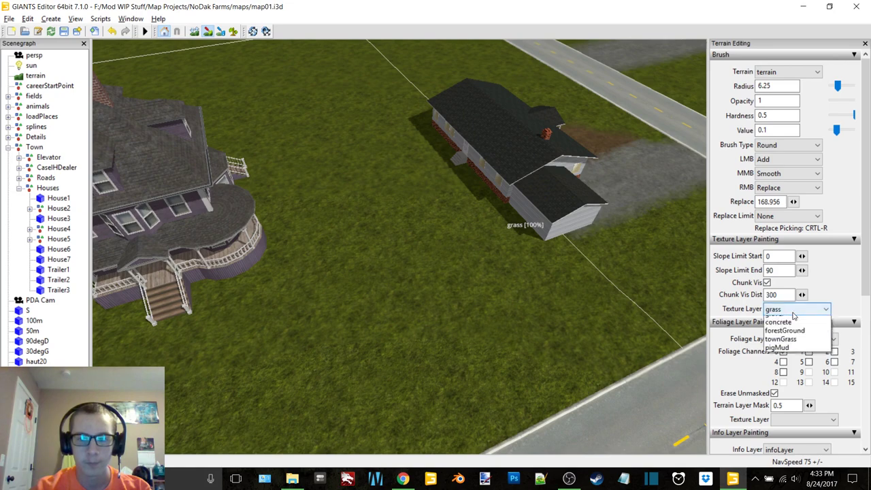
{"action": "left_click", "coordinate": [799, 364]}
{"action": "right_click_drag", "start_coordinate": [503, 285], "coordinate": [381, 273]}
{"action": "left_click", "coordinate": [785, 145]}
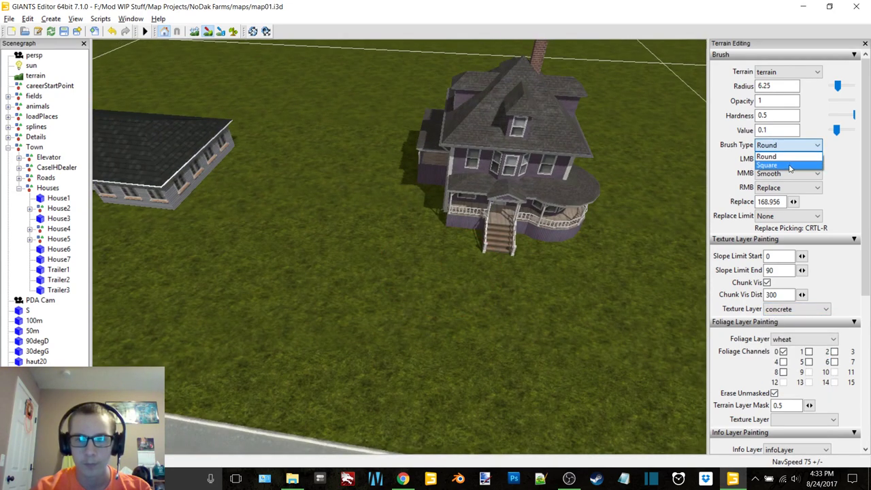
{"action": "left_click", "coordinate": [790, 166]}
{"action": "scroll", "coordinate": [488, 302], "scroll_direction": "down", "scroll_amount": 5}
{"action": "scroll", "coordinate": [504, 285], "scroll_direction": "up", "scroll_amount": 3, "text": "ctrl"}
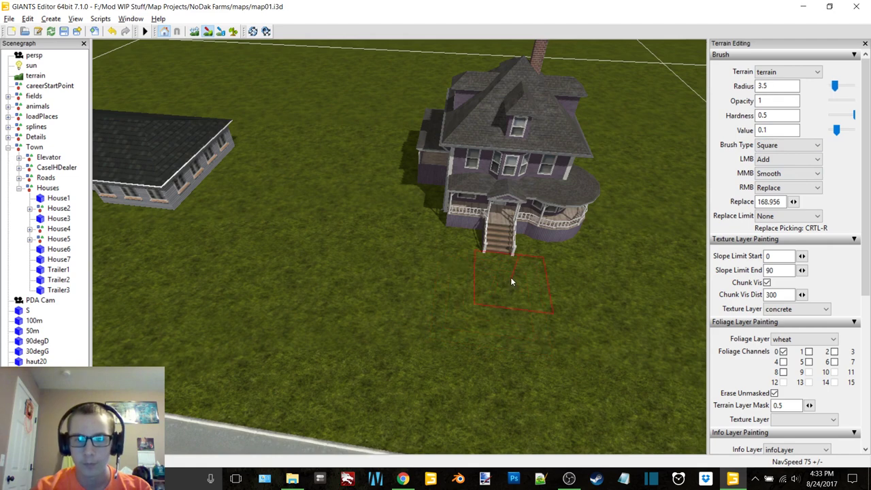
Paint a wide concrete driveway from the purple house's front steps to the road, with a parking pad beside the house
{"action": "mouse_move", "coordinate": [510, 277]}
{"action": "left_mouse_down"}
{"action": "mouse_move", "coordinate": [511, 244]}
{"action": "mouse_move", "coordinate": [496, 423]}
{"action": "left_mouse_up"}
{"action": "mouse_move", "coordinate": [502, 453]}
{"action": "left_mouse_down", "text": "alt"}
{"action": "mouse_move", "coordinate": [499, 302]}
{"action": "mouse_move", "coordinate": [496, 313]}
{"action": "left_mouse_up", "text": "alt"}
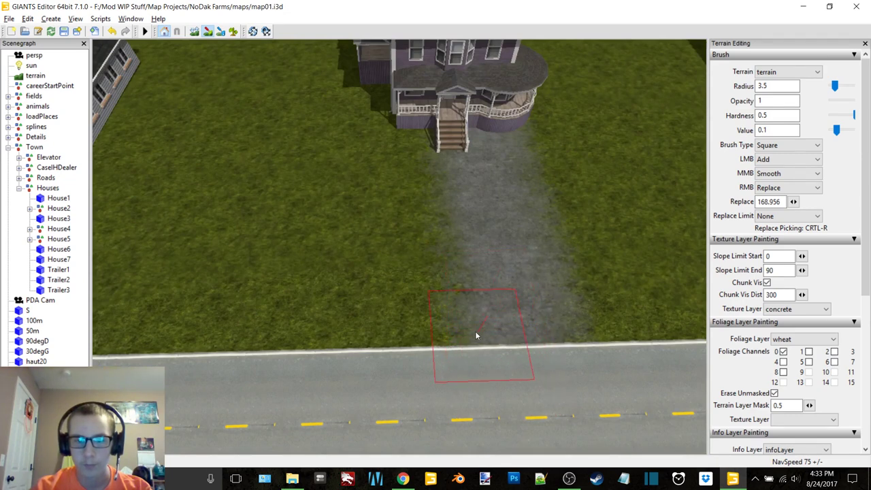
{"action": "mouse_move", "coordinate": [400, 333]}
{"action": "left_mouse_down"}
{"action": "mouse_move", "coordinate": [384, 328]}
{"action": "mouse_move", "coordinate": [396, 242]}
{"action": "mouse_move", "coordinate": [389, 93]}
{"action": "left_mouse_up"}
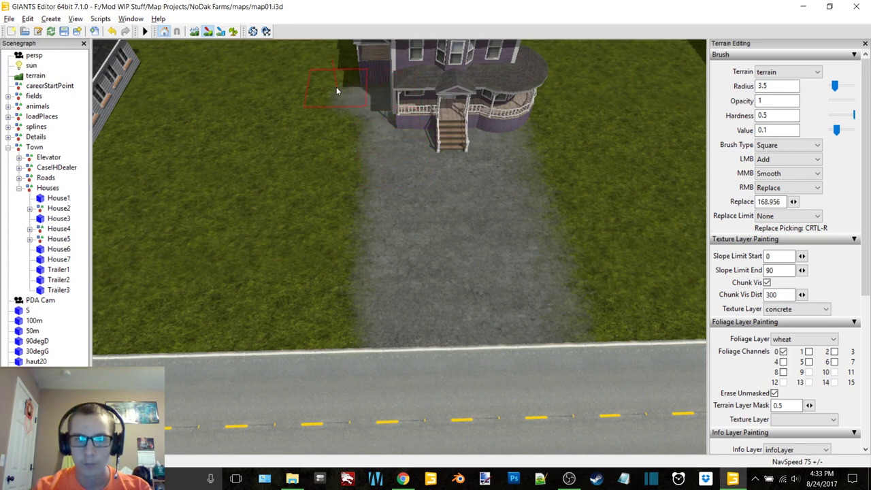
{"action": "left_click_drag", "start_coordinate": [319, 96], "coordinate": [306, 173]}
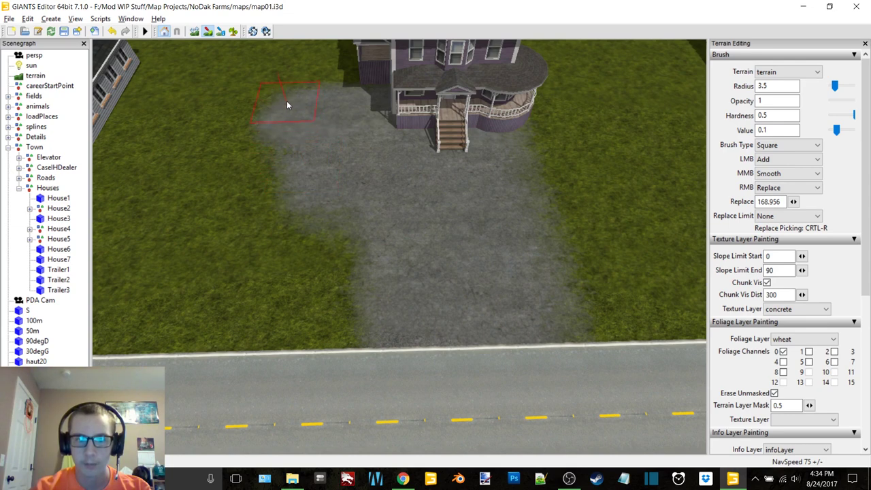
{"action": "left_click_drag", "start_coordinate": [283, 111], "coordinate": [265, 173]}
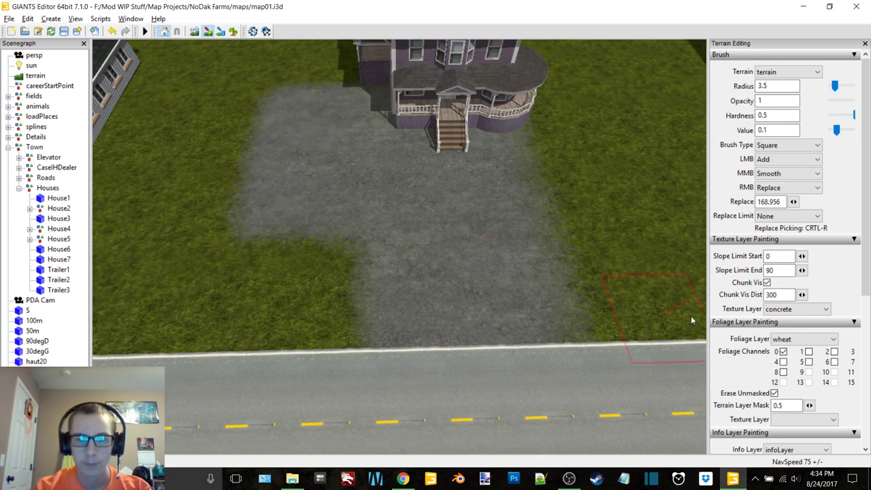
Trim the roadside edge of the concrete parking pad by painting over it with the grass layer
{"action": "left_click", "coordinate": [792, 309]}
{"action": "left_click", "coordinate": [790, 321]}
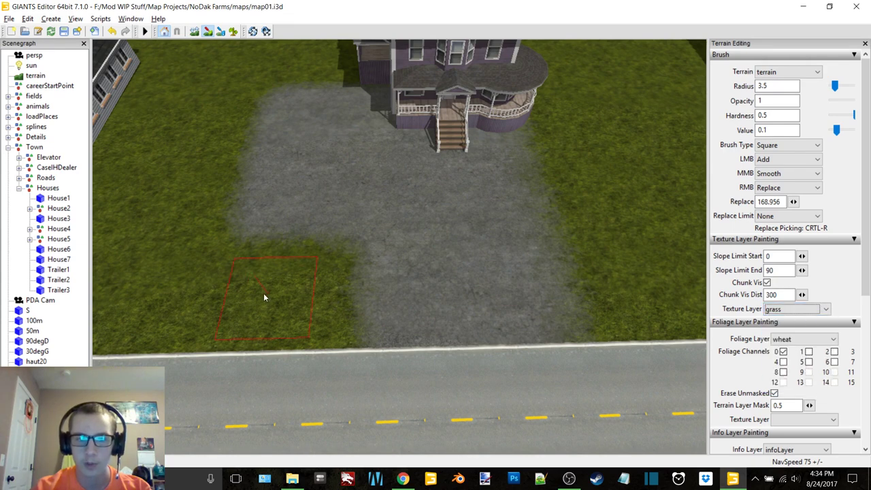
{"action": "mouse_move", "coordinate": [247, 243]}
{"action": "left_mouse_down"}
{"action": "mouse_move", "coordinate": [255, 221]}
{"action": "mouse_move", "coordinate": [272, 228]}
{"action": "left_mouse_up"}
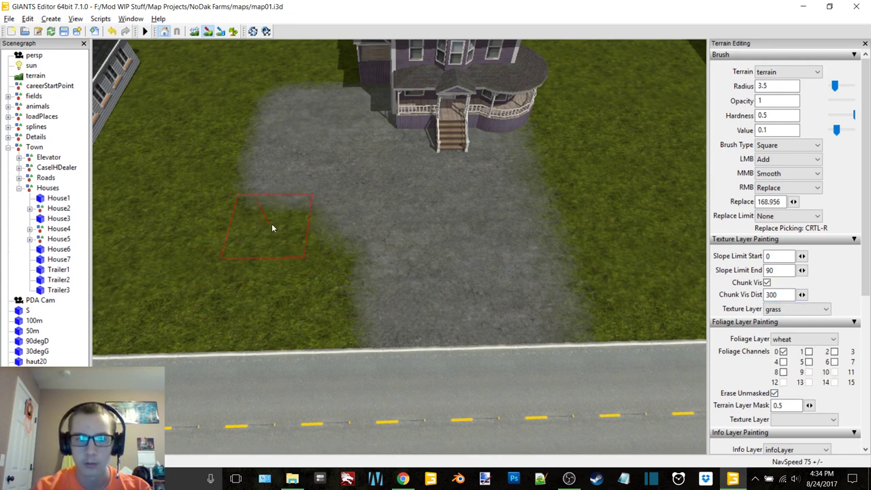
Lower the neighbouring grey-sided house slightly so its base corner meets the ground, and deselect it
{"action": "mouse_move", "coordinate": [530, 218]}
{"action": "middle_mouse_down", "text": "alt"}
{"action": "mouse_move", "coordinate": [475, 245]}
{"action": "mouse_move", "coordinate": [538, 213]}
{"action": "mouse_move", "coordinate": [544, 238]}
{"action": "middle_mouse_up", "text": "alt"}
{"action": "mouse_move", "coordinate": [545, 240]}
{"action": "right_mouse_down"}
{"action": "mouse_move", "coordinate": [498, 243]}
{"action": "mouse_move", "coordinate": [547, 229]}
{"action": "mouse_move", "coordinate": [514, 264]}
{"action": "right_mouse_up"}
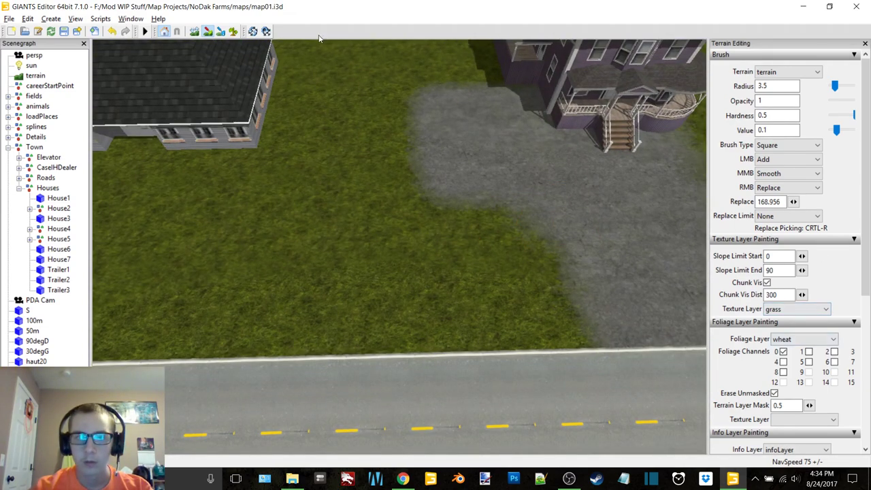
{"action": "right_click_drag", "start_coordinate": [333, 163], "coordinate": [408, 202]}
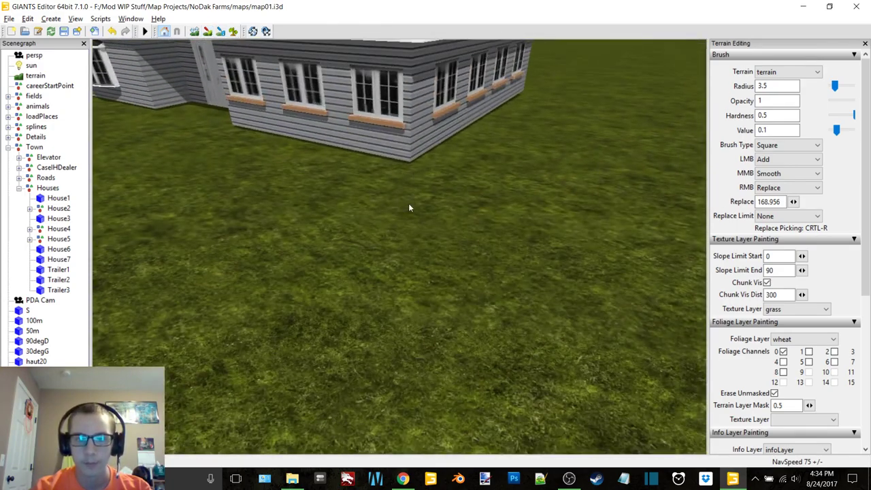
{"action": "left_click", "coordinate": [422, 156]}
{"action": "right_click_drag", "start_coordinate": [421, 157], "coordinate": [373, 142]}
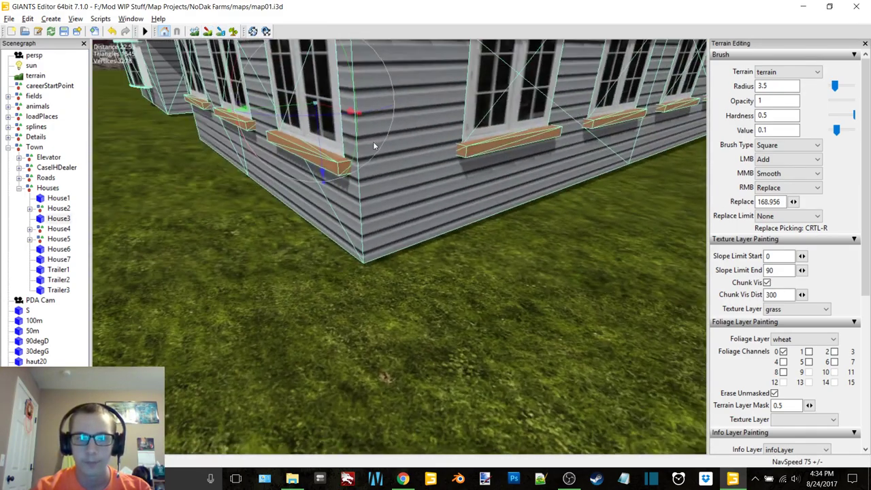
{"action": "right_click_drag", "start_coordinate": [318, 142], "coordinate": [322, 147]}
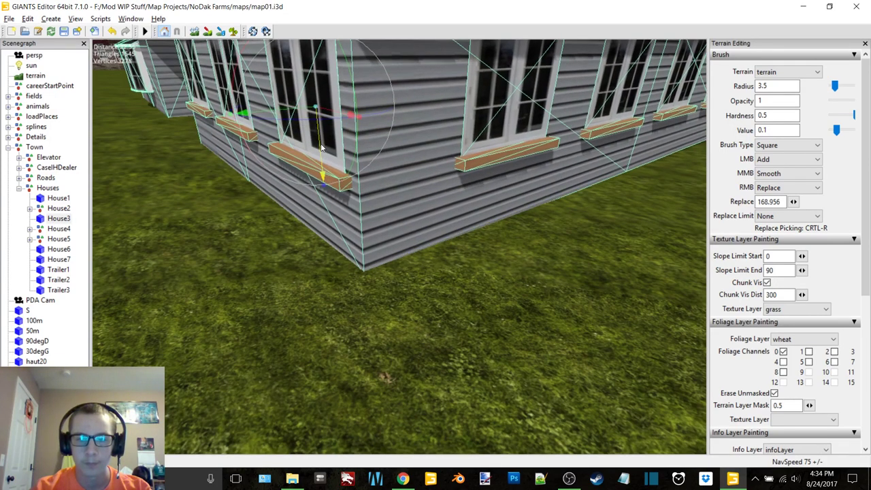
{"action": "left_click", "coordinate": [65, 146]}
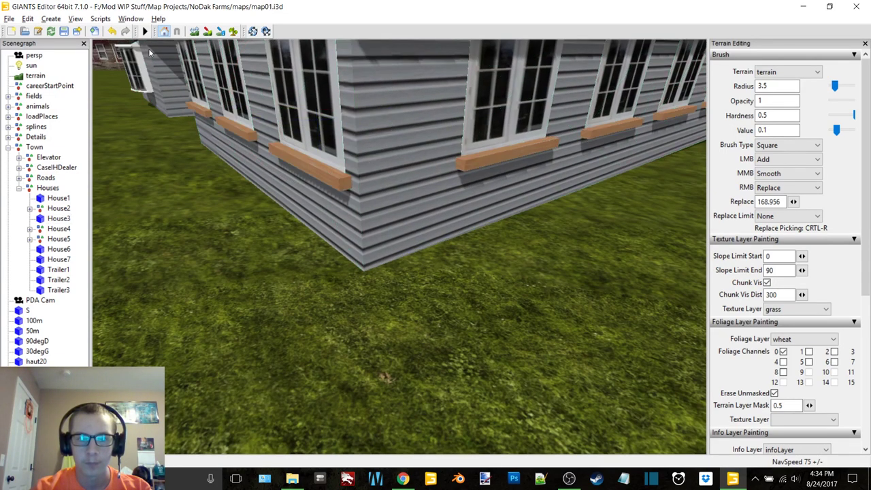
Set up terrain sculpting by picking the ground height at the grey house's corner as the replace height, with a brush radius of 7.5
{"action": "left_click", "coordinate": [195, 32]}
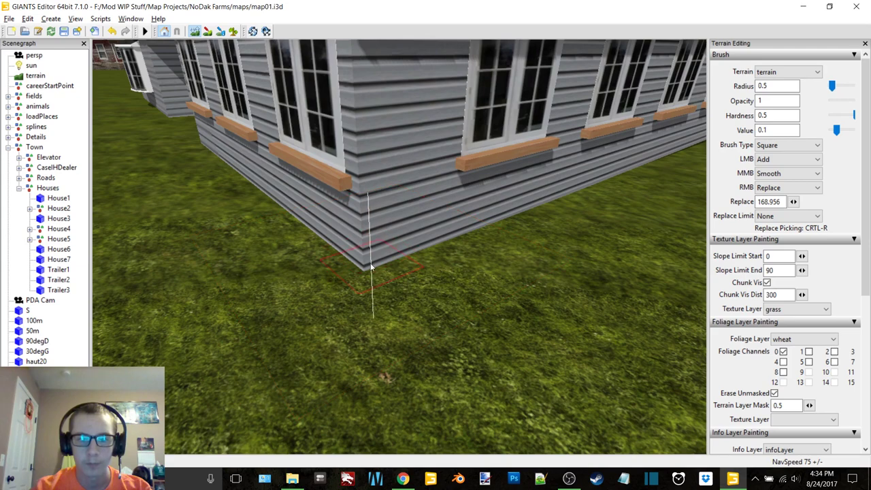
{"action": "right_click_drag", "start_coordinate": [380, 251], "coordinate": [390, 226], "text": "alt"}
{"action": "left_click_drag", "start_coordinate": [391, 225], "coordinate": [376, 231], "text": "alt"}
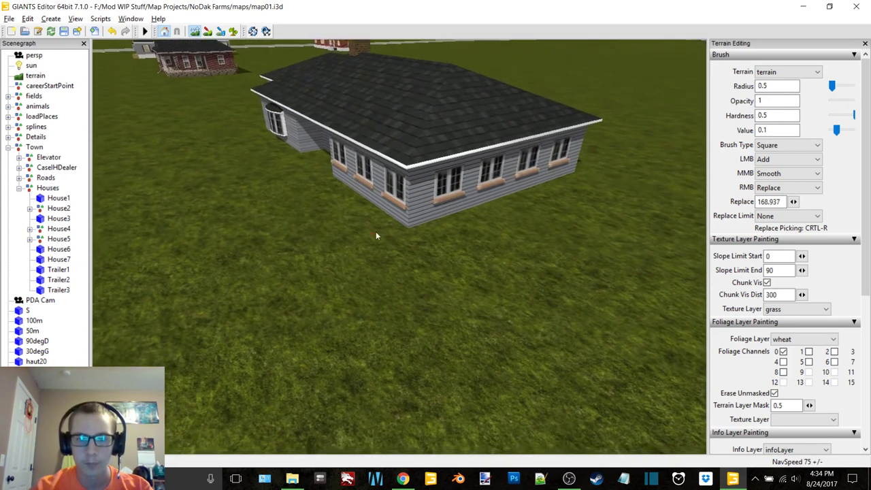
{"action": "scroll", "coordinate": [393, 244], "scroll_direction": "up", "scroll_amount": 11}
{"action": "scroll", "coordinate": [394, 244], "scroll_direction": "up", "scroll_amount": 1, "text": "ctrl"}
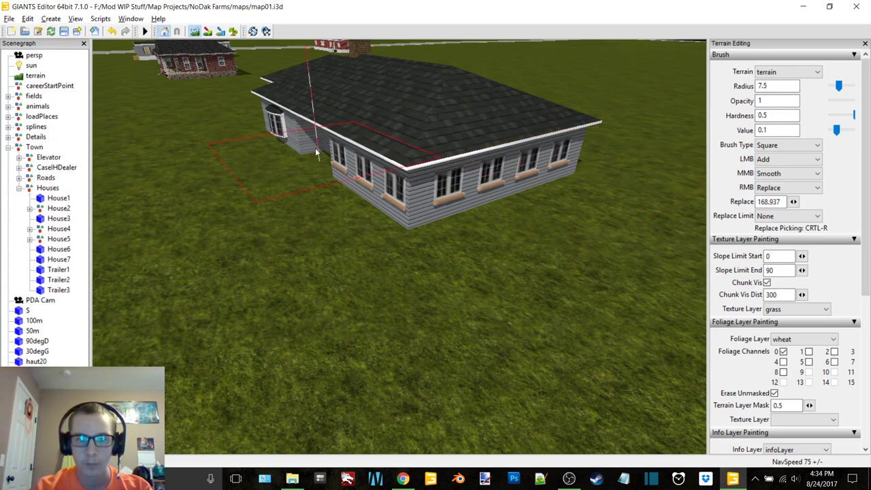
Level the ground around all sides of the grey house to the picked replace height of 168.937
{"action": "mouse_move", "coordinate": [325, 143]}
{"action": "middle_mouse_down", "text": "alt"}
{"action": "mouse_move", "coordinate": [396, 181]}
{"action": "mouse_move", "coordinate": [371, 185]}
{"action": "middle_mouse_up", "text": "alt"}
{"action": "mouse_move", "coordinate": [371, 186]}
{"action": "left_mouse_down", "text": "alt"}
{"action": "mouse_move", "coordinate": [391, 207]}
{"action": "mouse_move", "coordinate": [301, 226]}
{"action": "left_mouse_up", "text": "alt"}
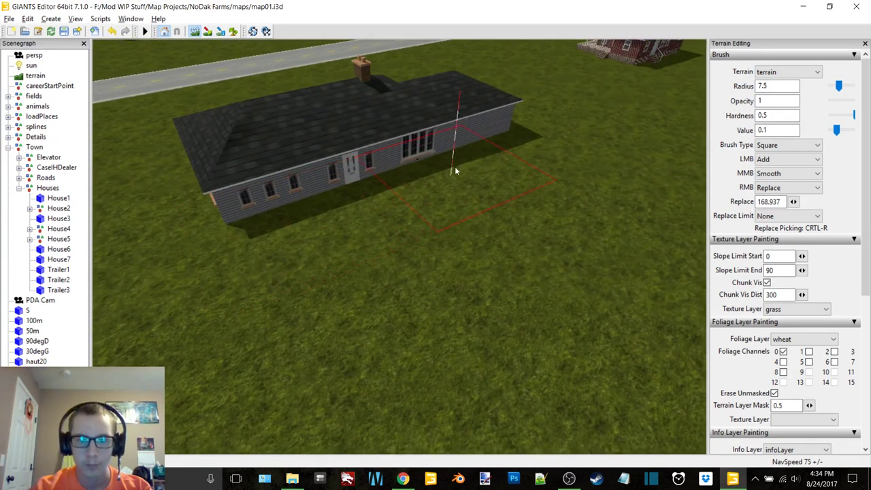
{"action": "mouse_move", "coordinate": [529, 144]}
{"action": "right_mouse_down"}
{"action": "mouse_move", "coordinate": [490, 181]}
{"action": "mouse_move", "coordinate": [399, 185]}
{"action": "mouse_move", "coordinate": [414, 196]}
{"action": "mouse_move", "coordinate": [268, 190]}
{"action": "right_mouse_up"}
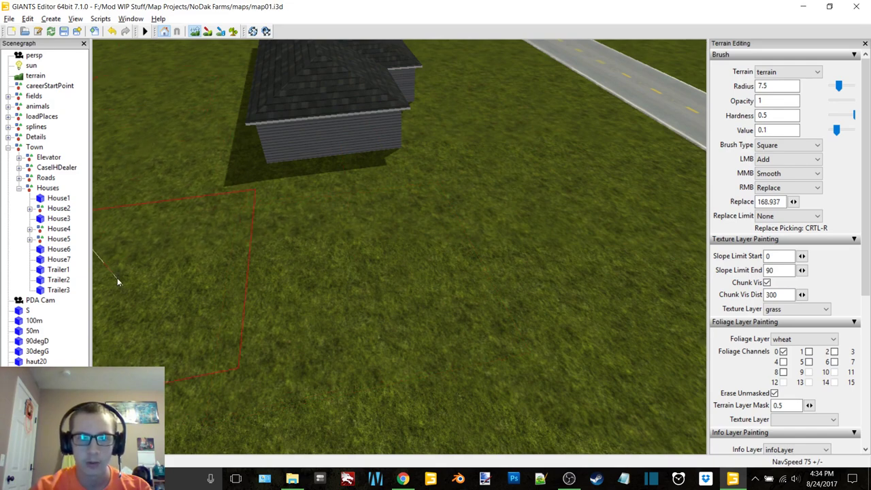
{"action": "mouse_move", "coordinate": [117, 278]}
{"action": "right_mouse_down"}
{"action": "mouse_move", "coordinate": [280, 264]}
{"action": "mouse_move", "coordinate": [302, 281]}
{"action": "right_mouse_up"}
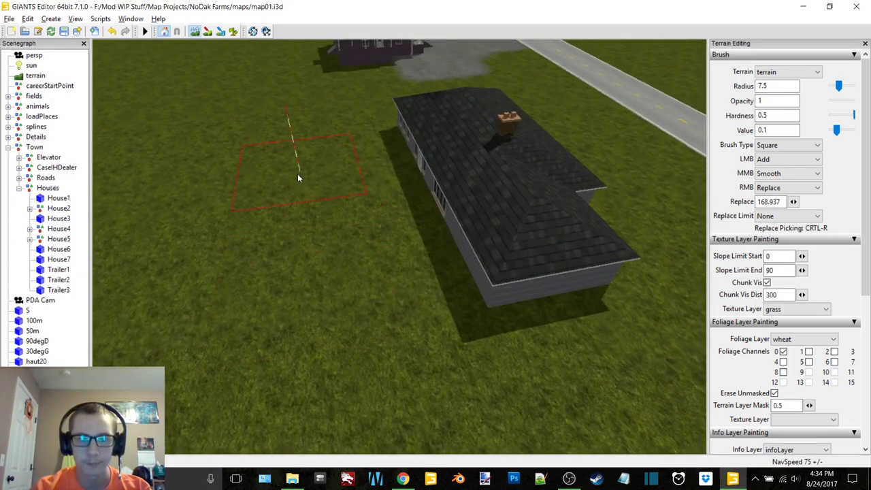
{"action": "mouse_move", "coordinate": [306, 134]}
{"action": "right_mouse_down"}
{"action": "mouse_move", "coordinate": [381, 223]}
{"action": "mouse_move", "coordinate": [327, 267]}
{"action": "mouse_move", "coordinate": [221, 227]}
{"action": "mouse_move", "coordinate": [310, 255]}
{"action": "mouse_move", "coordinate": [314, 335]}
{"action": "right_mouse_up"}
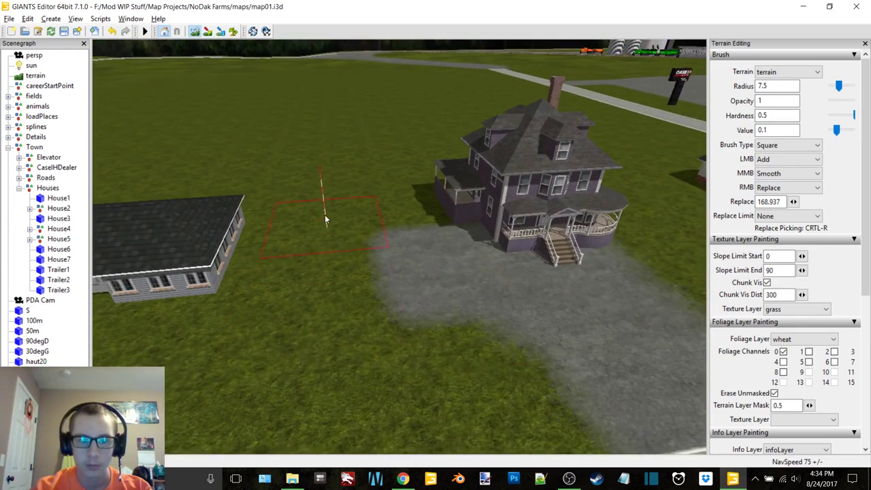
{"action": "right_click_drag", "start_coordinate": [324, 215], "coordinate": [236, 49]}
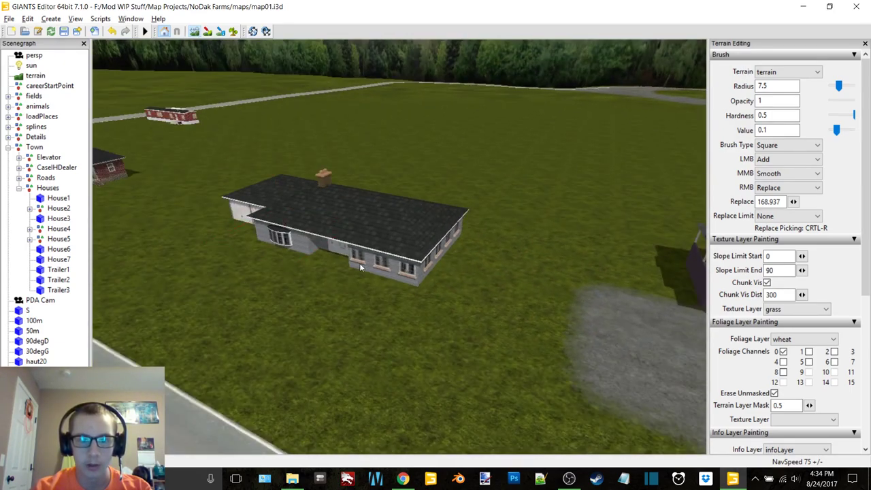
{"action": "right_click_drag", "start_coordinate": [360, 267], "coordinate": [266, 128]}
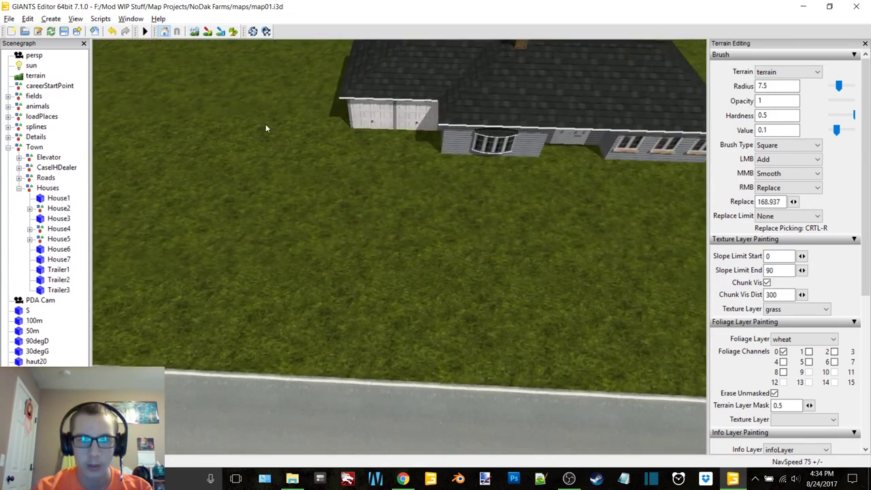
Paint a two-car-wide driveway from the grey house's garage to the road using the concrete layer and a radius of 2.5
{"action": "left_click", "coordinate": [208, 32]}
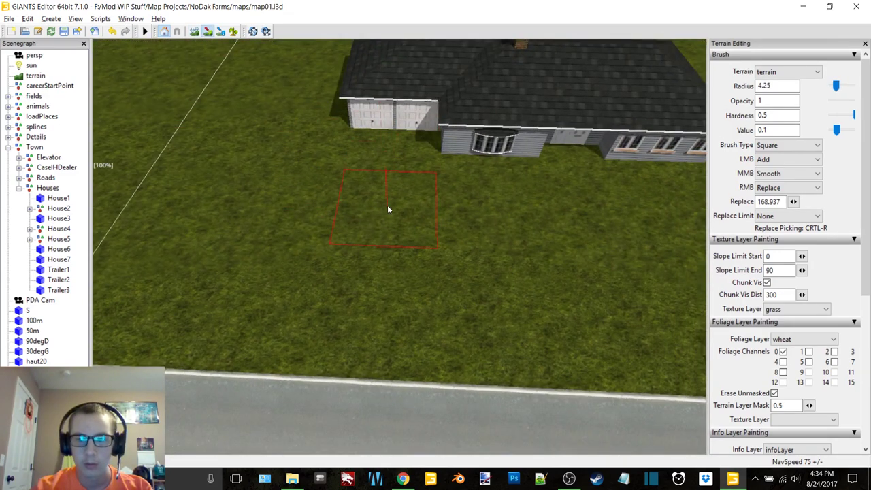
{"action": "left_click", "coordinate": [822, 309]}
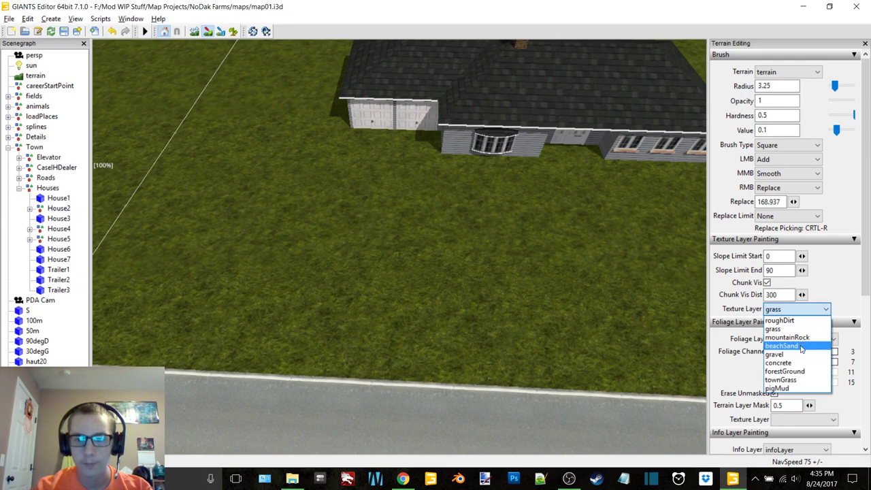
{"action": "left_click", "coordinate": [794, 363]}
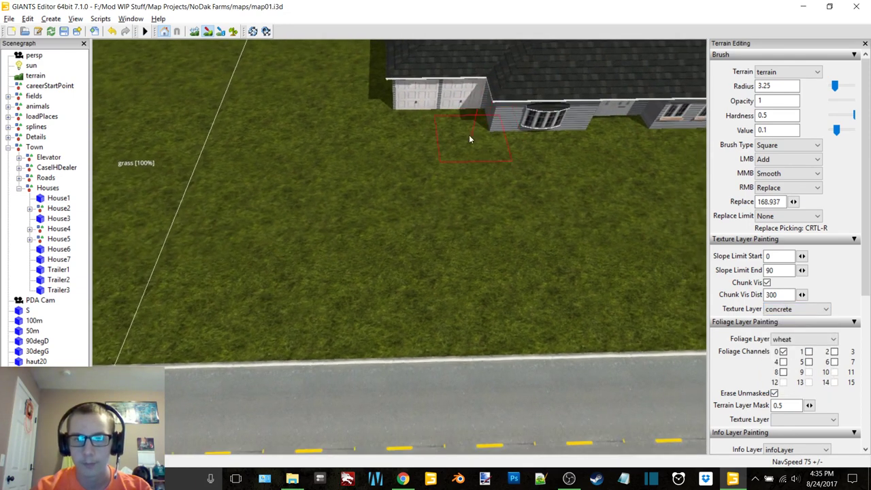
{"action": "scroll", "coordinate": [444, 137], "scroll_direction": "down", "scroll_amount": 2}
{"action": "mouse_move", "coordinate": [443, 137]}
{"action": "left_mouse_down"}
{"action": "mouse_move", "coordinate": [441, 125]}
{"action": "mouse_move", "coordinate": [443, 243]}
{"action": "mouse_move", "coordinate": [465, 352]}
{"action": "left_mouse_up"}
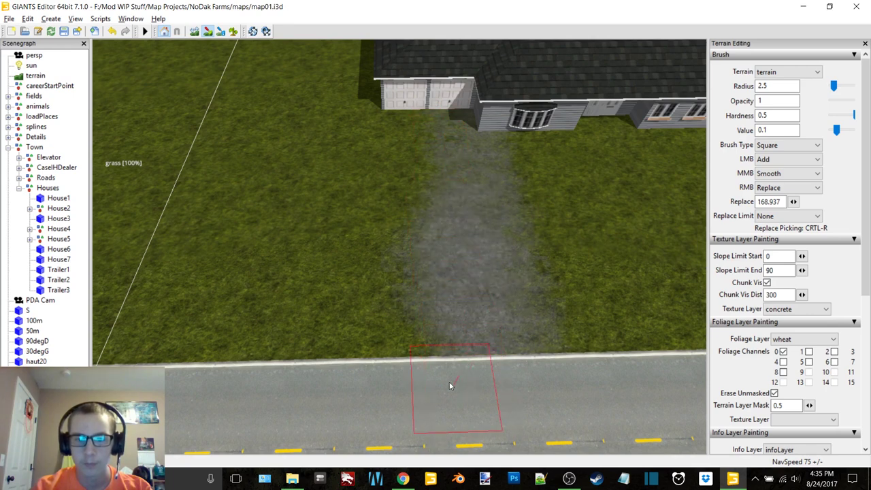
{"action": "mouse_move", "coordinate": [429, 116]}
{"action": "left_mouse_down"}
{"action": "mouse_move", "coordinate": [404, 113]}
{"action": "mouse_move", "coordinate": [386, 129]}
{"action": "mouse_move", "coordinate": [385, 173]}
{"action": "left_mouse_up"}
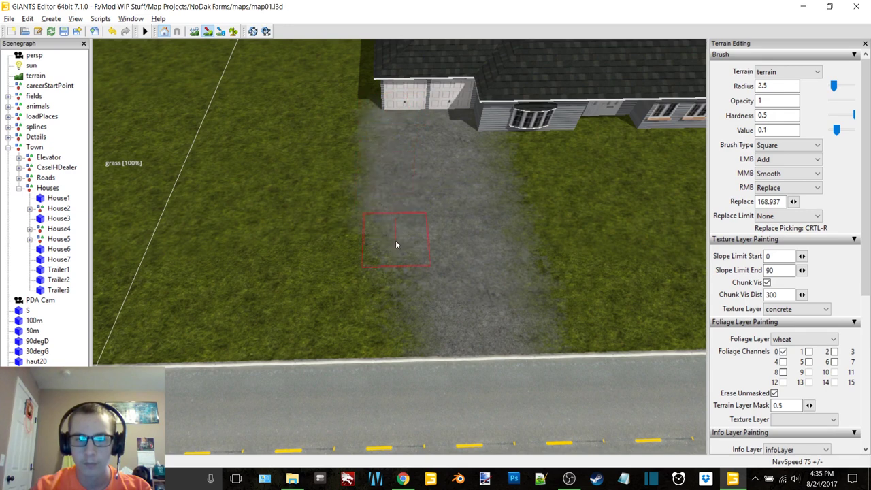
{"action": "mouse_move", "coordinate": [399, 315]}
{"action": "left_mouse_down"}
{"action": "mouse_move", "coordinate": [395, 350]}
{"action": "mouse_move", "coordinate": [384, 350]}
{"action": "mouse_move", "coordinate": [391, 176]}
{"action": "left_mouse_up"}
Paint a concrete walkway along the grey house's front from the driveway to the front door, and leave texture painting
{"action": "middle_click_drag", "start_coordinate": [416, 304], "coordinate": [392, 241], "text": "alt"}
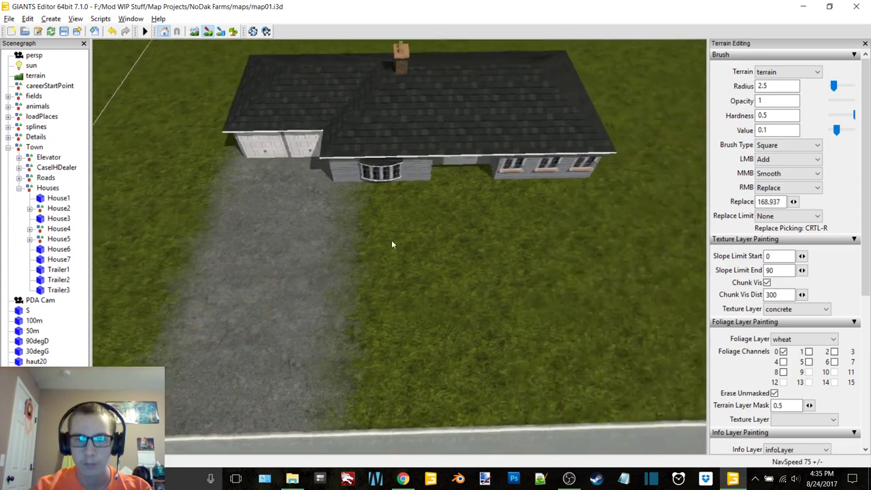
{"action": "scroll", "coordinate": [393, 240], "scroll_direction": "up", "scroll_amount": 2}
{"action": "left_click_drag", "start_coordinate": [331, 151], "coordinate": [463, 157]}
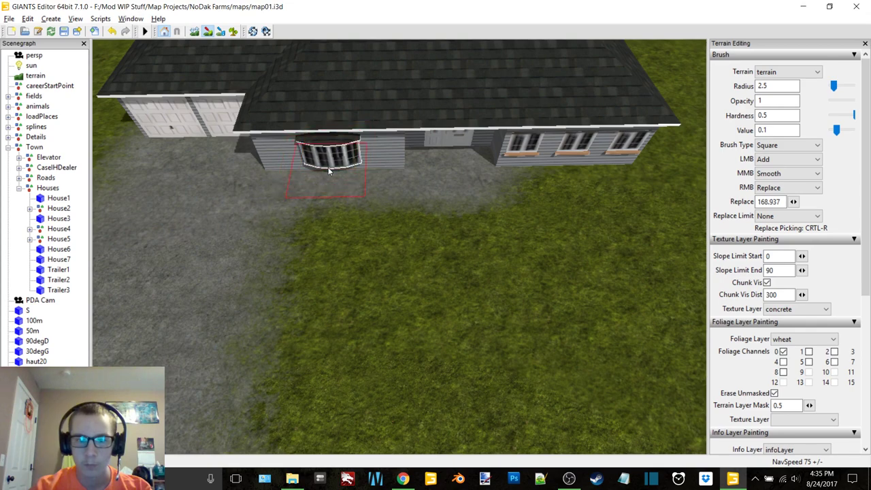
{"action": "scroll", "coordinate": [453, 150], "scroll_direction": "down", "scroll_amount": 5}
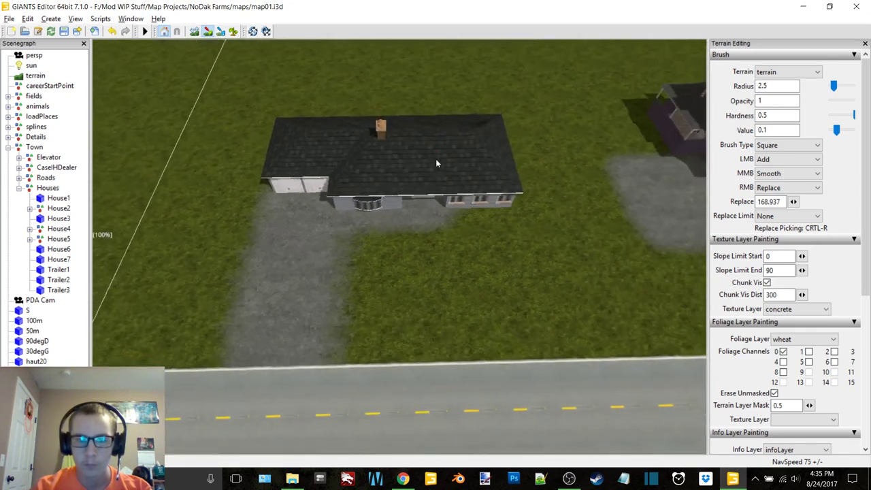
{"action": "middle_click_drag", "start_coordinate": [436, 161], "coordinate": [437, 149], "text": "alt"}
{"action": "left_click_drag", "start_coordinate": [437, 149], "coordinate": [409, 130], "text": "alt"}
{"action": "left_click", "coordinate": [210, 33]}
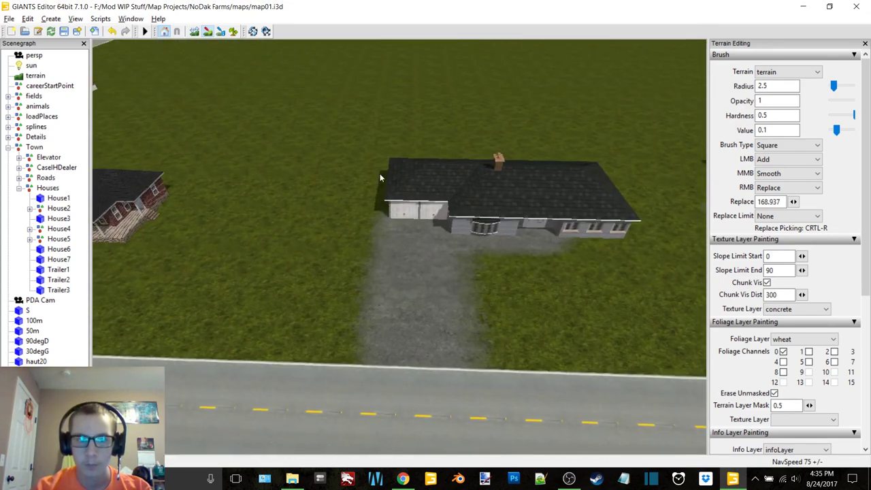
Try to lower the red brick house with the wraparound porch, undo the move and deselect the house
{"action": "left_click_drag", "start_coordinate": [379, 178], "coordinate": [323, 163], "text": "alt"}
{"action": "mouse_move", "coordinate": [323, 163]}
{"action": "middle_mouse_down", "text": "alt"}
{"action": "mouse_move", "coordinate": [375, 158]}
{"action": "mouse_move", "coordinate": [350, 187]}
{"action": "middle_mouse_up", "text": "alt"}
{"action": "right_click_drag", "start_coordinate": [349, 190], "coordinate": [470, 222]}
{"action": "middle_click_drag", "start_coordinate": [471, 222], "coordinate": [446, 195], "text": "alt"}
{"action": "left_click_drag", "start_coordinate": [446, 195], "coordinate": [407, 173], "text": "alt"}
{"action": "mouse_move", "coordinate": [408, 174]}
{"action": "right_mouse_down"}
{"action": "mouse_move", "coordinate": [428, 170]}
{"action": "mouse_move", "coordinate": [377, 164]}
{"action": "mouse_move", "coordinate": [420, 175]}
{"action": "right_mouse_up"}
{"action": "left_click", "coordinate": [420, 175]}
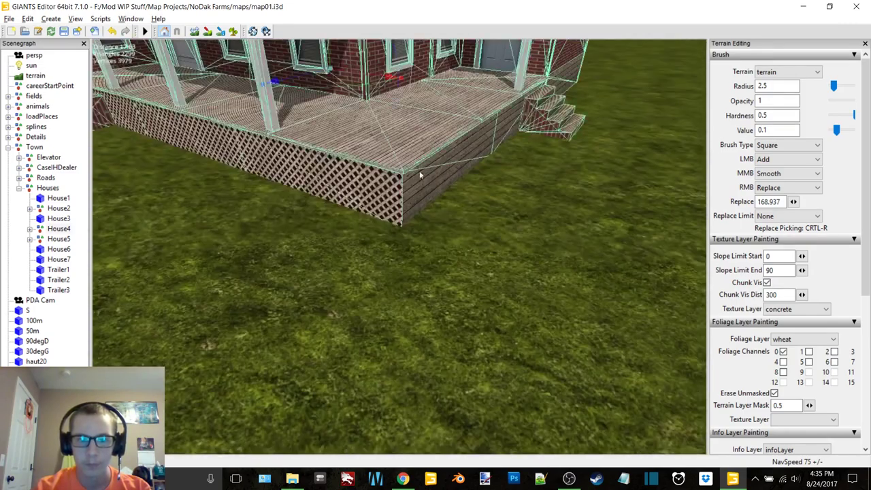
{"action": "left_click_drag", "start_coordinate": [420, 175], "coordinate": [457, 136], "text": "alt"}
{"action": "left_click_drag", "start_coordinate": [447, 106], "coordinate": [451, 151]}
{"action": "key", "text": "ctrl+z"}
{"action": "right_click_drag", "start_coordinate": [450, 151], "coordinate": [445, 154]}
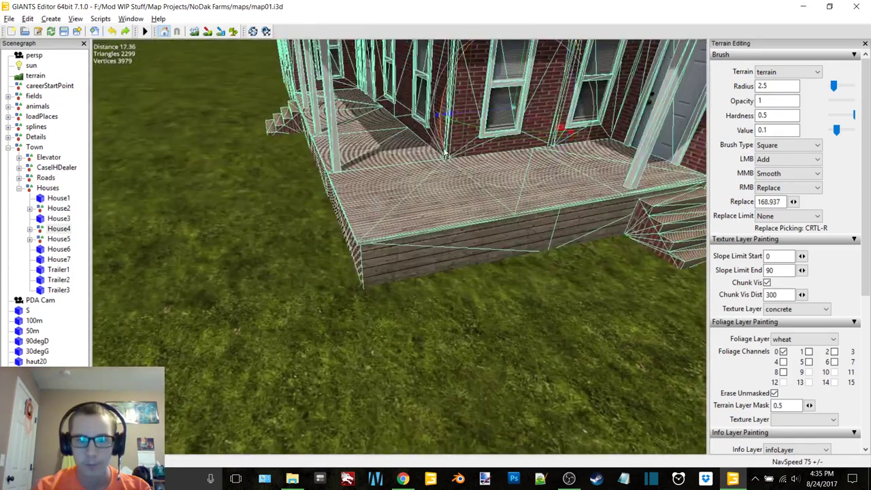
{"action": "left_click", "coordinate": [68, 147]}
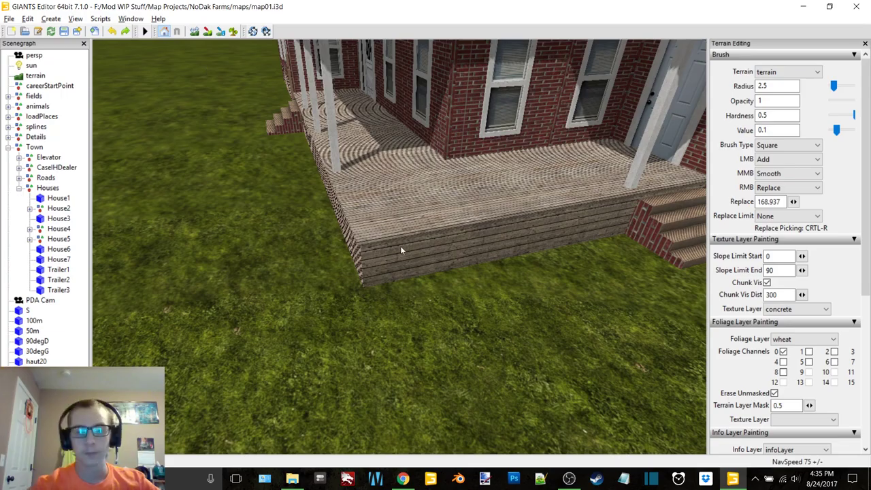
{"action": "left_click", "coordinate": [569, 478]}
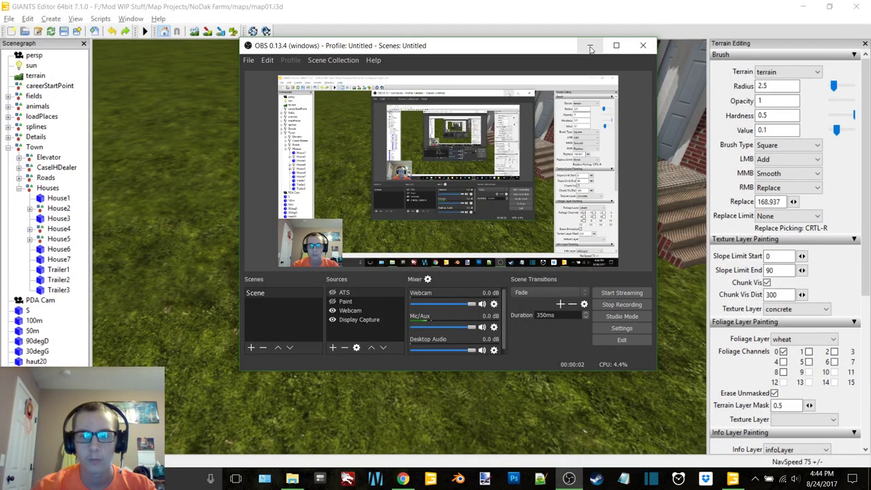
{"action": "left_click", "coordinate": [589, 46]}
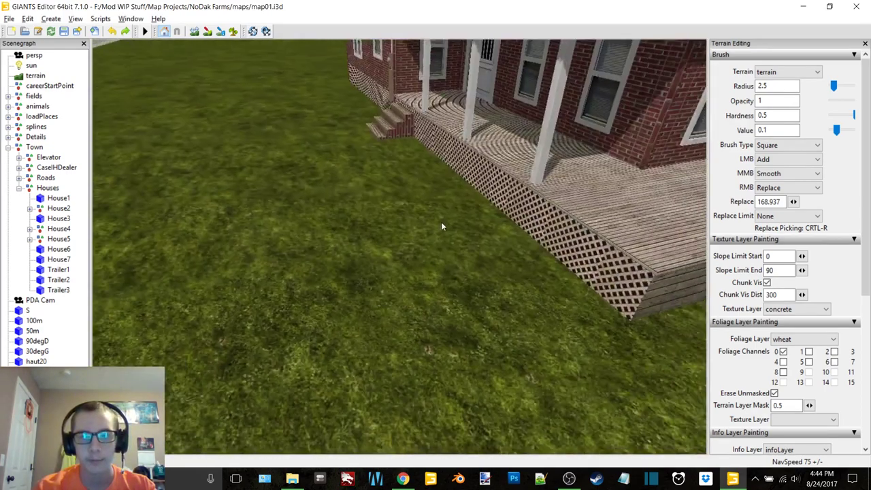
Return to terrain sculpting, pick the ground height at the brick house's porch corner as the replace height, and enlarge the radius to 4.25
{"action": "middle_click_drag", "start_coordinate": [441, 222], "coordinate": [296, 123]}
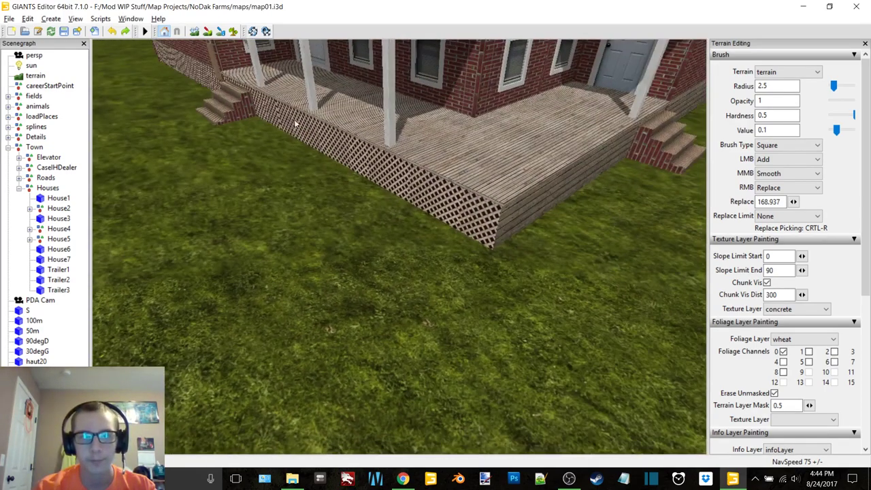
{"action": "left_click", "coordinate": [194, 30]}
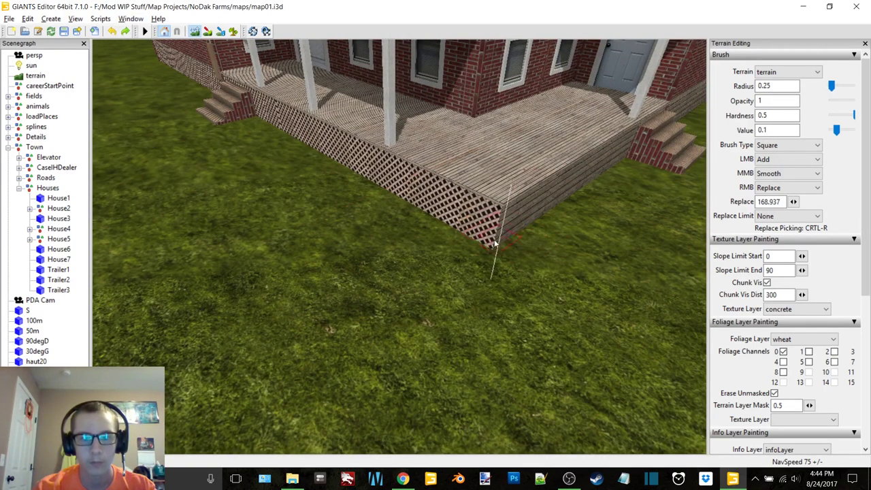
{"action": "scroll", "coordinate": [488, 245], "scroll_direction": "up", "scroll_amount": 1}
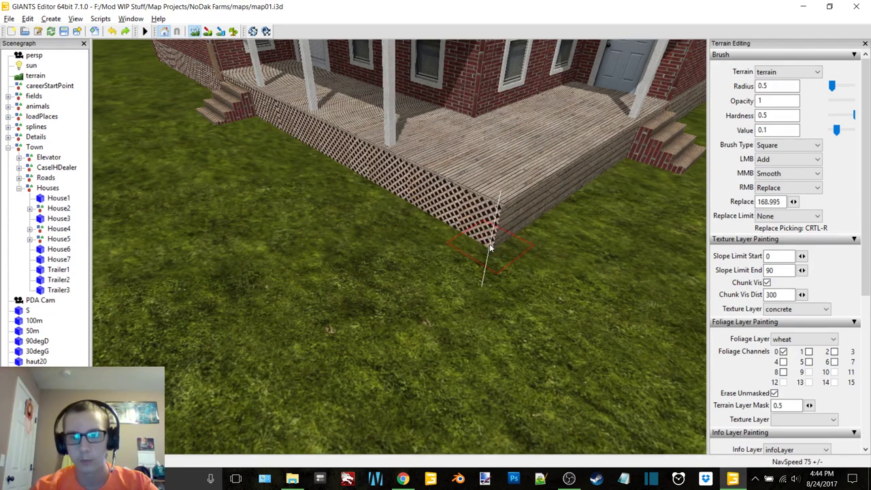
{"action": "mouse_move", "coordinate": [490, 238]}
{"action": "left_mouse_down", "text": "alt"}
{"action": "mouse_move", "coordinate": [464, 224]}
{"action": "mouse_move", "coordinate": [336, 220]}
{"action": "left_mouse_up", "text": "alt"}
{"action": "scroll", "coordinate": [347, 201], "scroll_direction": "up", "scroll_amount": 15}
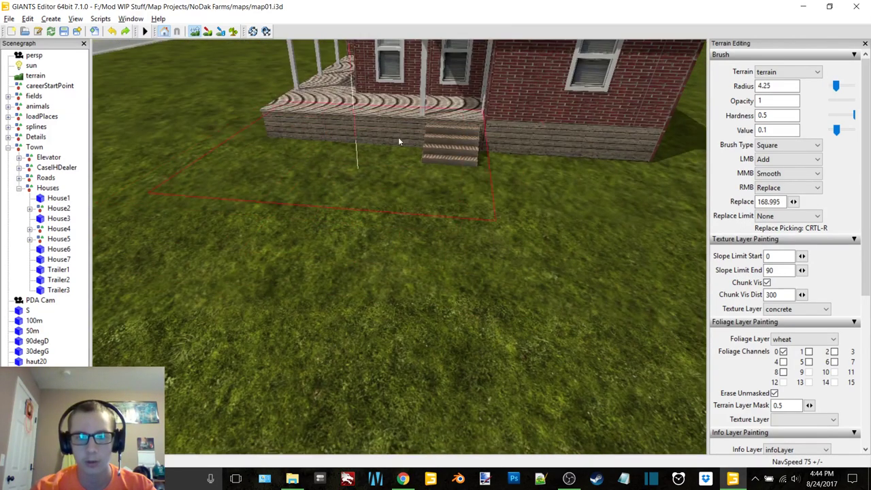
Level the ground along the brick house's back and sides to the picked height with a radius of 4.75
{"action": "mouse_move", "coordinate": [617, 161]}
{"action": "middle_mouse_down", "text": "alt"}
{"action": "mouse_move", "coordinate": [563, 180]}
{"action": "mouse_move", "coordinate": [396, 202]}
{"action": "middle_mouse_up", "text": "alt"}
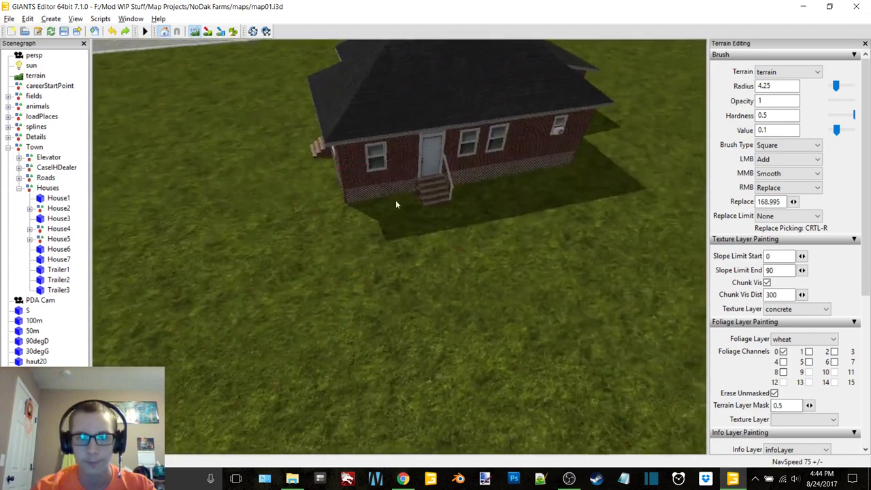
{"action": "scroll", "coordinate": [424, 205], "scroll_direction": "up", "scroll_amount": 2, "text": "ctrl"}
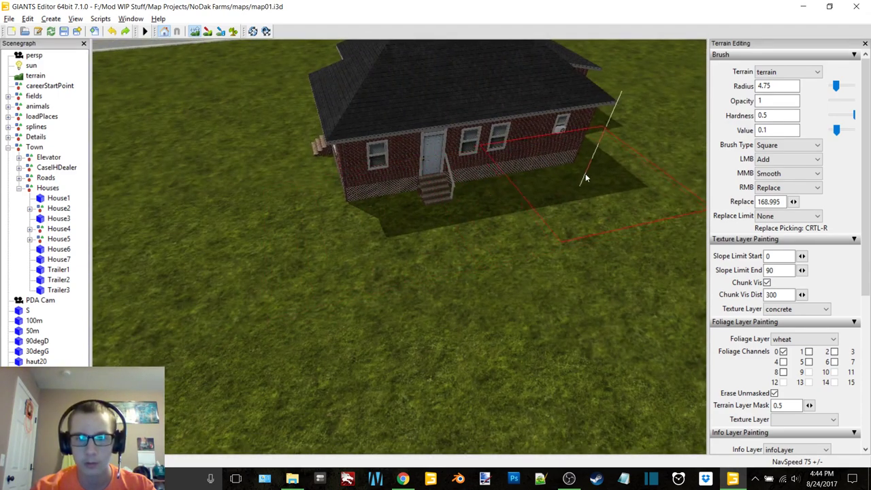
{"action": "left_click_drag", "start_coordinate": [587, 178], "coordinate": [460, 199], "text": "alt"}
{"action": "scroll", "coordinate": [460, 198], "scroll_direction": "up", "scroll_amount": 3}
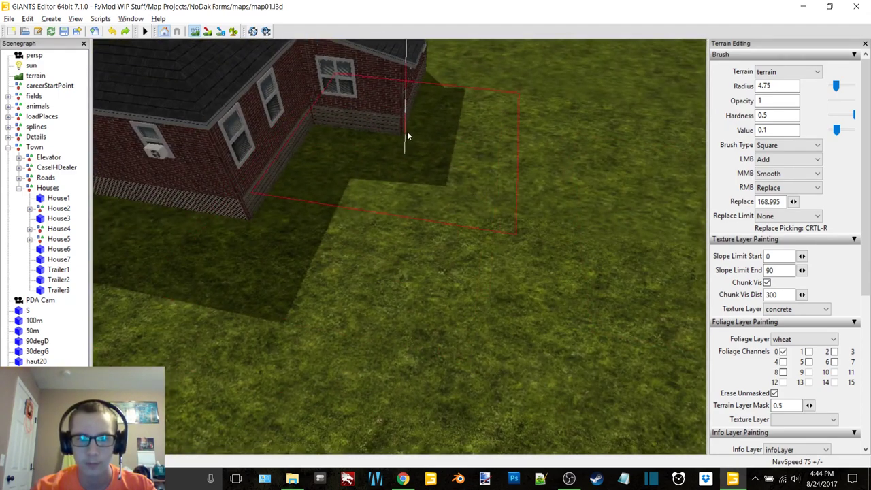
{"action": "left_click_drag", "start_coordinate": [421, 139], "coordinate": [304, 183], "text": "alt"}
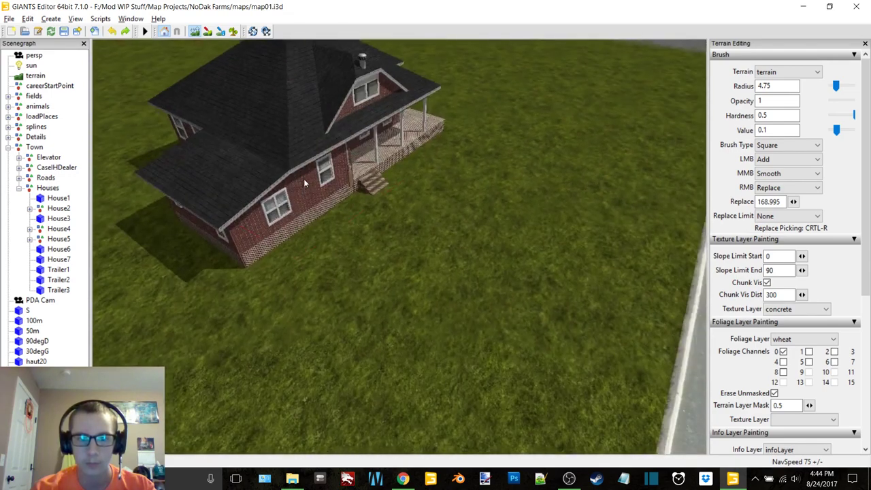
{"action": "middle_click_drag", "start_coordinate": [303, 178], "coordinate": [306, 205]}
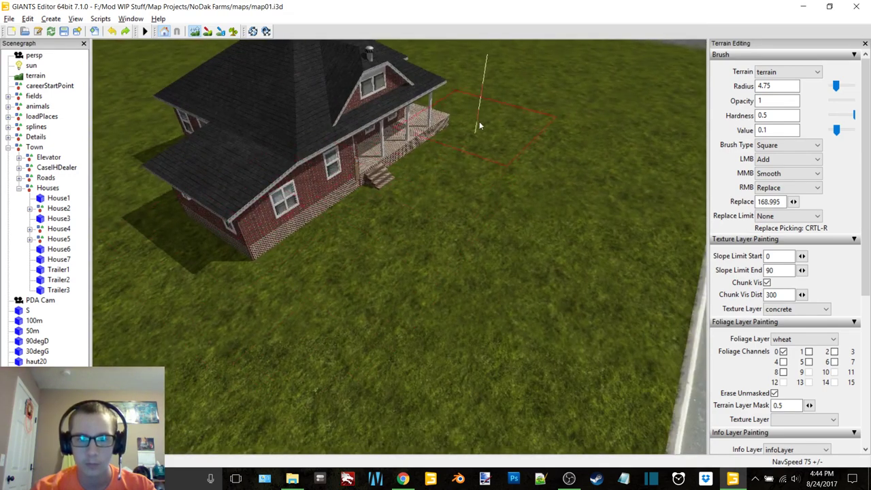
Level and smooth the ground in front of and around the red brick house with a radius of 4.5
{"action": "mouse_move", "coordinate": [508, 115]}
{"action": "left_mouse_down", "text": "alt"}
{"action": "mouse_move", "coordinate": [522, 175]}
{"action": "mouse_move", "coordinate": [458, 197]}
{"action": "left_mouse_up", "text": "alt"}
{"action": "scroll", "coordinate": [474, 151], "scroll_direction": "down", "scroll_amount": 4}
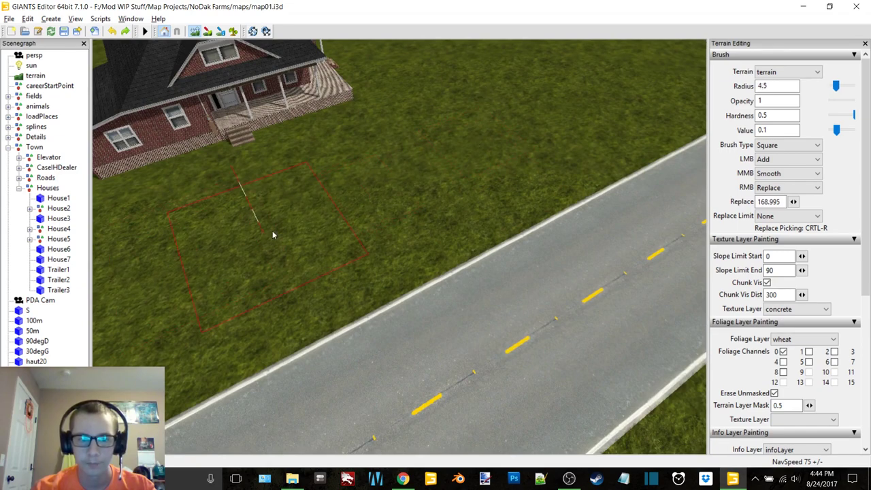
{"action": "mouse_move", "coordinate": [462, 100]}
{"action": "middle_mouse_down"}
{"action": "mouse_move", "coordinate": [459, 146]}
{"action": "mouse_move", "coordinate": [408, 134]}
{"action": "mouse_move", "coordinate": [422, 278]}
{"action": "middle_mouse_up"}
{"action": "middle_click_drag", "start_coordinate": [333, 107], "coordinate": [405, 170], "text": "alt"}
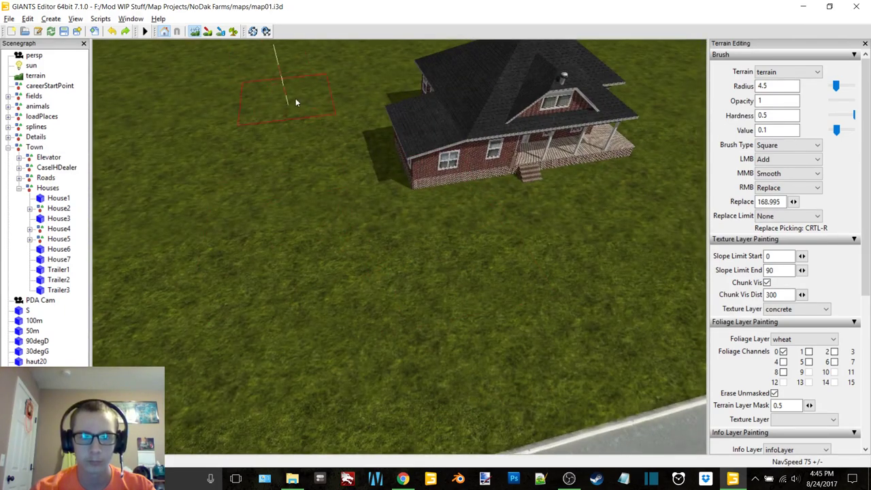
{"action": "mouse_move", "coordinate": [295, 102]}
{"action": "left_mouse_down", "text": "alt"}
{"action": "mouse_move", "coordinate": [352, 205]}
{"action": "mouse_move", "coordinate": [486, 231]}
{"action": "mouse_move", "coordinate": [493, 245]}
{"action": "left_mouse_up", "text": "alt"}
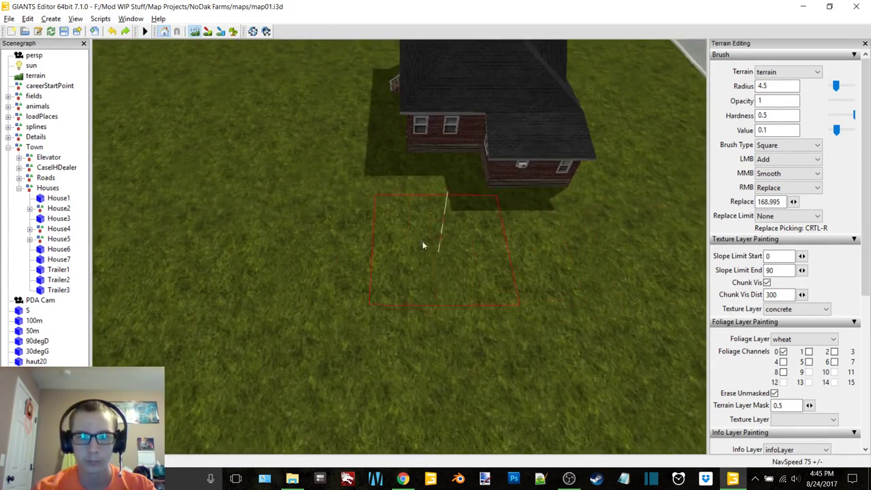
Switch to texture painting and paint a concrete driveway with radius 2.75 from the road to the brick house's front steps
{"action": "left_click", "coordinate": [196, 33]}
{"action": "middle_click_drag", "start_coordinate": [554, 198], "coordinate": [506, 187], "text": "alt"}
{"action": "left_click_drag", "start_coordinate": [506, 187], "coordinate": [628, 221], "text": "alt"}
{"action": "middle_click_drag", "start_coordinate": [628, 220], "coordinate": [189, 84], "text": "alt"}
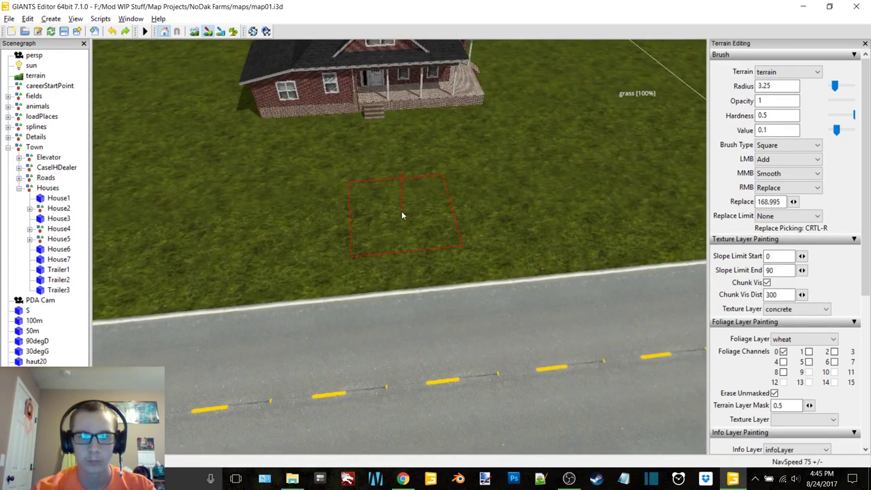
{"action": "scroll", "coordinate": [389, 194], "scroll_direction": "up", "scroll_amount": 3}
{"action": "mouse_move", "coordinate": [430, 236]}
{"action": "left_mouse_down"}
{"action": "mouse_move", "coordinate": [399, 206]}
{"action": "mouse_move", "coordinate": [419, 260]}
{"action": "left_mouse_up"}
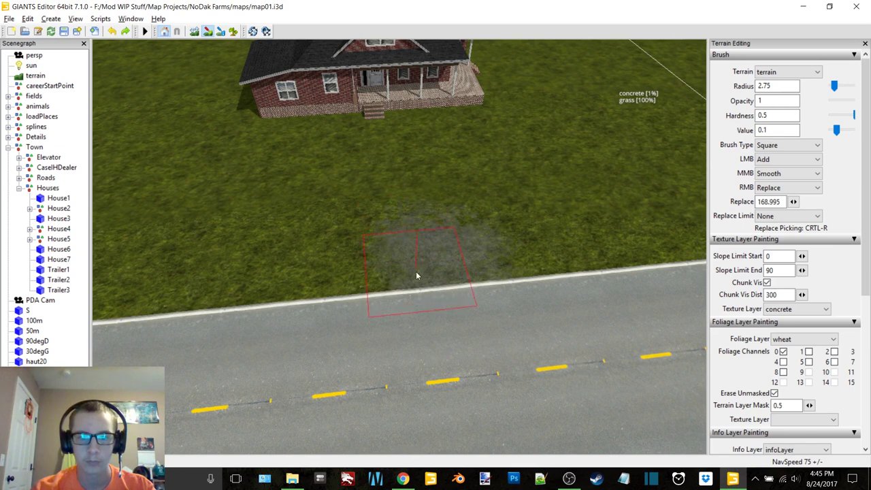
{"action": "left_click_drag", "start_coordinate": [391, 198], "coordinate": [378, 102]}
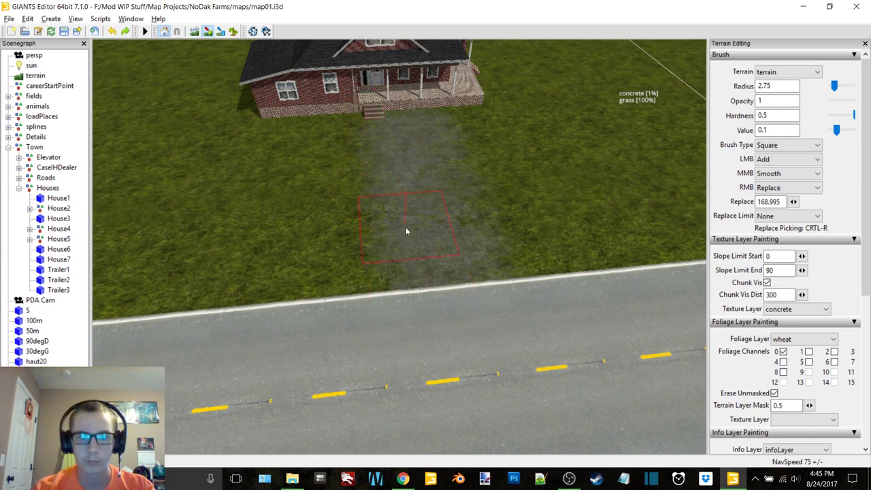
{"action": "mouse_move", "coordinate": [406, 232]}
{"action": "left_mouse_down"}
{"action": "mouse_move", "coordinate": [402, 271]}
{"action": "mouse_move", "coordinate": [373, 274]}
{"action": "left_mouse_up"}
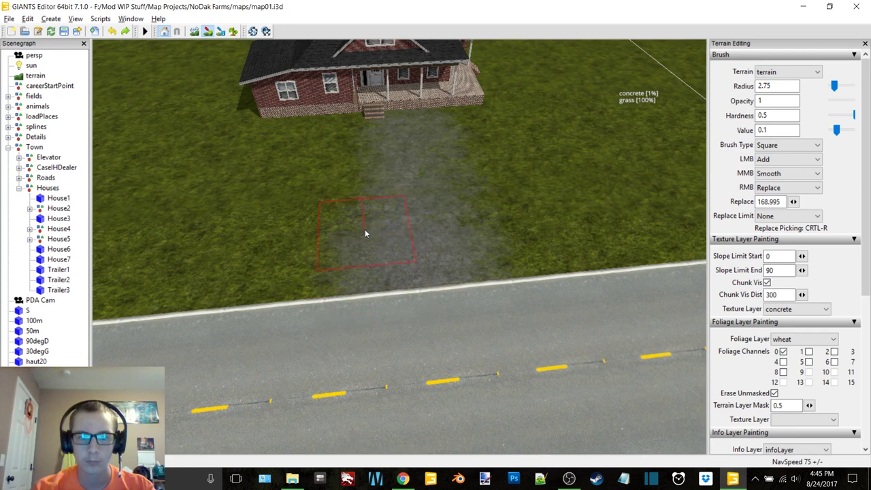
{"action": "left_click_drag", "start_coordinate": [365, 234], "coordinate": [364, 172]}
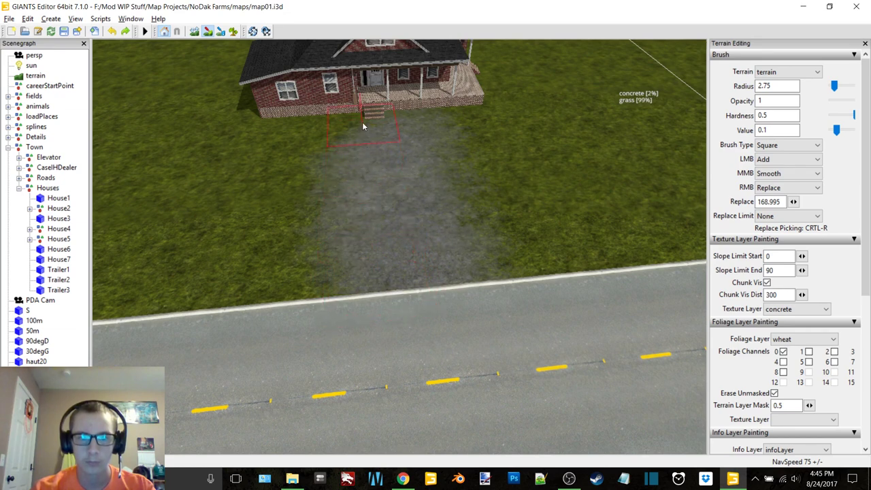
{"action": "left_click_drag", "start_coordinate": [363, 123], "coordinate": [362, 111]}
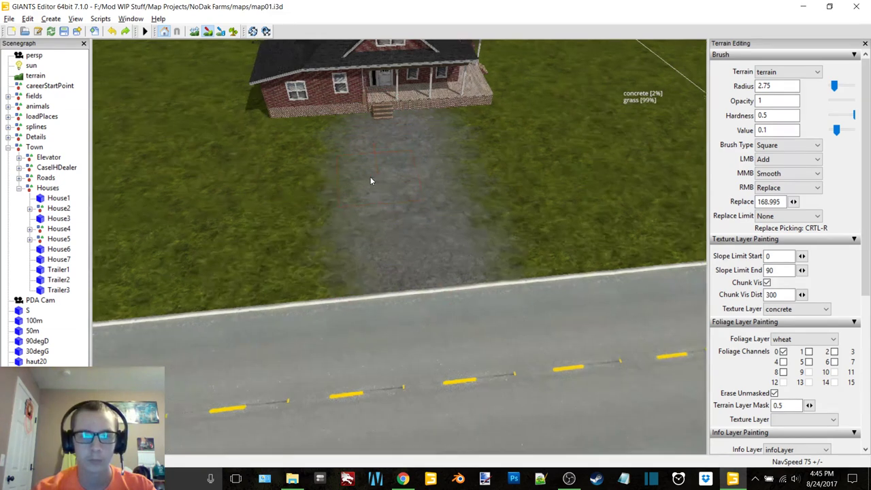
Extend the concrete along the brick house's full front to both corners, and leave texture painting
{"action": "middle_click_drag", "start_coordinate": [370, 179], "coordinate": [375, 182], "text": "alt"}
{"action": "mouse_move", "coordinate": [375, 181]}
{"action": "left_mouse_down", "text": "alt"}
{"action": "mouse_move", "coordinate": [397, 203]}
{"action": "mouse_move", "coordinate": [398, 222]}
{"action": "mouse_move", "coordinate": [340, 237]}
{"action": "mouse_move", "coordinate": [341, 195]}
{"action": "left_mouse_up", "text": "alt"}
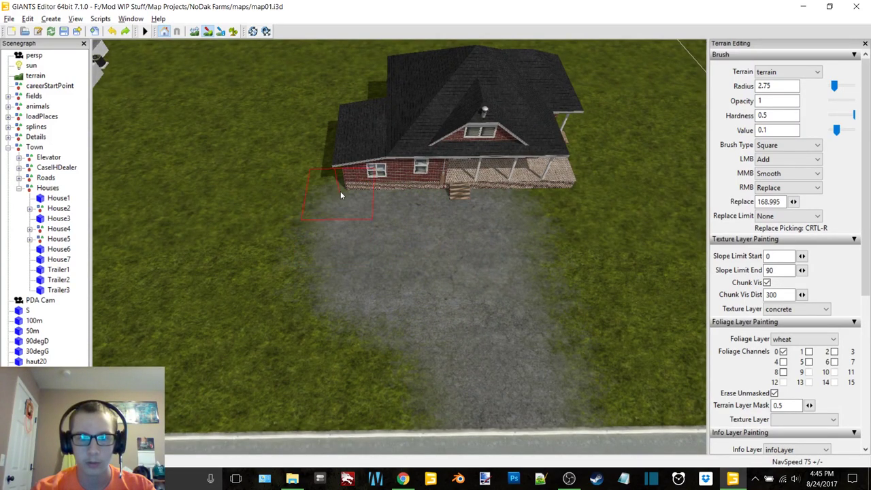
{"action": "right_click_drag", "start_coordinate": [382, 203], "coordinate": [358, 181]}
{"action": "mouse_move", "coordinate": [359, 181]}
{"action": "left_mouse_down"}
{"action": "mouse_move", "coordinate": [402, 174]}
{"action": "mouse_move", "coordinate": [419, 227]}
{"action": "mouse_move", "coordinate": [406, 235]}
{"action": "left_mouse_up"}
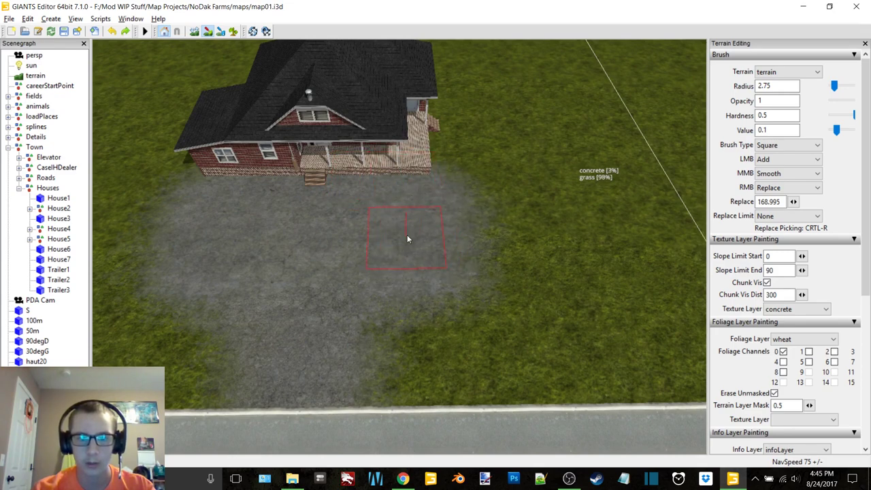
{"action": "middle_click_drag", "start_coordinate": [400, 232], "coordinate": [410, 225], "text": "alt"}
{"action": "left_click_drag", "start_coordinate": [409, 226], "coordinate": [210, 68], "text": "alt"}
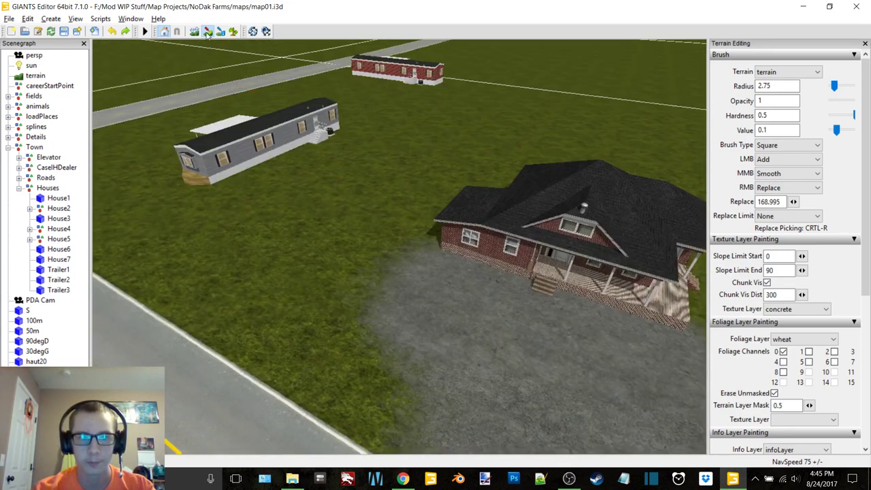
{"action": "left_click", "coordinate": [207, 34]}
Raise the grey trailer (Trailer1) slightly above the grass and deselect it
{"action": "middle_click_drag", "start_coordinate": [341, 215], "coordinate": [399, 235], "text": "alt"}
{"action": "scroll", "coordinate": [409, 259], "scroll_direction": "up", "scroll_amount": 3}
{"action": "left_click_drag", "start_coordinate": [409, 261], "coordinate": [475, 289], "text": "alt"}
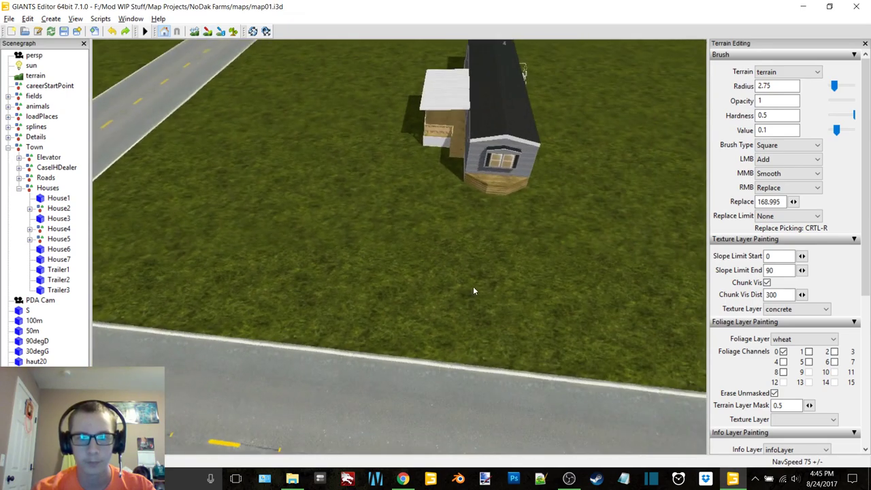
{"action": "middle_click_drag", "start_coordinate": [470, 286], "coordinate": [450, 289], "text": "alt"}
{"action": "scroll", "coordinate": [450, 289], "scroll_direction": "up", "scroll_amount": 4}
{"action": "left_click_drag", "start_coordinate": [469, 285], "coordinate": [382, 200], "text": "alt"}
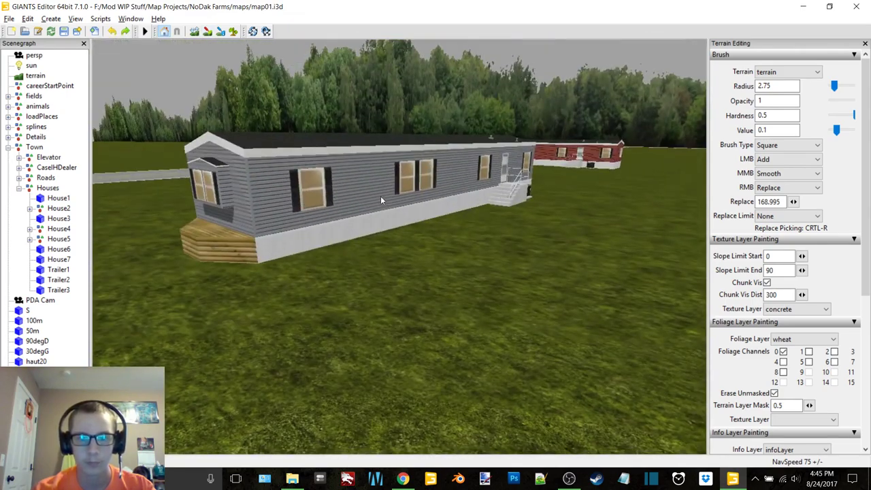
{"action": "middle_click_drag", "start_coordinate": [397, 222], "coordinate": [404, 223], "text": "alt"}
{"action": "scroll", "coordinate": [406, 224], "scroll_direction": "up", "scroll_amount": 4}
{"action": "left_click_drag", "start_coordinate": [411, 224], "coordinate": [397, 243], "text": "alt"}
{"action": "scroll", "coordinate": [397, 244], "scroll_direction": "up", "scroll_amount": 1}
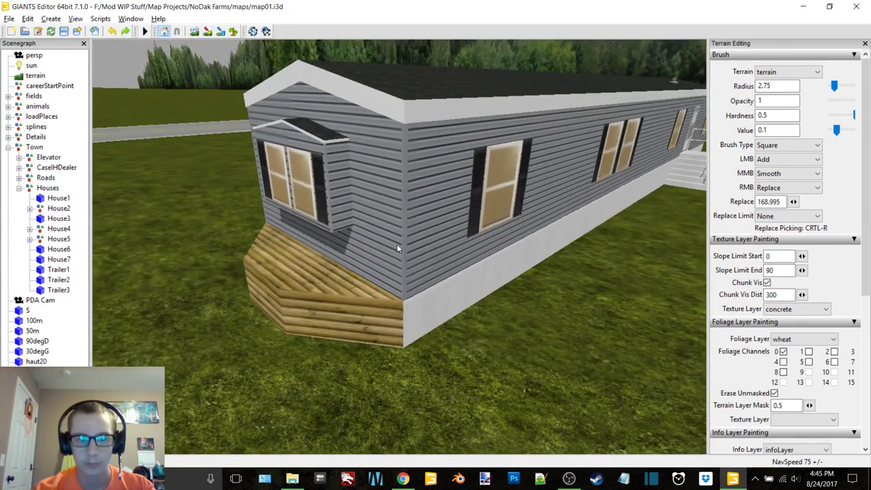
{"action": "left_click", "coordinate": [396, 244]}
{"action": "mouse_move", "coordinate": [588, 165]}
{"action": "left_mouse_down"}
{"action": "mouse_move", "coordinate": [579, 148]}
{"action": "mouse_move", "coordinate": [586, 155]}
{"action": "left_mouse_up"}
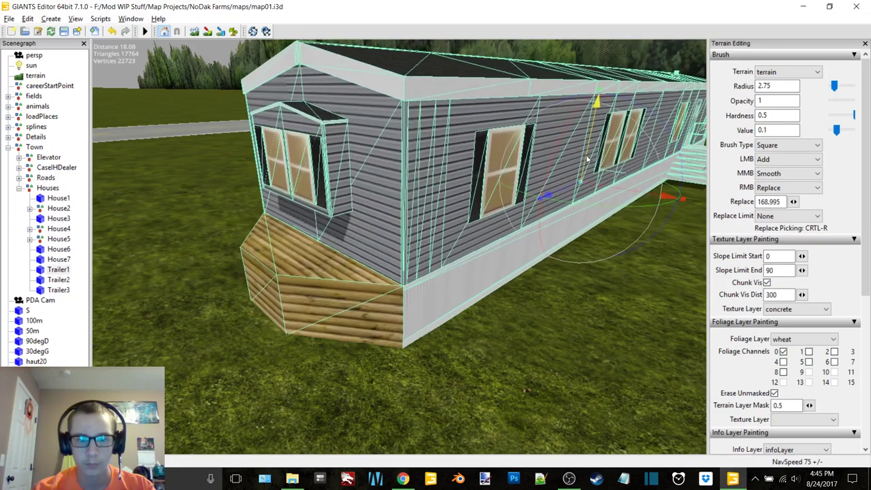
{"action": "left_click", "coordinate": [77, 111]}
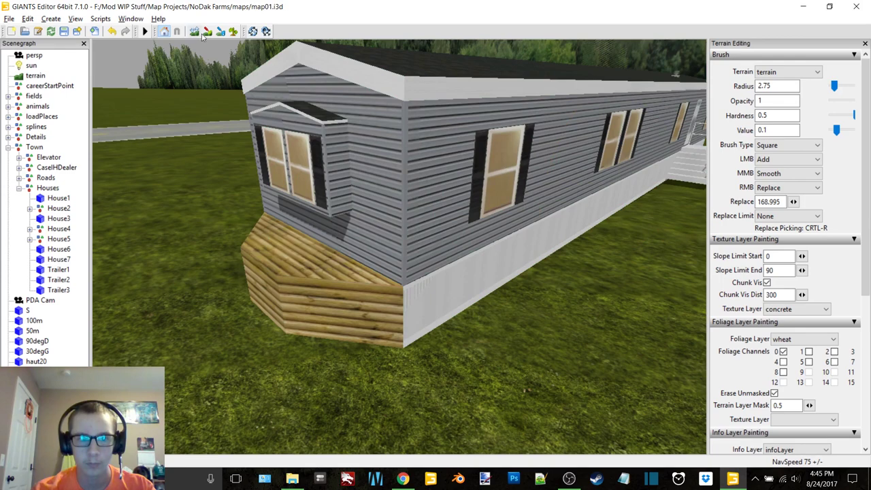
Return to terrain sculpting and pick the ground height at the grey trailer's wooden deck corner, 169.086, as the replace height
{"action": "left_click_drag", "start_coordinate": [416, 170], "coordinate": [382, 215], "text": "alt"}
{"action": "scroll", "coordinate": [360, 225], "scroll_direction": "down", "scroll_amount": 8}
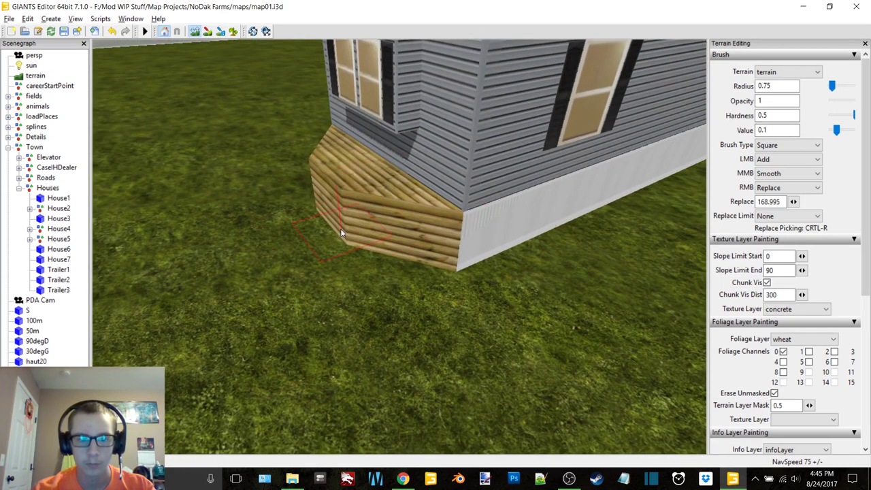
{"action": "scroll", "coordinate": [336, 234], "scroll_direction": "up", "scroll_amount": 4, "text": "ctrl"}
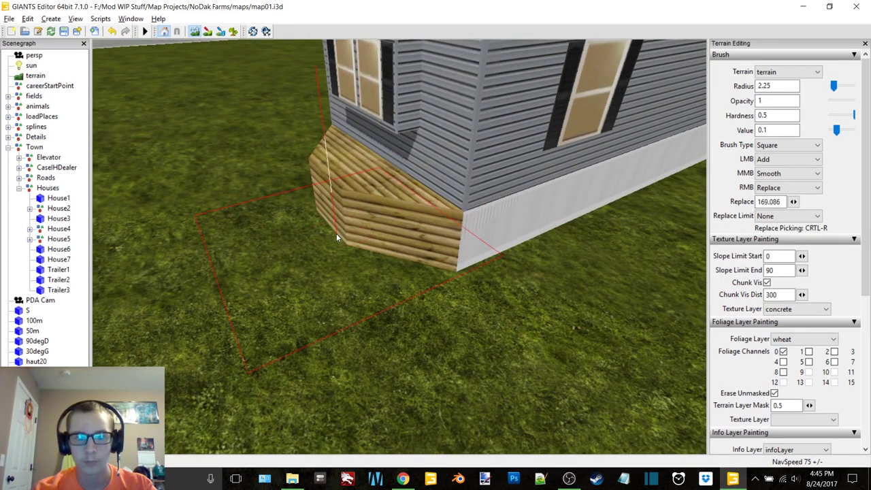
Level the ground around the grey trailer to the picked height, using radius 9.75 and a smaller radius of 4
{"action": "scroll", "coordinate": [421, 202], "scroll_direction": "down", "scroll_amount": 5}
{"action": "mouse_move", "coordinate": [420, 202]}
{"action": "left_mouse_down", "text": "alt"}
{"action": "mouse_move", "coordinate": [432, 213]}
{"action": "mouse_move", "coordinate": [542, 236]}
{"action": "mouse_move", "coordinate": [492, 218]}
{"action": "mouse_move", "coordinate": [473, 252]}
{"action": "left_mouse_up", "text": "alt"}
{"action": "scroll", "coordinate": [474, 252], "scroll_direction": "up", "scroll_amount": 3, "text": "ctrl"}
{"action": "scroll", "coordinate": [474, 256], "scroll_direction": "up", "scroll_amount": 4, "text": "ctrl"}
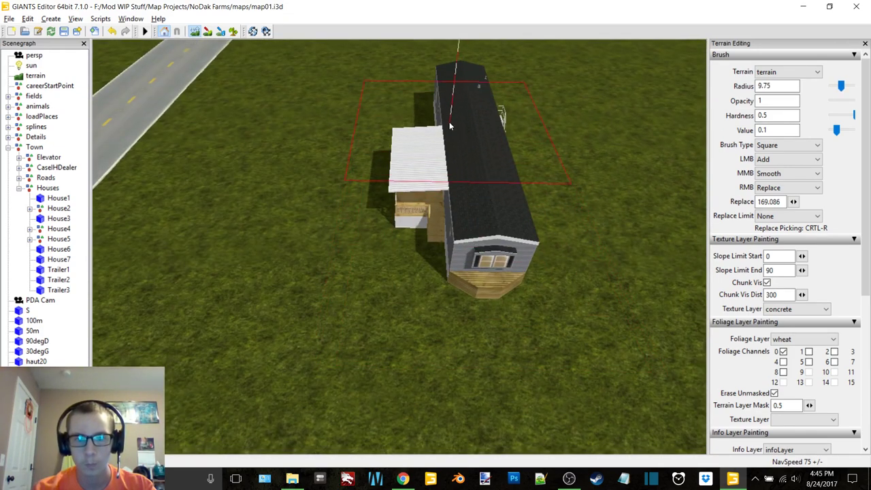
{"action": "key", "text": "Right"}
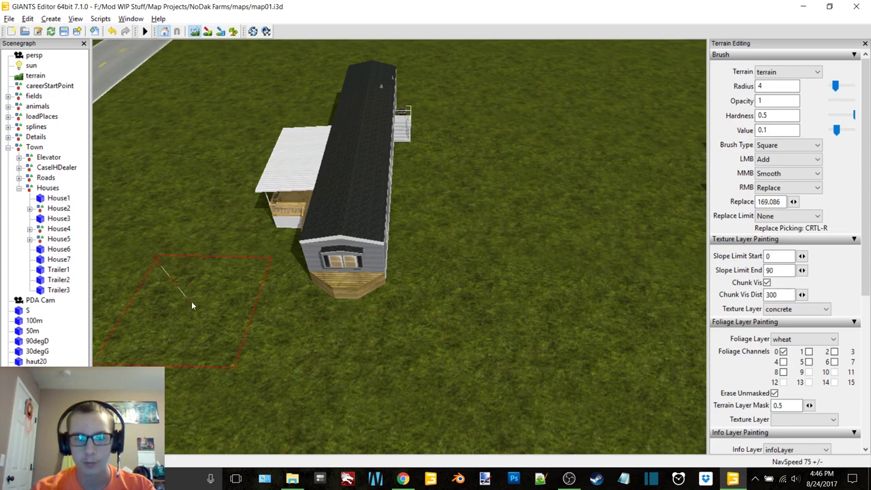
{"action": "middle_click_drag", "start_coordinate": [213, 135], "coordinate": [460, 309], "text": "alt"}
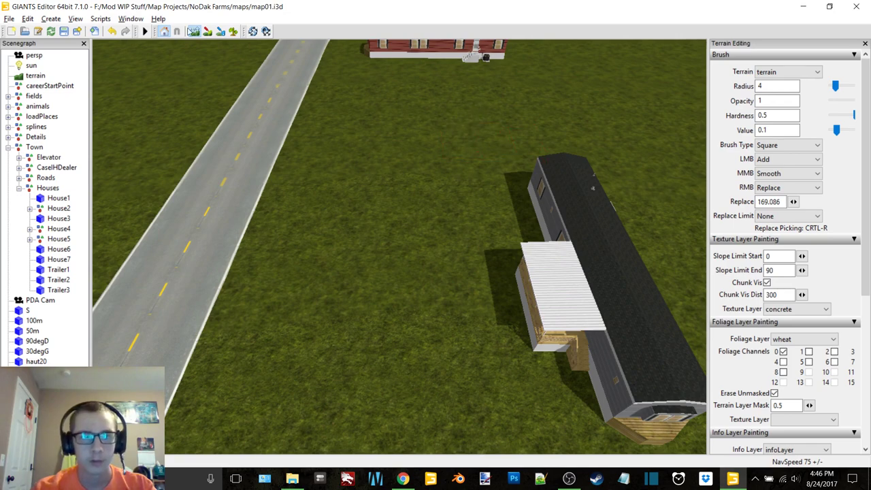
Paint a concrete driveway with radius 2.5 from the grey trailer's deck end to the road in front of it
{"action": "left_click", "coordinate": [207, 32]}
{"action": "mouse_move", "coordinate": [580, 336]}
{"action": "middle_mouse_down", "text": "alt"}
{"action": "mouse_move", "coordinate": [517, 326]}
{"action": "mouse_move", "coordinate": [510, 304]}
{"action": "mouse_move", "coordinate": [514, 313]}
{"action": "middle_mouse_up", "text": "alt"}
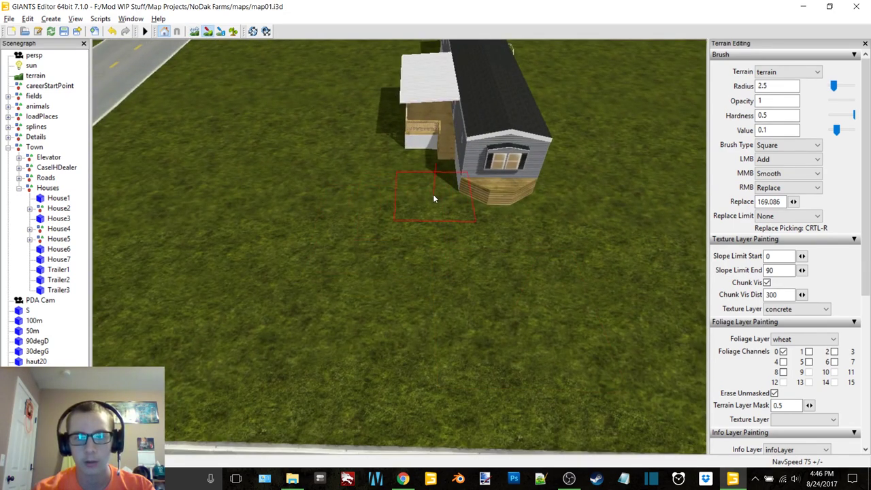
{"action": "left_click_drag", "start_coordinate": [433, 194], "coordinate": [430, 392]}
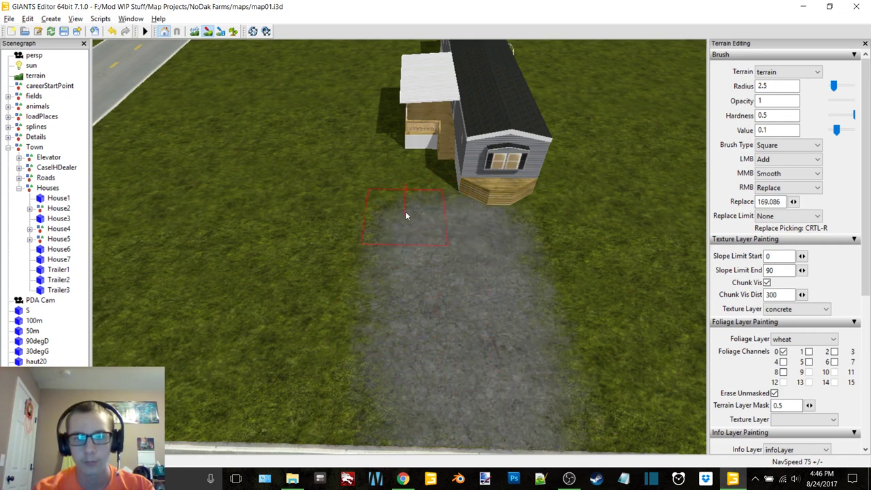
{"action": "left_click_drag", "start_coordinate": [405, 216], "coordinate": [410, 164]}
Paint a second concrete driveway from the grey trailer's covered-porch side straight out to the other road
{"action": "left_click_drag", "start_coordinate": [417, 262], "coordinate": [379, 295], "text": "alt"}
{"action": "middle_click_drag", "start_coordinate": [379, 295], "coordinate": [515, 265], "text": "alt"}
{"action": "right_click_drag", "start_coordinate": [516, 270], "coordinate": [465, 210]}
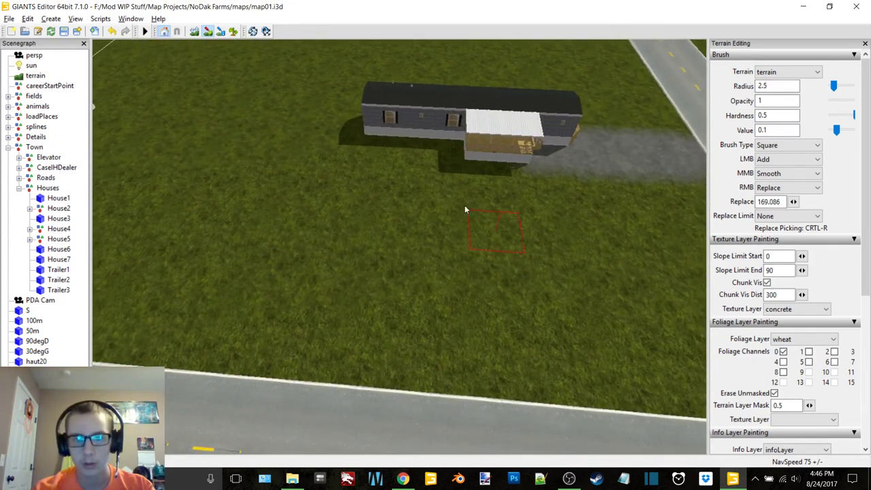
{"action": "left_click_drag", "start_coordinate": [416, 167], "coordinate": [420, 155]}
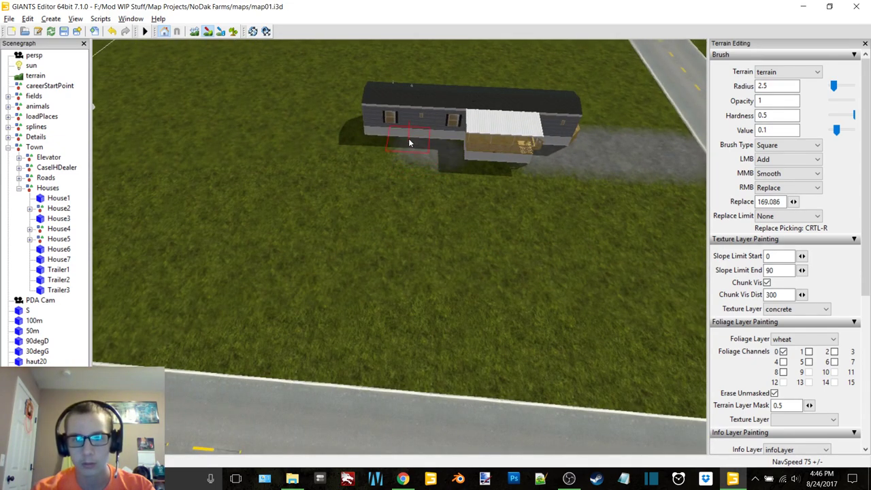
{"action": "mouse_move", "coordinate": [408, 215]}
{"action": "left_mouse_down"}
{"action": "mouse_move", "coordinate": [418, 213]}
{"action": "mouse_move", "coordinate": [392, 360]}
{"action": "mouse_move", "coordinate": [399, 408]}
{"action": "mouse_move", "coordinate": [403, 338]}
{"action": "left_mouse_up"}
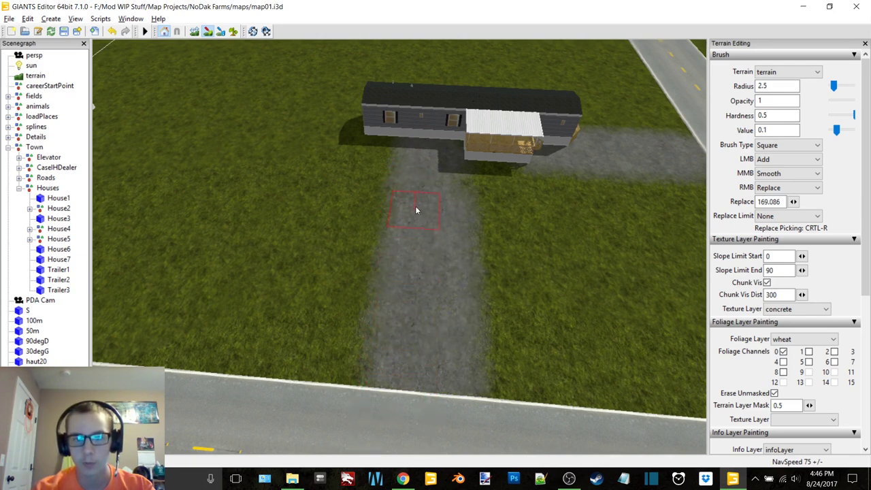
{"action": "left_click_drag", "start_coordinate": [416, 210], "coordinate": [428, 162]}
{"action": "middle_click_drag", "start_coordinate": [517, 204], "coordinate": [419, 206], "text": "alt"}
{"action": "scroll", "coordinate": [457, 219], "scroll_direction": "up", "scroll_amount": 5}
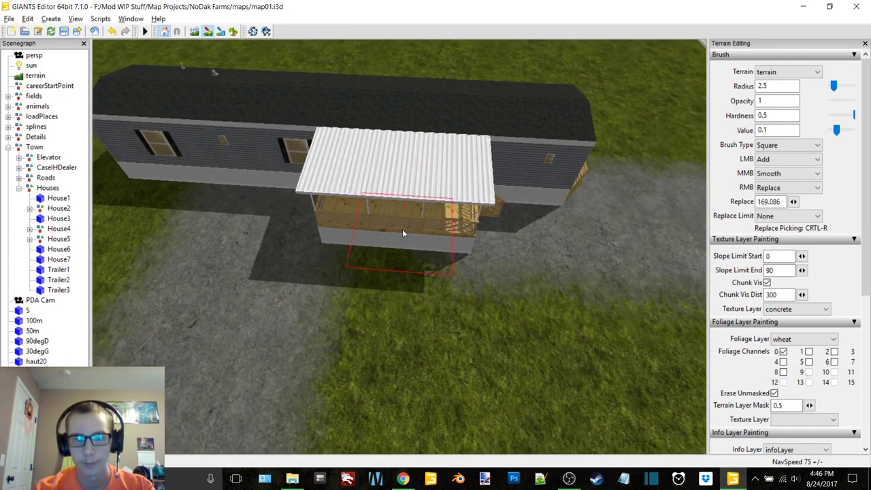
{"action": "scroll", "coordinate": [497, 228], "scroll_direction": "down", "scroll_amount": 5}
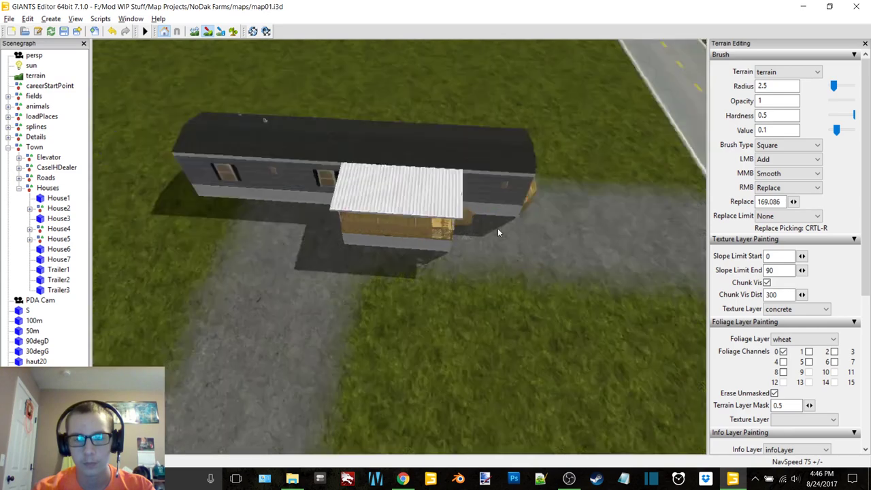
{"action": "mouse_move", "coordinate": [463, 228]}
{"action": "middle_mouse_down", "text": "alt"}
{"action": "mouse_move", "coordinate": [448, 209]}
{"action": "mouse_move", "coordinate": [435, 227]}
{"action": "middle_mouse_up", "text": "alt"}
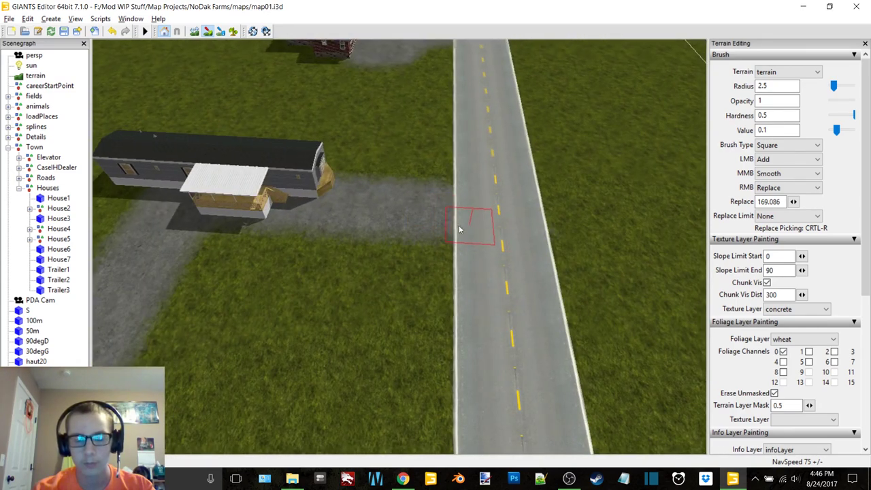
Raise the red trailer (Trailer2) slightly above the grass and return to terrain sculpting
{"action": "left_click_drag", "start_coordinate": [435, 228], "coordinate": [500, 219], "text": "alt"}
{"action": "scroll", "coordinate": [431, 225], "scroll_direction": "up", "scroll_amount": 3}
{"action": "right_click_drag", "start_coordinate": [430, 229], "coordinate": [476, 180]}
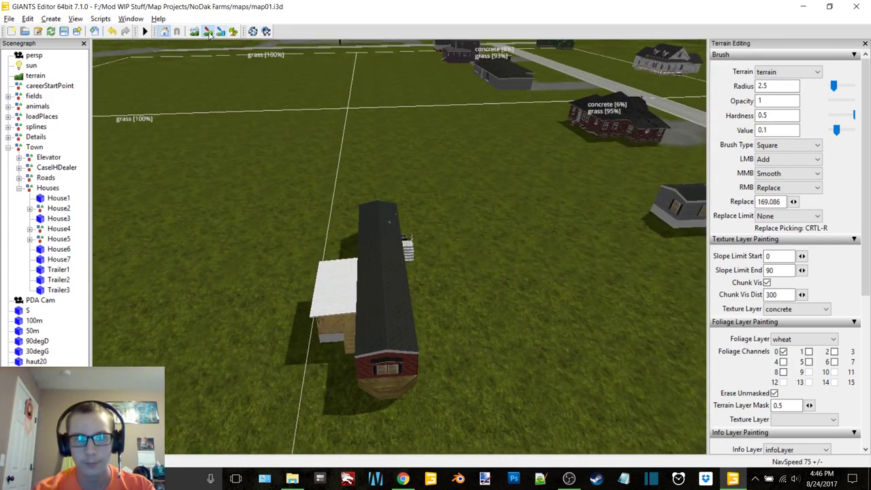
{"action": "right_click_drag", "start_coordinate": [397, 159], "coordinate": [328, 402]}
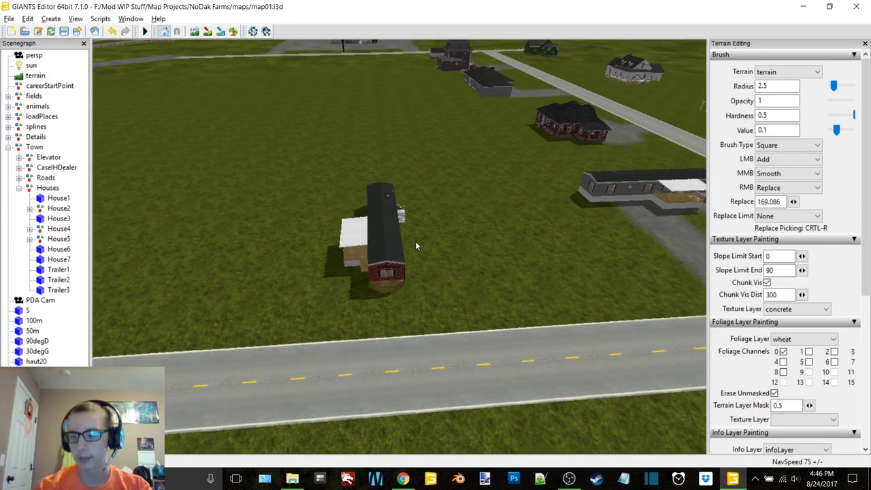
{"action": "right_click_drag", "start_coordinate": [414, 175], "coordinate": [470, 163]}
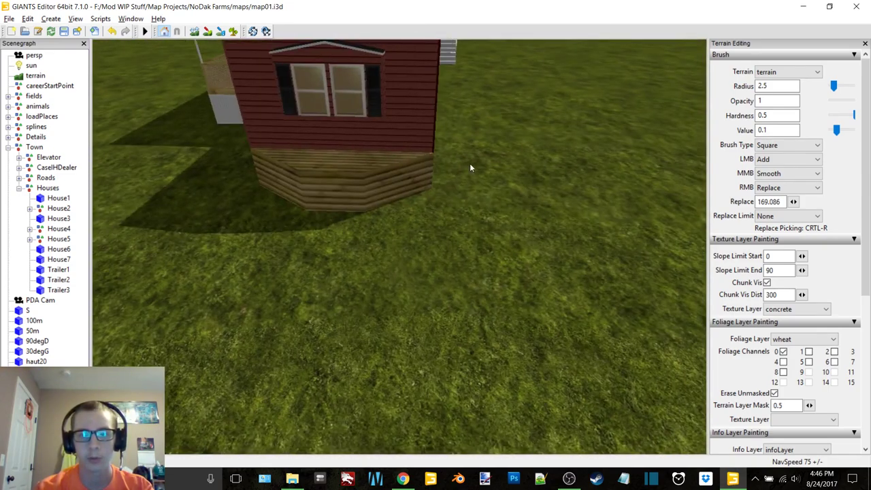
{"action": "left_click", "coordinate": [423, 136]}
{"action": "mouse_move", "coordinate": [423, 136]}
{"action": "right_mouse_down"}
{"action": "mouse_move", "coordinate": [449, 137]}
{"action": "mouse_move", "coordinate": [428, 130]}
{"action": "right_mouse_up"}
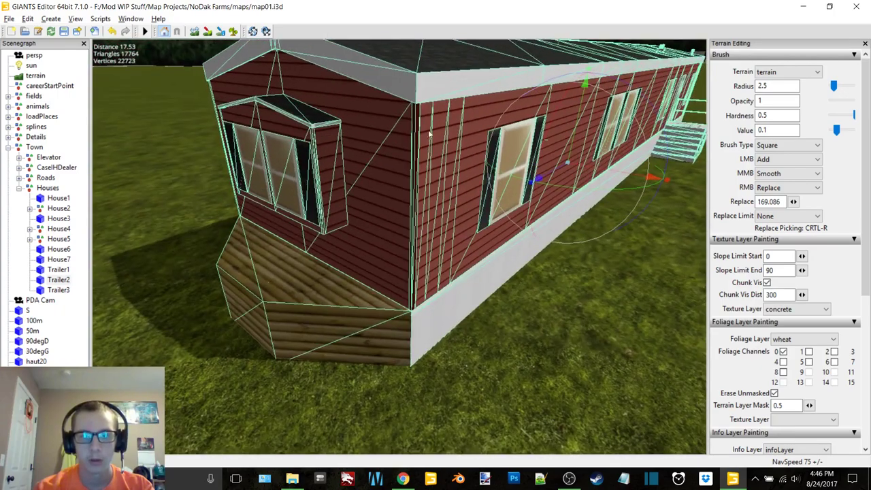
{"action": "right_click_drag", "start_coordinate": [571, 150], "coordinate": [594, 138]}
{"action": "left_click", "coordinate": [195, 32]}
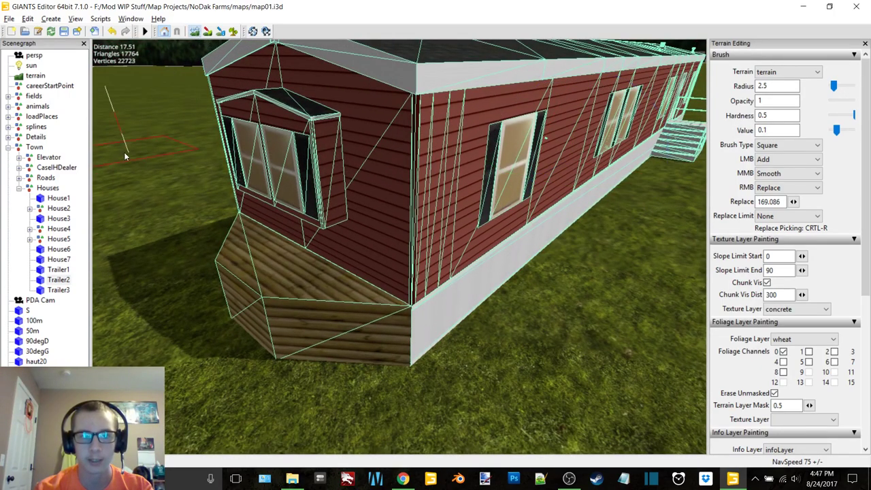
Pick the terrain height at the base corner of the red trailer's wooden deck, using a brush radius of 0.5
{"action": "left_click", "coordinate": [73, 186]}
{"action": "mouse_move", "coordinate": [367, 194]}
{"action": "left_mouse_down", "text": "alt"}
{"action": "mouse_move", "coordinate": [370, 228]}
{"action": "mouse_move", "coordinate": [391, 264]}
{"action": "left_mouse_up", "text": "alt"}
{"action": "scroll", "coordinate": [393, 266], "scroll_direction": "down", "scroll_amount": 9}
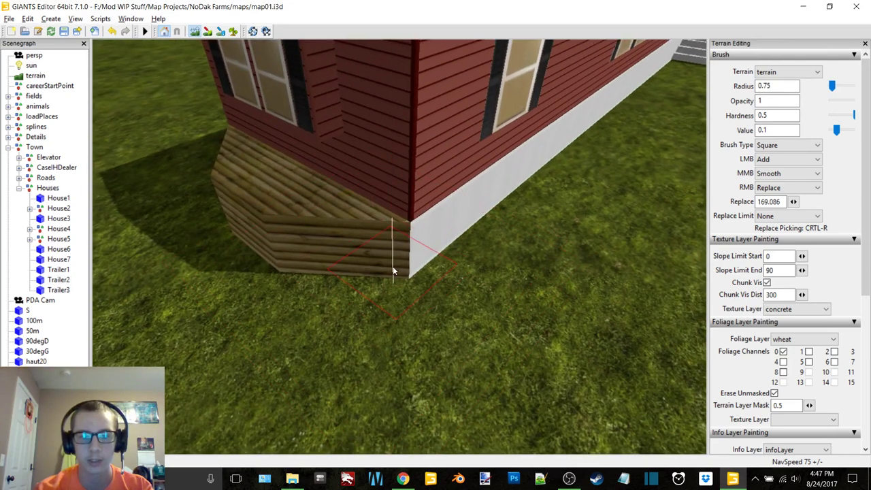
{"action": "scroll", "coordinate": [400, 274], "scroll_direction": "up", "scroll_amount": 1, "text": "ctrl"}
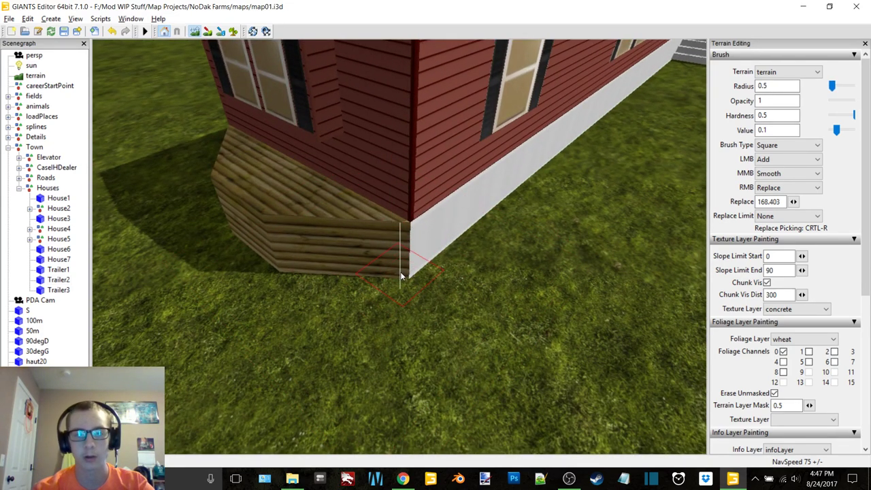
Level the ground around the red trailer to the picked height with a brush radius of 8.75
{"action": "scroll", "coordinate": [435, 228], "scroll_direction": "down", "scroll_amount": 3}
{"action": "middle_click_drag", "start_coordinate": [440, 220], "coordinate": [408, 205], "text": "alt"}
{"action": "scroll", "coordinate": [521, 195], "scroll_direction": "down", "scroll_amount": 6}
{"action": "mouse_move", "coordinate": [408, 204]}
{"action": "left_mouse_down", "text": "alt"}
{"action": "mouse_move", "coordinate": [522, 194]}
{"action": "mouse_move", "coordinate": [494, 202]}
{"action": "left_mouse_up", "text": "alt"}
{"action": "middle_click_drag", "start_coordinate": [494, 201], "coordinate": [497, 218], "text": "alt"}
{"action": "scroll", "coordinate": [484, 224], "scroll_direction": "up", "scroll_amount": 20, "text": "ctrl"}
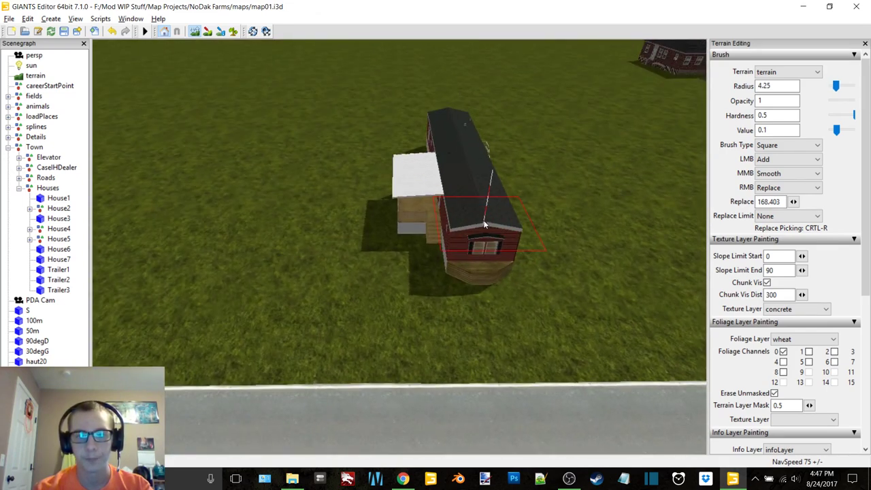
{"action": "scroll", "coordinate": [472, 224], "scroll_direction": "up", "scroll_amount": 5, "text": "ctrl"}
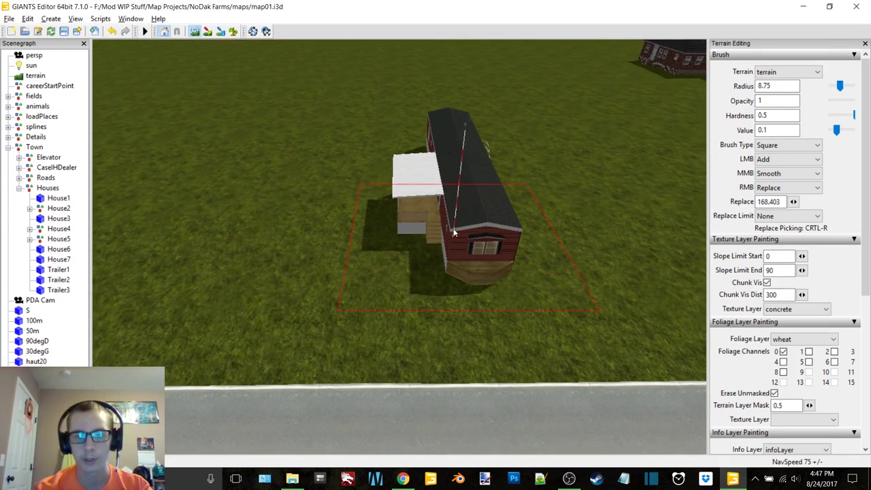
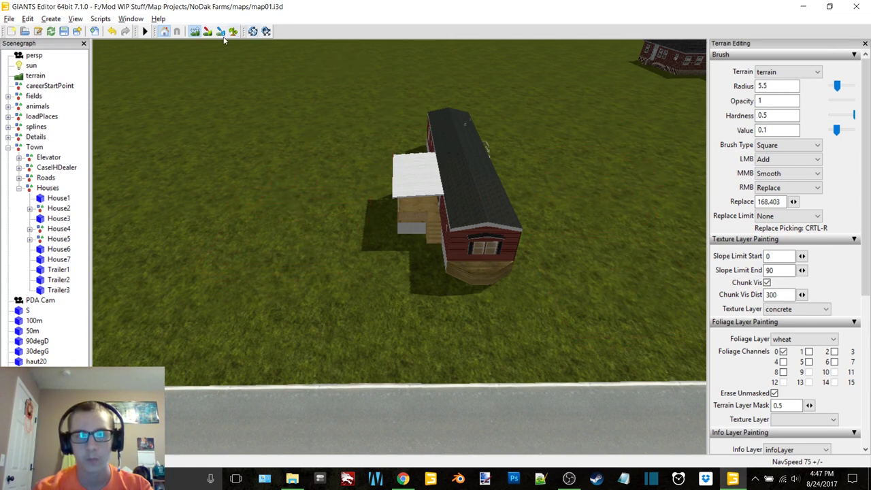
Paint a concrete driveway with radius 3.25 from the red trailer's covered porch and deck end to the road
{"action": "scroll", "coordinate": [405, 233], "scroll_direction": "down", "scroll_amount": 12}
{"action": "scroll", "coordinate": [405, 233], "scroll_direction": "up", "scroll_amount": 5}
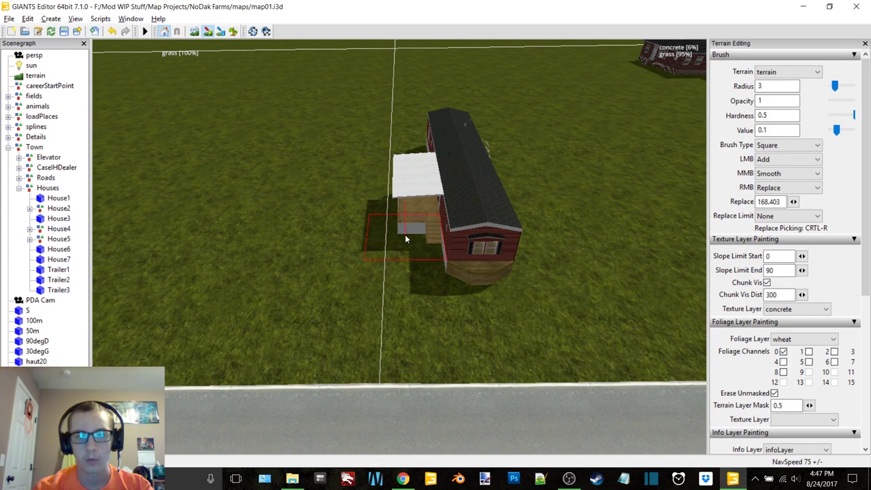
{"action": "scroll", "coordinate": [403, 236], "scroll_direction": "down", "scroll_amount": 2, "text": "ctrl"}
{"action": "mouse_move", "coordinate": [373, 236]}
{"action": "left_mouse_down"}
{"action": "mouse_move", "coordinate": [364, 394]}
{"action": "mouse_move", "coordinate": [361, 373]}
{"action": "mouse_move", "coordinate": [405, 346]}
{"action": "mouse_move", "coordinate": [404, 304]}
{"action": "left_mouse_up"}
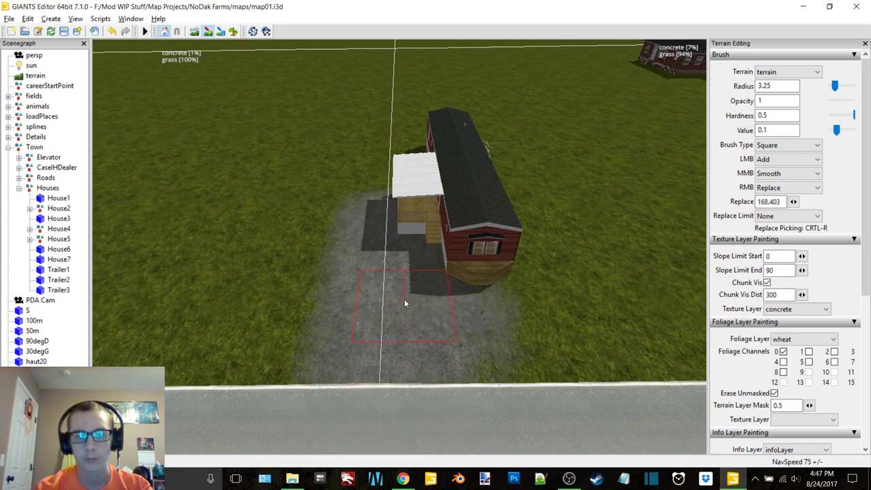
{"action": "mouse_move", "coordinate": [401, 272]}
{"action": "left_mouse_down"}
{"action": "mouse_move", "coordinate": [408, 389]}
{"action": "mouse_move", "coordinate": [375, 303]}
{"action": "left_mouse_up"}
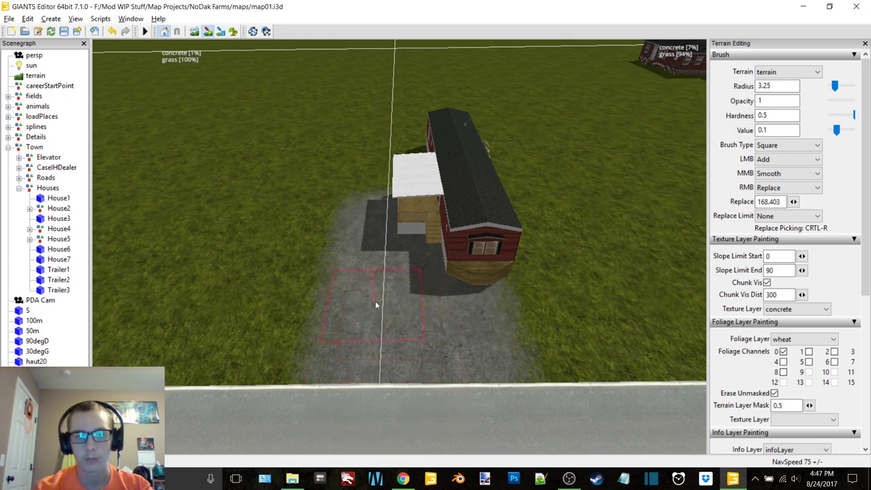
{"action": "middle_click_drag", "start_coordinate": [375, 304], "coordinate": [351, 311], "text": "alt"}
{"action": "mouse_move", "coordinate": [351, 313]}
{"action": "right_mouse_down"}
{"action": "mouse_move", "coordinate": [533, 335]}
{"action": "mouse_move", "coordinate": [523, 284]}
{"action": "mouse_move", "coordinate": [476, 257]}
{"action": "mouse_move", "coordinate": [429, 249]}
{"action": "mouse_move", "coordinate": [478, 245]}
{"action": "mouse_move", "coordinate": [266, 83]}
{"action": "right_mouse_up"}
{"action": "left_click", "coordinate": [207, 33]}
Select the blue trailer (Trailer3) and adjust its height slightly so its base sits properly on the grass
{"action": "mouse_move", "coordinate": [524, 166]}
{"action": "middle_mouse_down", "text": "alt"}
{"action": "mouse_move", "coordinate": [467, 218]}
{"action": "mouse_move", "coordinate": [410, 245]}
{"action": "mouse_move", "coordinate": [388, 277]}
{"action": "mouse_move", "coordinate": [398, 272]}
{"action": "middle_mouse_up", "text": "alt"}
{"action": "right_click_drag", "start_coordinate": [397, 272], "coordinate": [299, 192]}
{"action": "middle_click_drag", "start_coordinate": [300, 192], "coordinate": [331, 208], "text": "alt"}
{"action": "left_click", "coordinate": [383, 216]}
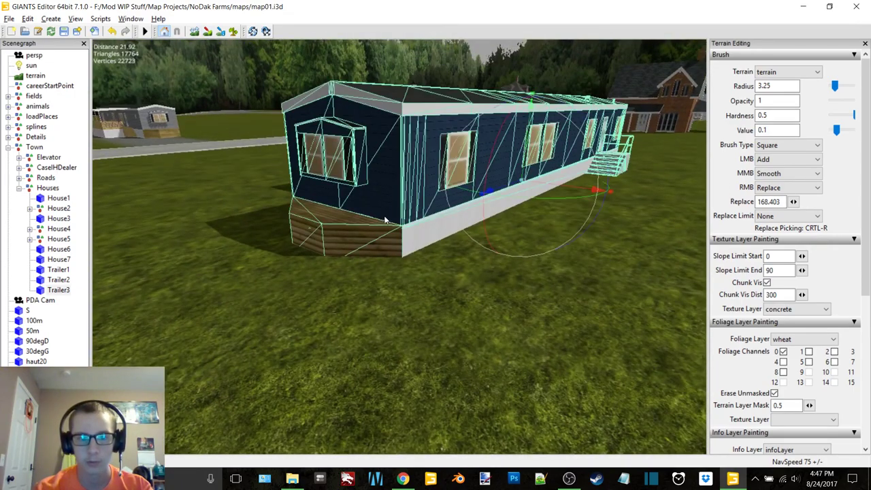
{"action": "scroll", "coordinate": [389, 218], "scroll_direction": "up", "scroll_amount": 3}
{"action": "left_click_drag", "start_coordinate": [394, 219], "coordinate": [502, 177], "text": "alt"}
{"action": "right_click_drag", "start_coordinate": [547, 135], "coordinate": [559, 120]}
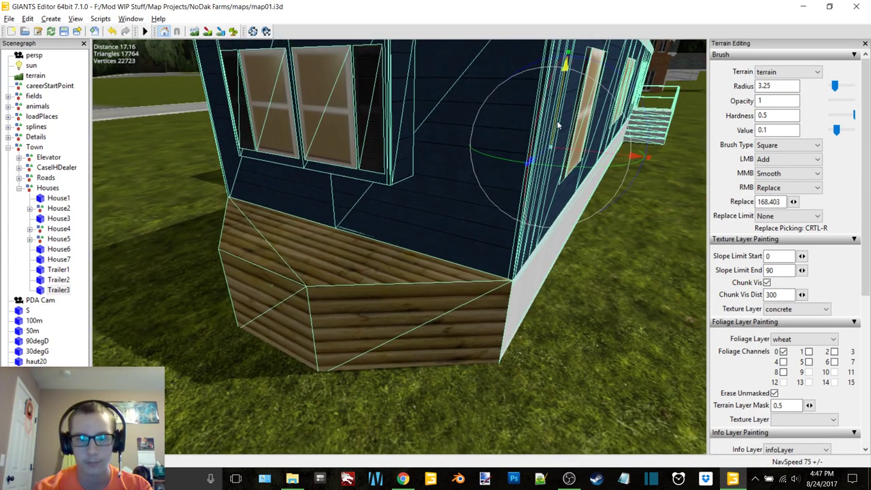
Pick the terrain height at the blue trailer's front base corner in terrain sculpting, using radius 0.5
{"action": "left_click", "coordinate": [194, 32]}
{"action": "scroll", "coordinate": [502, 347], "scroll_direction": "down", "scroll_amount": 11}
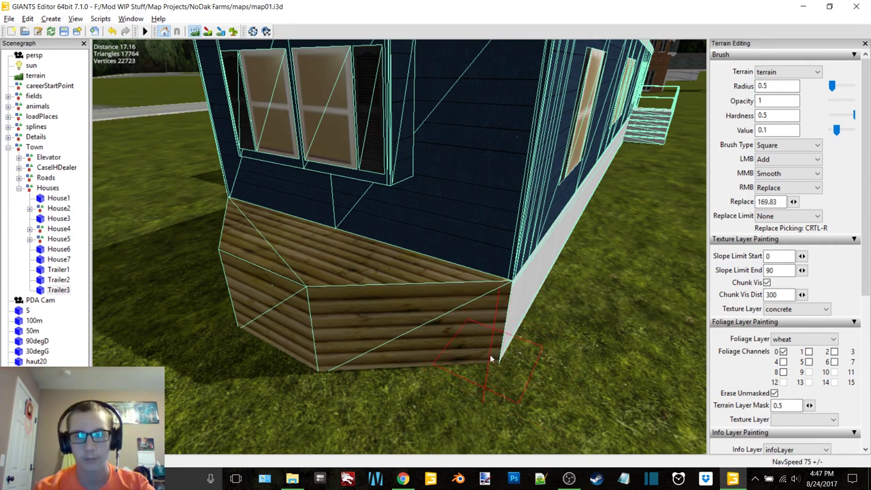
{"action": "left_click", "coordinate": [69, 304]}
Level the ground around the blue trailer to the picked height, using radius 9 and a smaller radius of 4.5
{"action": "mouse_move", "coordinate": [411, 237]}
{"action": "left_mouse_down", "text": "alt"}
{"action": "mouse_move", "coordinate": [389, 250]}
{"action": "mouse_move", "coordinate": [417, 266]}
{"action": "left_mouse_up", "text": "alt"}
{"action": "scroll", "coordinate": [399, 241], "scroll_direction": "down", "scroll_amount": 6}
{"action": "scroll", "coordinate": [417, 264], "scroll_direction": "up", "scroll_amount": 20}
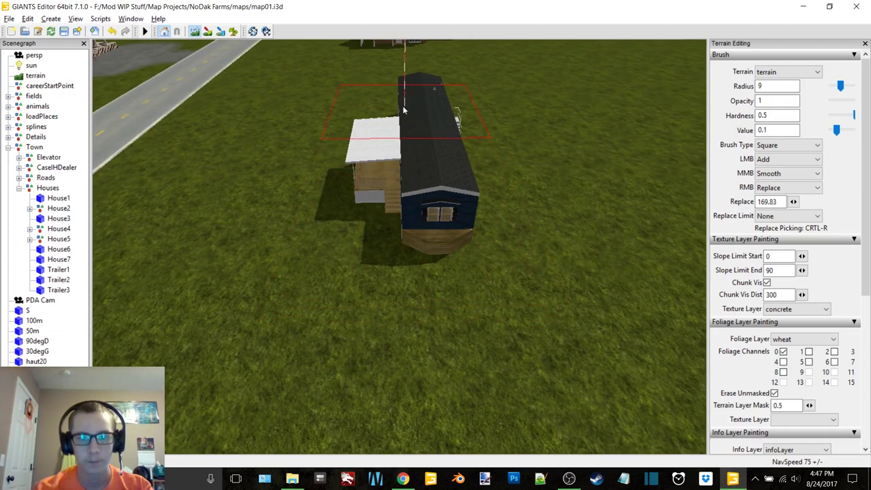
{"action": "scroll", "coordinate": [557, 255], "scroll_direction": "down", "scroll_amount": 4, "text": "alt"}
{"action": "left_click_drag", "start_coordinate": [557, 254], "coordinate": [538, 269], "text": "alt"}
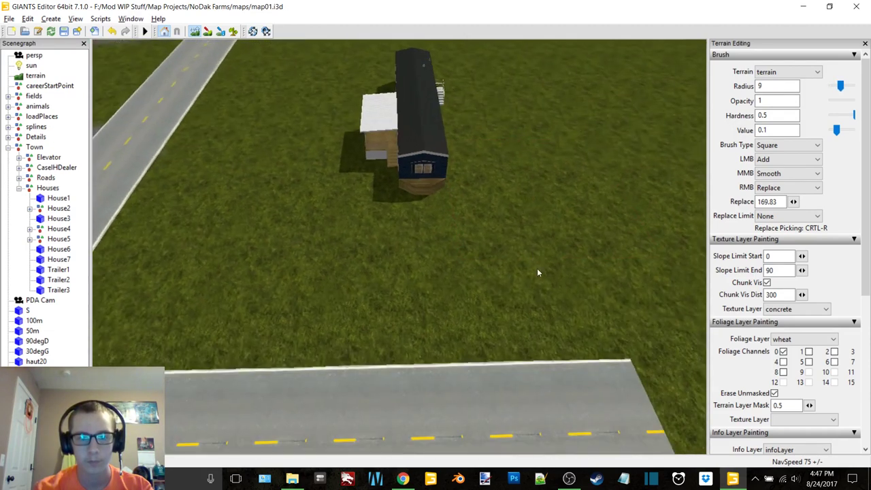
{"action": "scroll", "coordinate": [432, 259], "scroll_direction": "down", "scroll_amount": 1}
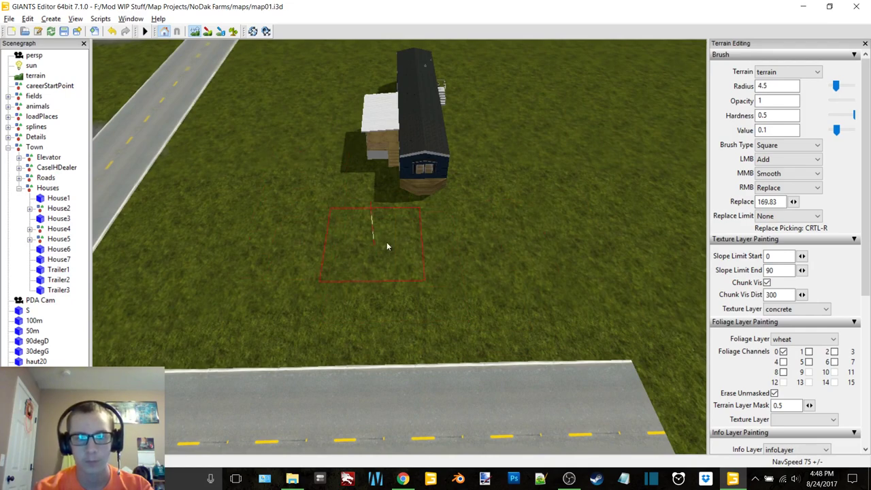
{"action": "mouse_move", "coordinate": [526, 212]}
{"action": "right_mouse_down"}
{"action": "mouse_move", "coordinate": [502, 237]}
{"action": "mouse_move", "coordinate": [312, 259]}
{"action": "right_mouse_up"}
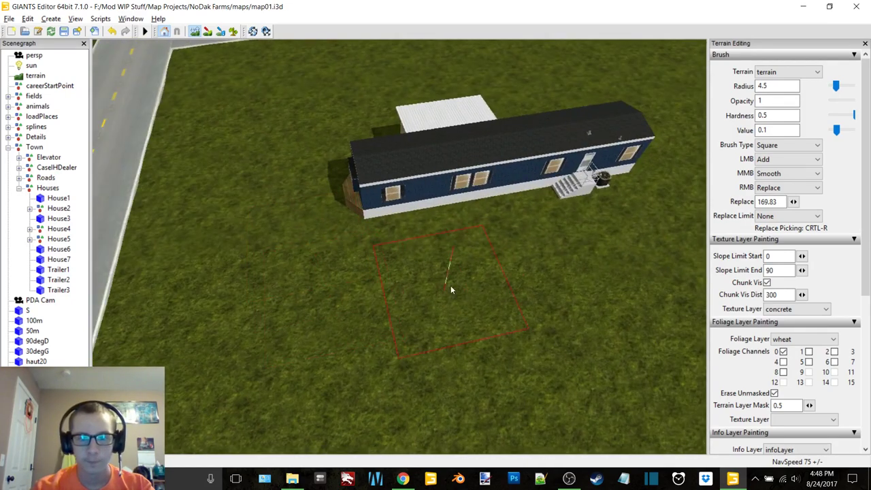
{"action": "right_click_drag", "start_coordinate": [626, 270], "coordinate": [340, 263]}
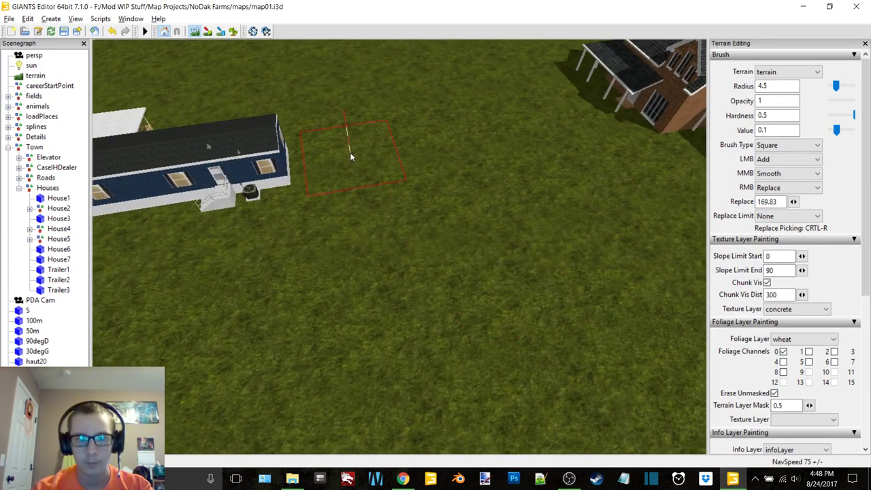
{"action": "right_click_drag", "start_coordinate": [350, 156], "coordinate": [479, 344]}
{"action": "left_click_drag", "start_coordinate": [417, 376], "coordinate": [515, 280], "text": "alt"}
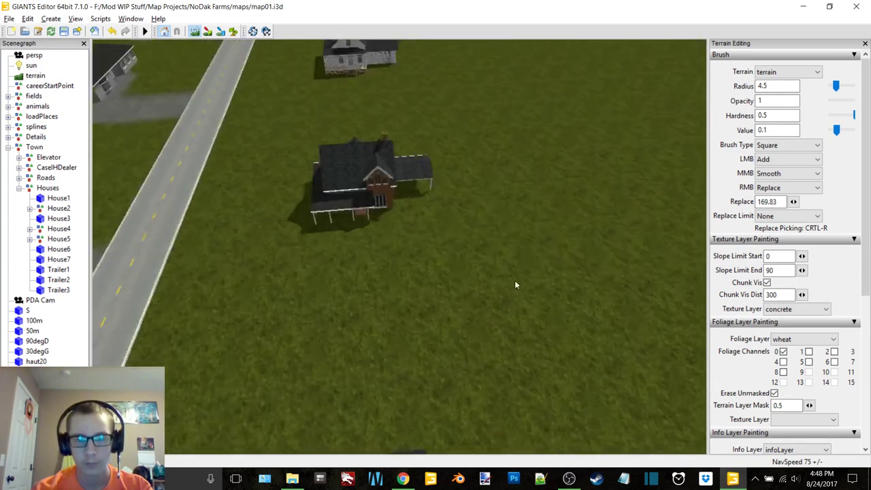
{"action": "middle_click_drag", "start_coordinate": [514, 280], "coordinate": [502, 233], "text": "alt"}
{"action": "left_click_drag", "start_coordinate": [502, 233], "coordinate": [487, 232], "text": "alt"}
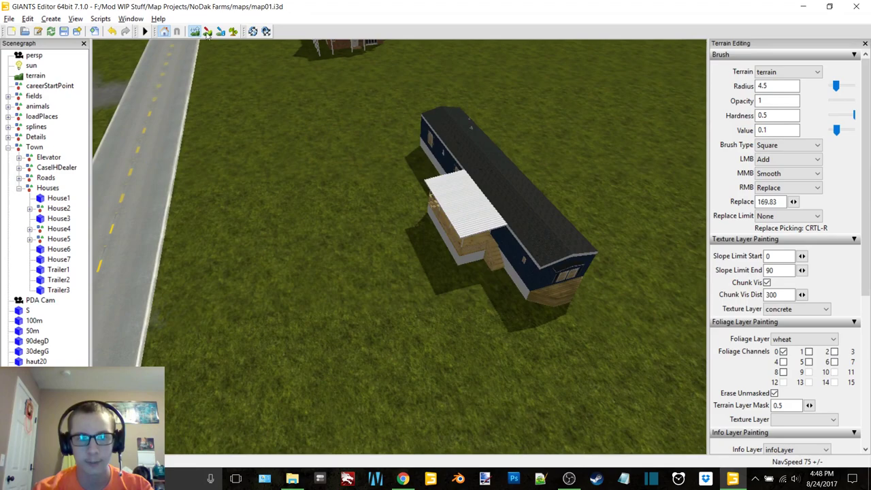
Select the brick house with the pillared porch (House7) and adjust its height slightly against the grass
{"action": "right_click_drag", "start_coordinate": [404, 202], "coordinate": [384, 209]}
{"action": "left_click_drag", "start_coordinate": [384, 208], "coordinate": [537, 166], "text": "alt"}
{"action": "left_click", "coordinate": [491, 128]}
{"action": "right_click_drag", "start_coordinate": [491, 127], "coordinate": [482, 168], "text": "alt"}
{"action": "left_click_drag", "start_coordinate": [480, 167], "coordinate": [386, 126], "text": "alt"}
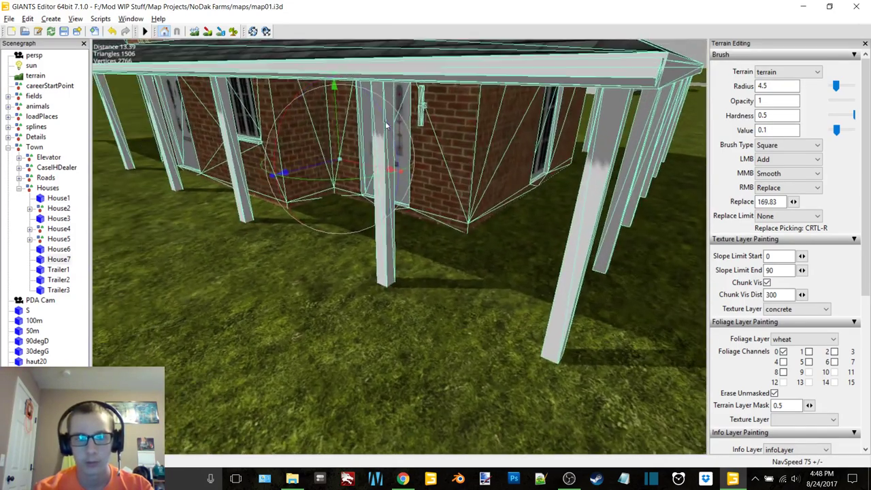
{"action": "mouse_move", "coordinate": [336, 117]}
{"action": "left_mouse_down"}
{"action": "mouse_move", "coordinate": [340, 102]}
{"action": "mouse_move", "coordinate": [344, 117]}
{"action": "left_mouse_up"}
Pick the terrain height at the brick house's wall corner beside the front door, using a brush radius of 0.5
{"action": "left_click", "coordinate": [75, 324]}
{"action": "left_click_drag", "start_coordinate": [344, 178], "coordinate": [371, 284], "text": "alt"}
{"action": "scroll", "coordinate": [356, 228], "scroll_direction": "up", "scroll_amount": 5}
{"action": "scroll", "coordinate": [403, 264], "scroll_direction": "down", "scroll_amount": 7}
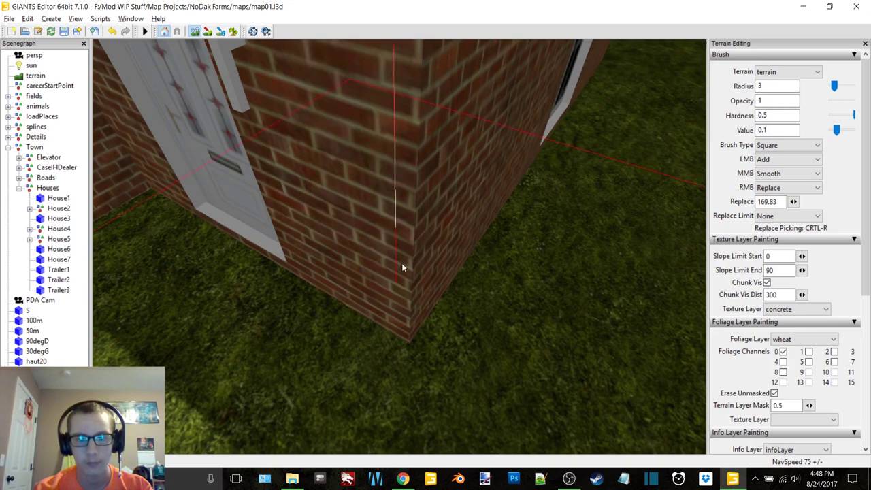
{"action": "key", "text": "ctrl+r"}
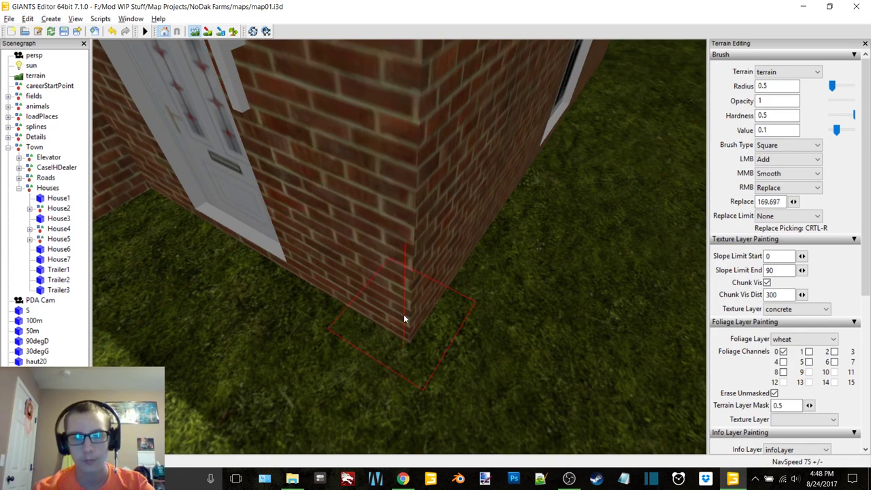
Level the ground around the brick house to the picked height, using radius 12 and a smaller radius of 6.5
{"action": "right_click_drag", "start_coordinate": [404, 314], "coordinate": [392, 224], "text": "alt"}
{"action": "left_click_drag", "start_coordinate": [392, 223], "coordinate": [412, 260], "text": "alt"}
{"action": "scroll", "coordinate": [412, 259], "scroll_direction": "up", "scroll_amount": 5, "text": "ctrl"}
{"action": "mouse_move", "coordinate": [413, 258]}
{"action": "right_mouse_down"}
{"action": "mouse_move", "coordinate": [388, 202]}
{"action": "mouse_move", "coordinate": [373, 208]}
{"action": "mouse_move", "coordinate": [376, 217]}
{"action": "right_mouse_up"}
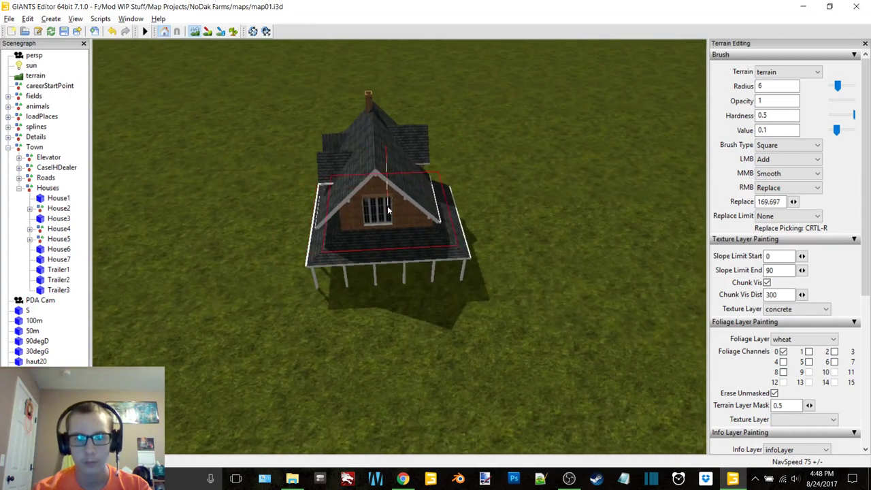
{"action": "scroll", "coordinate": [388, 221], "scroll_direction": "up", "scroll_amount": 5}
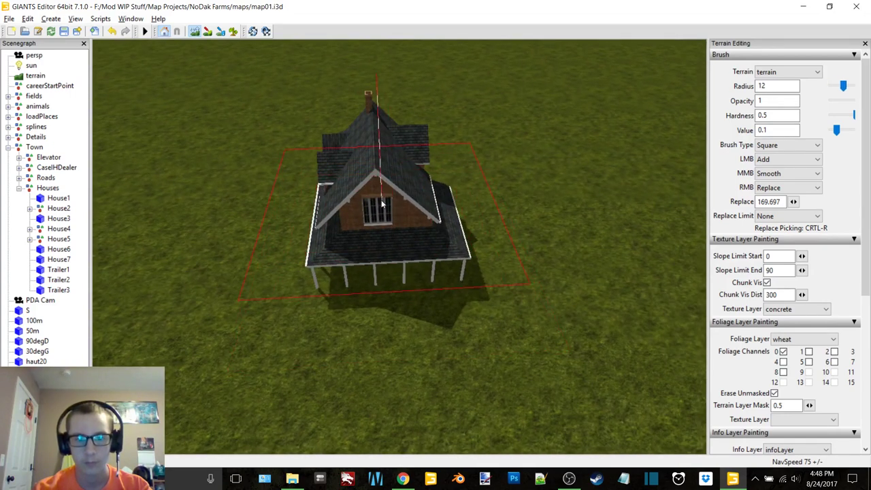
{"action": "right_click_drag", "start_coordinate": [383, 219], "coordinate": [234, 237]}
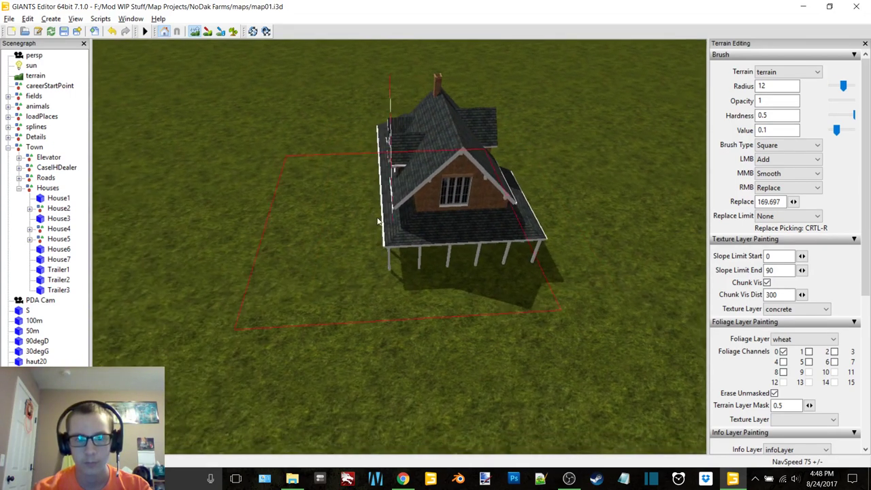
{"action": "scroll", "coordinate": [277, 251], "scroll_direction": "down", "scroll_amount": 2, "text": "ctrl"}
{"action": "scroll", "coordinate": [278, 251], "scroll_direction": "down", "scroll_amount": 3, "text": "ctrl"}
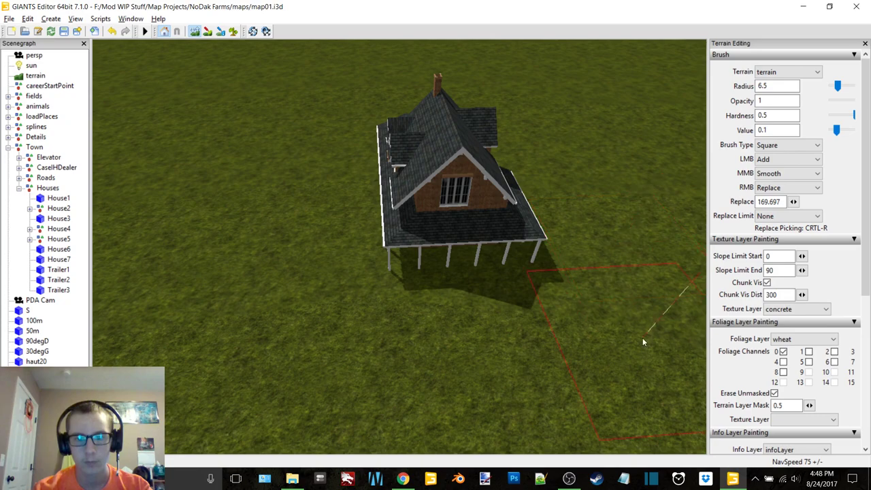
{"action": "left_click", "coordinate": [198, 36]}
Select the white house with the lattice porch (House6) and lower it slightly into the grass
{"action": "middle_click_drag", "start_coordinate": [235, 95], "coordinate": [352, 183], "text": "alt"}
{"action": "scroll", "coordinate": [353, 183], "scroll_direction": "up", "scroll_amount": 6}
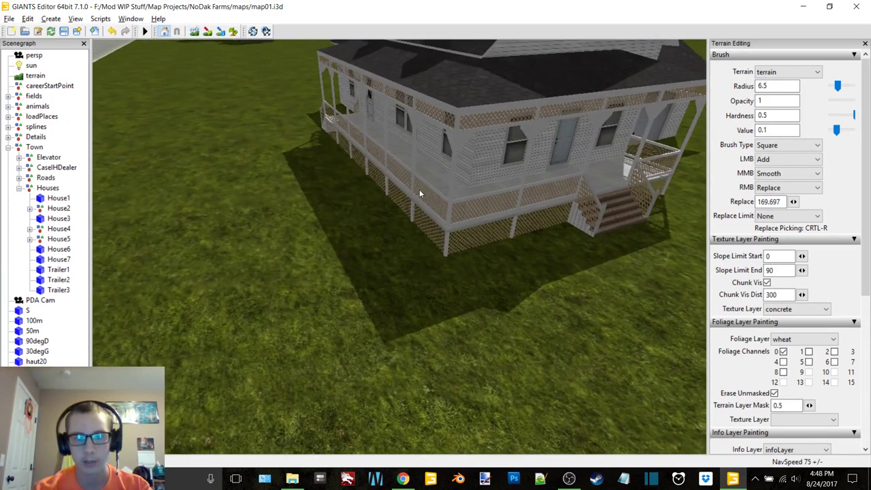
{"action": "left_click", "coordinate": [420, 189]}
{"action": "scroll", "coordinate": [436, 192], "scroll_direction": "up", "scroll_amount": 5}
{"action": "left_click_drag", "start_coordinate": [452, 195], "coordinate": [476, 171], "text": "alt"}
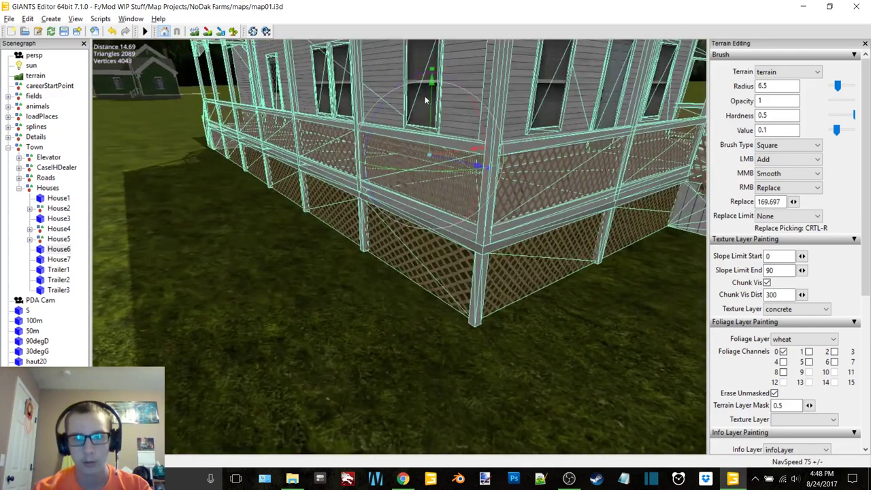
{"action": "left_click_drag", "start_coordinate": [433, 100], "coordinate": [438, 104]}
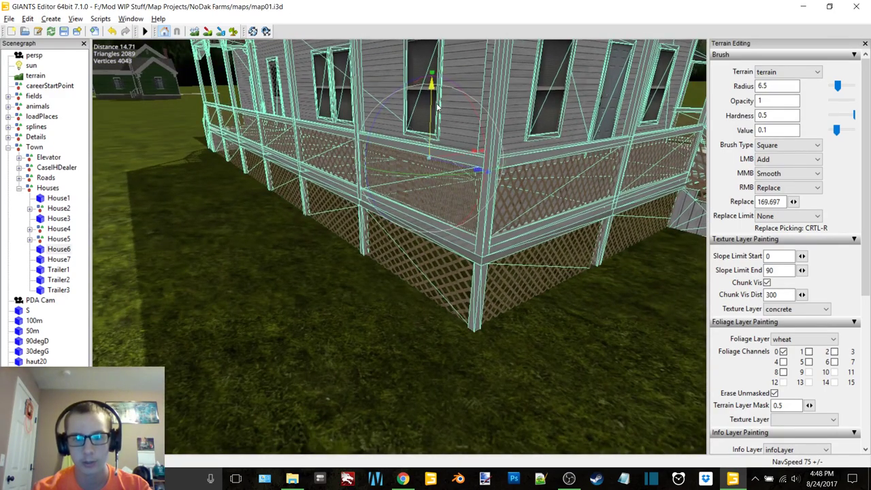
Pick the terrain height at the white house's porch corner post in terrain sculpting, using radius 0.5
{"action": "left_click", "coordinate": [180, 45]}
{"action": "left_click", "coordinate": [195, 32]}
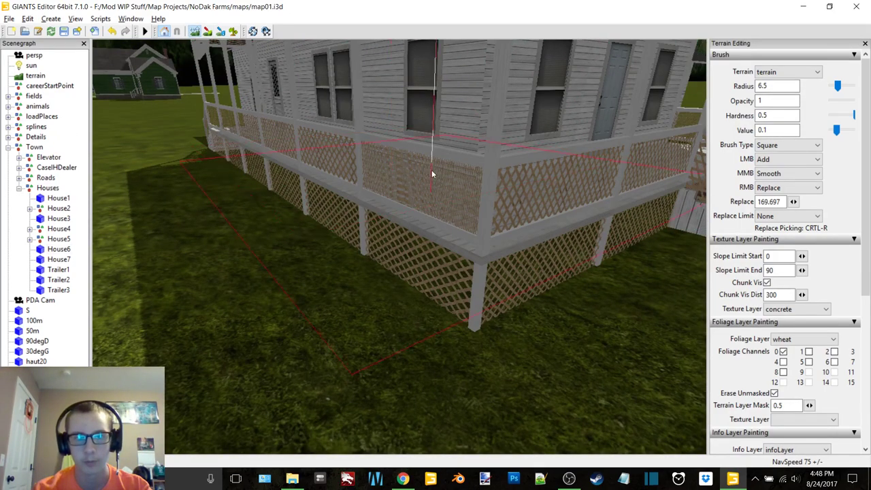
{"action": "left_click_drag", "start_coordinate": [432, 169], "coordinate": [432, 213], "text": "alt"}
{"action": "scroll", "coordinate": [432, 212], "scroll_direction": "down", "scroll_amount": 11}
{"action": "scroll", "coordinate": [425, 192], "scroll_direction": "down", "scroll_amount": 2}
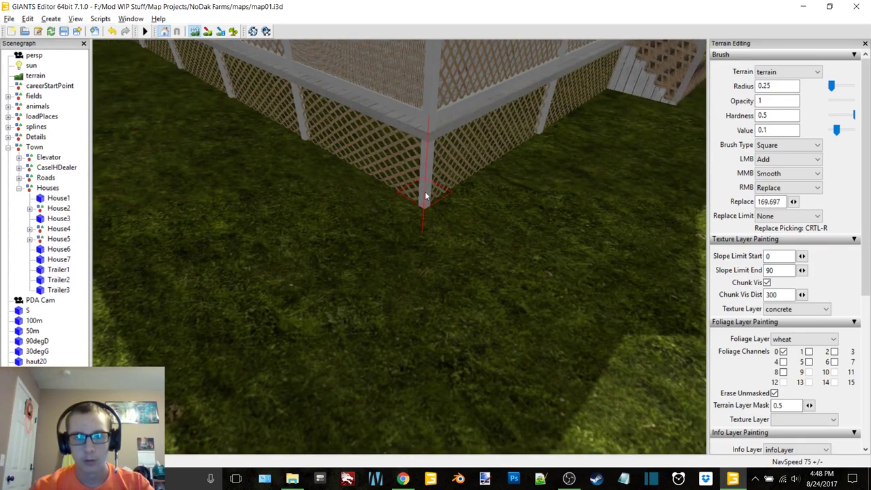
{"action": "scroll", "coordinate": [425, 192], "scroll_direction": "up", "scroll_amount": 1}
{"action": "key", "text": "ctrl+r"}
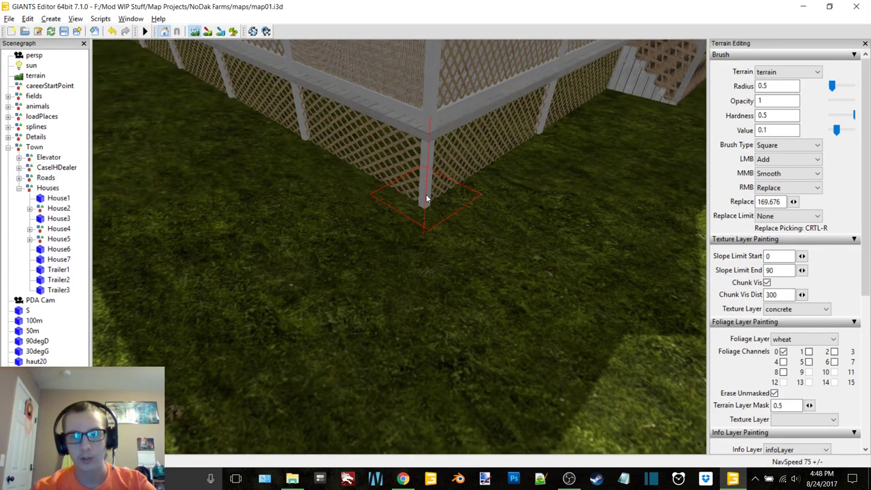
Level the ground around the white house to the picked height, using radius 18.75 and a smaller radius of 14.75
{"action": "scroll", "coordinate": [427, 198], "scroll_direction": "down", "scroll_amount": 5, "text": "alt"}
{"action": "left_click_drag", "start_coordinate": [430, 180], "coordinate": [335, 195], "text": "alt"}
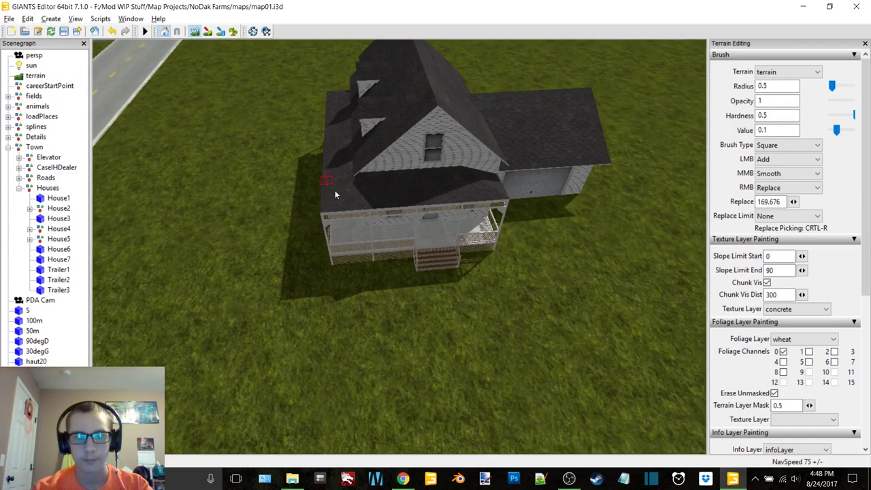
{"action": "scroll", "coordinate": [388, 218], "scroll_direction": "up", "scroll_amount": 20, "text": "ctrl"}
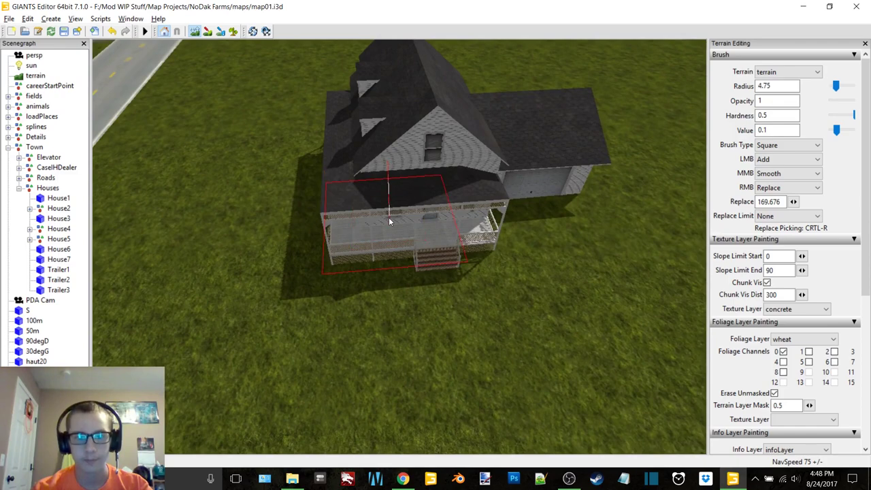
{"action": "scroll", "coordinate": [454, 195], "scroll_direction": "up", "scroll_amount": 3, "text": "ctrl"}
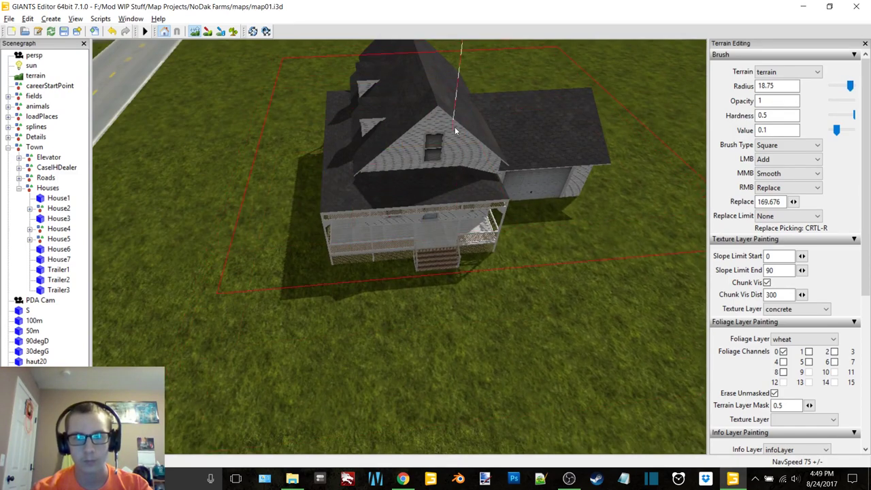
{"action": "scroll", "coordinate": [457, 193], "scroll_direction": "down", "scroll_amount": 5, "text": "alt"}
{"action": "middle_click_drag", "start_coordinate": [432, 189], "coordinate": [419, 180], "text": "alt"}
{"action": "scroll", "coordinate": [548, 264], "scroll_direction": "down", "scroll_amount": 4, "text": "ctrl"}
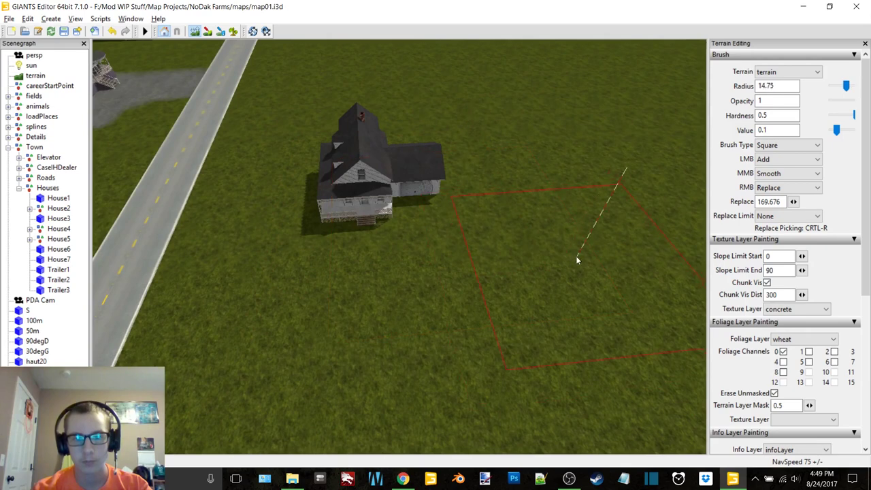
Select the green house with the corner porch and stairs and lower it slightly into the grass
{"action": "scroll", "coordinate": [576, 260], "scroll_direction": "down", "scroll_amount": 7, "text": "ctrl"}
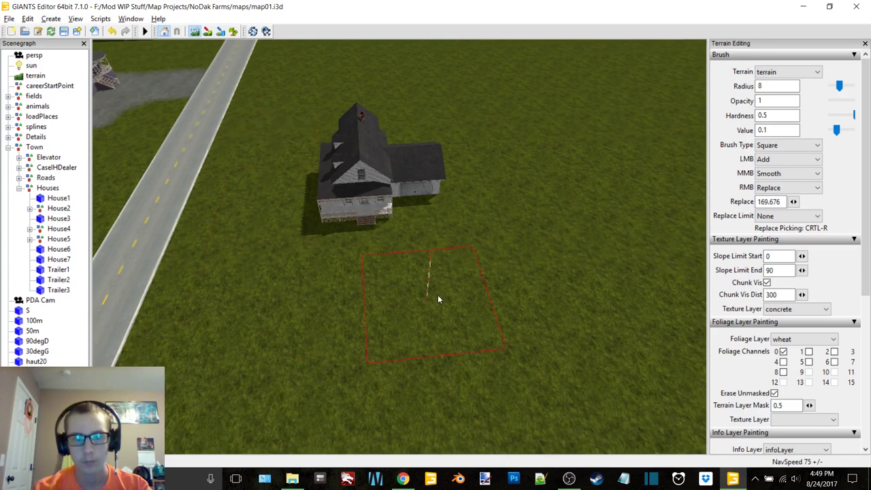
{"action": "left_click", "coordinate": [195, 32]}
{"action": "middle_click_drag", "start_coordinate": [456, 116], "coordinate": [507, 231], "text": "alt"}
{"action": "scroll", "coordinate": [492, 201], "scroll_direction": "up", "scroll_amount": 6, "text": "alt"}
{"action": "middle_click_drag", "start_coordinate": [518, 180], "coordinate": [318, 139], "text": "alt"}
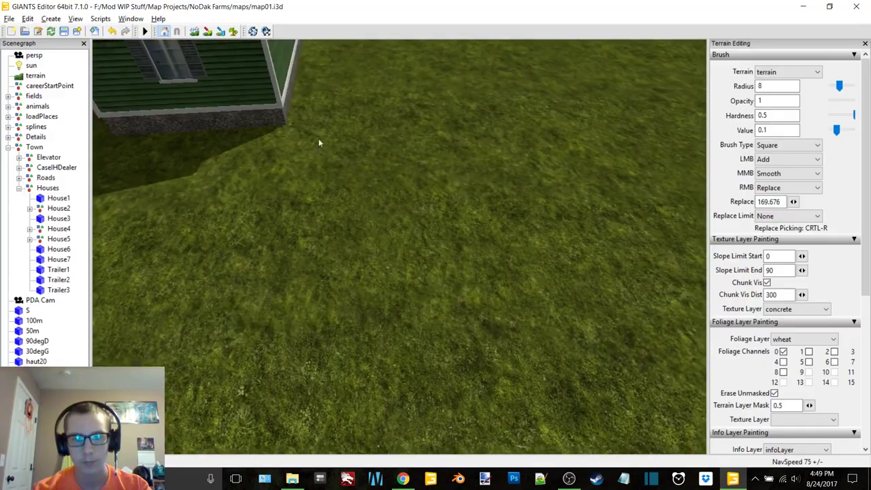
{"action": "left_click", "coordinate": [278, 104]}
{"action": "left_click_drag", "start_coordinate": [442, 139], "coordinate": [571, 153], "text": "alt"}
{"action": "right_click_drag", "start_coordinate": [573, 155], "coordinate": [501, 163]}
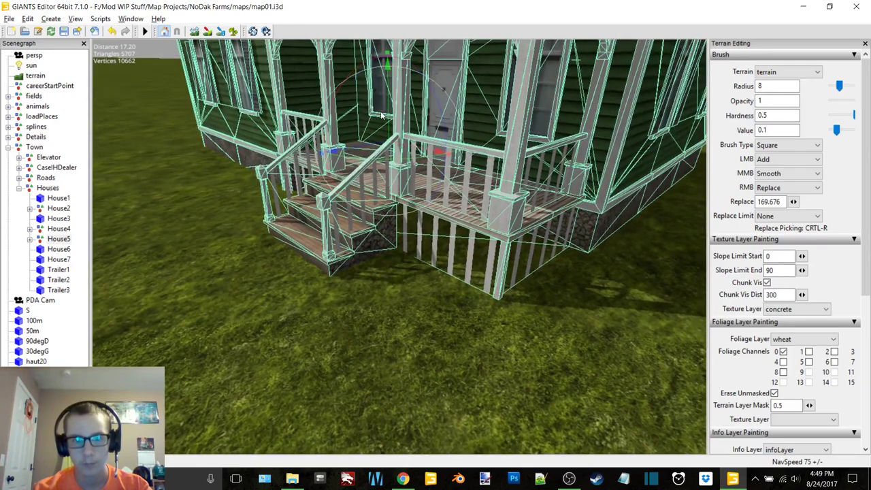
{"action": "left_click_drag", "start_coordinate": [390, 107], "coordinate": [391, 112]}
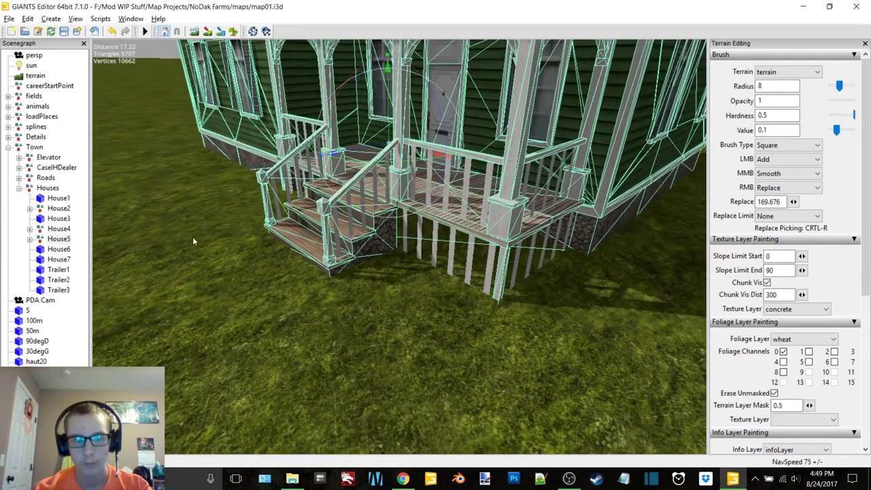
{"action": "left_click", "coordinate": [153, 47]}
Pick the terrain height at the green house's porch corner post in terrain sculpting, using radius 0.25
{"action": "left_click", "coordinate": [195, 32]}
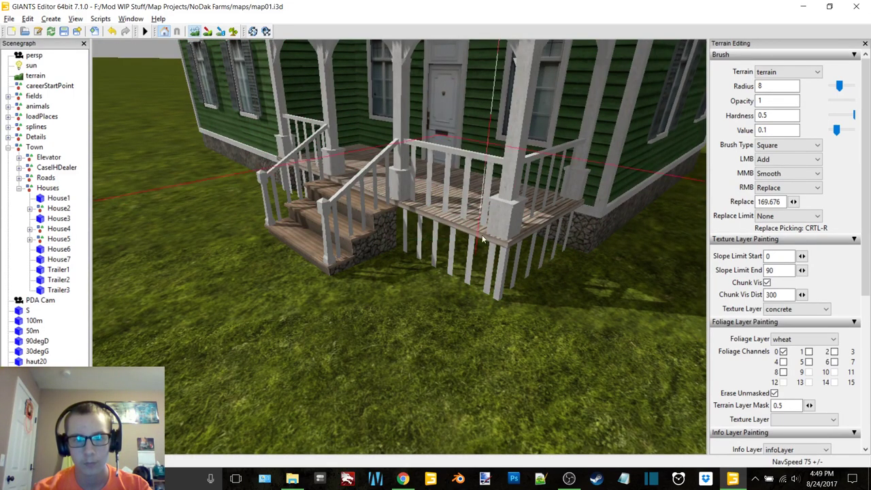
{"action": "scroll", "coordinate": [509, 264], "scroll_direction": "down", "scroll_amount": 15}
{"action": "scroll", "coordinate": [509, 263], "scroll_direction": "up", "scroll_amount": 3}
{"action": "scroll", "coordinate": [502, 284], "scroll_direction": "down", "scroll_amount": 2}
{"action": "scroll", "coordinate": [501, 286], "scroll_direction": "down", "scroll_amount": 2, "text": "ctrl"}
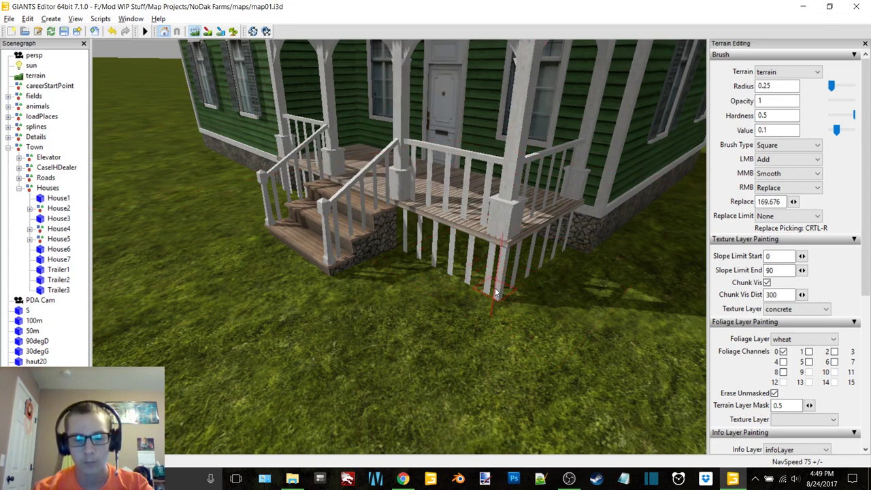
{"action": "key", "text": "ctrl+r"}
Level the ground around the green house to the picked height, using radius 11 and a smaller radius of 5.75
{"action": "right_click_drag", "start_coordinate": [495, 287], "coordinate": [478, 241], "text": "alt"}
{"action": "left_click_drag", "start_coordinate": [477, 241], "coordinate": [543, 283], "text": "alt"}
{"action": "middle_click_drag", "start_coordinate": [543, 283], "coordinate": [406, 267], "text": "alt"}
{"action": "scroll", "coordinate": [406, 267], "scroll_direction": "up", "scroll_amount": 5}
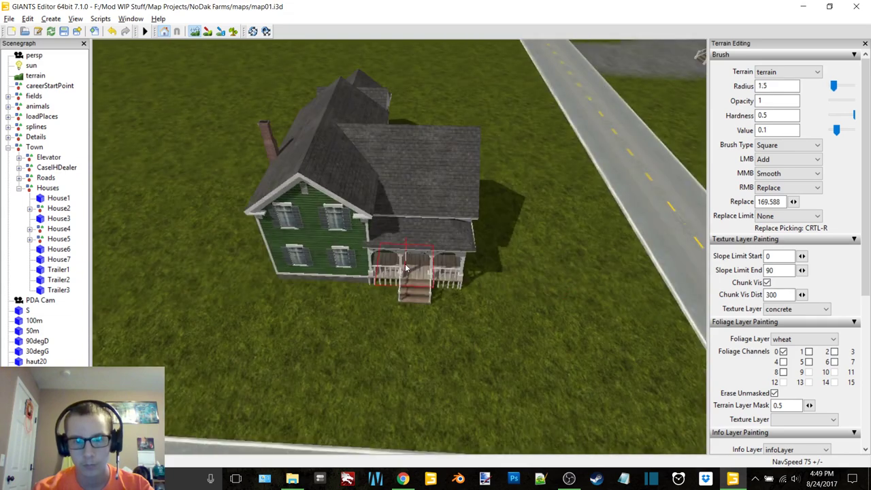
{"action": "scroll", "coordinate": [406, 269], "scroll_direction": "up", "scroll_amount": 8, "text": "ctrl"}
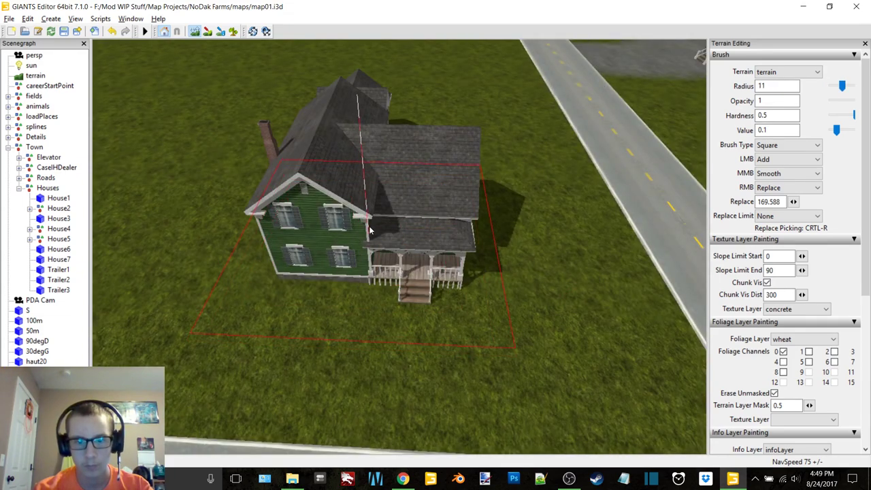
{"action": "left_click_drag", "start_coordinate": [480, 195], "coordinate": [448, 245], "text": "alt"}
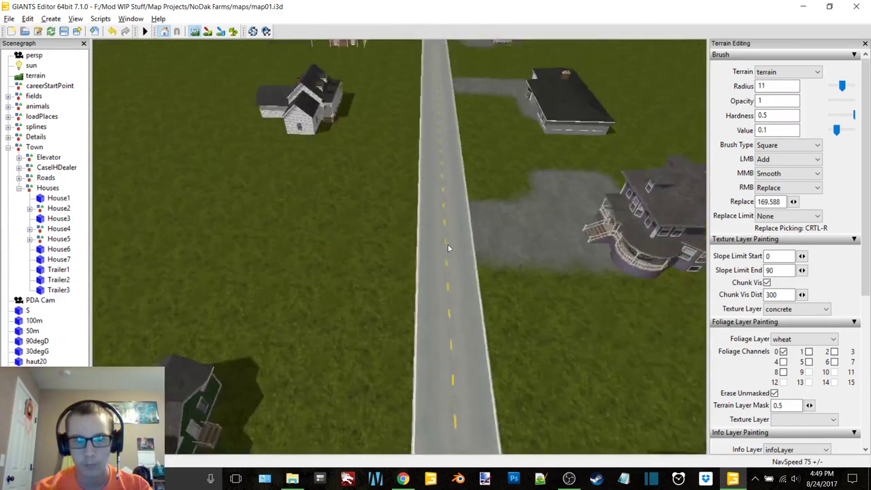
{"action": "mouse_move", "coordinate": [447, 247]}
{"action": "middle_mouse_down"}
{"action": "mouse_move", "coordinate": [208, 226]}
{"action": "mouse_move", "coordinate": [388, 230]}
{"action": "mouse_move", "coordinate": [292, 224]}
{"action": "mouse_move", "coordinate": [353, 208]}
{"action": "middle_mouse_up"}
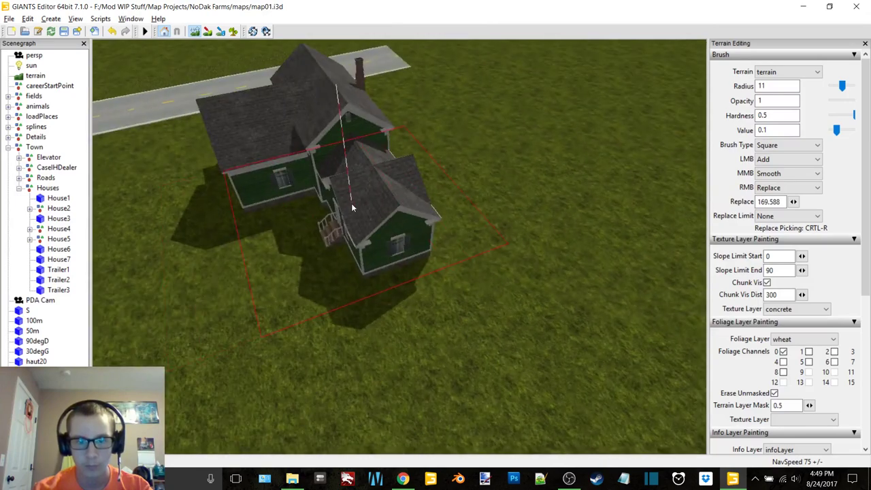
{"action": "scroll", "coordinate": [409, 245], "scroll_direction": "down", "scroll_amount": 4}
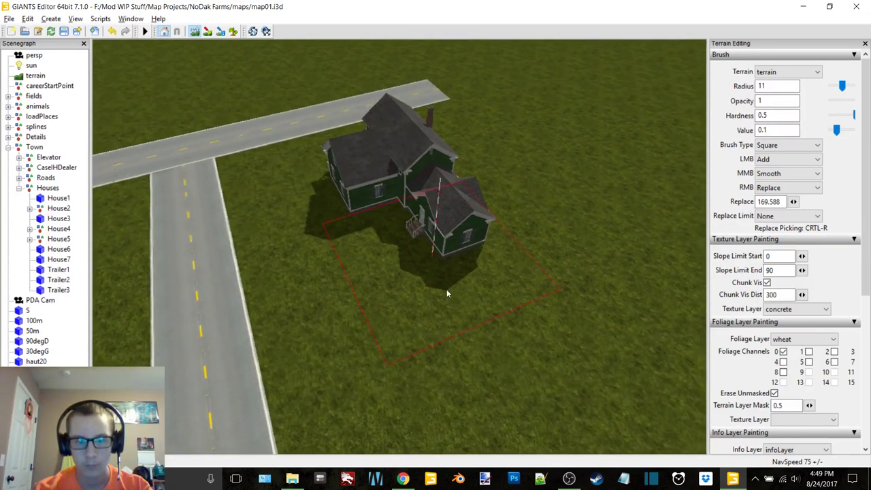
{"action": "scroll", "coordinate": [450, 303], "scroll_direction": "down", "scroll_amount": 7}
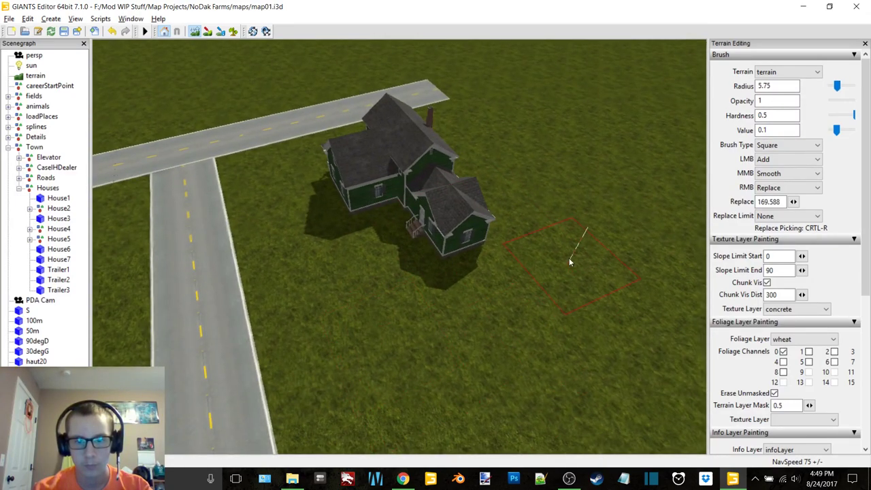
{"action": "scroll", "coordinate": [541, 215], "scroll_direction": "up", "scroll_amount": 3}
{"action": "left_click_drag", "start_coordinate": [531, 222], "coordinate": [483, 322], "text": "alt"}
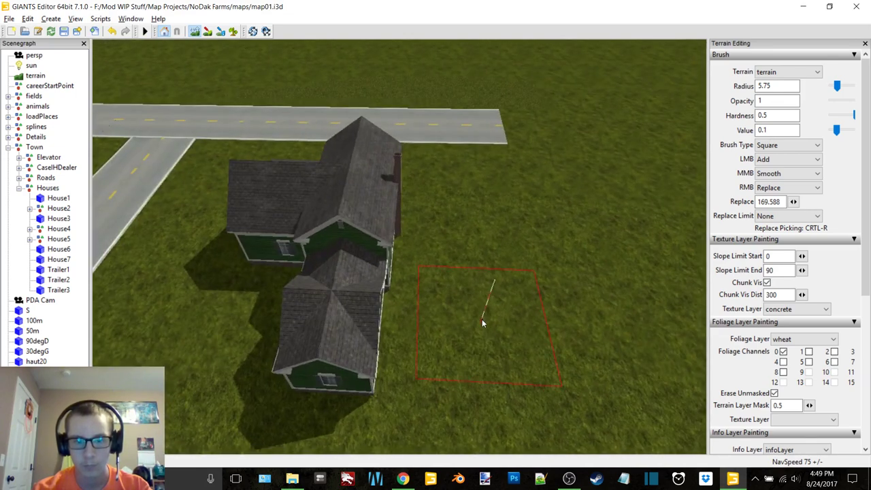
{"action": "middle_click_drag", "start_coordinate": [458, 219], "coordinate": [473, 348], "text": "alt"}
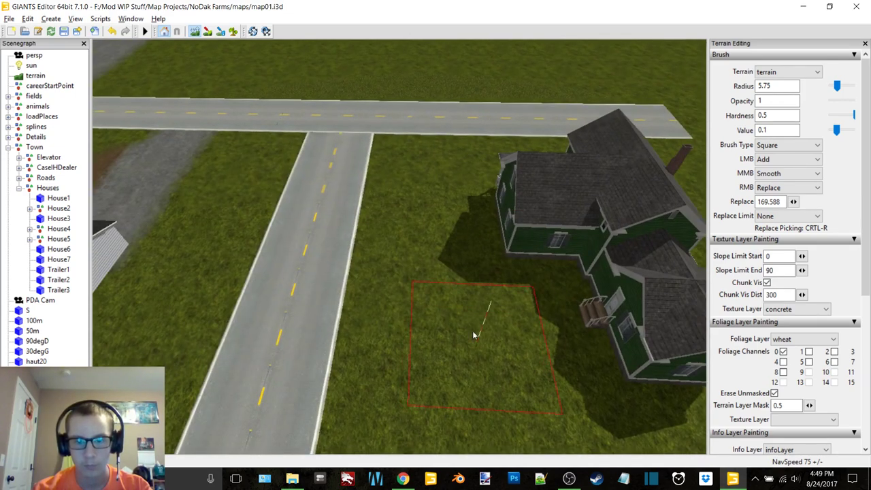
{"action": "mouse_move", "coordinate": [489, 224]}
{"action": "middle_mouse_down", "text": "alt"}
{"action": "mouse_move", "coordinate": [463, 267]}
{"action": "mouse_move", "coordinate": [198, 236]}
{"action": "middle_mouse_up", "text": "alt"}
{"action": "scroll", "coordinate": [467, 264], "scroll_direction": "up", "scroll_amount": 5}
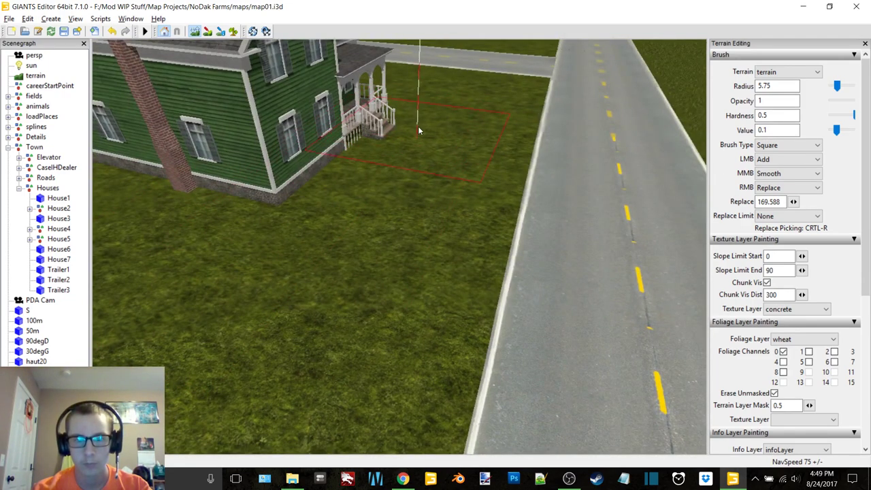
Paint a concrete driveway from the blue trailer's covered porch to the road at its end, using radius 2.5
{"action": "left_click", "coordinate": [207, 32]}
{"action": "left_click_drag", "start_coordinate": [265, 122], "coordinate": [316, 127], "text": "alt"}
{"action": "scroll", "coordinate": [315, 129], "scroll_direction": "down", "scroll_amount": 5}
{"action": "middle_click_drag", "start_coordinate": [310, 202], "coordinate": [375, 228], "text": "alt"}
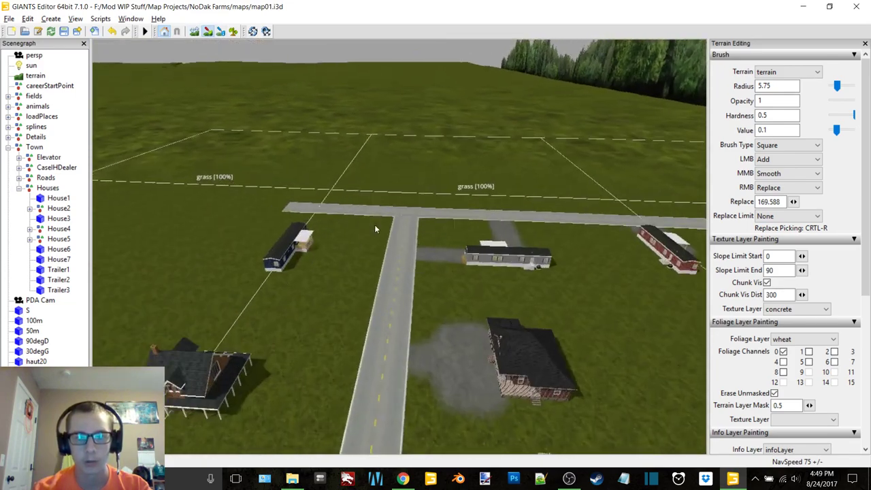
{"action": "scroll", "coordinate": [446, 194], "scroll_direction": "up", "scroll_amount": 8}
{"action": "mouse_move", "coordinate": [442, 173]}
{"action": "left_mouse_down", "text": "alt"}
{"action": "mouse_move", "coordinate": [398, 139]}
{"action": "mouse_move", "coordinate": [382, 157]}
{"action": "mouse_move", "coordinate": [287, 172]}
{"action": "left_mouse_up", "text": "alt"}
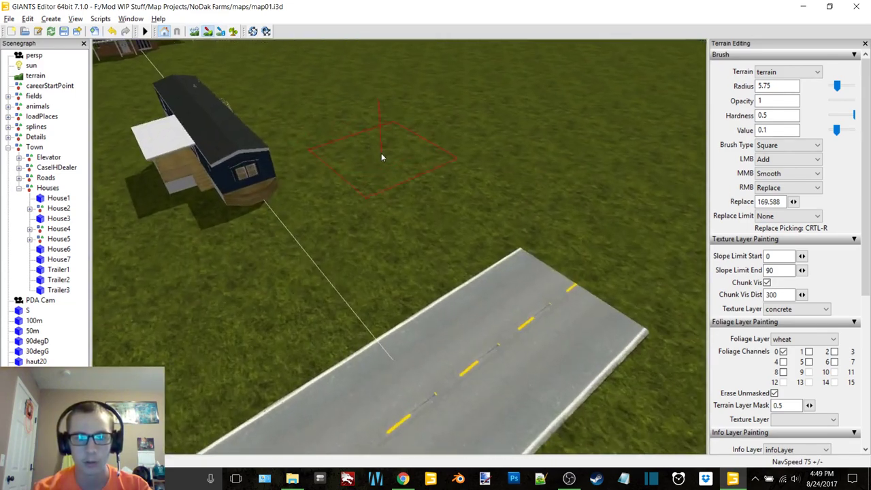
{"action": "middle_click_drag", "start_coordinate": [399, 112], "coordinate": [384, 175], "text": "alt"}
{"action": "scroll", "coordinate": [395, 210], "scroll_direction": "down", "scroll_amount": 11}
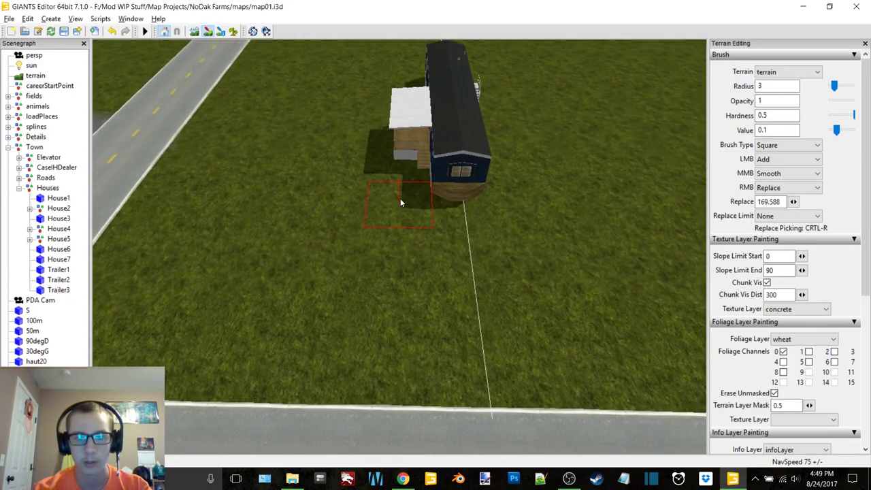
{"action": "scroll", "coordinate": [400, 198], "scroll_direction": "down", "scroll_amount": 2}
{"action": "mouse_move", "coordinate": [399, 181]}
{"action": "left_mouse_down"}
{"action": "mouse_move", "coordinate": [410, 174]}
{"action": "mouse_move", "coordinate": [414, 423]}
{"action": "mouse_move", "coordinate": [403, 377]}
{"action": "mouse_move", "coordinate": [384, 378]}
{"action": "mouse_move", "coordinate": [374, 409]}
{"action": "mouse_move", "coordinate": [344, 381]}
{"action": "mouse_move", "coordinate": [368, 331]}
{"action": "left_mouse_up"}
{"action": "left_click_drag", "start_coordinate": [381, 269], "coordinate": [399, 198]}
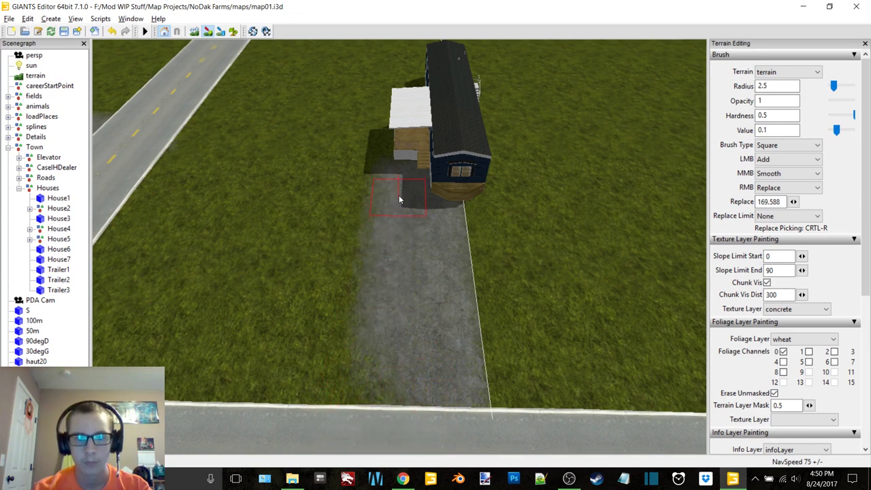
{"action": "left_click_drag", "start_coordinate": [382, 356], "coordinate": [368, 437]}
Paint a second concrete driveway from the long front side of the blue trailer straight out to the other road
{"action": "middle_click_drag", "start_coordinate": [344, 252], "coordinate": [355, 267], "text": "alt"}
{"action": "mouse_move", "coordinate": [355, 267]}
{"action": "left_mouse_down", "text": "alt"}
{"action": "mouse_move", "coordinate": [554, 256]}
{"action": "mouse_move", "coordinate": [469, 192]}
{"action": "left_mouse_up", "text": "alt"}
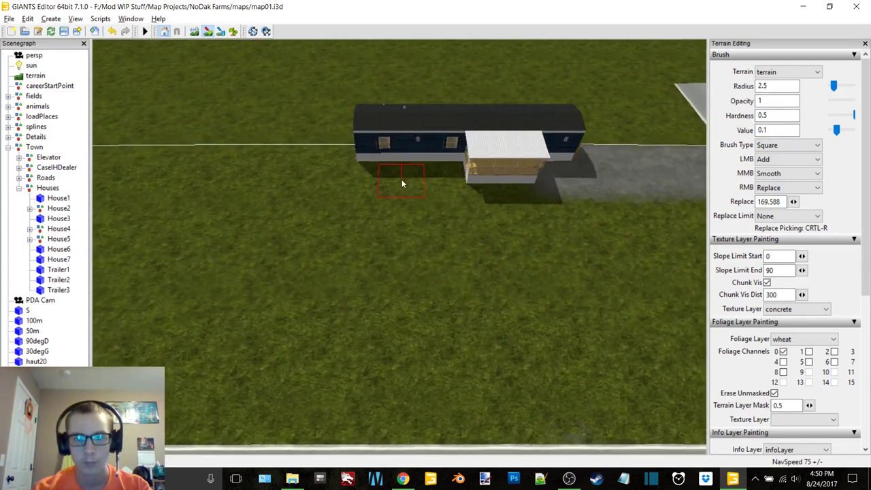
{"action": "left_click_drag", "start_coordinate": [401, 179], "coordinate": [416, 179]}
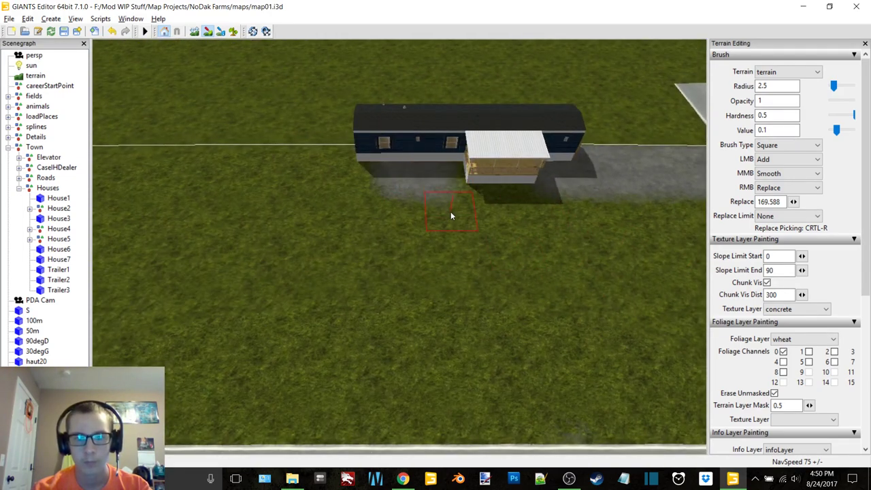
{"action": "left_click_drag", "start_coordinate": [451, 214], "coordinate": [450, 301]}
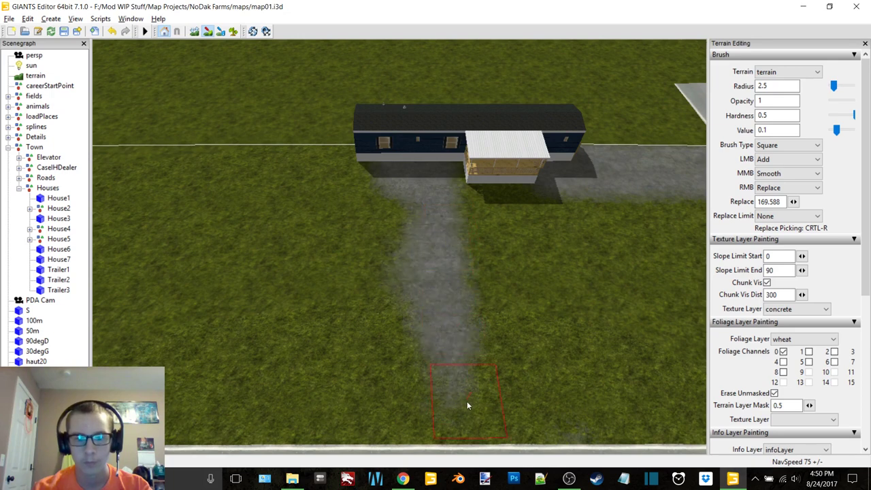
{"action": "left_click_drag", "start_coordinate": [467, 406], "coordinate": [467, 437]}
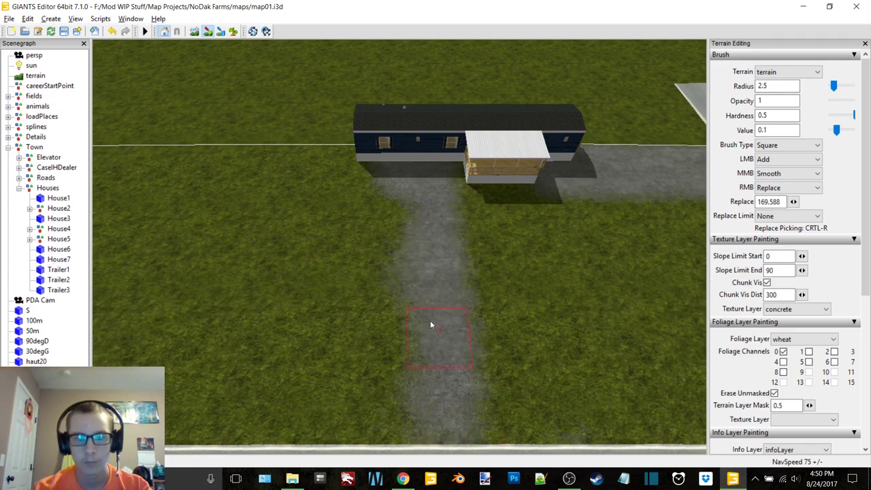
Widen the blue trailer's front driveway with concrete and trim its flared road end with the grass texture
{"action": "scroll", "coordinate": [447, 196], "scroll_direction": "down", "scroll_amount": 4}
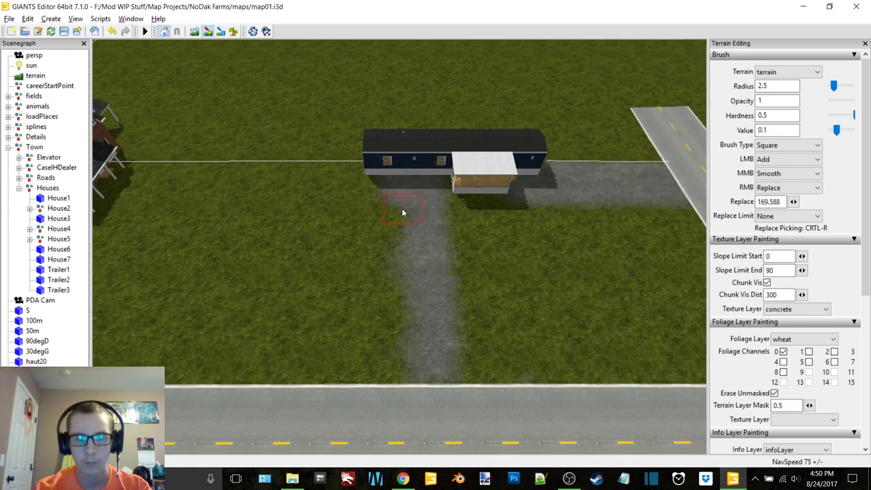
{"action": "mouse_move", "coordinate": [407, 309]}
{"action": "left_mouse_down"}
{"action": "mouse_move", "coordinate": [401, 391]}
{"action": "mouse_move", "coordinate": [412, 426]}
{"action": "mouse_move", "coordinate": [420, 426]}
{"action": "left_mouse_up"}
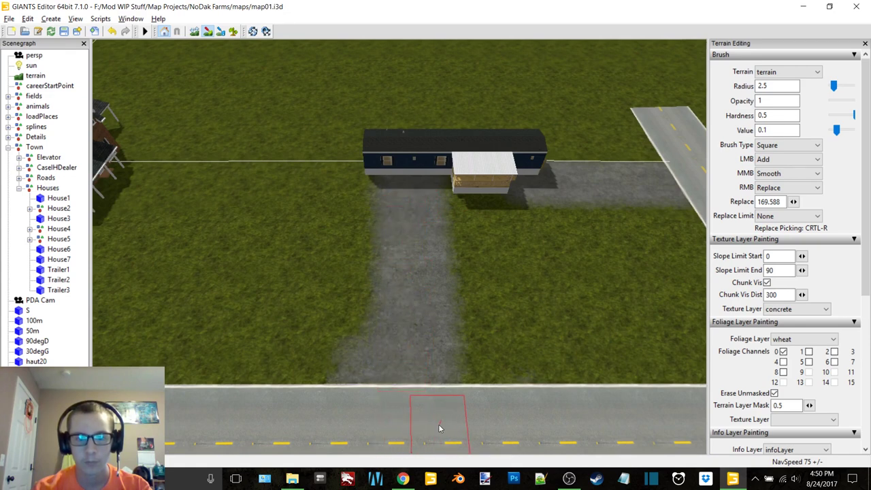
{"action": "left_click", "coordinate": [809, 310]}
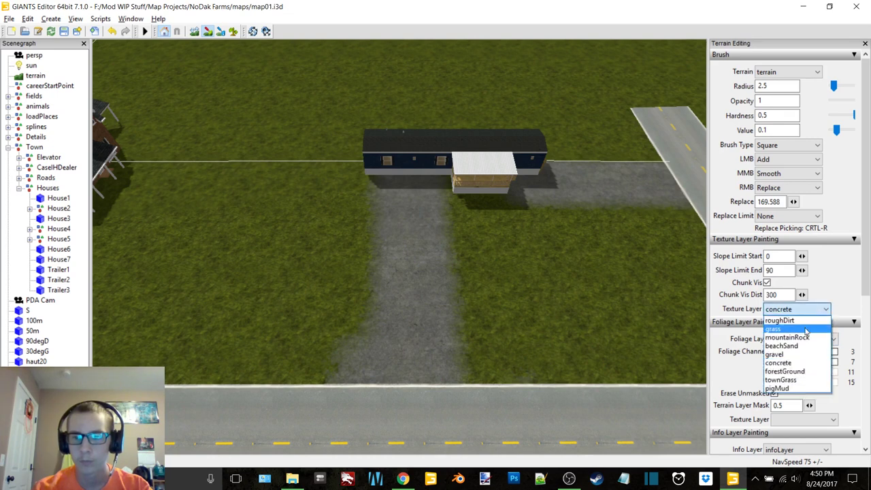
{"action": "left_click", "coordinate": [799, 320]}
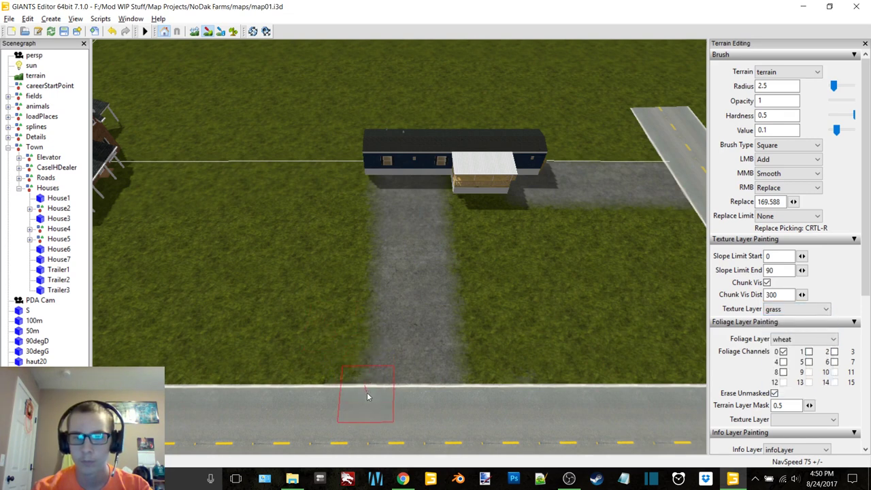
Switch back to the concrete texture and paint around the blue trailer's porch to join its two driveways
{"action": "left_click", "coordinate": [783, 309]}
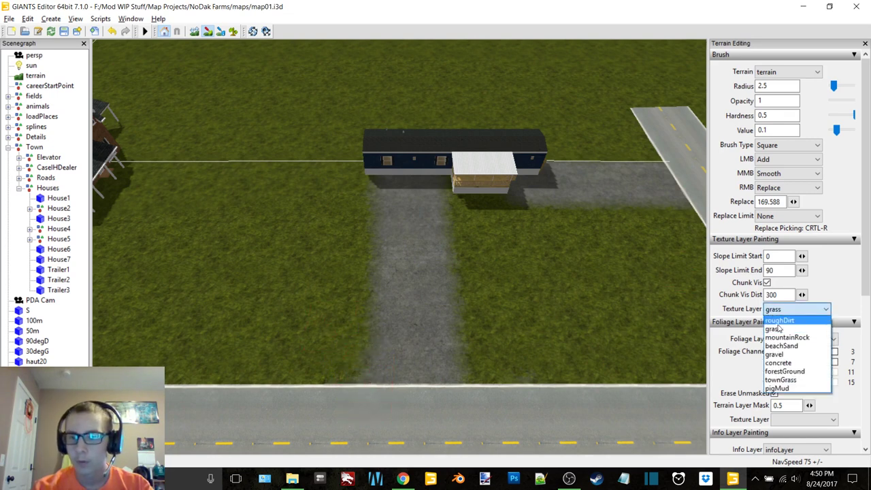
{"action": "left_click", "coordinate": [786, 359]}
{"action": "scroll", "coordinate": [522, 222], "scroll_direction": "up", "scroll_amount": 4}
{"action": "mouse_move", "coordinate": [522, 222]}
{"action": "left_mouse_down", "text": "alt"}
{"action": "mouse_move", "coordinate": [530, 224]}
{"action": "mouse_move", "coordinate": [528, 246]}
{"action": "left_mouse_up", "text": "alt"}
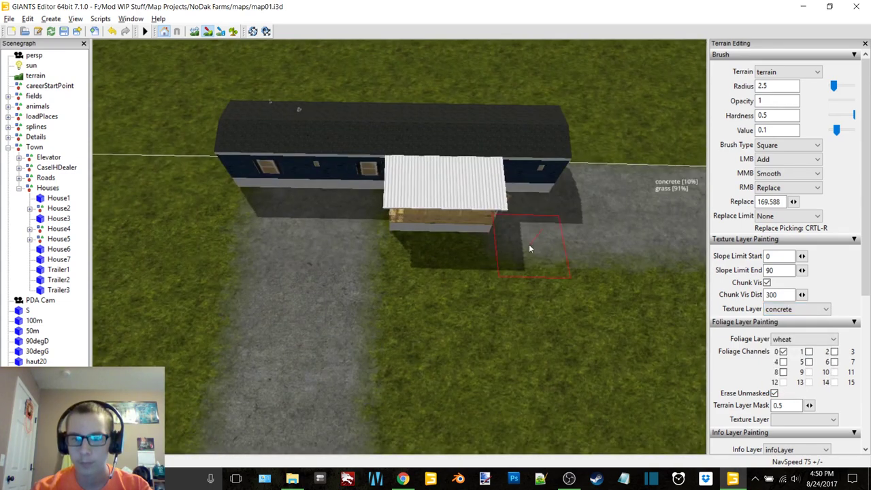
{"action": "left_click_drag", "start_coordinate": [477, 221], "coordinate": [413, 221]}
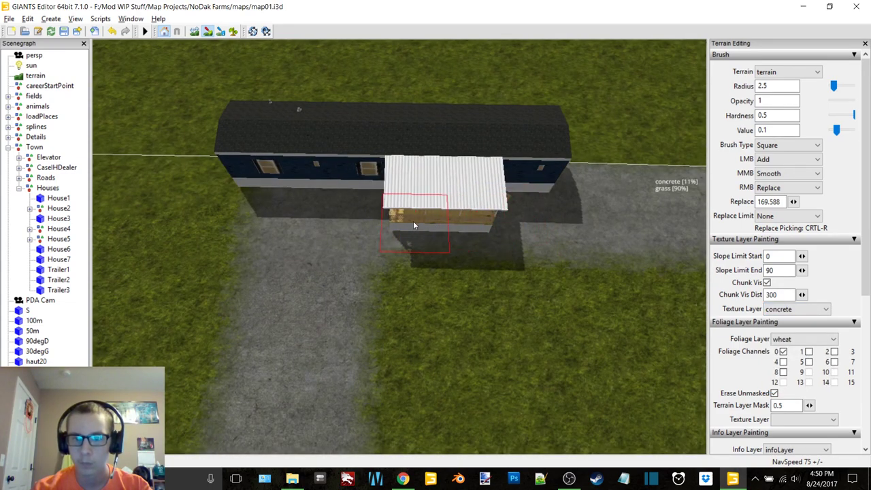
Paint a concrete strip from the brick house's carport out onto the front lawn, keeping radius 2.5
{"action": "left_click_drag", "start_coordinate": [504, 209], "coordinate": [405, 190], "text": "alt"}
{"action": "scroll", "coordinate": [422, 163], "scroll_direction": "down", "scroll_amount": 5}
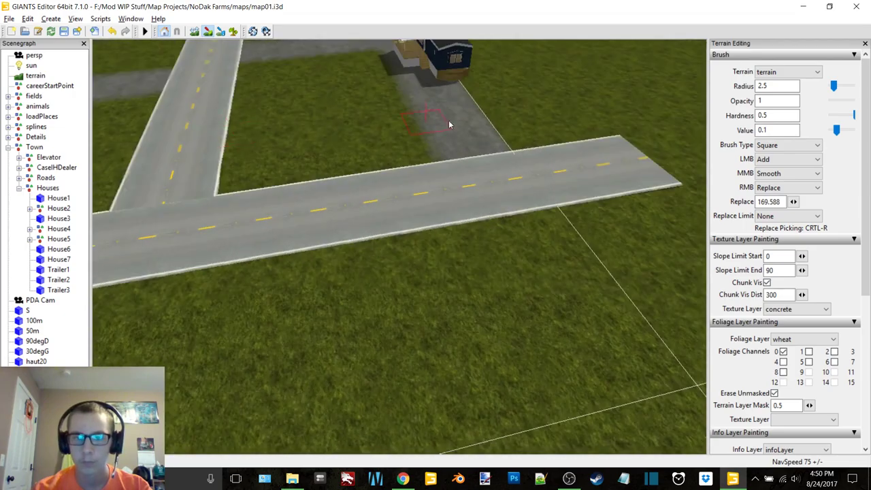
{"action": "middle_click_drag", "start_coordinate": [449, 120], "coordinate": [436, 226], "text": "alt"}
{"action": "scroll", "coordinate": [436, 226], "scroll_direction": "up", "scroll_amount": 5}
{"action": "scroll", "coordinate": [511, 175], "scroll_direction": "up", "scroll_amount": 3}
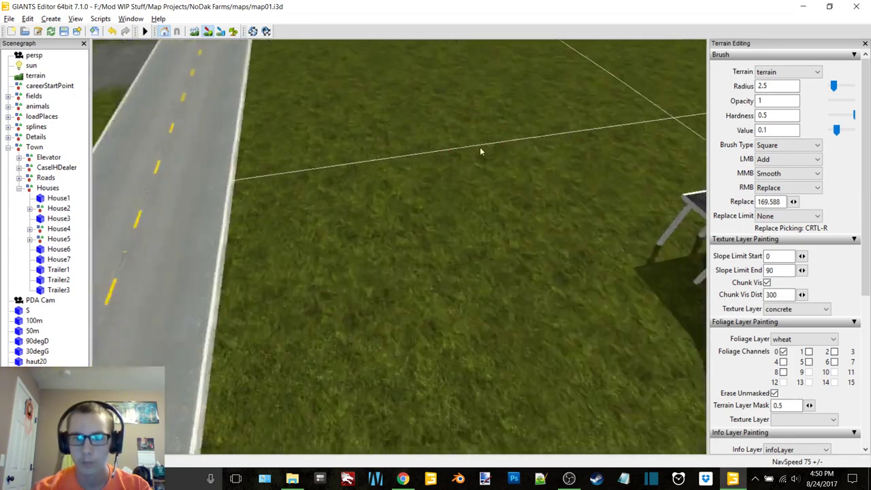
{"action": "left_click_drag", "start_coordinate": [480, 148], "coordinate": [594, 193], "text": "alt"}
{"action": "scroll", "coordinate": [643, 147], "scroll_direction": "down", "scroll_amount": 3}
{"action": "middle_click_drag", "start_coordinate": [408, 140], "coordinate": [589, 191], "text": "alt"}
{"action": "left_click_drag", "start_coordinate": [589, 190], "coordinate": [543, 182], "text": "alt"}
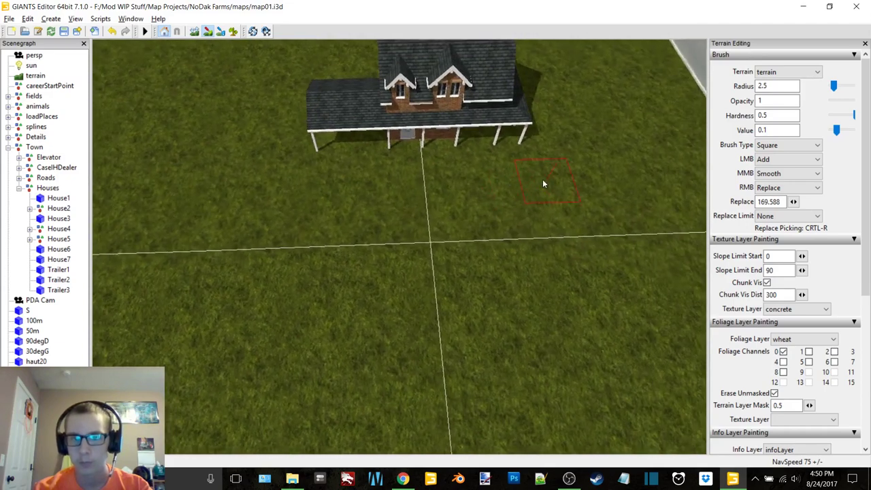
{"action": "scroll", "coordinate": [531, 183], "scroll_direction": "up", "scroll_amount": 3}
{"action": "middle_click_drag", "start_coordinate": [354, 75], "coordinate": [518, 170], "text": "alt"}
{"action": "mouse_move", "coordinate": [485, 186]}
{"action": "left_mouse_down"}
{"action": "mouse_move", "coordinate": [476, 186]}
{"action": "mouse_move", "coordinate": [469, 134]}
{"action": "left_mouse_up"}
{"action": "left_click_drag", "start_coordinate": [483, 216], "coordinate": [489, 381]}
{"action": "scroll", "coordinate": [479, 280], "scroll_direction": "down", "scroll_amount": 3}
{"action": "middle_click_drag", "start_coordinate": [480, 280], "coordinate": [453, 272], "text": "alt"}
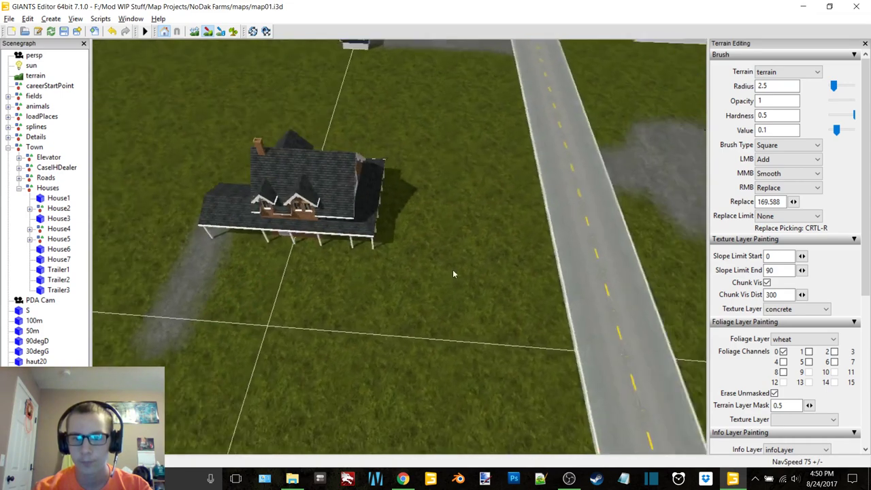
Extend the concrete at a right angle from the end of the brick house's carport strip straight to the road
{"action": "left_click_drag", "start_coordinate": [454, 272], "coordinate": [225, 262], "text": "alt"}
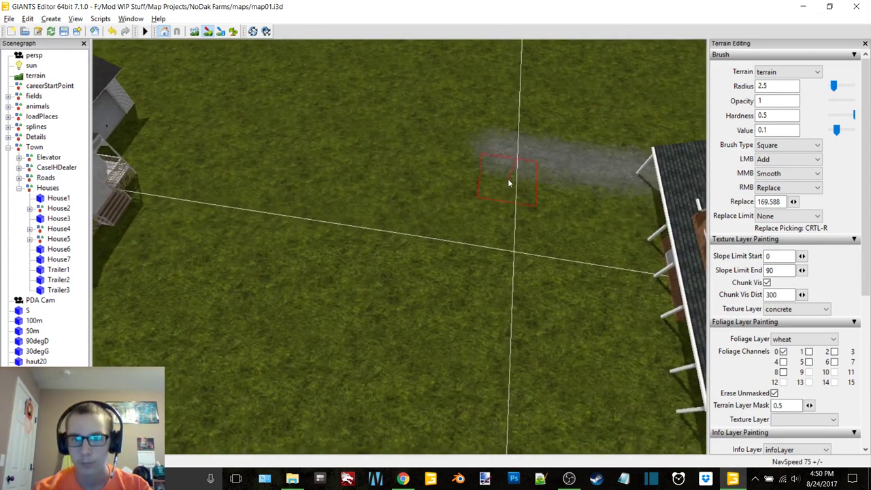
{"action": "left_click_drag", "start_coordinate": [509, 182], "coordinate": [499, 381]}
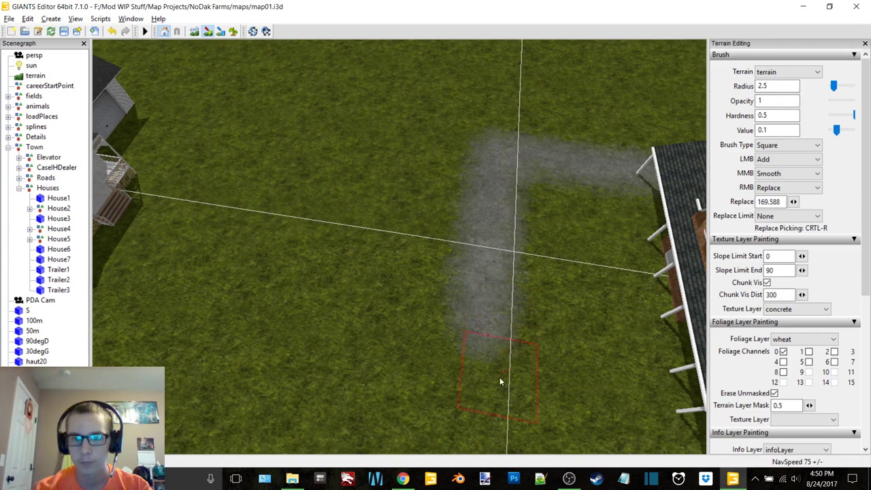
{"action": "scroll", "coordinate": [494, 347], "scroll_direction": "down", "scroll_amount": 3}
{"action": "middle_click_drag", "start_coordinate": [490, 325], "coordinate": [487, 289], "text": "alt"}
{"action": "mouse_move", "coordinate": [475, 165]}
{"action": "left_mouse_down"}
{"action": "mouse_move", "coordinate": [460, 352]}
{"action": "mouse_move", "coordinate": [439, 393]}
{"action": "mouse_move", "coordinate": [434, 448]}
{"action": "left_mouse_up"}
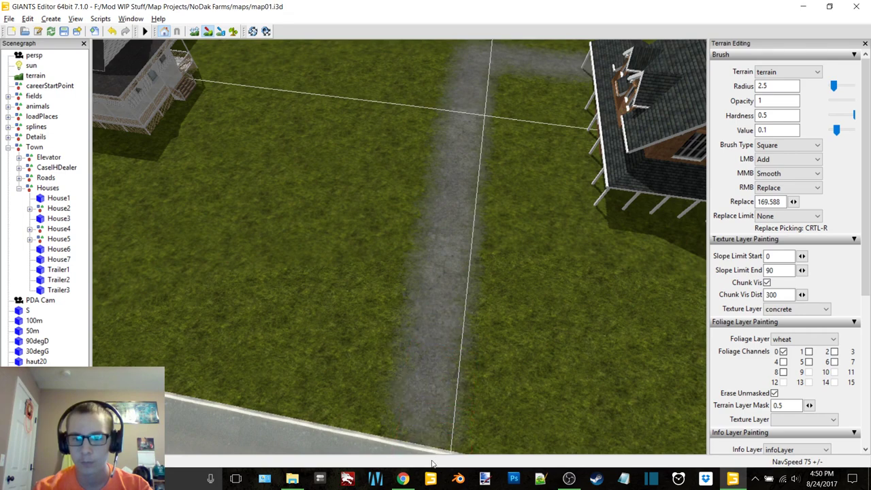
{"action": "middle_click_drag", "start_coordinate": [468, 305], "coordinate": [477, 273], "text": "alt"}
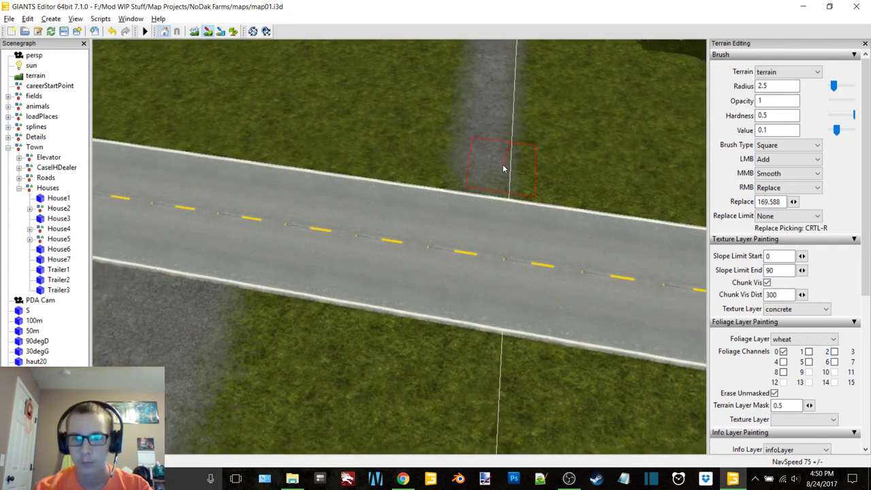
Fill the inner corner of the brick house's driveway with concrete and cover the ground beneath its carport
{"action": "mouse_move", "coordinate": [467, 247]}
{"action": "middle_mouse_down"}
{"action": "mouse_move", "coordinate": [563, 203]}
{"action": "mouse_move", "coordinate": [492, 192]}
{"action": "mouse_move", "coordinate": [474, 226]}
{"action": "mouse_move", "coordinate": [521, 218]}
{"action": "mouse_move", "coordinate": [618, 236]}
{"action": "mouse_move", "coordinate": [445, 262]}
{"action": "middle_mouse_up"}
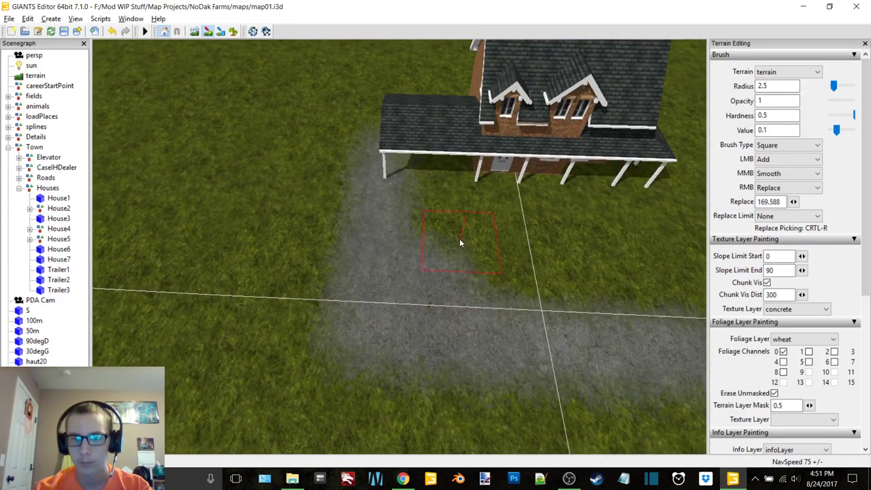
{"action": "left_click_drag", "start_coordinate": [460, 243], "coordinate": [460, 181]}
{"action": "middle_click_drag", "start_coordinate": [417, 187], "coordinate": [538, 150]}
{"action": "left_click_drag", "start_coordinate": [537, 150], "coordinate": [480, 132]}
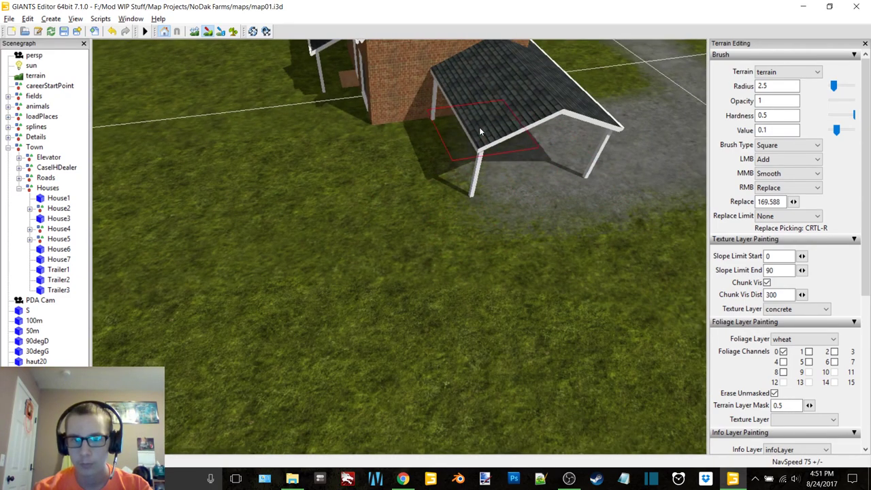
{"action": "mouse_move", "coordinate": [409, 126]}
{"action": "left_mouse_down"}
{"action": "mouse_move", "coordinate": [397, 103]}
{"action": "mouse_move", "coordinate": [444, 185]}
{"action": "left_mouse_up"}
Paint concrete beneath the brick house's wraparound porch and along its back wall toward the carport
{"action": "middle_click_drag", "start_coordinate": [443, 181], "coordinate": [315, 141]}
{"action": "mouse_move", "coordinate": [314, 141]}
{"action": "left_mouse_down", "text": "alt"}
{"action": "mouse_move", "coordinate": [305, 145]}
{"action": "mouse_move", "coordinate": [332, 165]}
{"action": "mouse_move", "coordinate": [367, 172]}
{"action": "mouse_move", "coordinate": [603, 155]}
{"action": "mouse_move", "coordinate": [581, 135]}
{"action": "mouse_move", "coordinate": [549, 158]}
{"action": "mouse_move", "coordinate": [277, 145]}
{"action": "left_mouse_up", "text": "alt"}
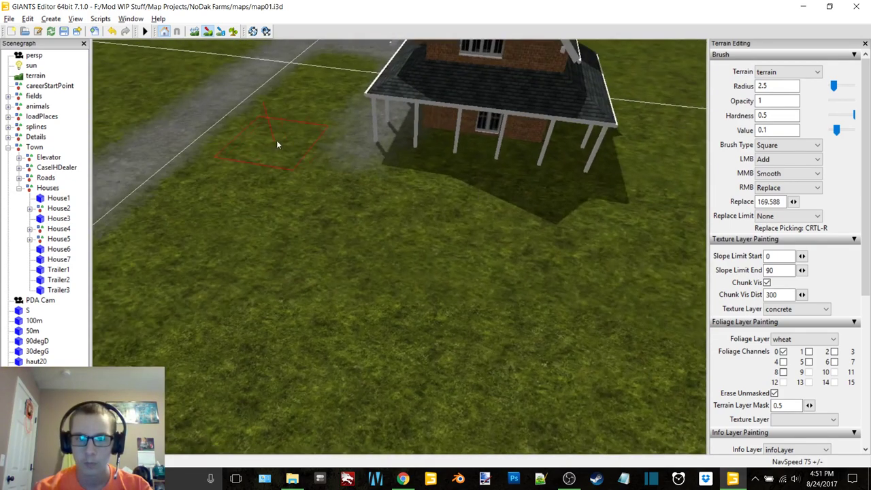
{"action": "middle_click_drag", "start_coordinate": [277, 145], "coordinate": [436, 211]}
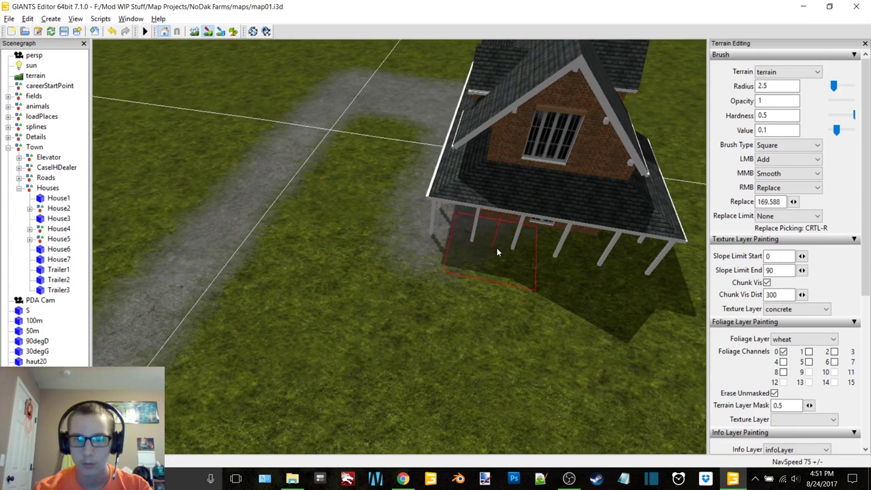
{"action": "mouse_move", "coordinate": [645, 277]}
{"action": "middle_mouse_down"}
{"action": "mouse_move", "coordinate": [517, 221]}
{"action": "mouse_move", "coordinate": [422, 202]}
{"action": "mouse_move", "coordinate": [323, 233]}
{"action": "middle_mouse_up"}
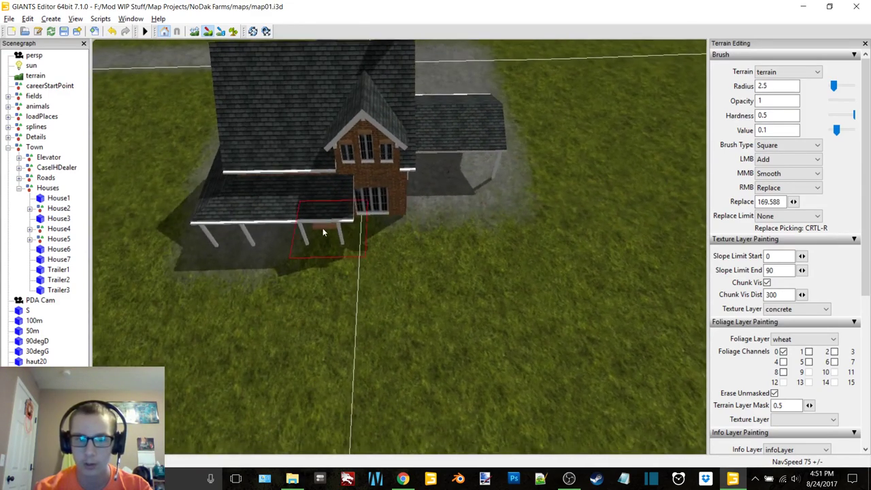
{"action": "left_click", "coordinate": [350, 235]}
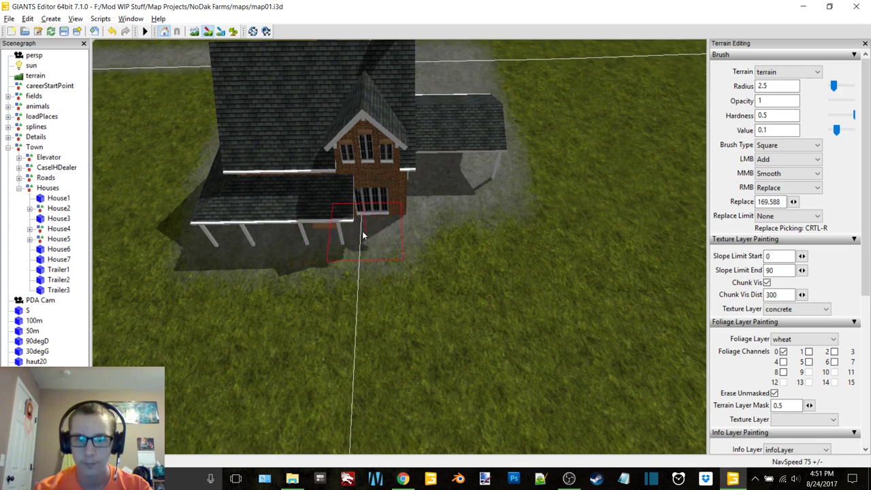
Go through the house objects in the scene to find which one is the brick house
{"action": "scroll", "coordinate": [411, 211], "scroll_direction": "up", "scroll_amount": 5}
{"action": "middle_click_drag", "start_coordinate": [428, 210], "coordinate": [340, 202], "text": "alt"}
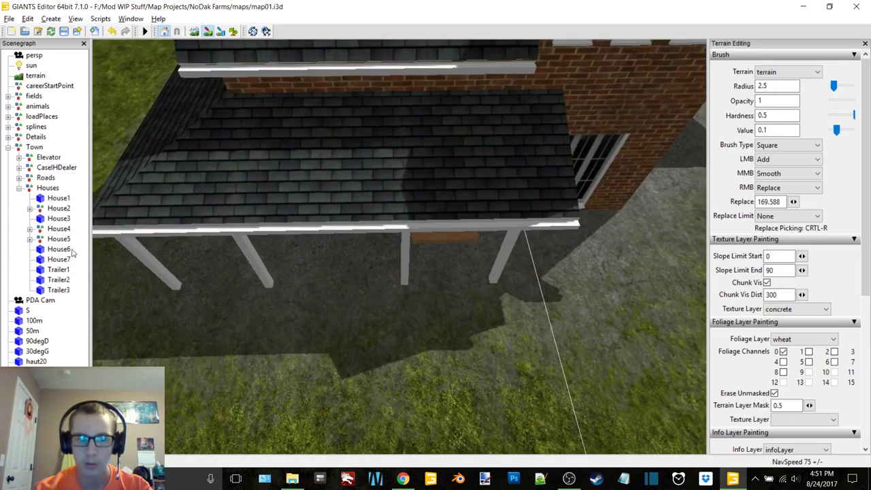
{"action": "left_click", "coordinate": [61, 229]}
{"action": "left_click", "coordinate": [61, 239]}
{"action": "left_click", "coordinate": [66, 250]}
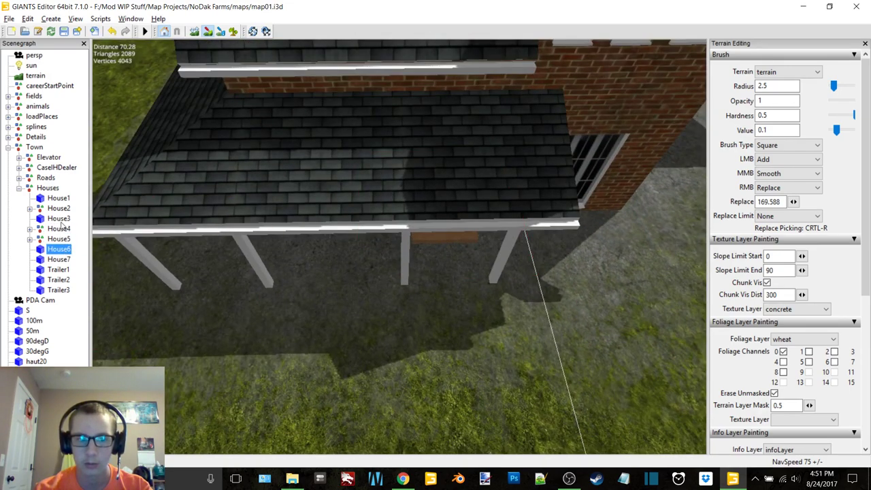
{"action": "left_click", "coordinate": [61, 222]}
{"action": "left_click", "coordinate": [61, 199]}
{"action": "left_click", "coordinate": [62, 209]}
{"action": "left_click", "coordinate": [62, 218]}
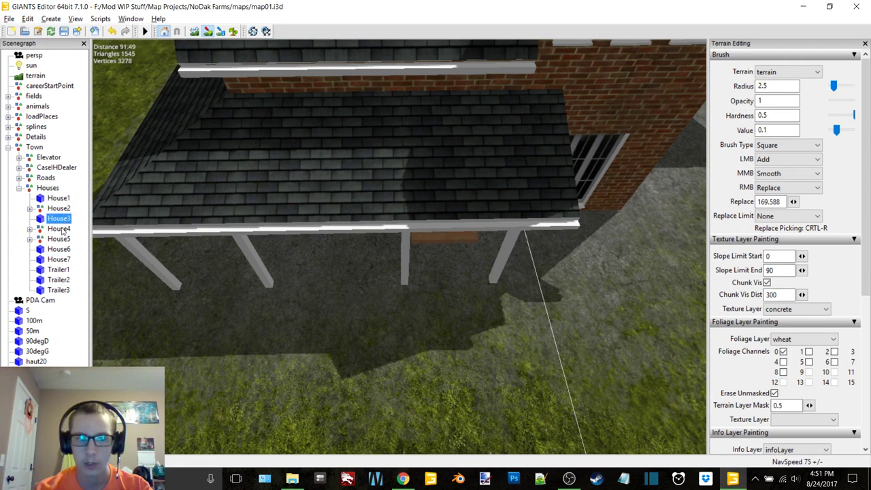
{"action": "left_click", "coordinate": [62, 229]}
{"action": "left_click", "coordinate": [61, 240]}
{"action": "left_click", "coordinate": [61, 250]}
{"action": "left_click", "coordinate": [61, 260]}
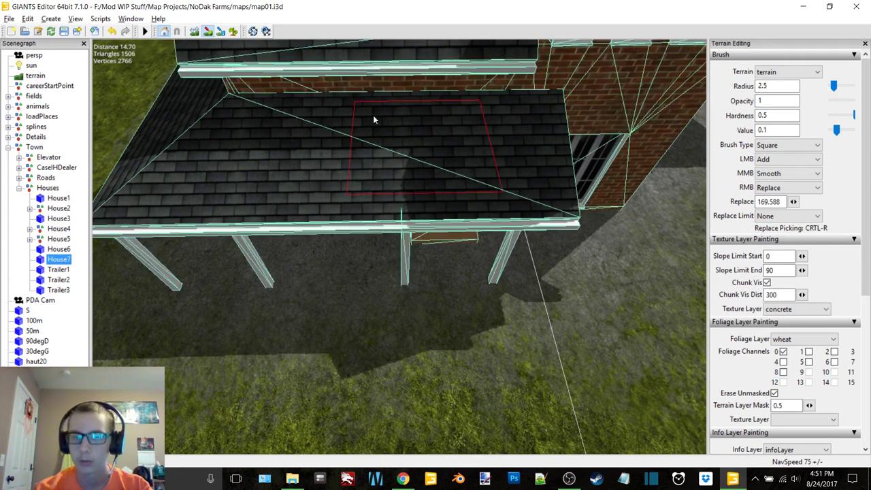
Hide House7 through its attributes to check the concrete painted beneath it, and make it visible again
{"action": "left_click", "coordinate": [131, 18]}
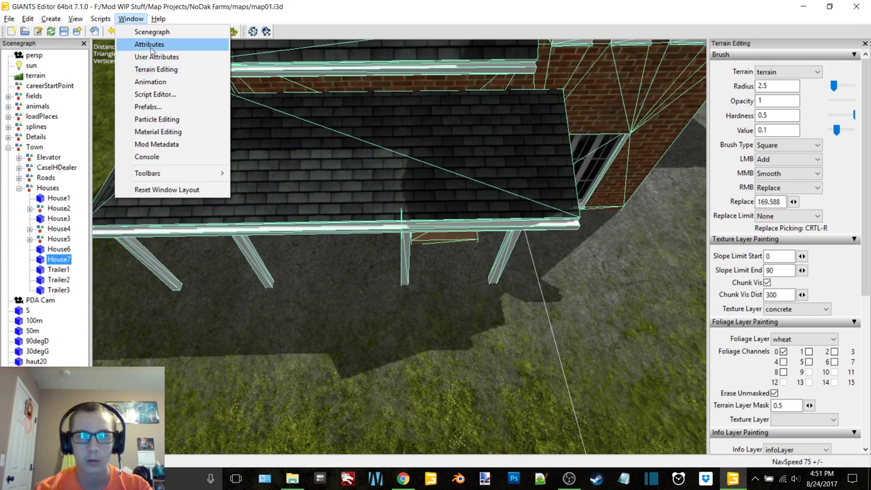
{"action": "left_click", "coordinate": [150, 44]}
{"action": "left_click", "coordinate": [582, 238]}
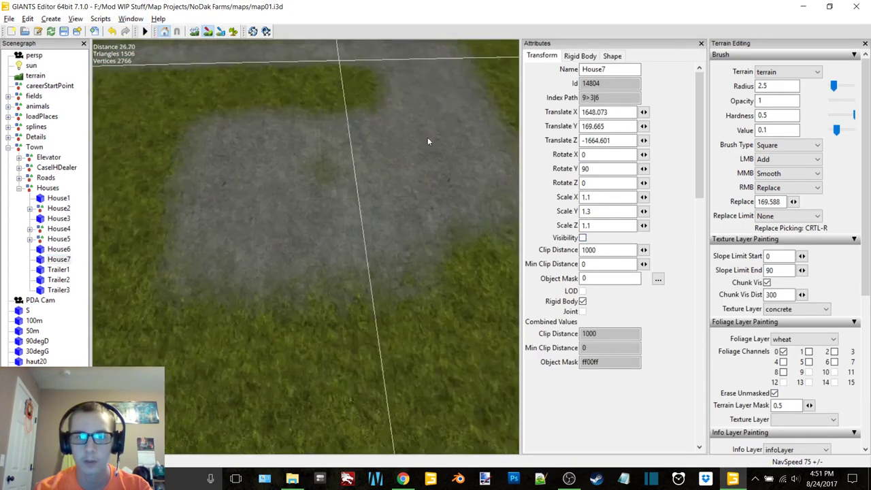
{"action": "left_click", "coordinate": [583, 238]}
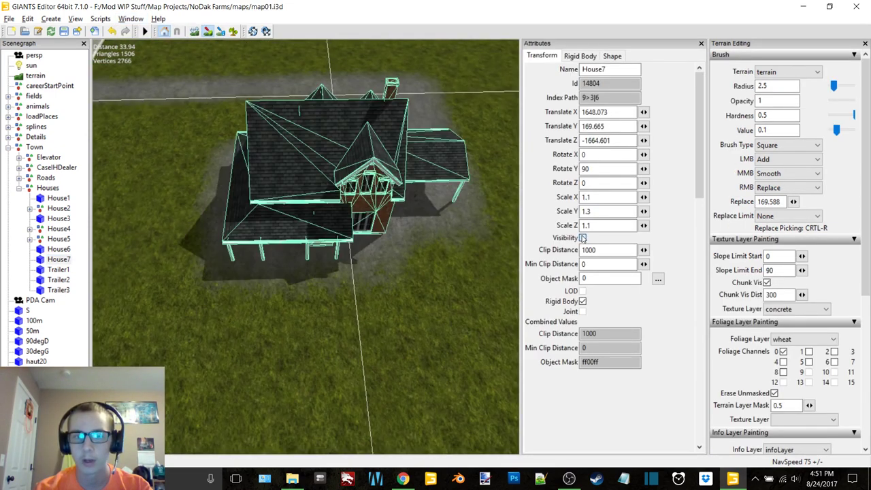
{"action": "left_click", "coordinate": [292, 143]}
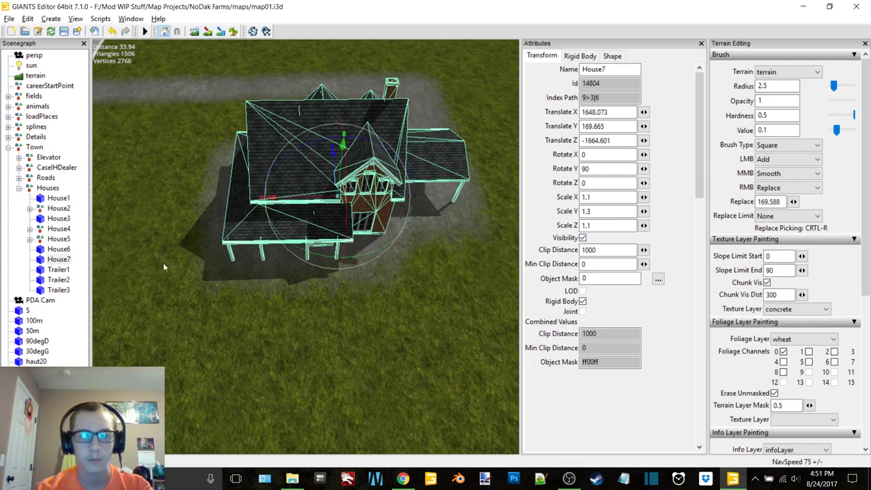
{"action": "left_click", "coordinate": [583, 237]}
{"action": "left_click", "coordinate": [584, 237]}
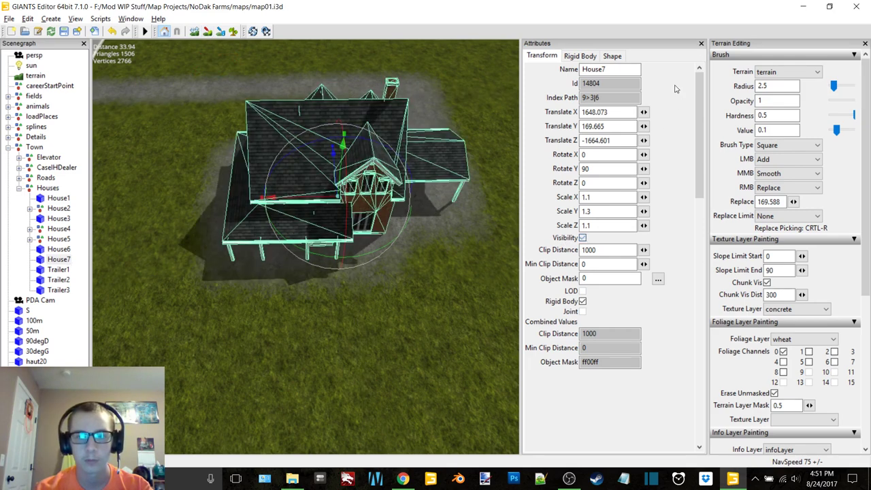
{"action": "left_click", "coordinate": [701, 44]}
{"action": "left_click", "coordinate": [75, 207]}
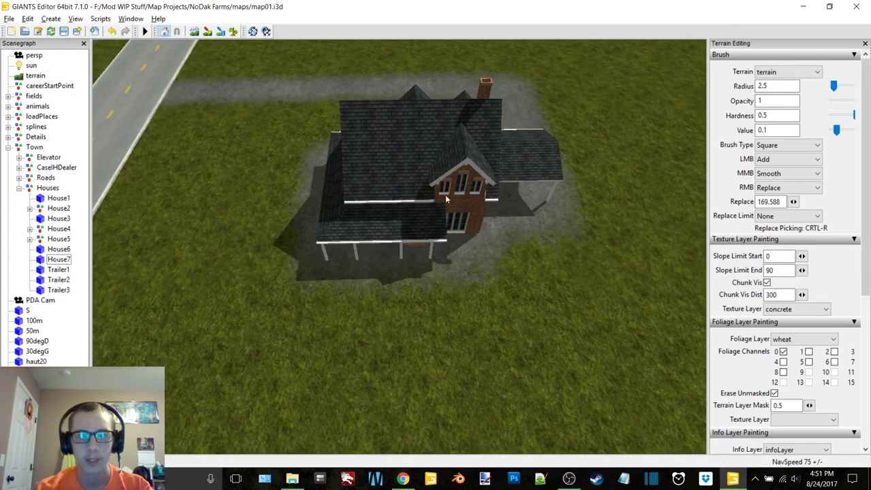
Return to texture painting and paint a concrete pad in front of the white house's garage, extending outward past the porch
{"action": "left_click_drag", "start_coordinate": [426, 125], "coordinate": [452, 170], "text": "alt"}
{"action": "middle_click_drag", "start_coordinate": [452, 170], "coordinate": [433, 180], "text": "alt"}
{"action": "scroll", "coordinate": [443, 184], "scroll_direction": "up", "scroll_amount": 4}
{"action": "scroll", "coordinate": [435, 179], "scroll_direction": "up", "scroll_amount": 4}
{"action": "left_click_drag", "start_coordinate": [436, 177], "coordinate": [531, 190], "text": "alt"}
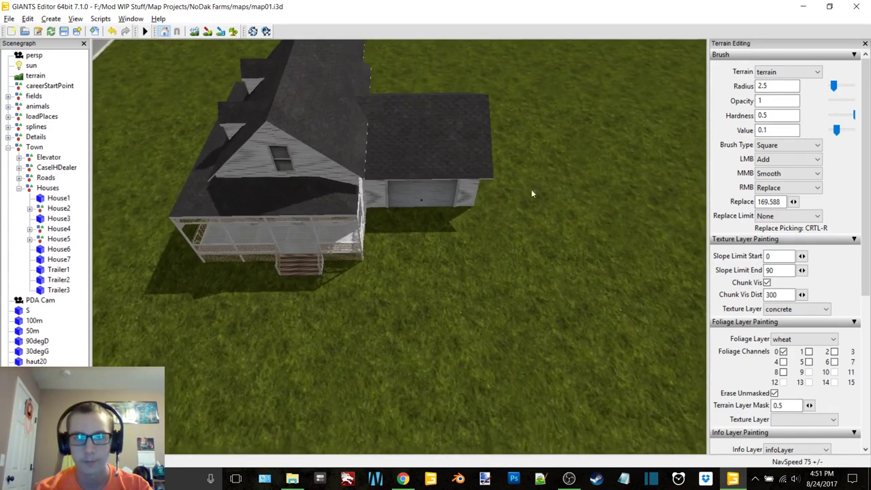
{"action": "left_click", "coordinate": [206, 33]}
{"action": "mouse_move", "coordinate": [443, 191]}
{"action": "middle_mouse_down", "text": "alt"}
{"action": "mouse_move", "coordinate": [460, 201]}
{"action": "mouse_move", "coordinate": [442, 150]}
{"action": "middle_mouse_up", "text": "alt"}
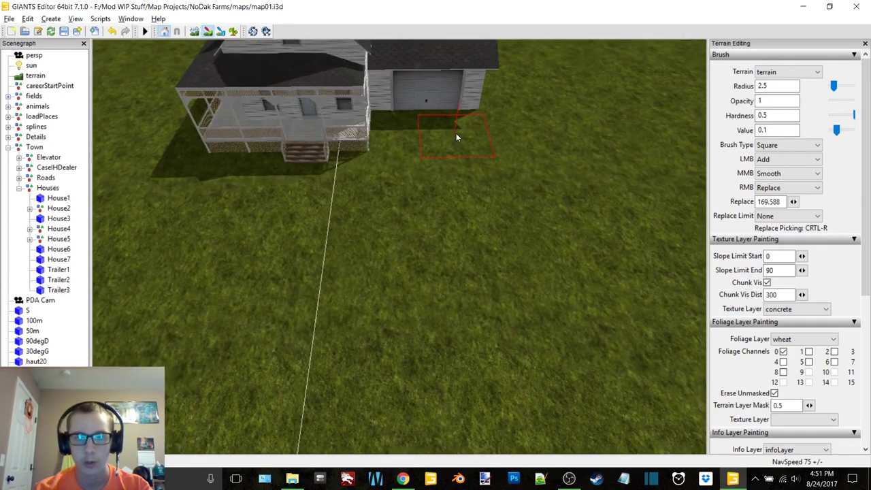
{"action": "mouse_move", "coordinate": [456, 133]}
{"action": "left_mouse_down"}
{"action": "mouse_move", "coordinate": [459, 121]}
{"action": "mouse_move", "coordinate": [436, 109]}
{"action": "left_mouse_up"}
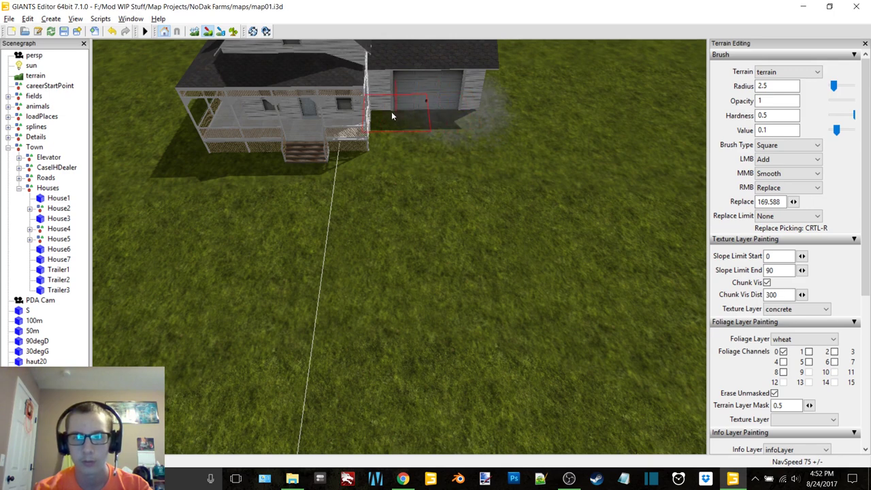
{"action": "mouse_move", "coordinate": [355, 181]}
{"action": "left_mouse_down"}
{"action": "mouse_move", "coordinate": [354, 302]}
{"action": "mouse_move", "coordinate": [361, 308]}
{"action": "left_mouse_up"}
{"action": "mouse_move", "coordinate": [398, 279]}
{"action": "left_mouse_down"}
{"action": "mouse_move", "coordinate": [395, 198]}
{"action": "mouse_move", "coordinate": [413, 146]}
{"action": "mouse_move", "coordinate": [431, 161]}
{"action": "mouse_move", "coordinate": [445, 319]}
{"action": "left_mouse_up"}
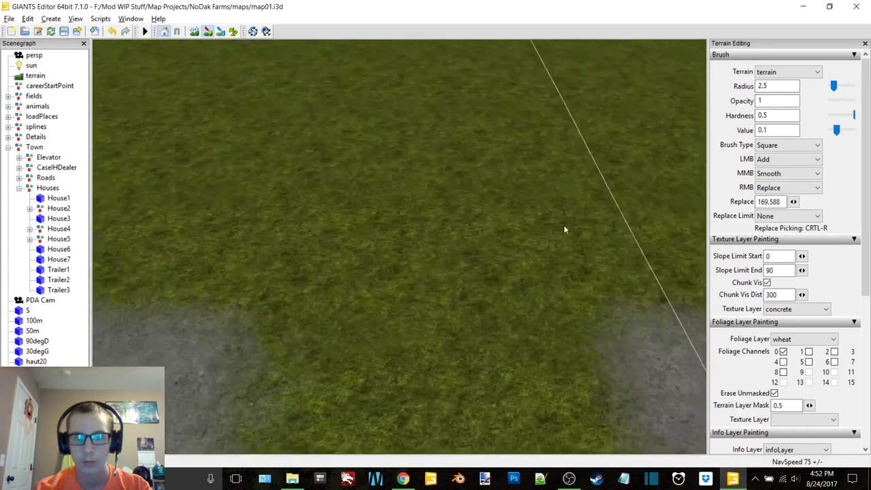
Paint a concrete driveway from the white house's garage pad straight to the road, parallel to the brick house's driveway
{"action": "right_click_drag", "start_coordinate": [563, 230], "coordinate": [519, 235], "text": "alt"}
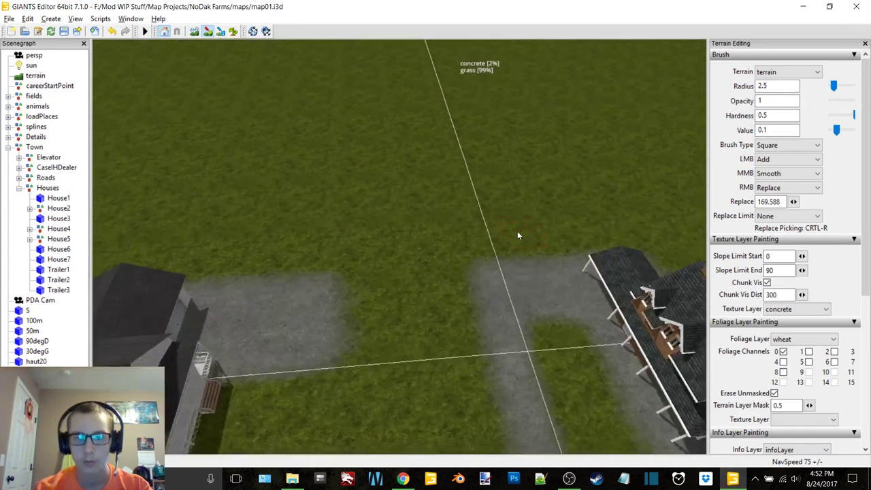
{"action": "middle_click_drag", "start_coordinate": [519, 234], "coordinate": [528, 203], "text": "alt"}
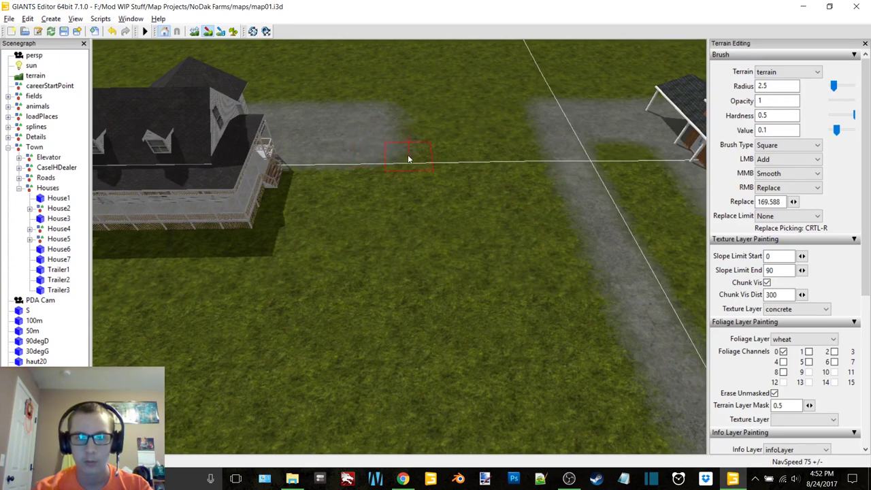
{"action": "left_click_drag", "start_coordinate": [417, 166], "coordinate": [433, 406]}
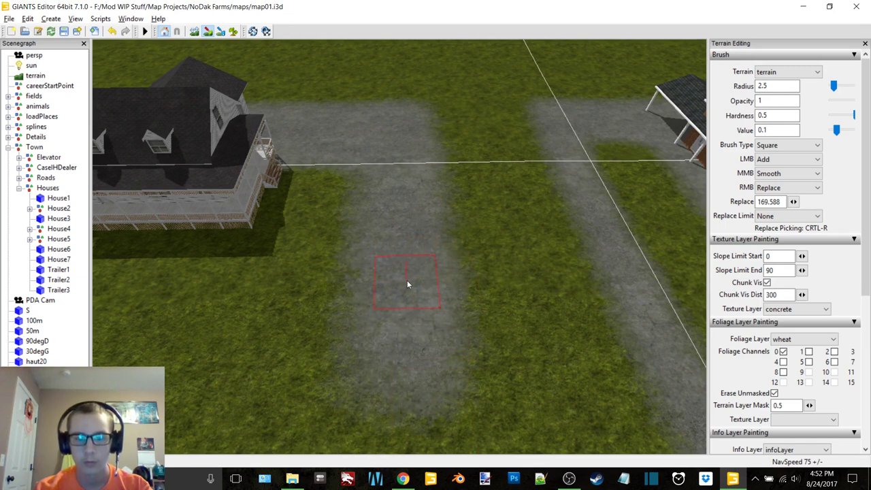
{"action": "mouse_move", "coordinate": [409, 281]}
{"action": "left_mouse_down", "text": "alt"}
{"action": "mouse_move", "coordinate": [451, 228]}
{"action": "mouse_move", "coordinate": [448, 265]}
{"action": "left_mouse_up", "text": "alt"}
{"action": "scroll", "coordinate": [448, 264], "scroll_direction": "down", "scroll_amount": 3}
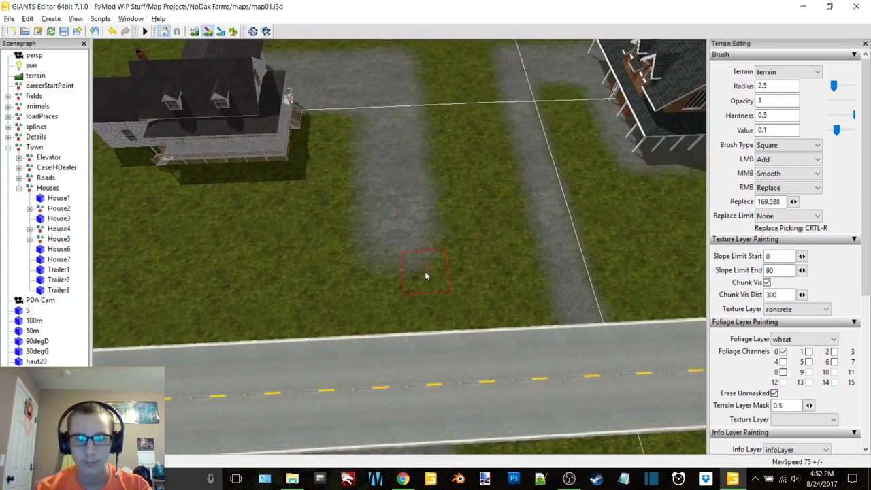
{"action": "left_click_drag", "start_coordinate": [428, 304], "coordinate": [431, 329]}
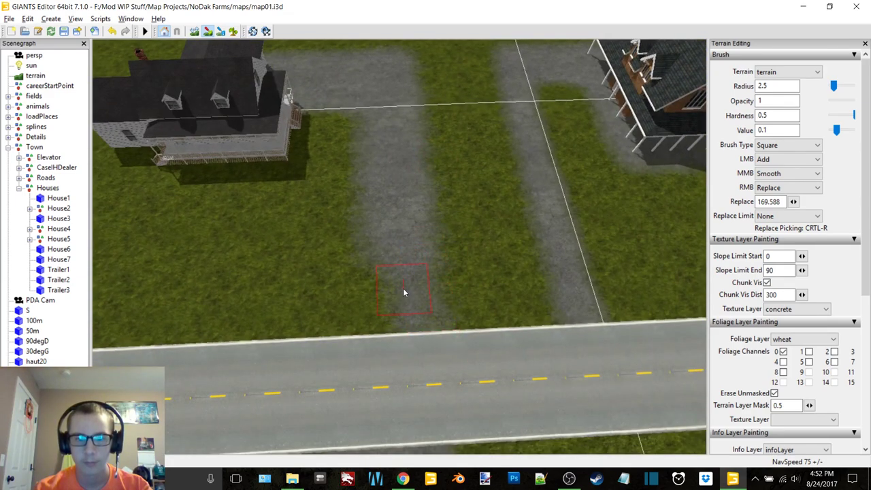
Finish the white house's concrete driveway and paint a concrete strip along its front porch with brush radius 3
{"action": "mouse_move", "coordinate": [416, 267]}
{"action": "left_mouse_down"}
{"action": "mouse_move", "coordinate": [425, 338]}
{"action": "mouse_move", "coordinate": [329, 189]}
{"action": "left_mouse_up"}
{"action": "middle_click_drag", "start_coordinate": [500, 183], "coordinate": [438, 219], "text": "alt"}
{"action": "scroll", "coordinate": [463, 210], "scroll_direction": "up", "scroll_amount": 5}
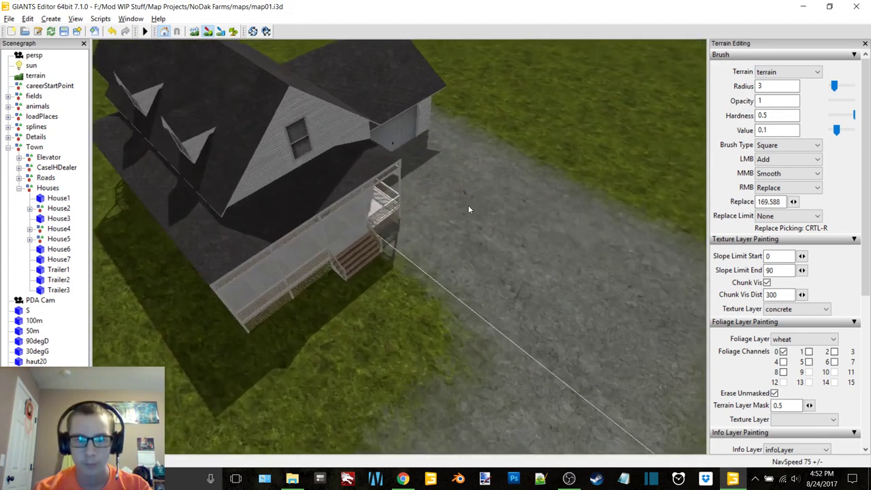
{"action": "left_click_drag", "start_coordinate": [469, 207], "coordinate": [454, 230], "text": "alt"}
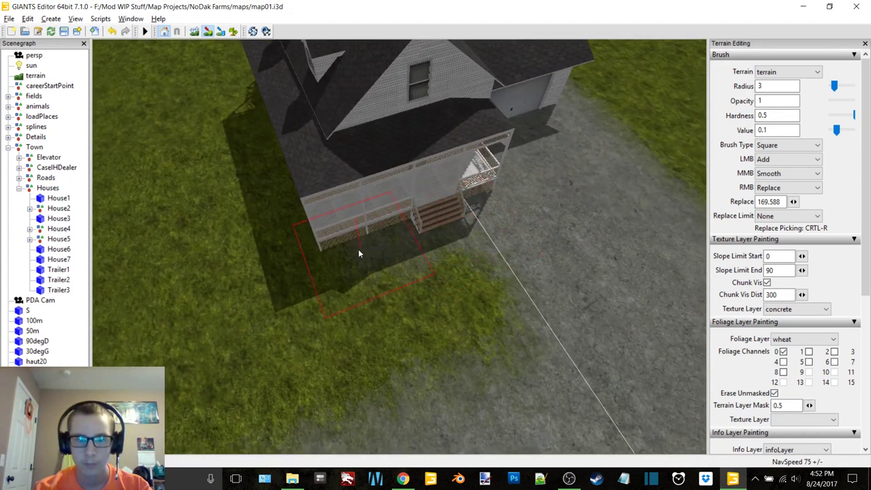
{"action": "mouse_move", "coordinate": [324, 266]}
{"action": "left_mouse_down"}
{"action": "mouse_move", "coordinate": [299, 267]}
{"action": "mouse_move", "coordinate": [351, 410]}
{"action": "mouse_move", "coordinate": [488, 350]}
{"action": "left_mouse_up"}
{"action": "middle_click_drag", "start_coordinate": [435, 236], "coordinate": [386, 206]}
{"action": "mouse_move", "coordinate": [354, 198]}
{"action": "left_mouse_down"}
{"action": "mouse_move", "coordinate": [180, 201]}
{"action": "mouse_move", "coordinate": [174, 215]}
{"action": "left_mouse_up"}
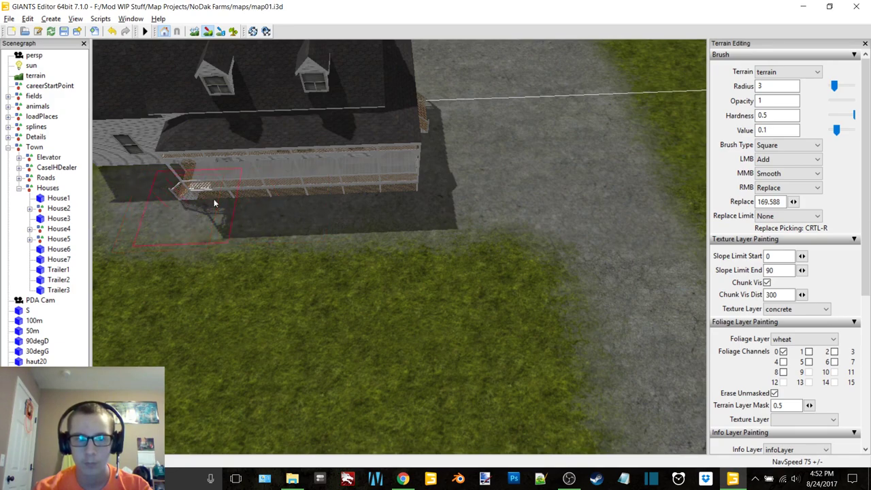
Paint a concrete patch in front of the green house's porch and around its corner with brush radius 2.75
{"action": "middle_click_drag", "start_coordinate": [214, 202], "coordinate": [296, 184], "text": "alt"}
{"action": "left_click_drag", "start_coordinate": [296, 183], "coordinate": [346, 149], "text": "alt"}
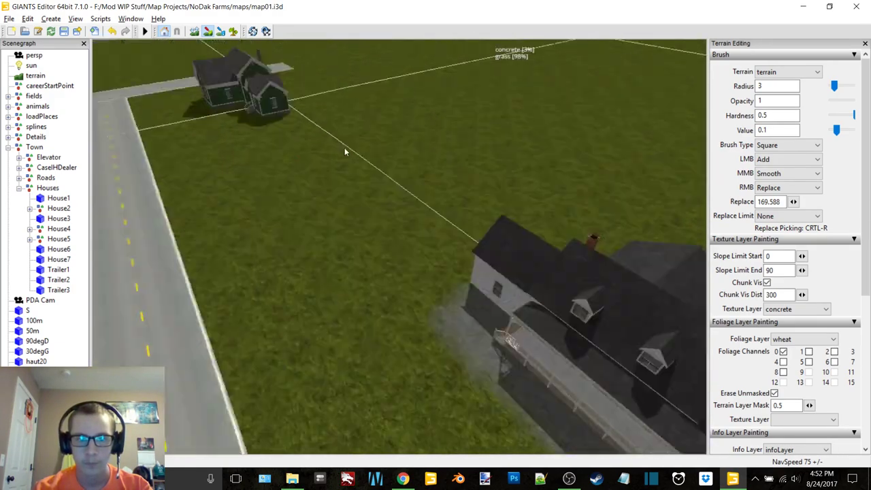
{"action": "mouse_move", "coordinate": [346, 150]}
{"action": "middle_mouse_down", "text": "alt"}
{"action": "mouse_move", "coordinate": [428, 206]}
{"action": "mouse_move", "coordinate": [575, 199]}
{"action": "mouse_move", "coordinate": [429, 199]}
{"action": "mouse_move", "coordinate": [462, 221]}
{"action": "mouse_move", "coordinate": [513, 224]}
{"action": "mouse_move", "coordinate": [522, 216]}
{"action": "middle_mouse_up", "text": "alt"}
{"action": "scroll", "coordinate": [400, 214], "scroll_direction": "up", "scroll_amount": 6}
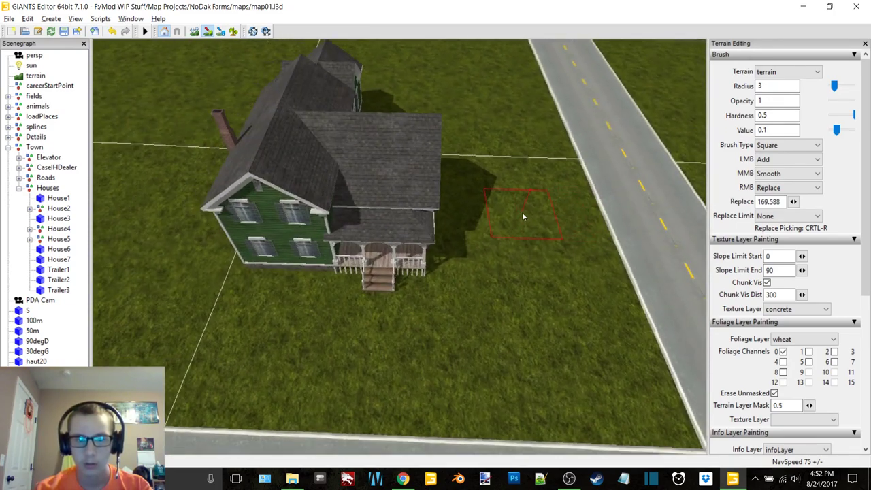
{"action": "left_click_drag", "start_coordinate": [356, 257], "coordinate": [352, 270]}
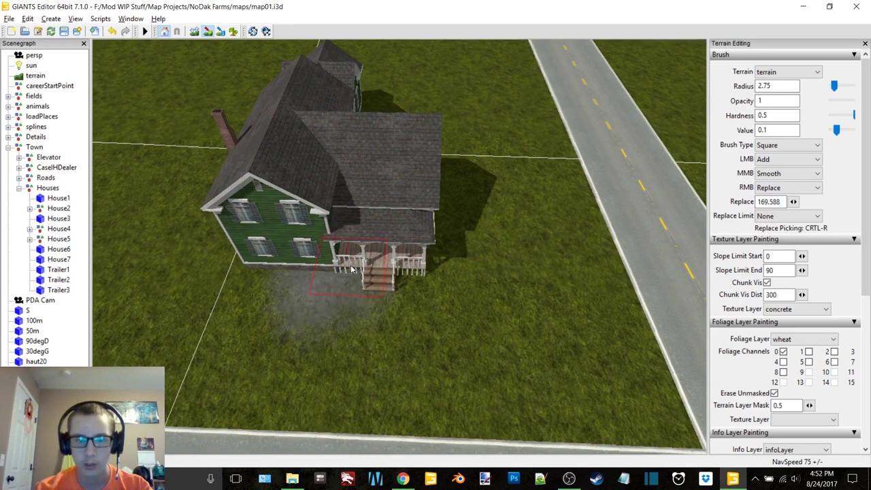
{"action": "left_click_drag", "start_coordinate": [405, 271], "coordinate": [432, 273]}
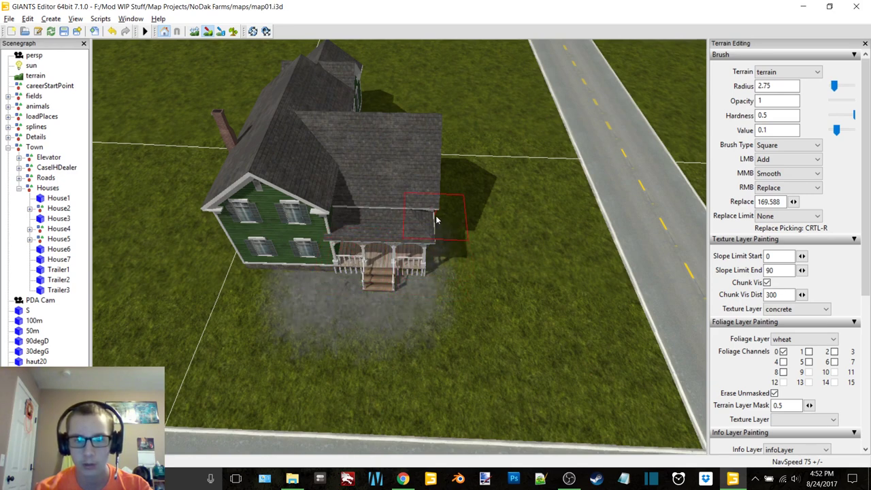
{"action": "mouse_move", "coordinate": [451, 302]}
{"action": "left_mouse_down"}
{"action": "mouse_move", "coordinate": [453, 310]}
{"action": "mouse_move", "coordinate": [466, 240]}
{"action": "mouse_move", "coordinate": [459, 209]}
{"action": "left_mouse_up"}
Paint a concrete driveway from the green house's side door straight to the road, filling in the area by the steps
{"action": "middle_click_drag", "start_coordinate": [499, 193], "coordinate": [496, 202], "text": "alt"}
{"action": "left_click_drag", "start_coordinate": [496, 202], "coordinate": [355, 180], "text": "alt"}
{"action": "mouse_move", "coordinate": [354, 180]}
{"action": "middle_mouse_down"}
{"action": "mouse_move", "coordinate": [384, 179]}
{"action": "mouse_move", "coordinate": [361, 175]}
{"action": "middle_mouse_up"}
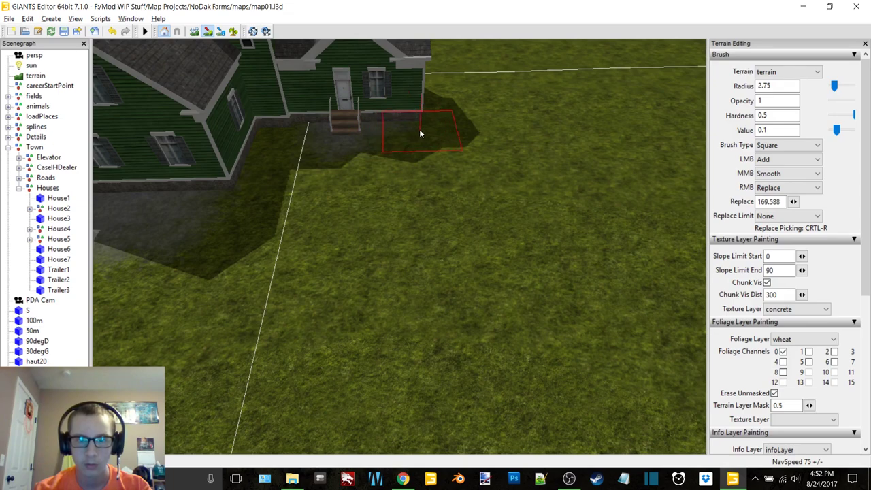
{"action": "mouse_move", "coordinate": [420, 134]}
{"action": "left_mouse_down"}
{"action": "mouse_move", "coordinate": [416, 308]}
{"action": "mouse_move", "coordinate": [432, 379]}
{"action": "left_mouse_up"}
{"action": "scroll", "coordinate": [434, 281], "scroll_direction": "down", "scroll_amount": 3}
{"action": "middle_click_drag", "start_coordinate": [435, 280], "coordinate": [410, 252], "text": "alt"}
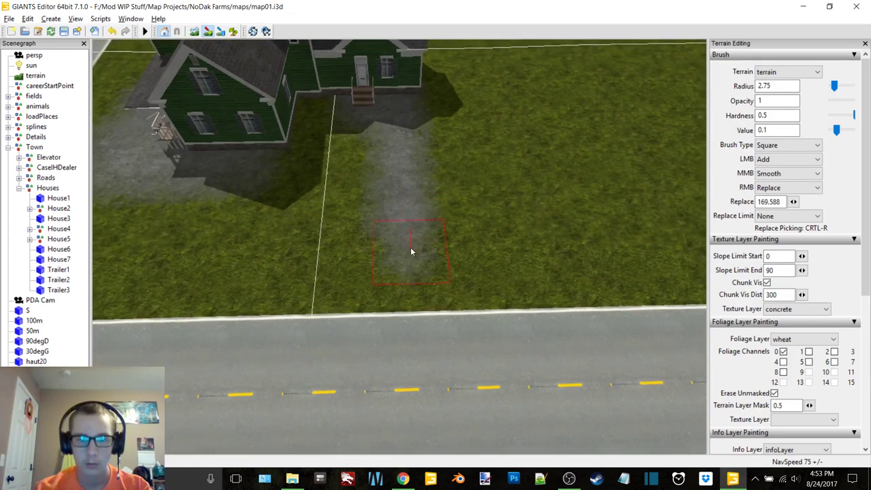
{"action": "mouse_move", "coordinate": [426, 296]}
{"action": "left_mouse_down"}
{"action": "mouse_move", "coordinate": [427, 347]}
{"action": "mouse_move", "coordinate": [408, 316]}
{"action": "left_mouse_up"}
{"action": "mouse_move", "coordinate": [368, 122]}
{"action": "left_mouse_down"}
{"action": "mouse_move", "coordinate": [343, 122]}
{"action": "mouse_move", "coordinate": [327, 160]}
{"action": "mouse_move", "coordinate": [291, 368]}
{"action": "mouse_move", "coordinate": [351, 318]}
{"action": "mouse_move", "coordinate": [345, 226]}
{"action": "mouse_move", "coordinate": [379, 224]}
{"action": "mouse_move", "coordinate": [490, 156]}
{"action": "mouse_move", "coordinate": [470, 150]}
{"action": "left_mouse_up"}
{"action": "scroll", "coordinate": [355, 310], "scroll_direction": "down", "scroll_amount": 4}
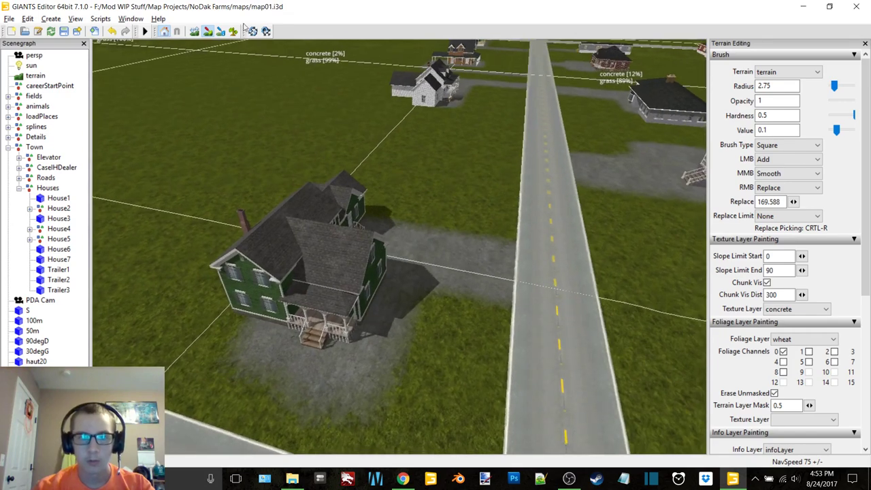
Survey the town's painted houses and trailers, the dealer lot and the remaining open ground between the roads
{"action": "left_click_drag", "start_coordinate": [487, 191], "coordinate": [622, 168], "text": "alt"}
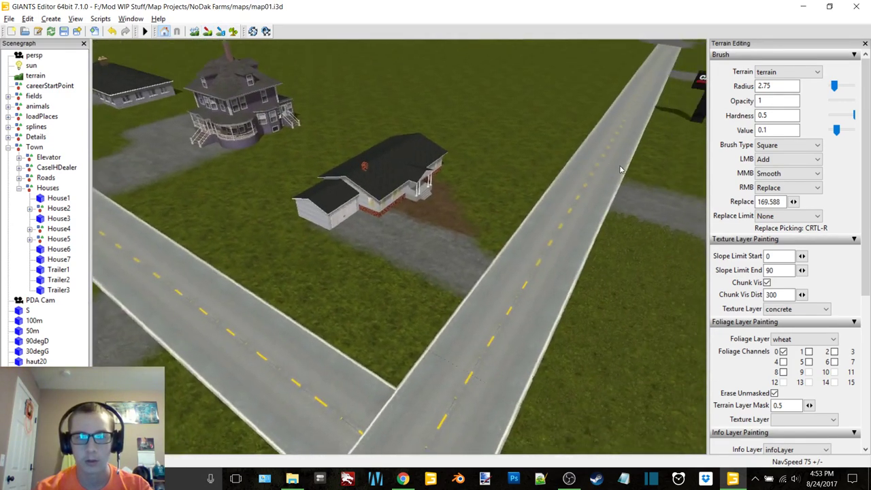
{"action": "middle_click_drag", "start_coordinate": [547, 139], "coordinate": [506, 190], "text": "alt"}
{"action": "right_click_drag", "start_coordinate": [505, 191], "coordinate": [486, 99]}
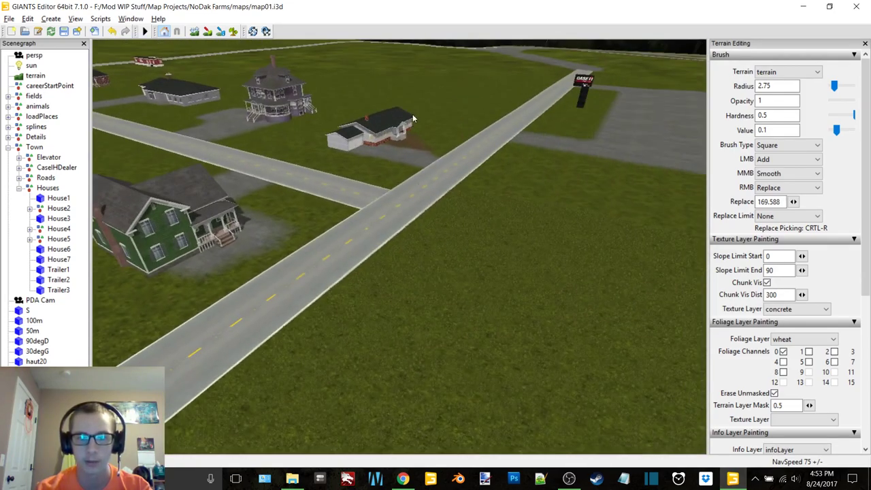
{"action": "right_click_drag", "start_coordinate": [413, 120], "coordinate": [341, 243]}
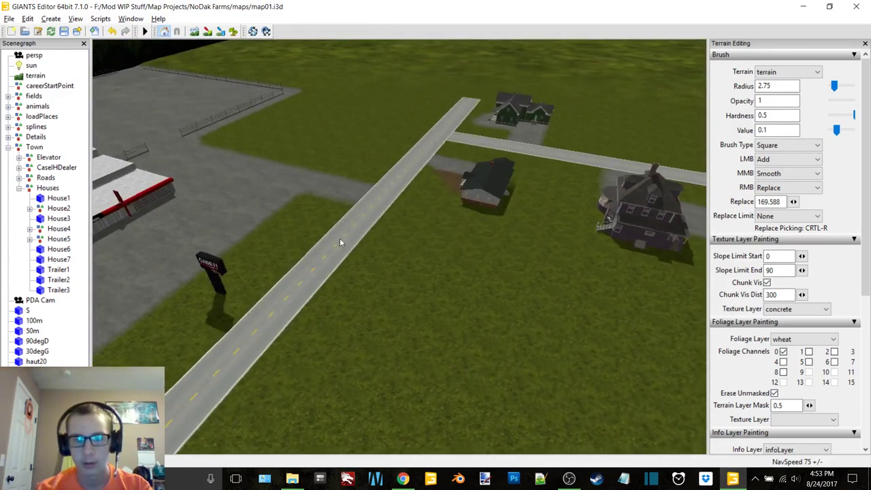
{"action": "right_click_drag", "start_coordinate": [448, 110], "coordinate": [396, 258]}
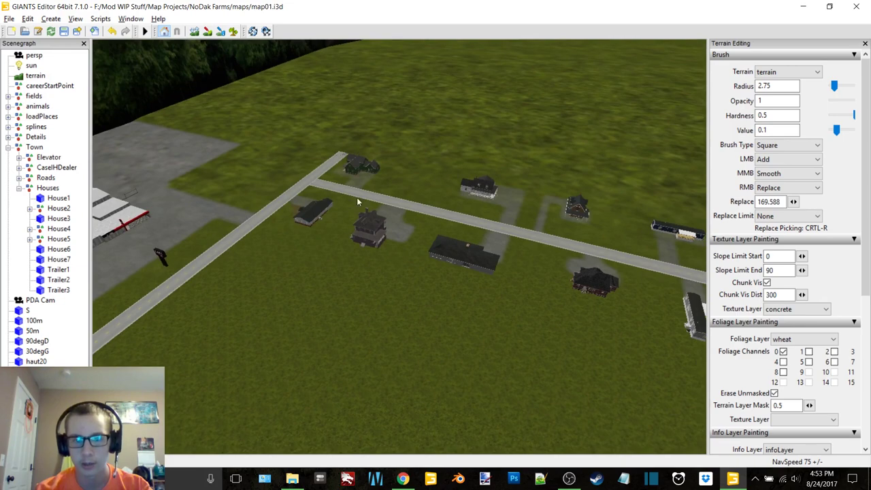
{"action": "right_click_drag", "start_coordinate": [356, 197], "coordinate": [277, 195]}
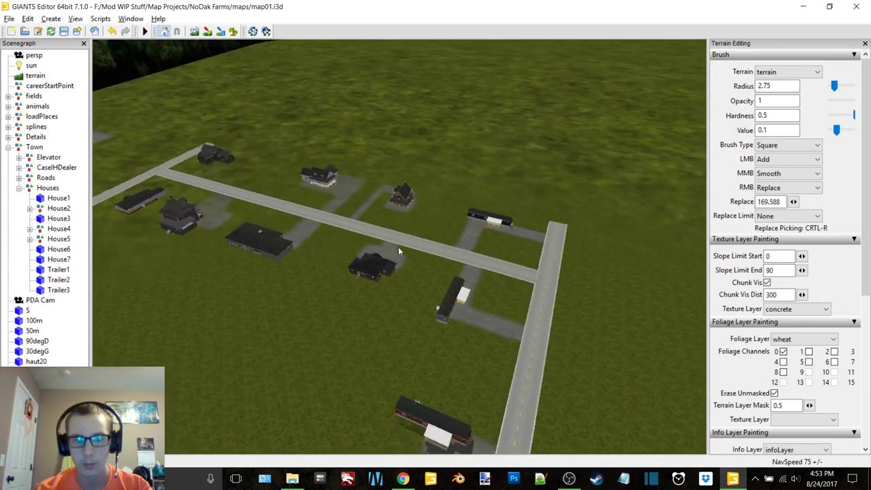
{"action": "right_click_drag", "start_coordinate": [347, 225], "coordinate": [489, 207]}
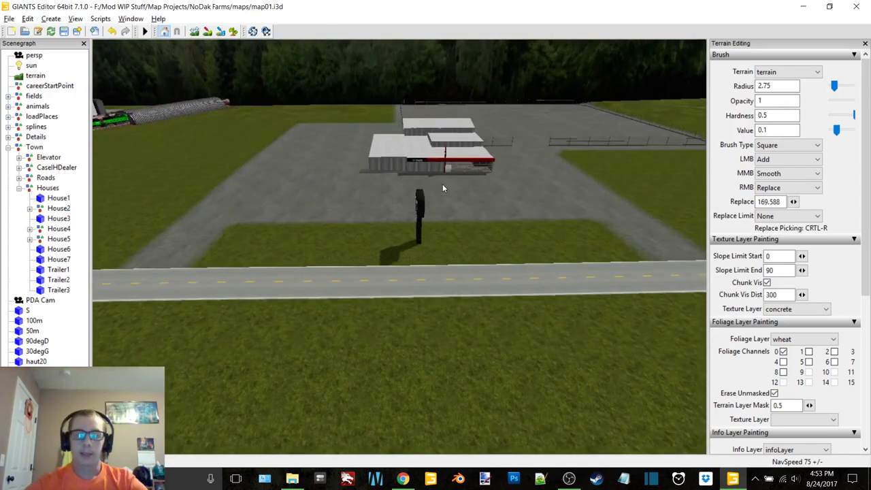
{"action": "right_click_drag", "start_coordinate": [445, 189], "coordinate": [611, 473]}
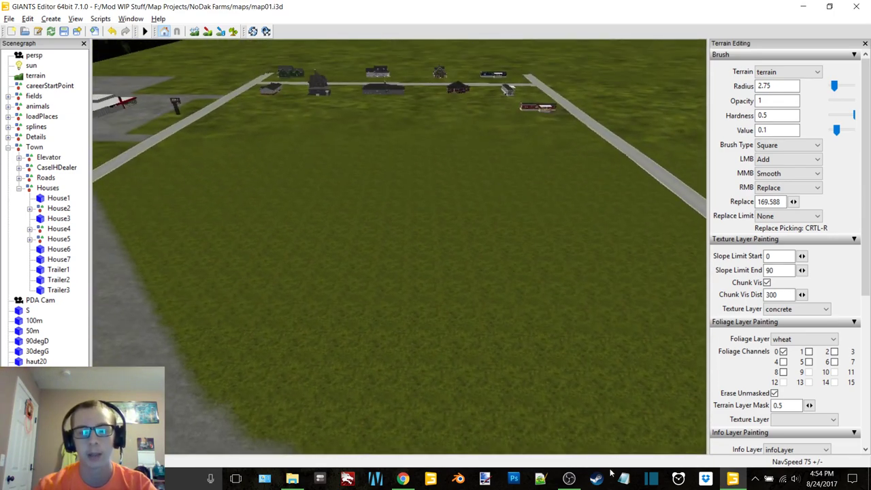
{"action": "left_click", "coordinate": [569, 479]}
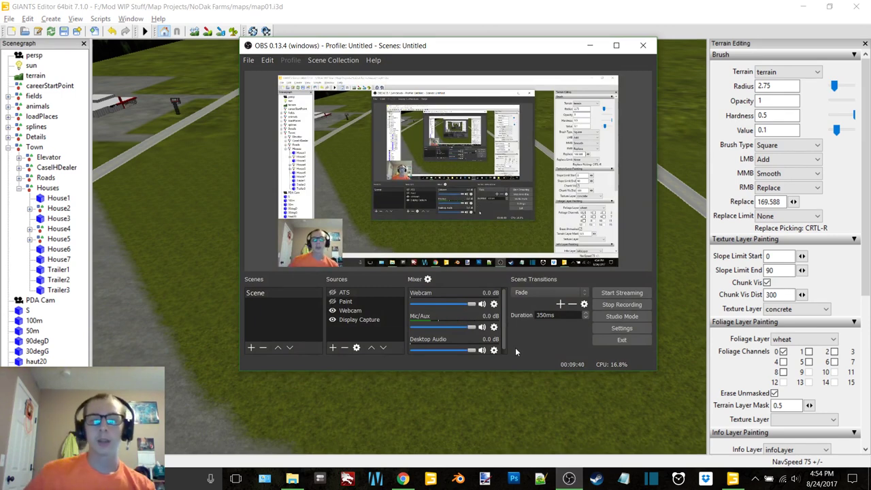